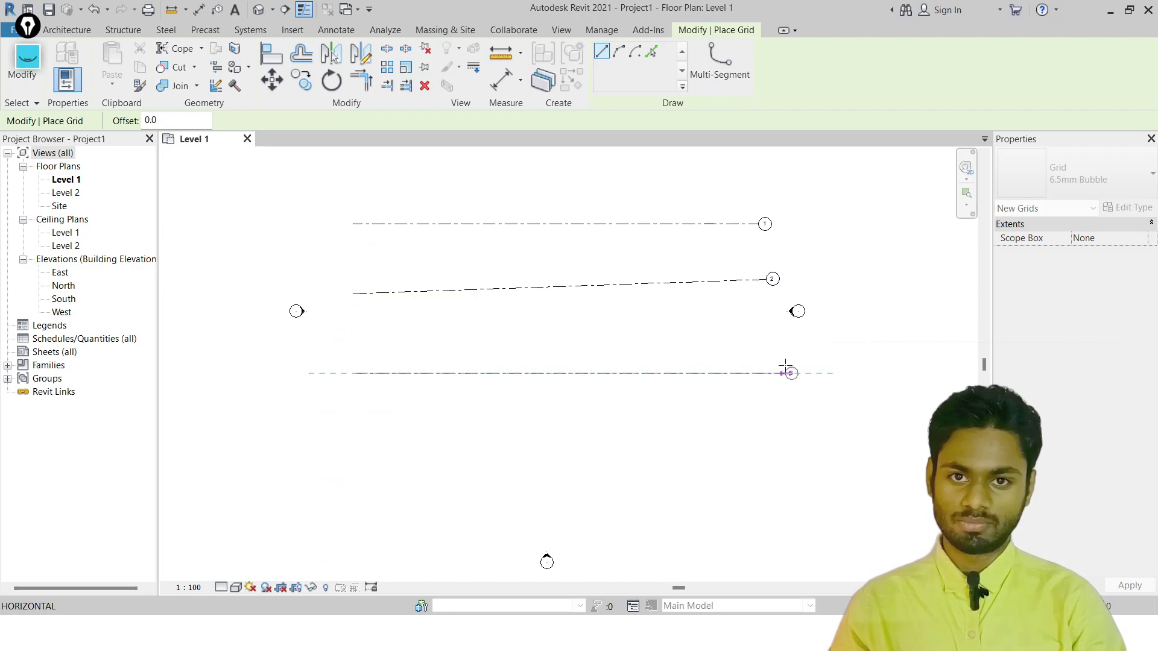
Complete the horizontal grid below the slanted grid 2 and draw another parallel grid about 9000 mm below it
click(781, 373)
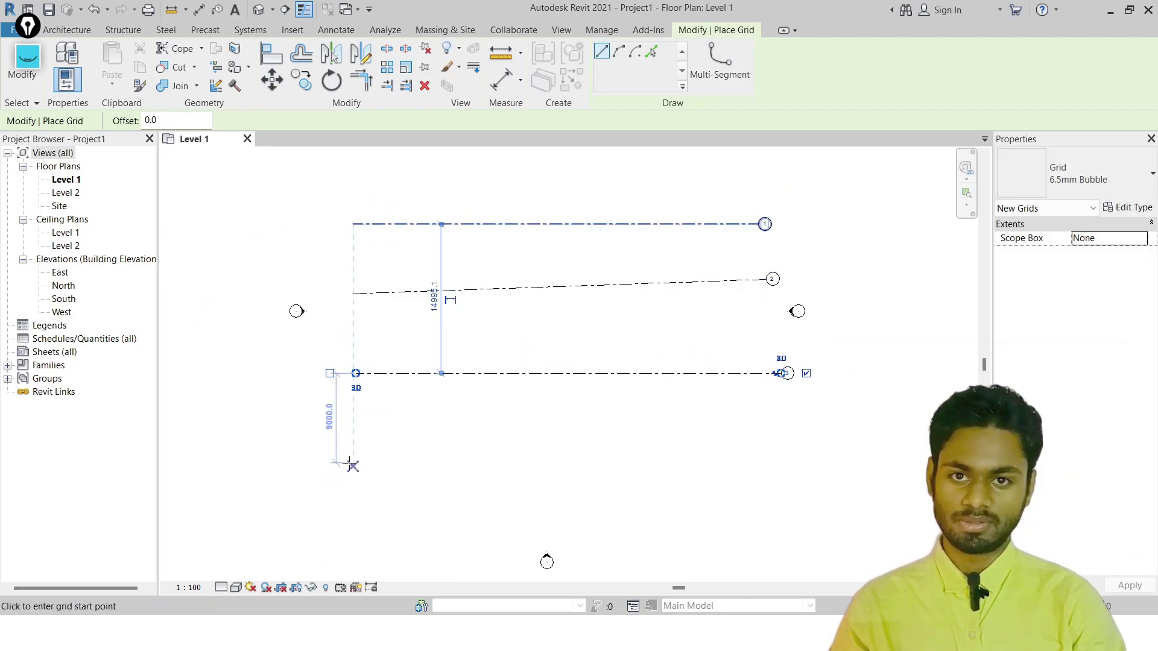
click(349, 463)
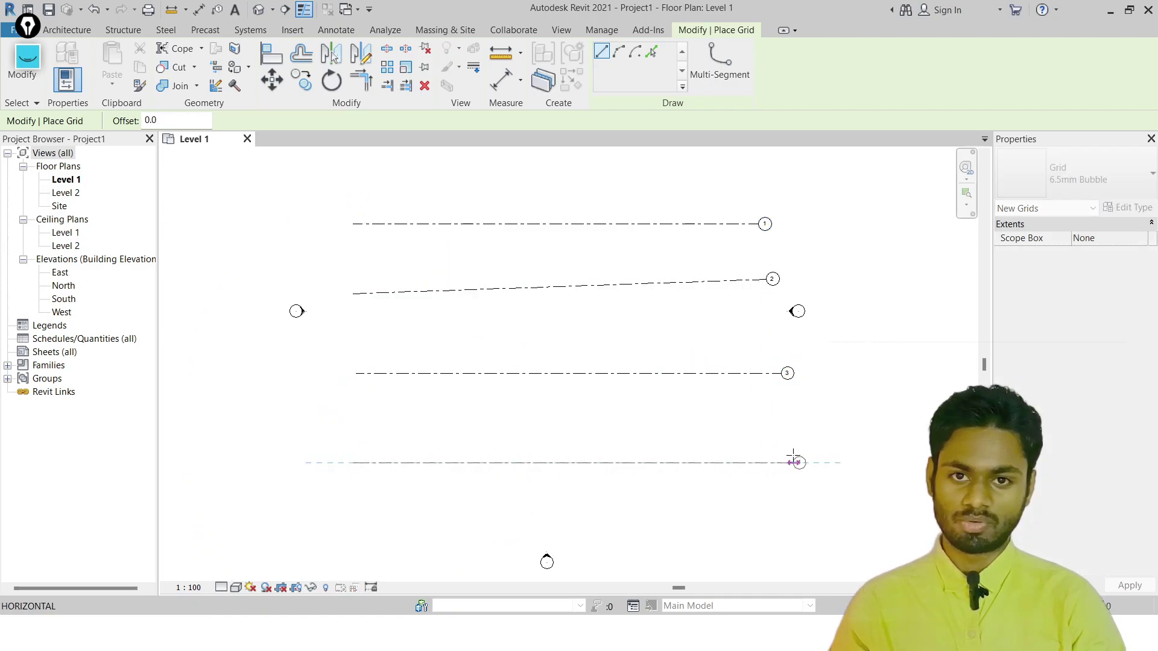
click(793, 462)
Draw two roughly vertical grids beside the horizontal grids, the first straight and the second slightly slanted with its bubble at the lower end
scroll(588, 371, down, 3)
click(380, 465)
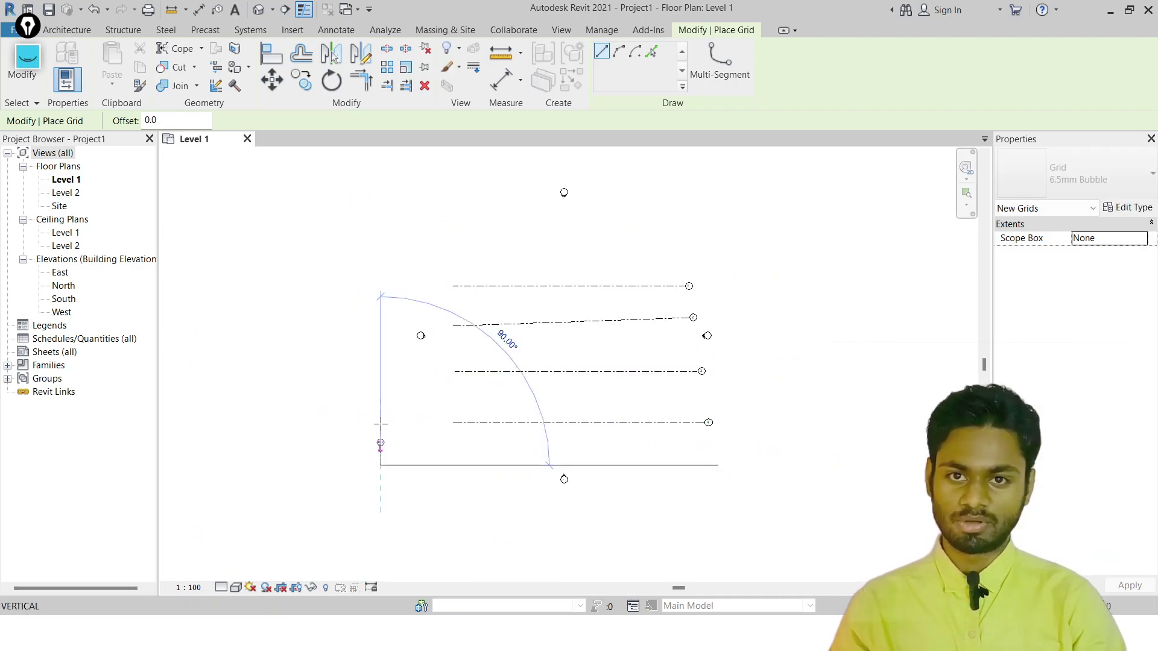
click(380, 218)
scroll(380, 226, up, 3)
scroll(380, 228, down, 3)
click(475, 236)
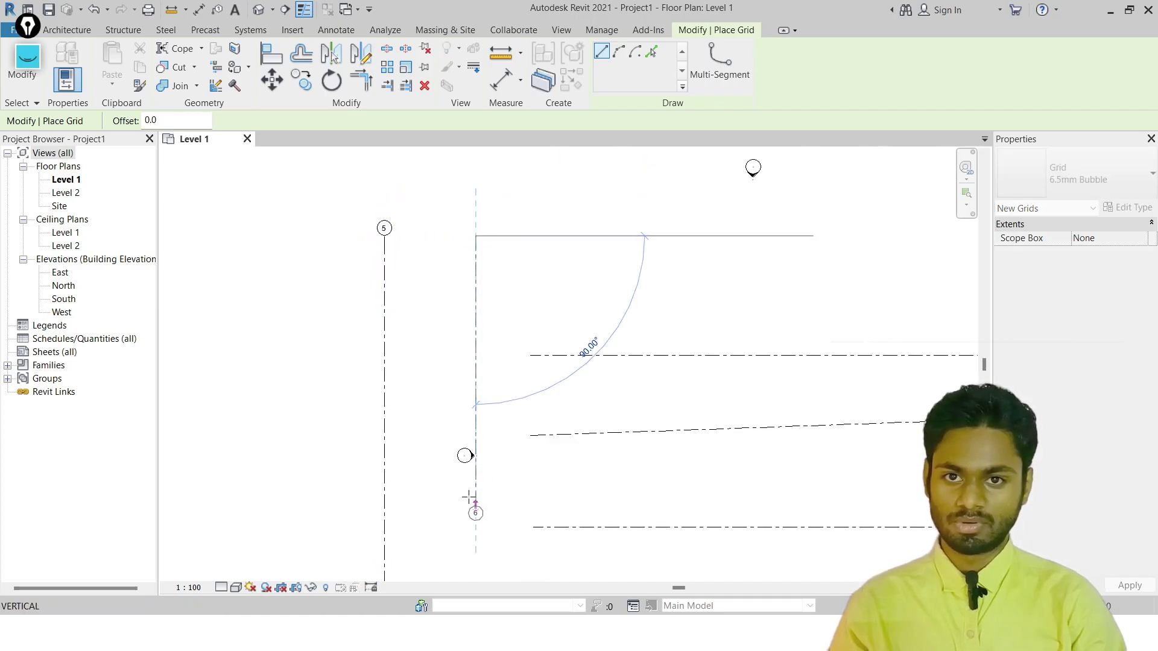
click(459, 443)
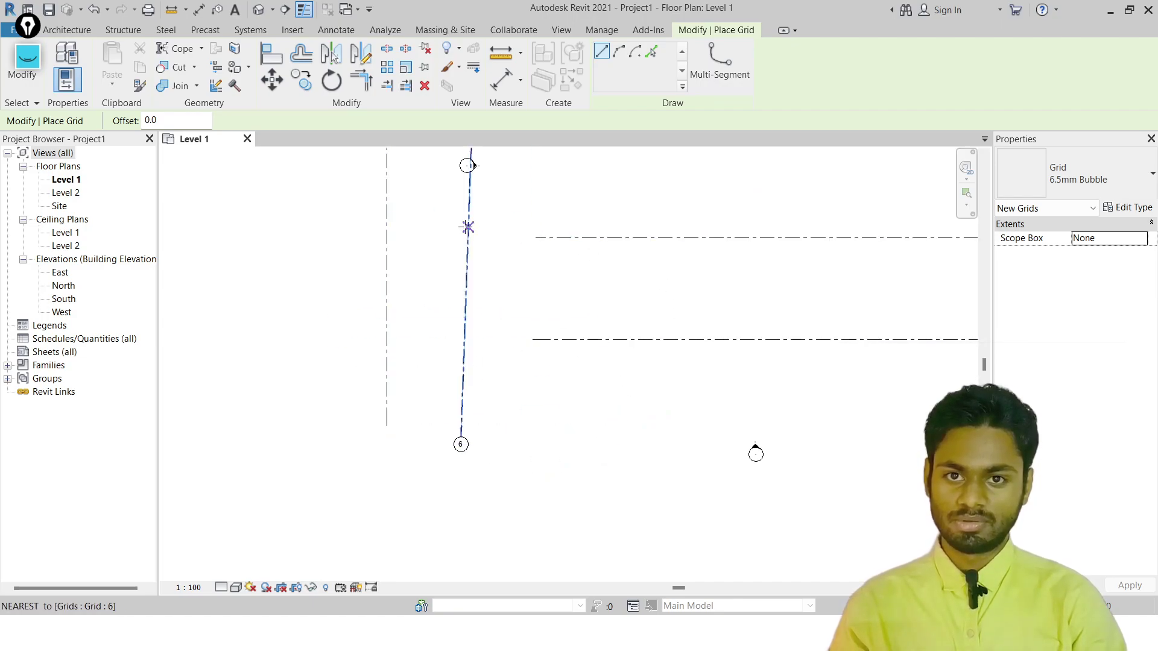
Draw a shorter horizontal grid about 4060 mm below grid 4 and finish placing grids
middle_drag(646, 256, 427, 300)
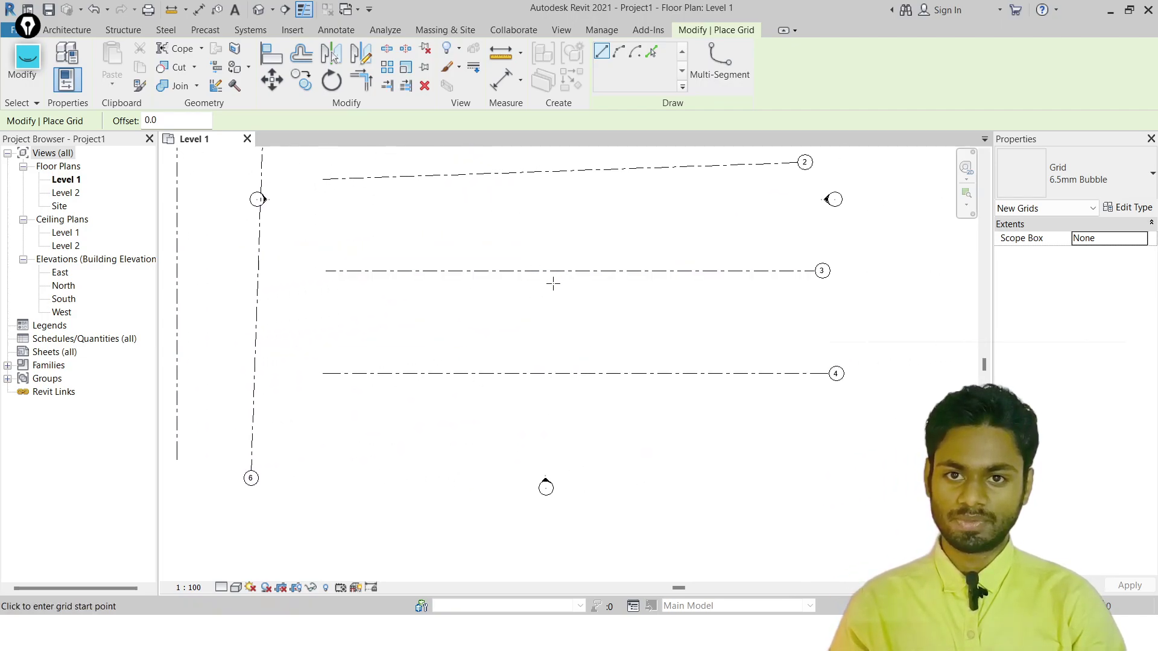
click(398, 420)
click(718, 420)
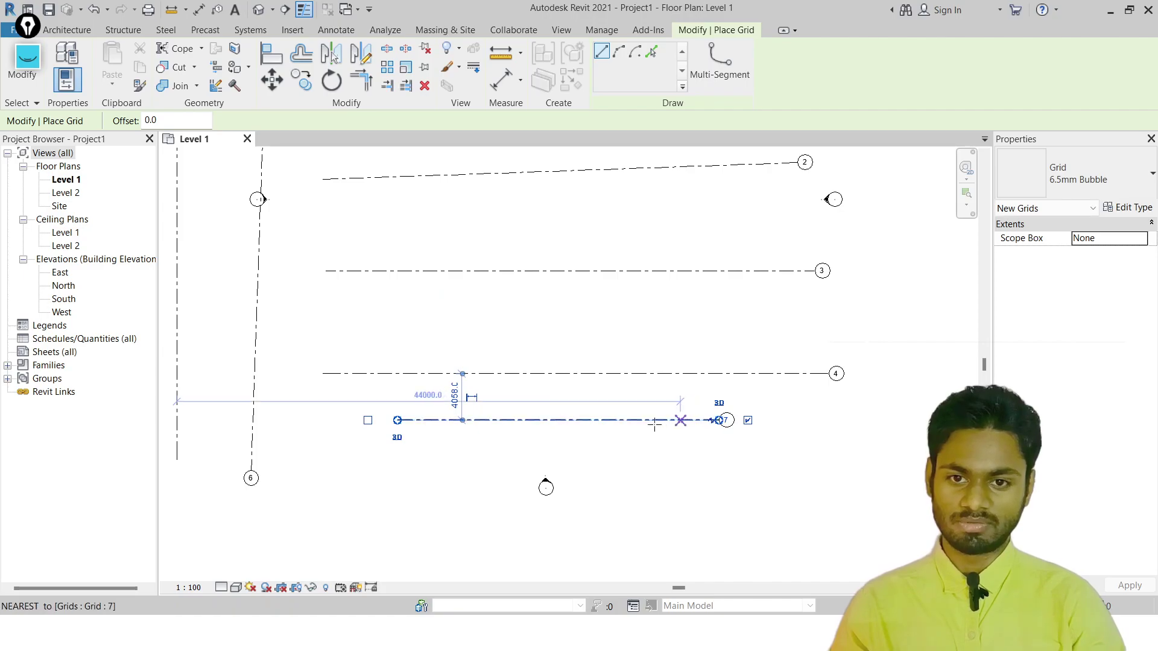
key(Escape)
key(Escape)
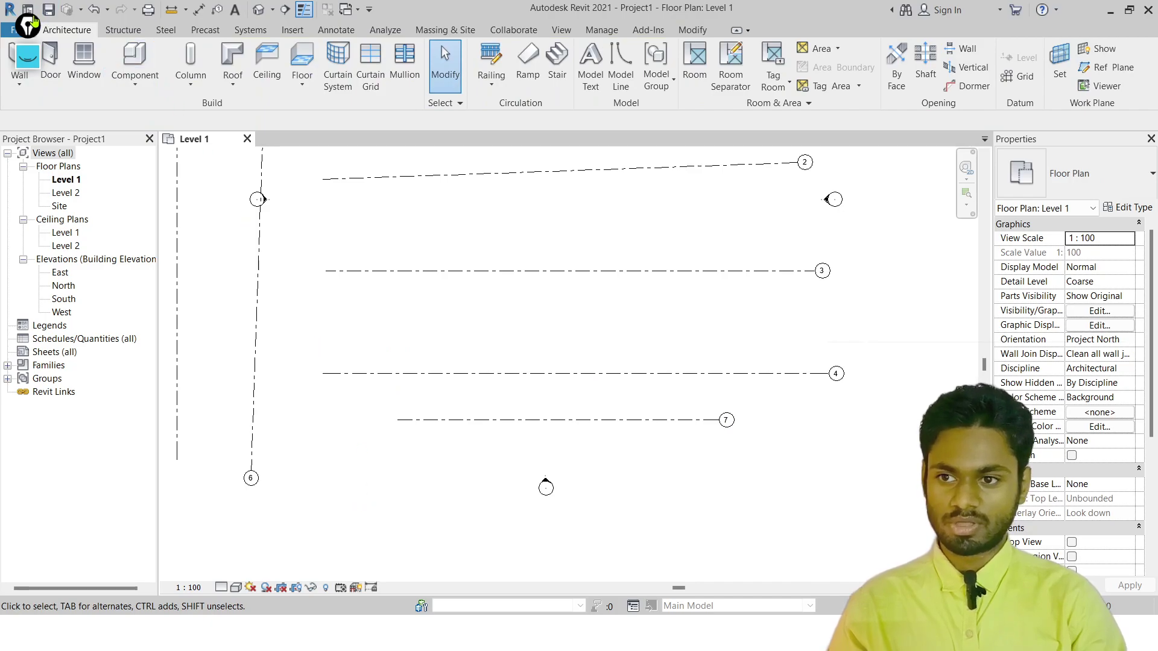
Draw a connected chain of five Generic - 200mm walls, starting horizontally between grids 3 and 4 and zigzagging around the bubble of grid 4
click(19, 57)
click(385, 297)
click(693, 297)
click(705, 353)
click(808, 326)
middle_drag(827, 337, 694, 348)
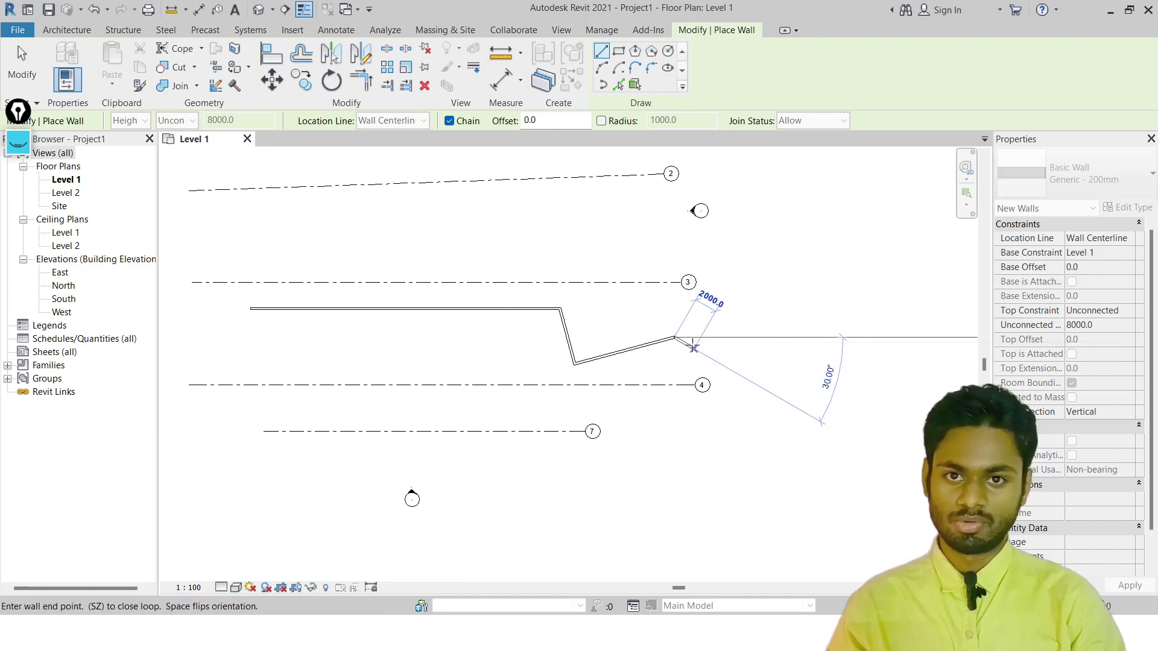
click(741, 415)
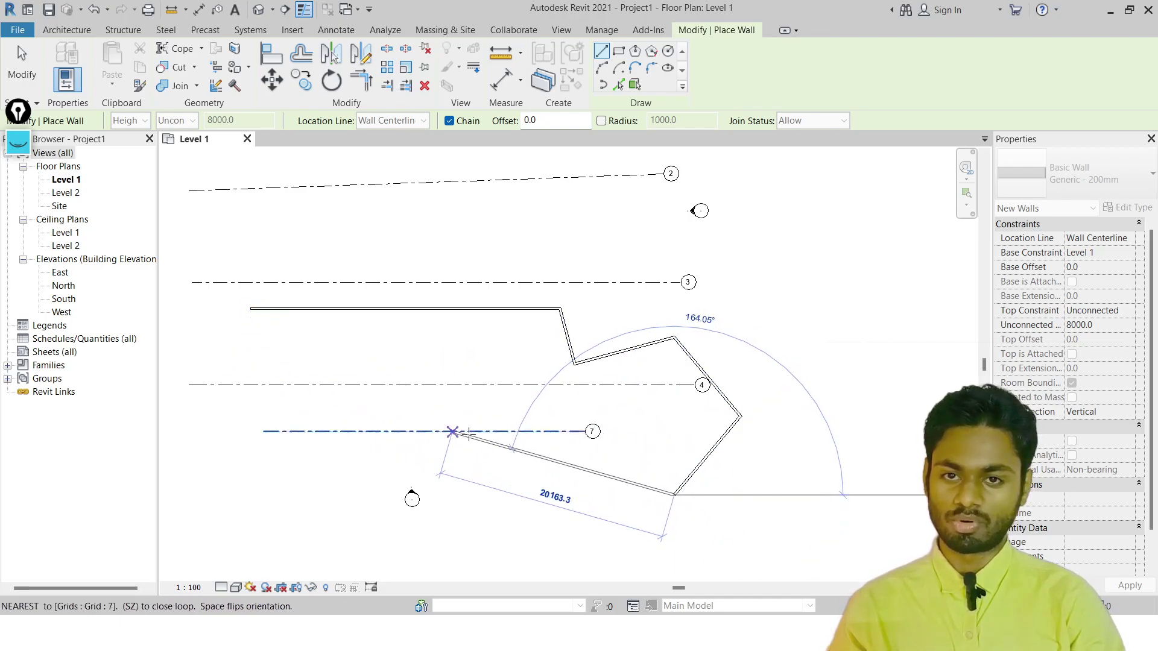
key(Escape)
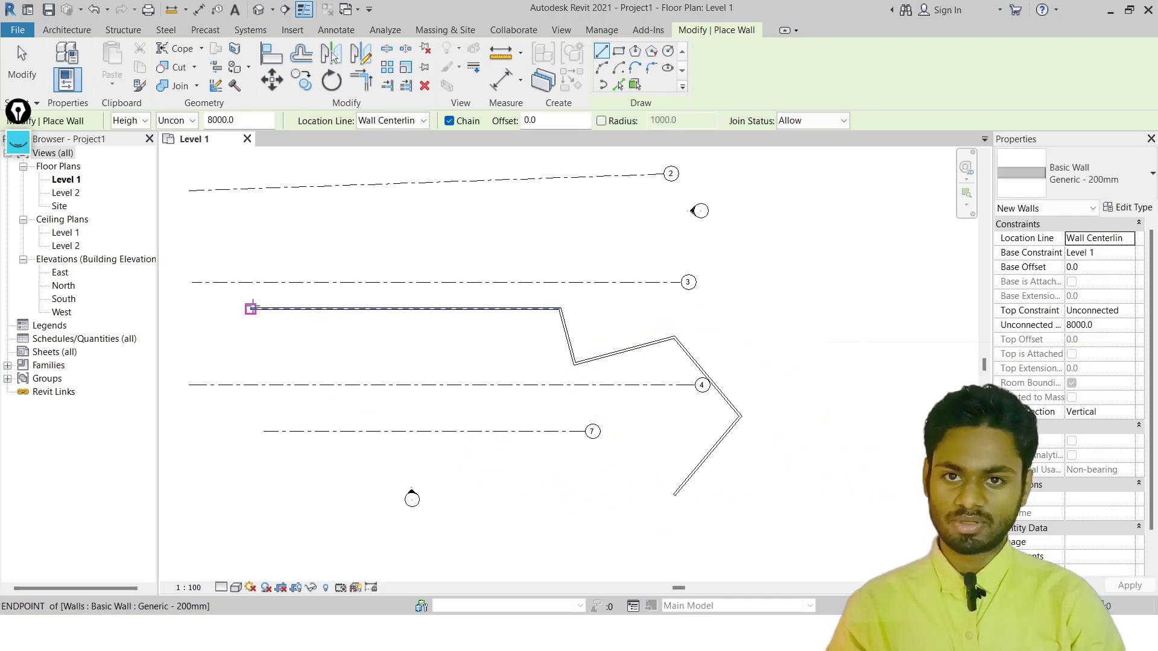
Draw a wall about 18000 mm long running down from the open start of the horizontal wall and finish the Wall command
click(250, 309)
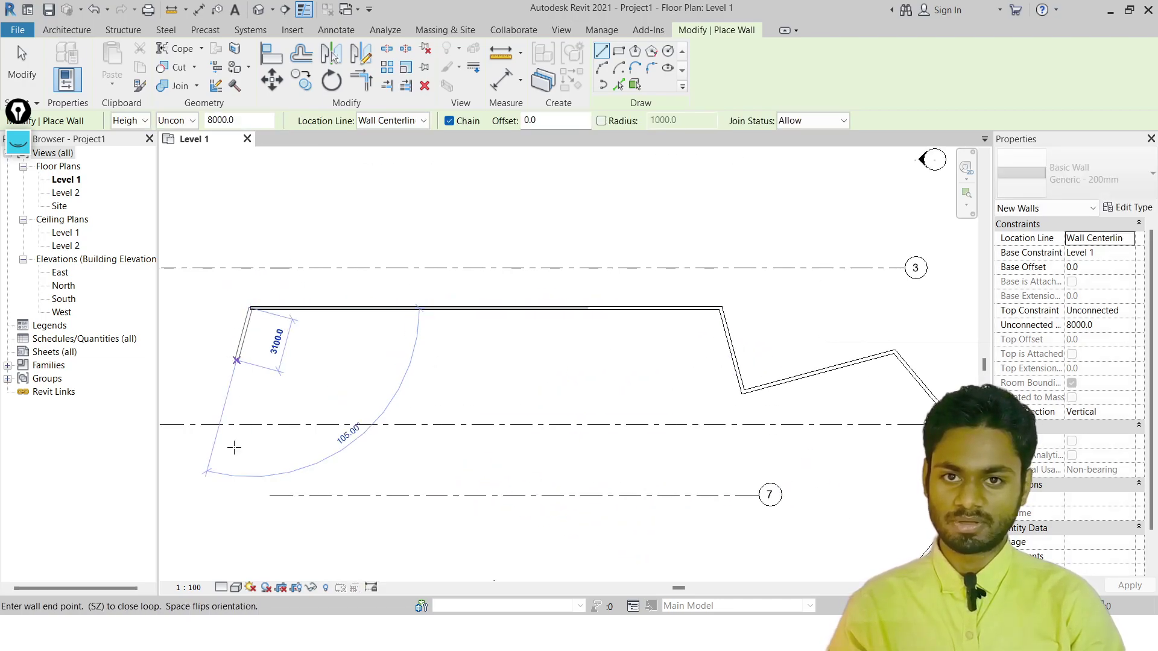
scroll(248, 406, up, 1)
click(246, 485)
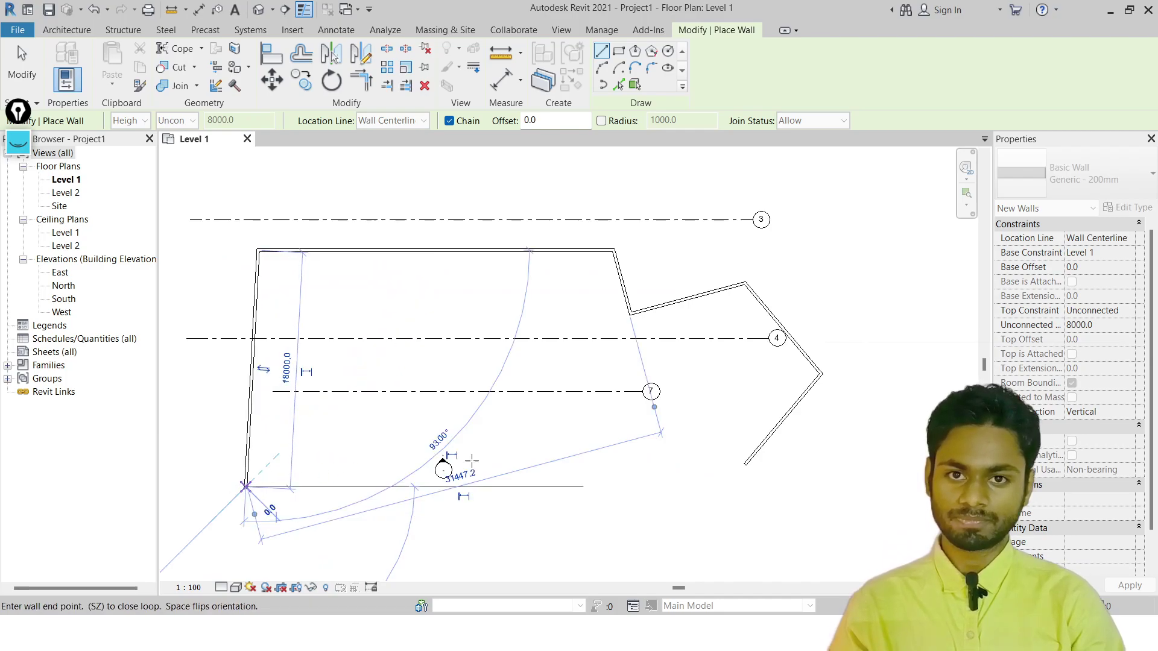
key(Escape)
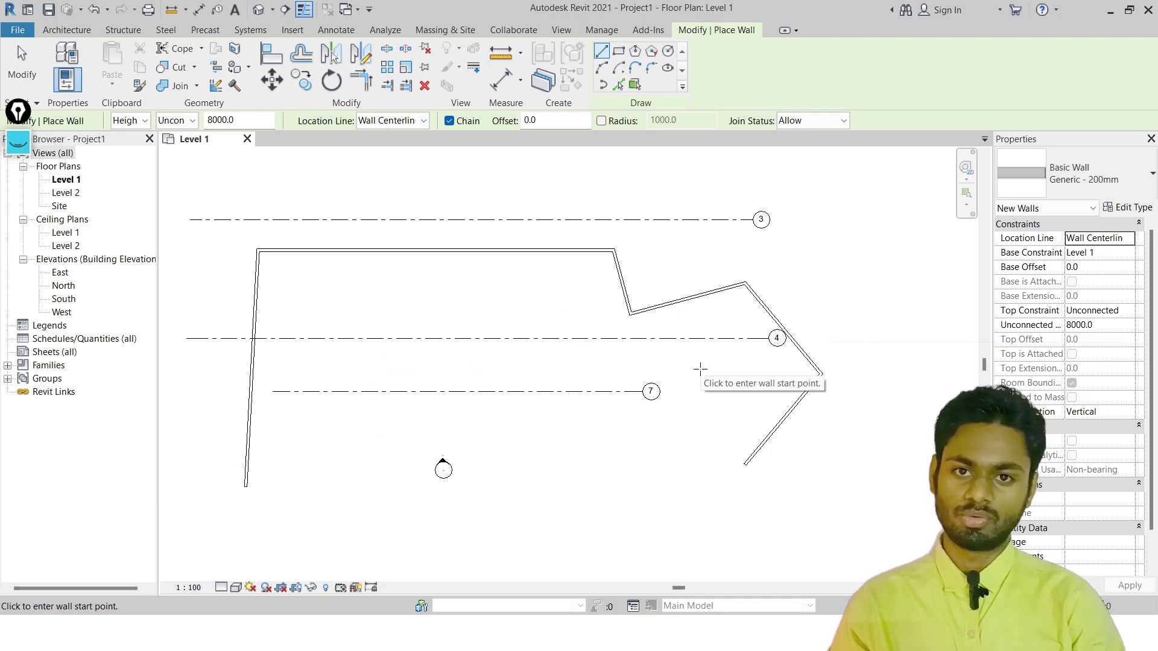
key(Escape)
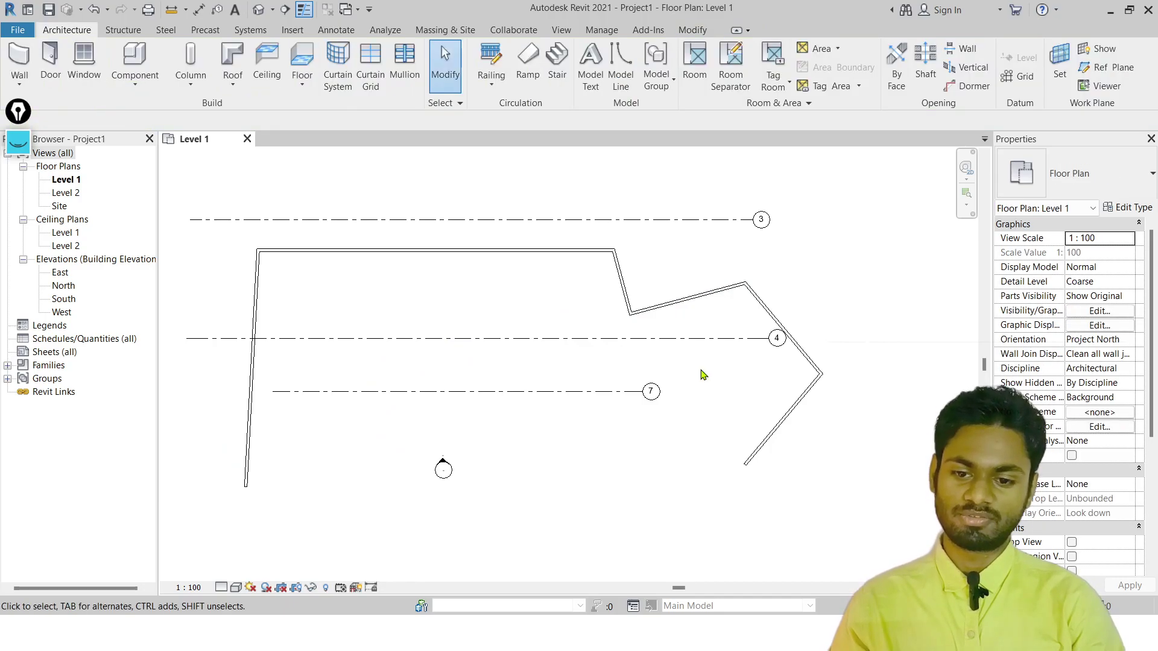
Draw a separate horizontal Generic - 200mm wall just below grid 7
click(20, 60)
click(328, 438)
click(579, 438)
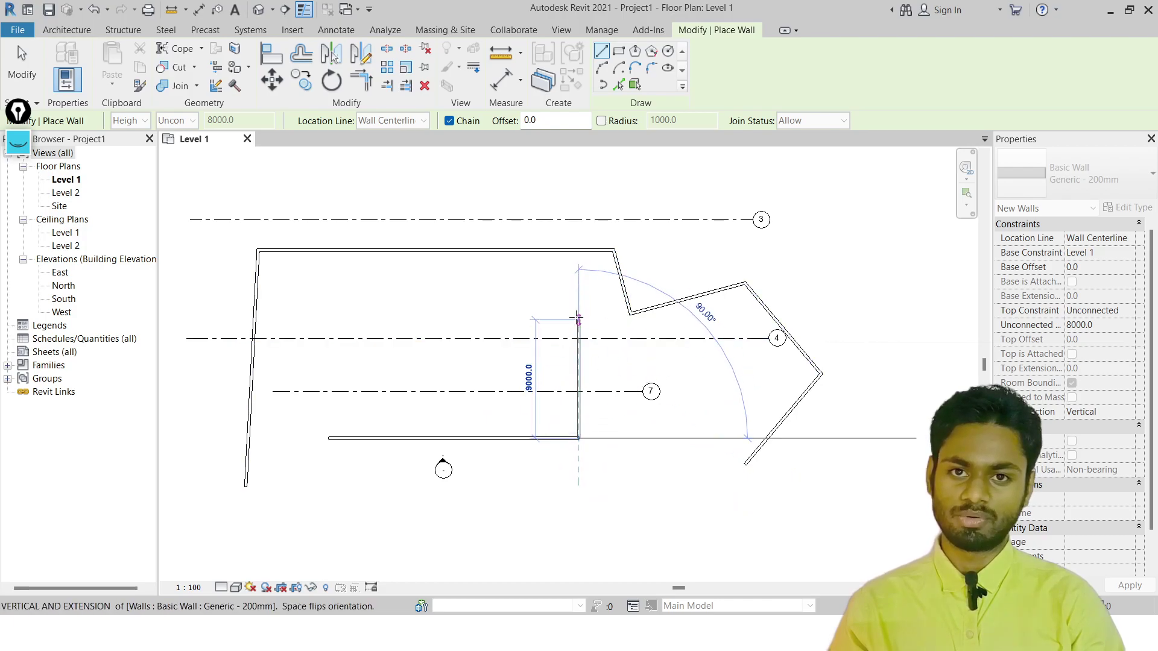
key(Escape)
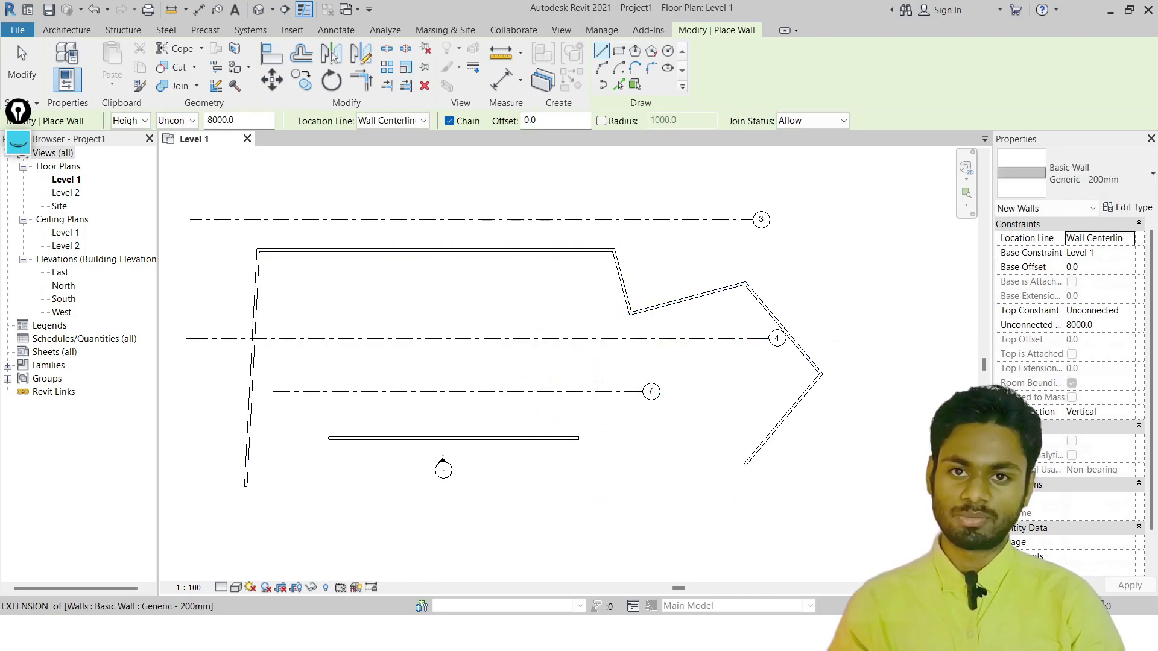
key(Escape)
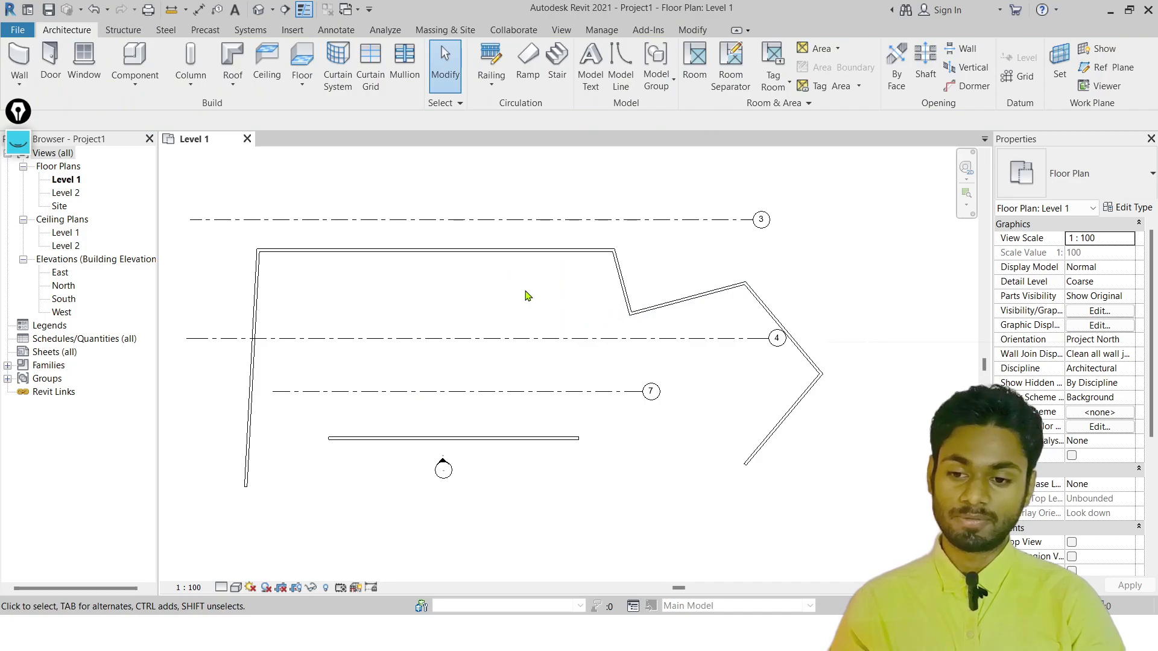
Select the six connected walls together and delete them, leaving out the separate horizontal wall
drag(796, 231, 602, 297)
drag(882, 414, 668, 494)
ctrl+drag(765, 245, 567, 309)
ctrl+click(249, 422)
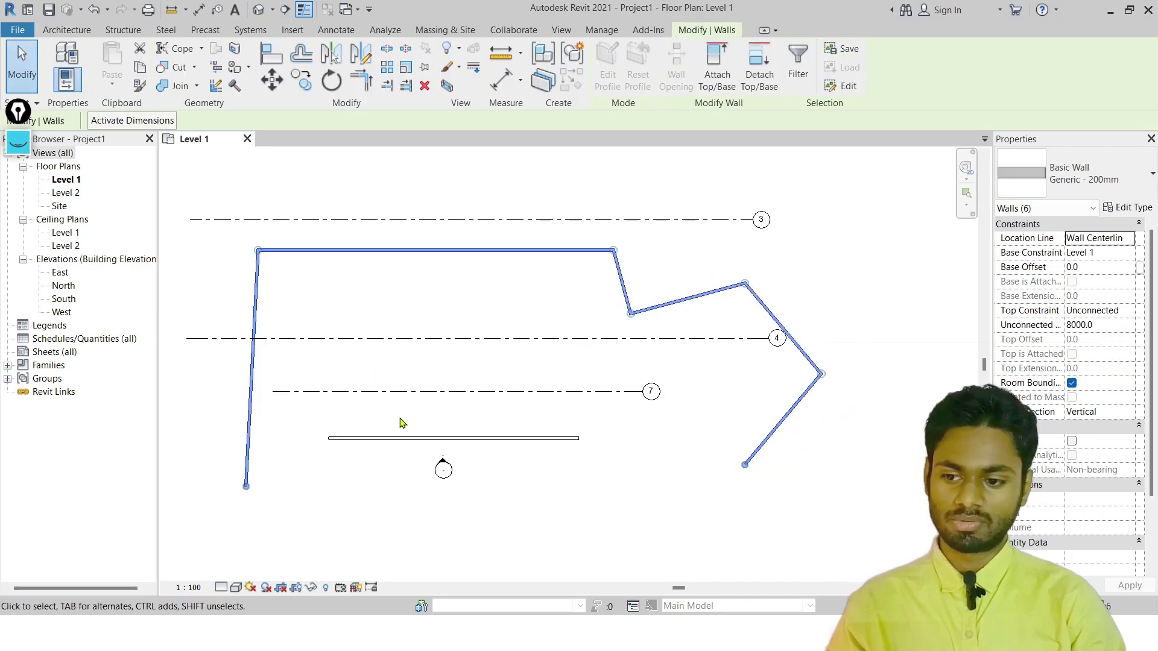
key(Delete)
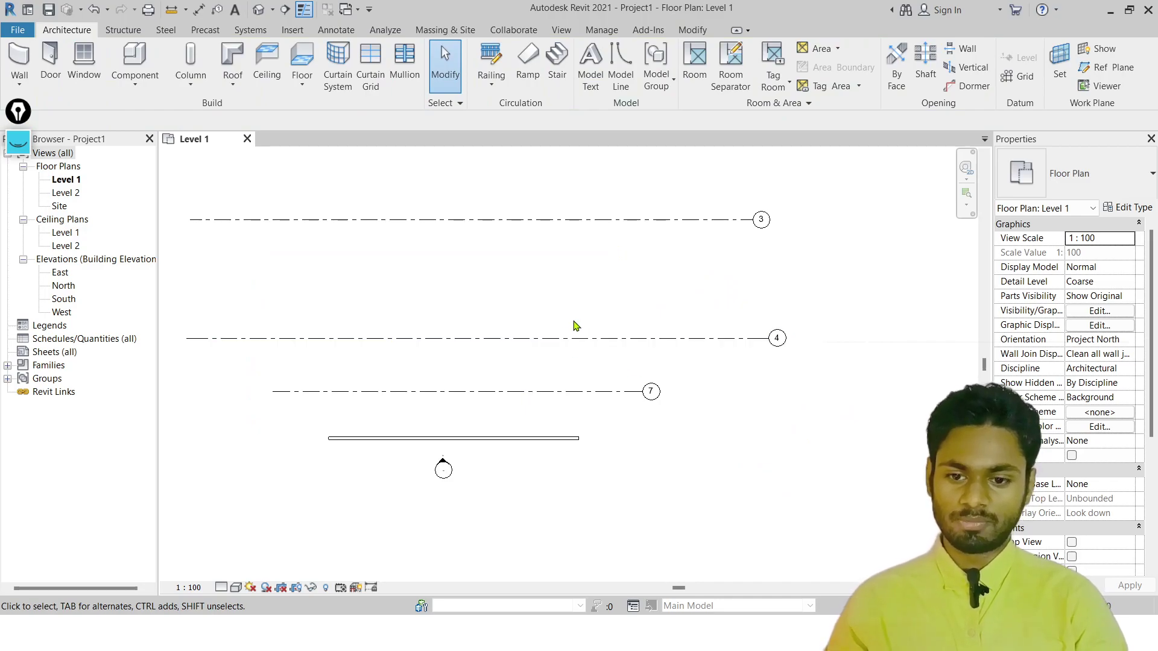
middle_drag(591, 234, 609, 385)
scroll(712, 212, down, 2)
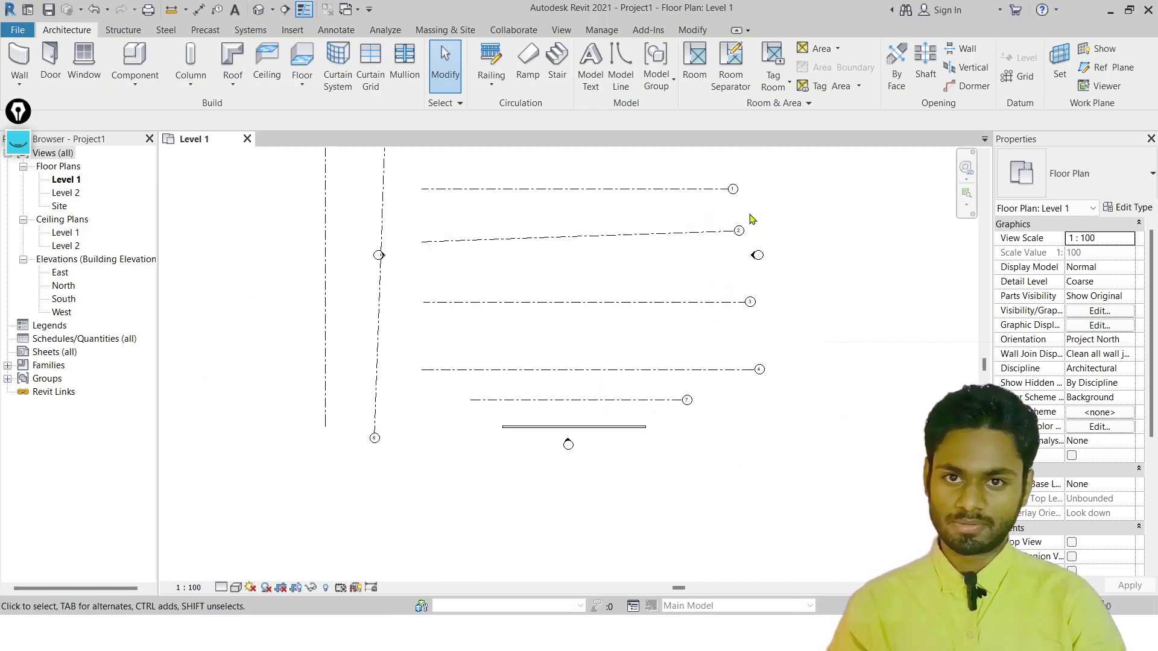
middle_drag(745, 225, 668, 270)
drag(755, 177, 616, 233)
drag(573, 192, 457, 497)
click(562, 147)
scroll(562, 147, up, 1)
middle_drag(562, 148, 488, 354)
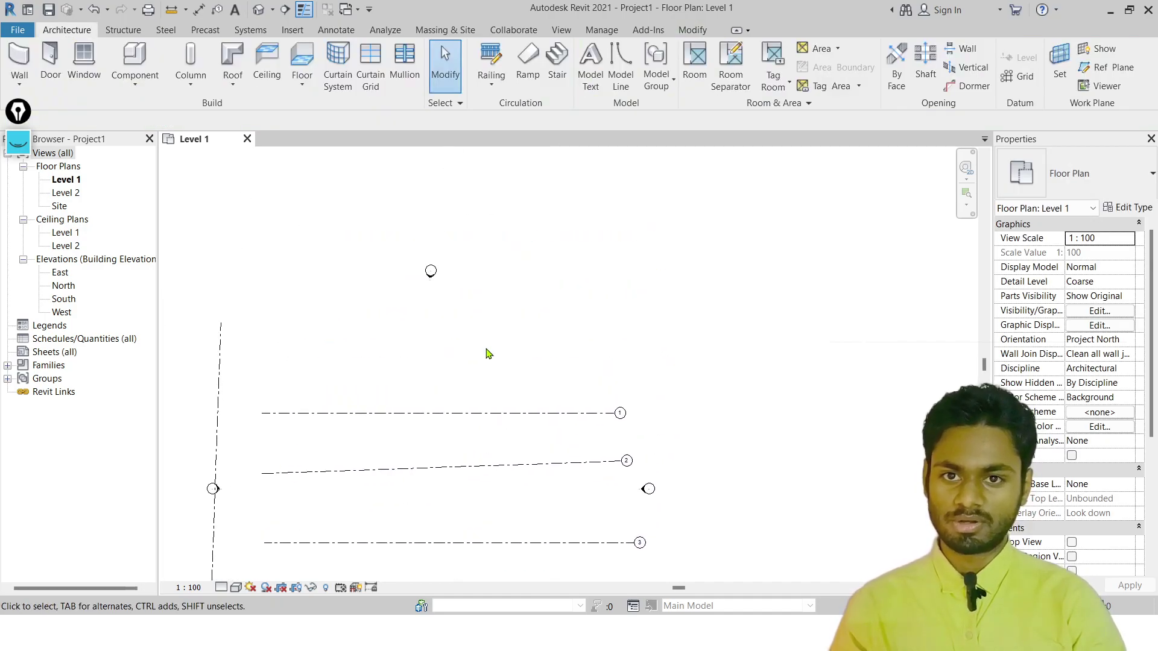
Select grid 1 and examine its bubble, end controls and spacing dimension
click(457, 413)
scroll(410, 426, up, 1)
scroll(410, 426, up, 1)
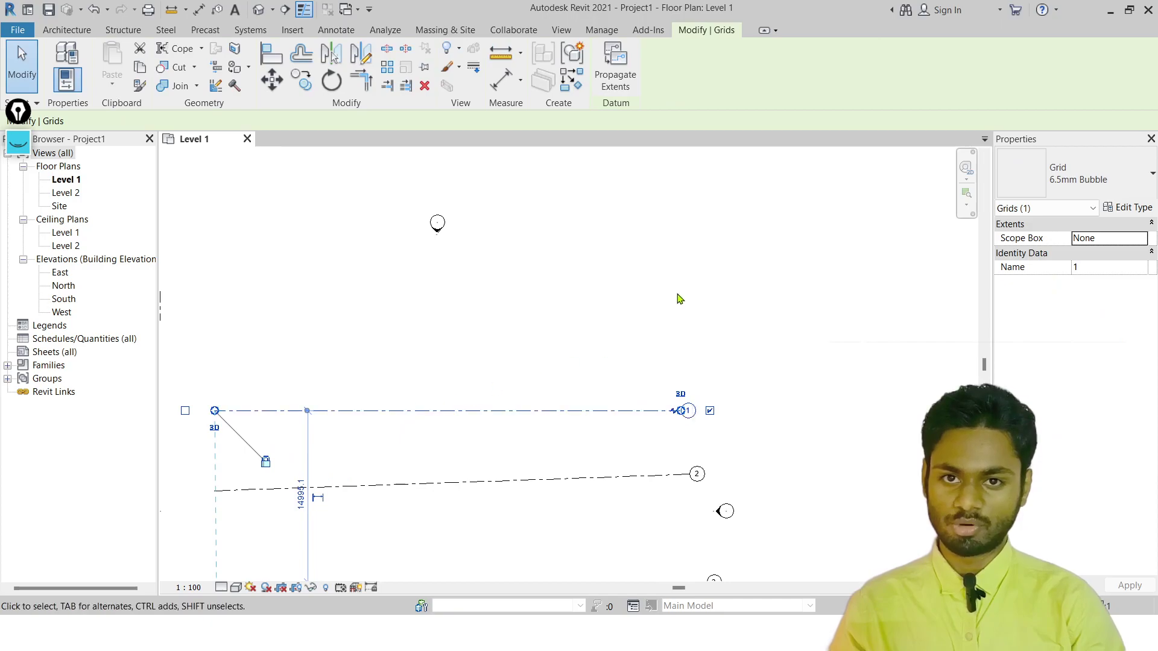
click(516, 377)
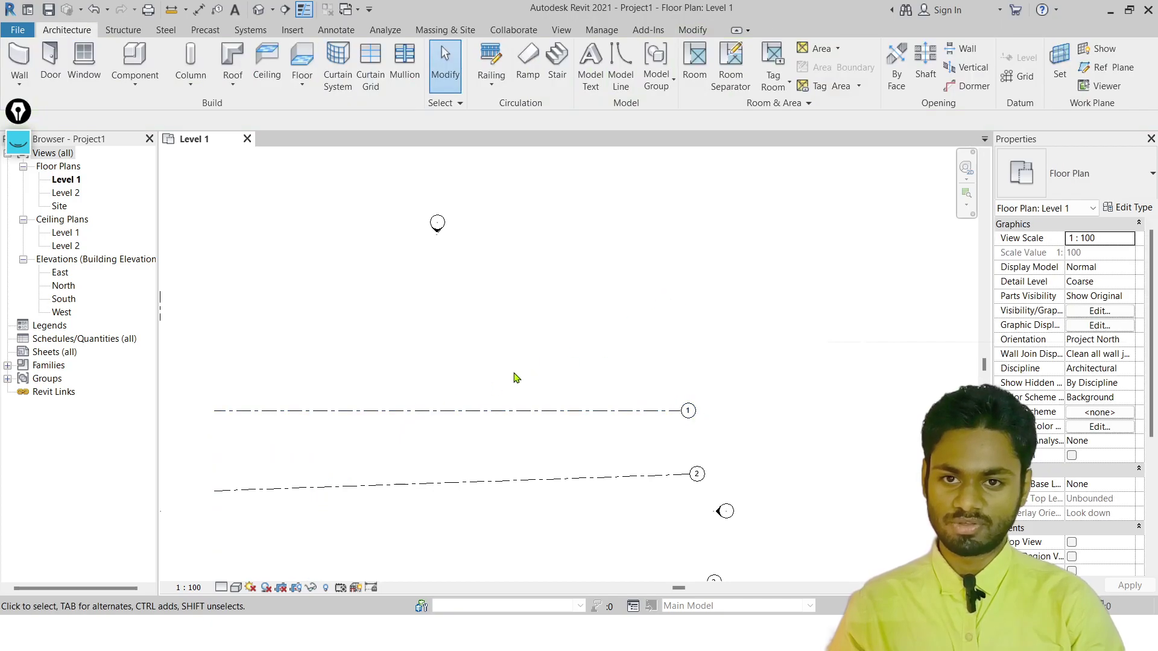
click(566, 412)
scroll(574, 416, down, 2)
middle_drag(593, 420, 598, 233)
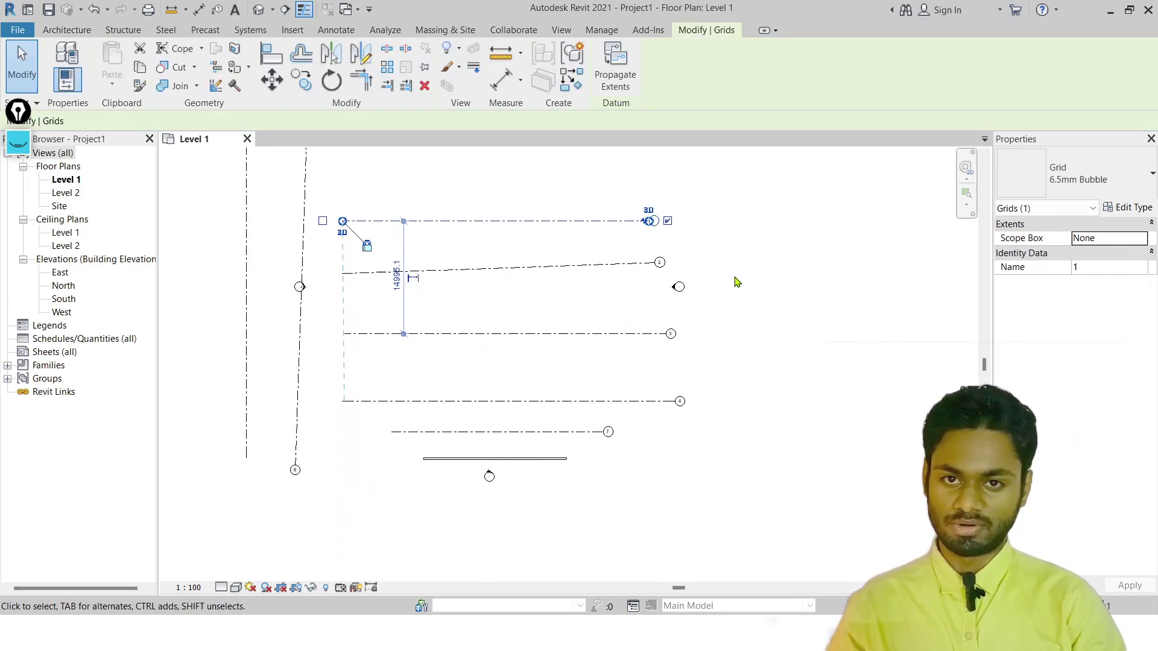
Delete grids 2, 3, 4 and 7 with the remaining wall, and the two vertical grids
drag(593, 252, 533, 467)
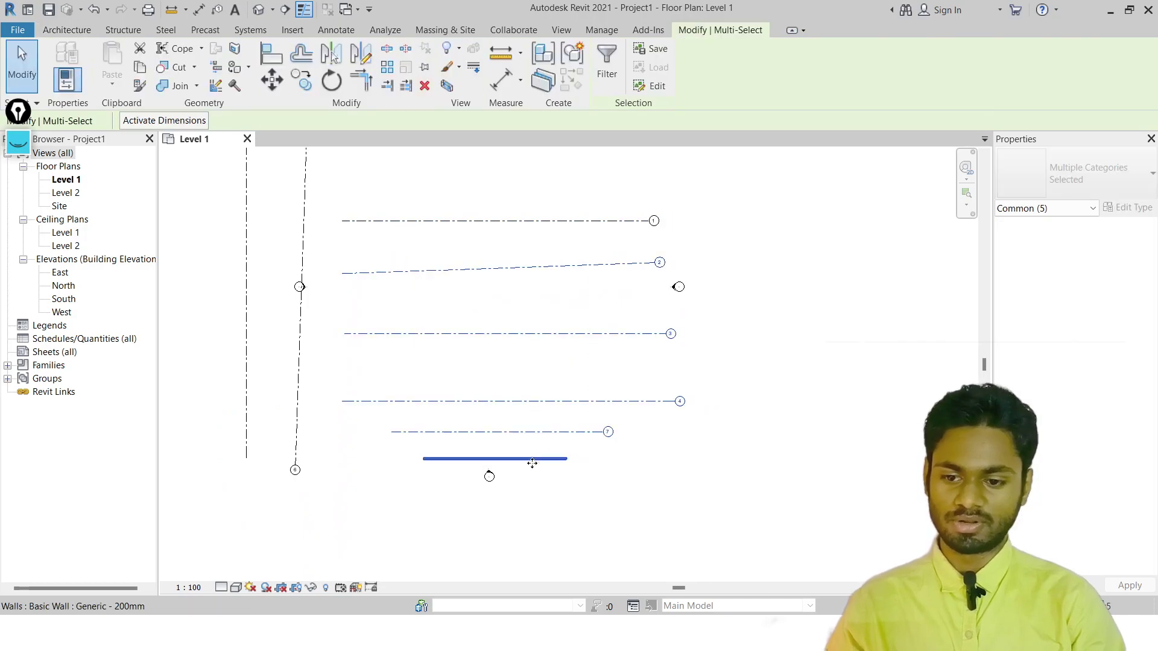
key(Delete)
drag(358, 324, 202, 372)
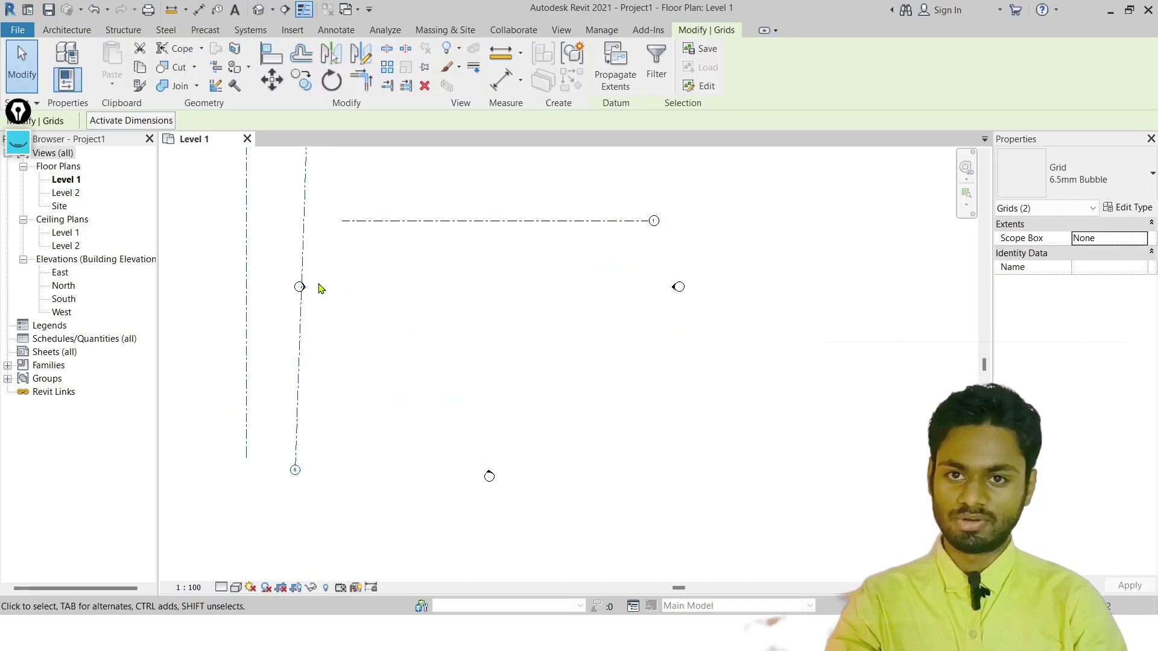
key(Delete)
Undo the last two deletions of grids and the wall
key(ctrl+z)
key(ctrl+z)
Select grids 2 and 3 together, replace that selection with the two vertical grids, and clear it
drag(501, 249, 453, 379)
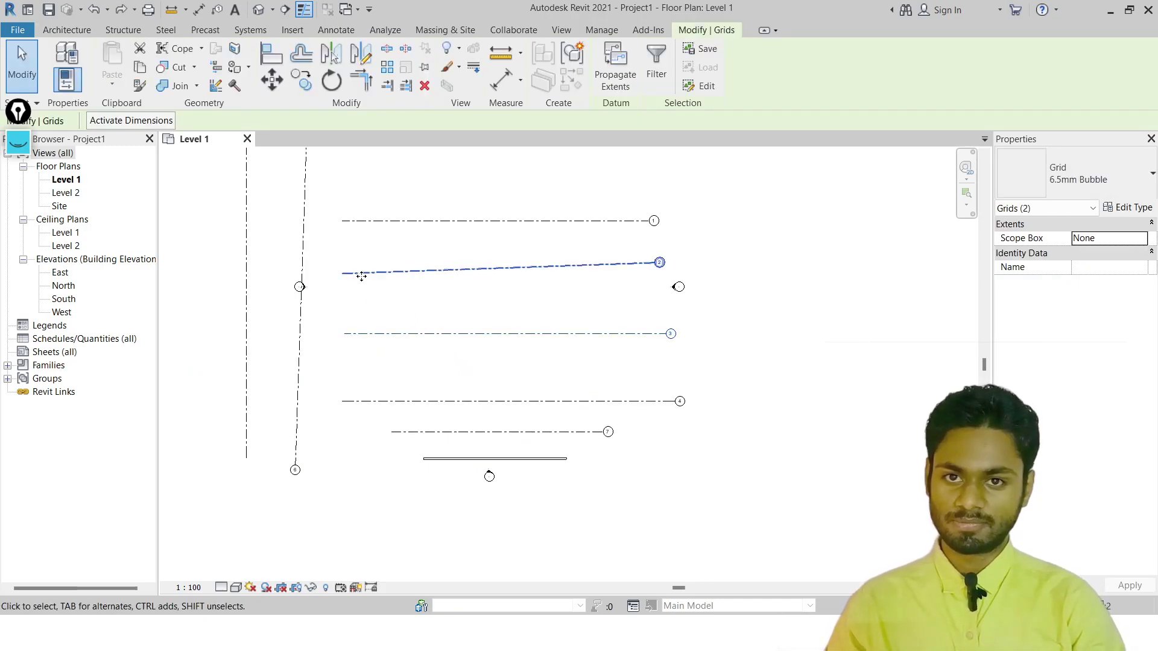
scroll(488, 269, up, 2)
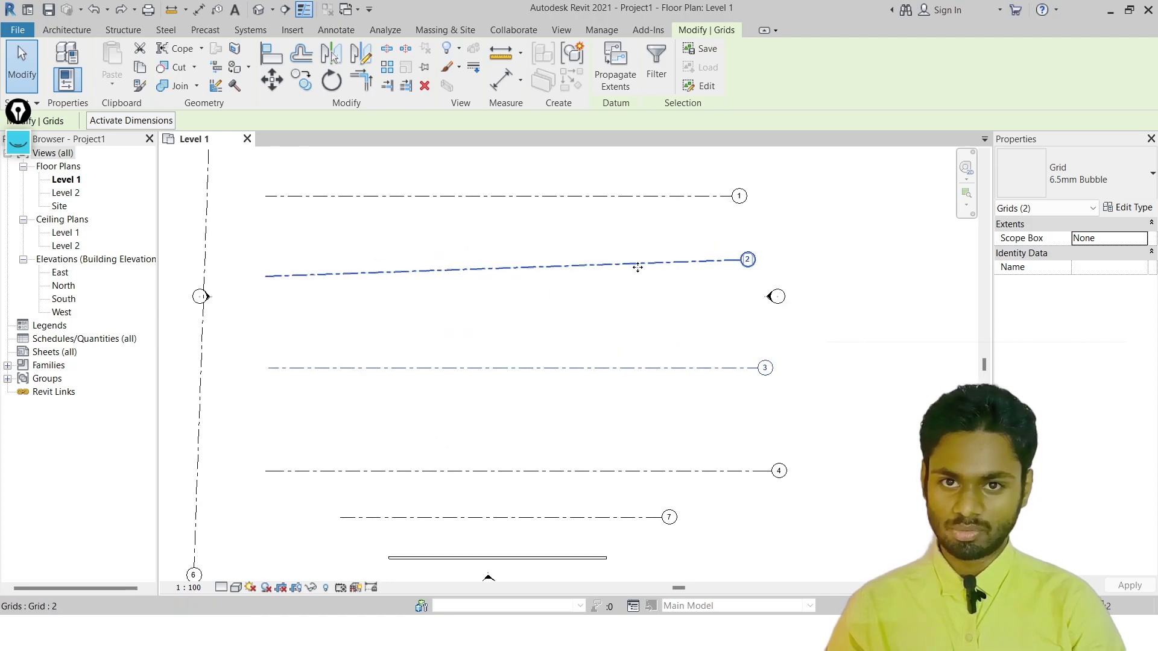
scroll(546, 331, down, 1)
drag(304, 370, 181, 453)
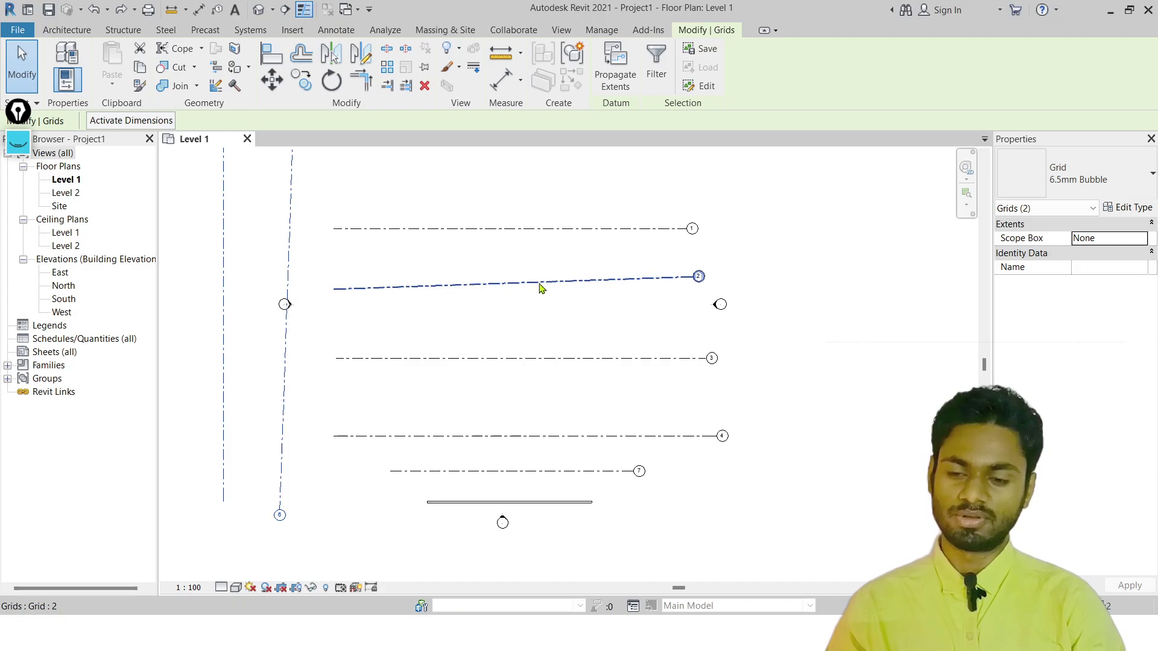
click(556, 273)
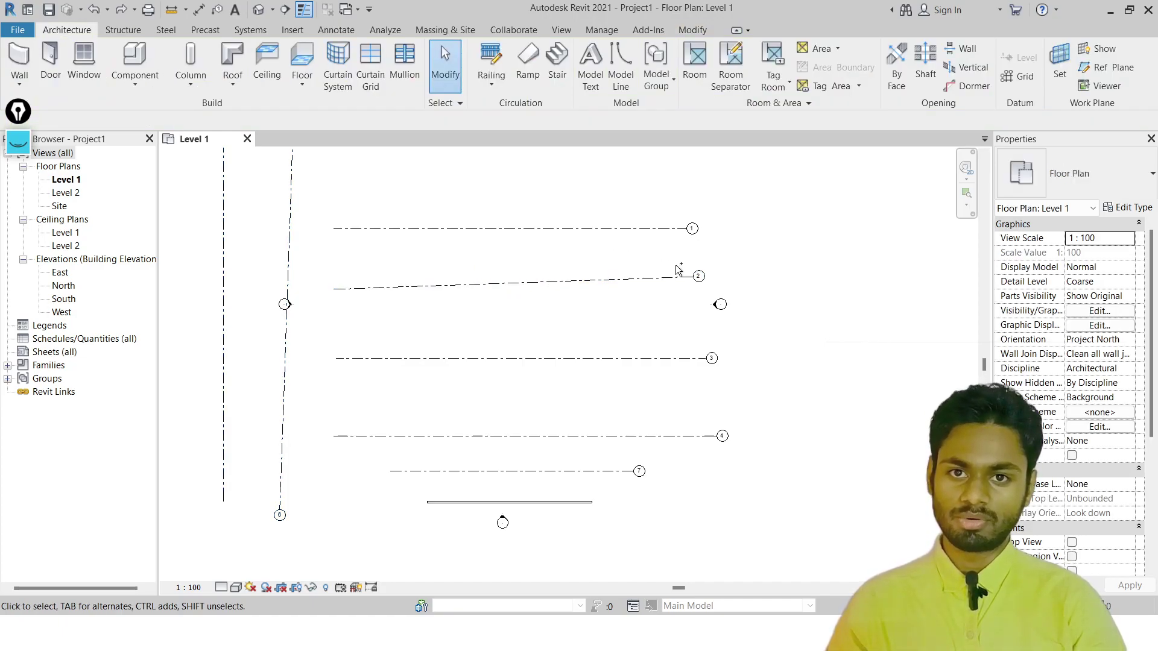
Select grids 2, 3, 4 and 7, both vertical grids and the remaining wall in one combined selection and delete them
drag(672, 265, 578, 474)
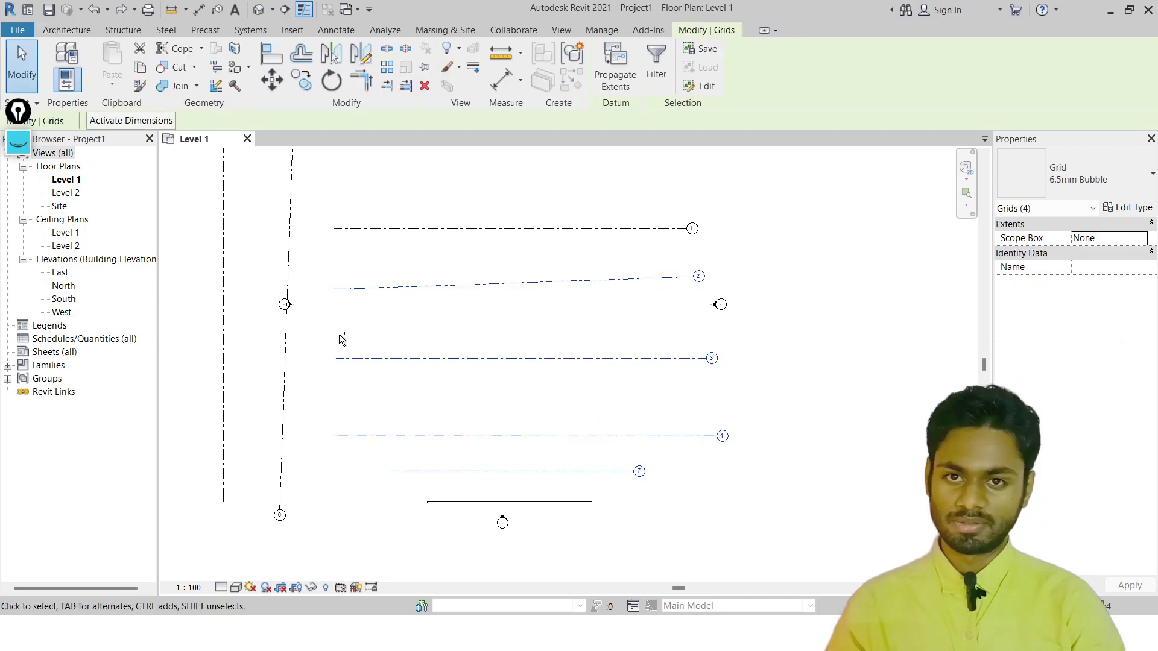
ctrl+drag(287, 382, 208, 481)
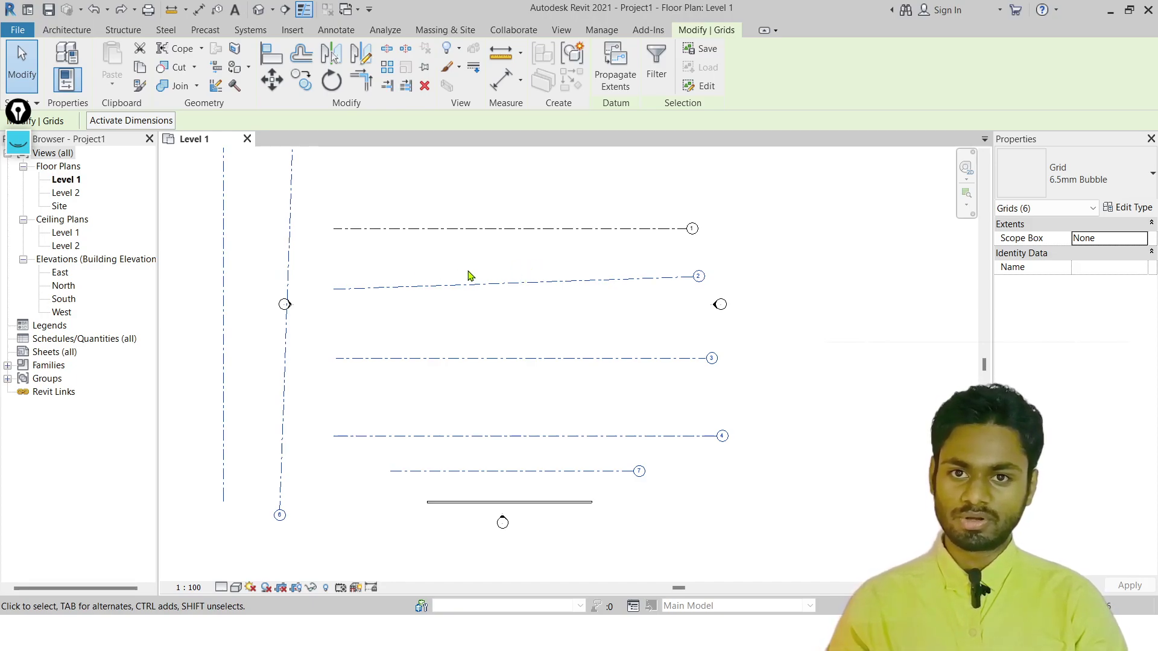
ctrl+drag(627, 485, 559, 552)
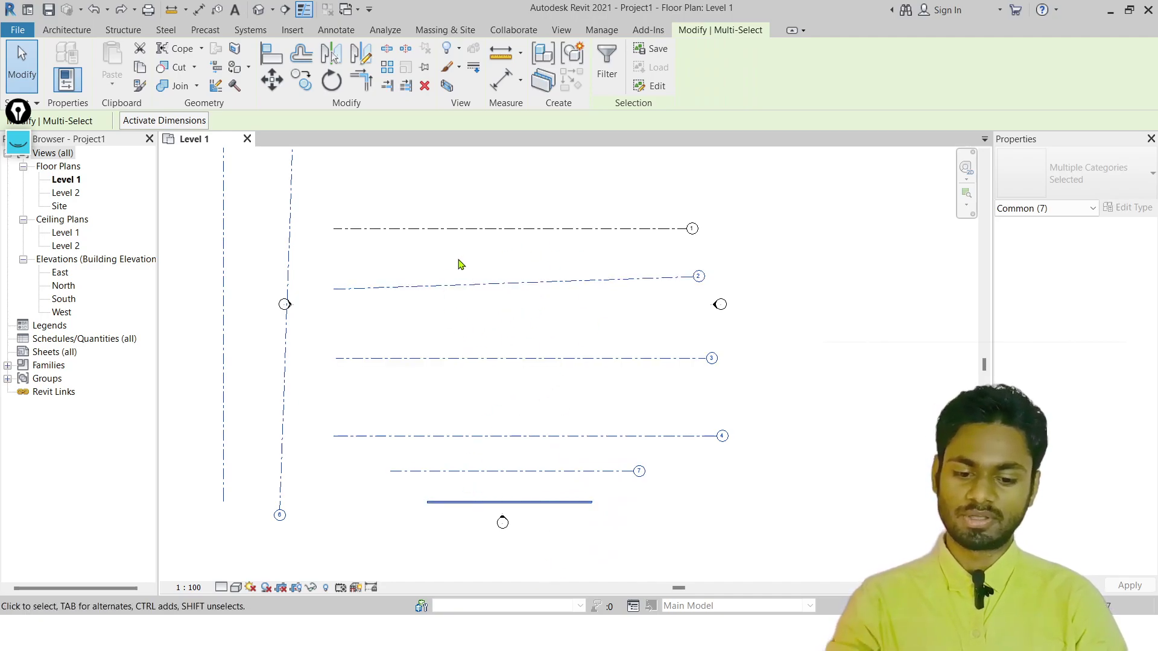
key(Delete)
scroll(540, 240, up, 1)
middle_drag(538, 245, 473, 395)
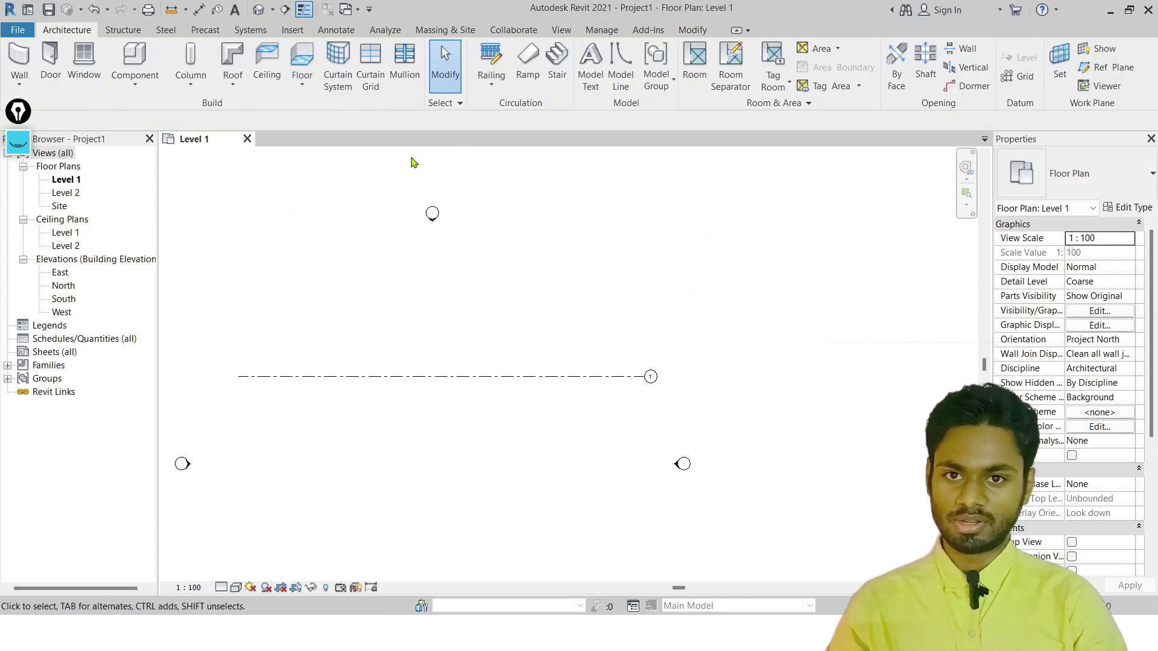
Draw a horizontal grid about 6000 mm above grid 1, with its ends aligned to that grid
key(g)
key(r)
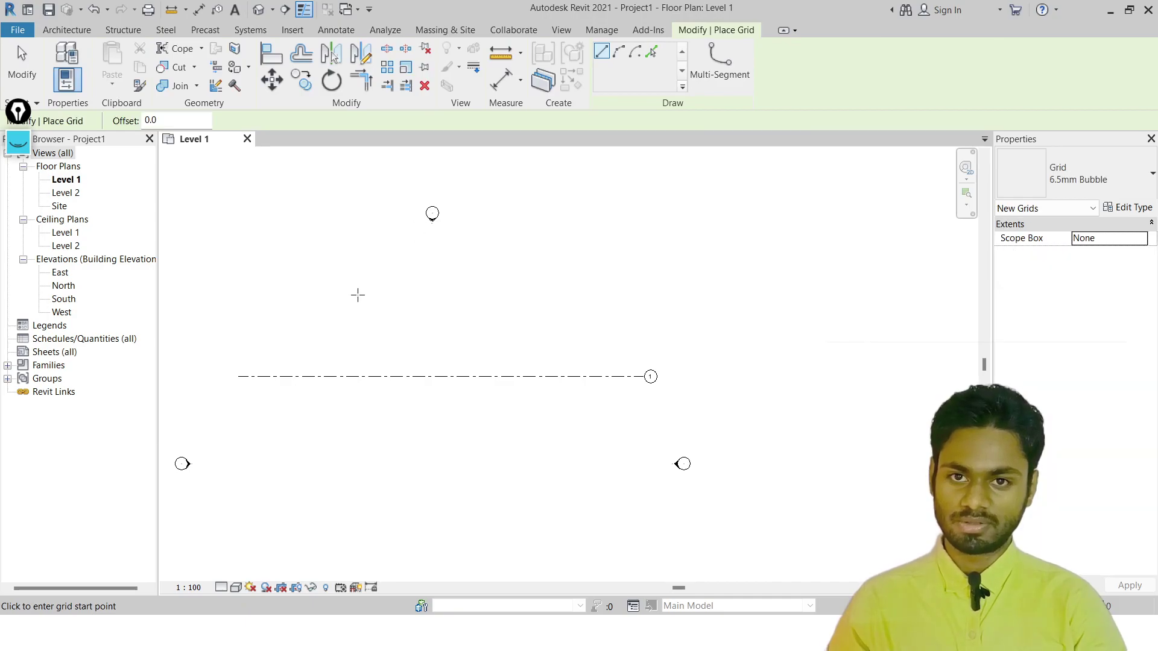
click(238, 318)
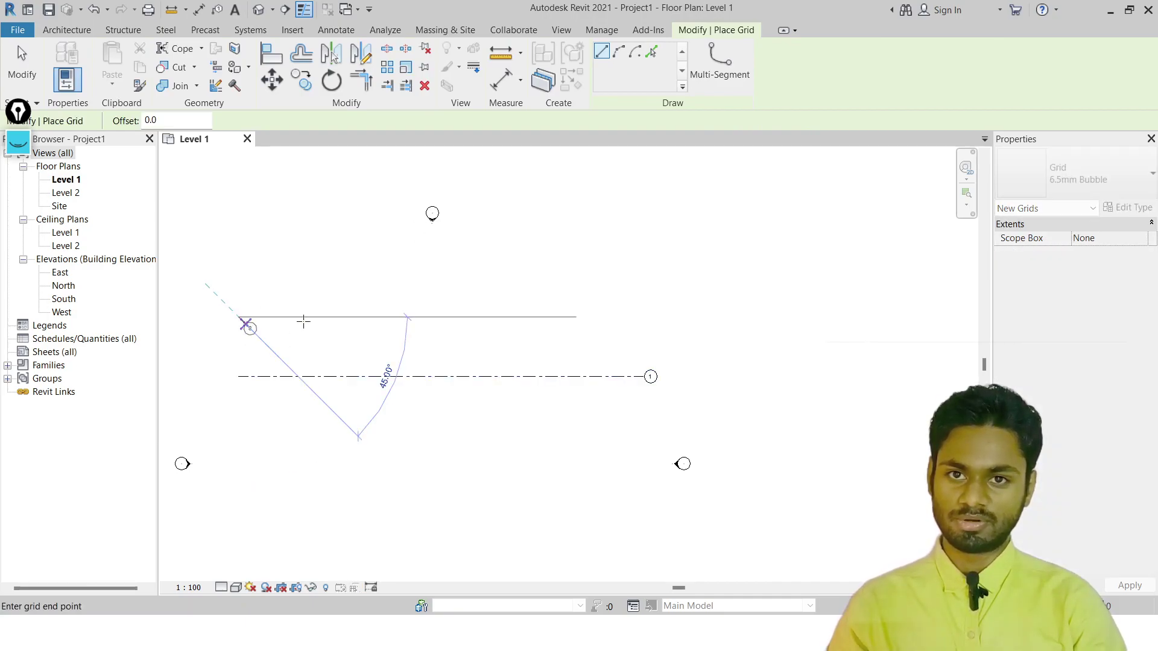
click(652, 316)
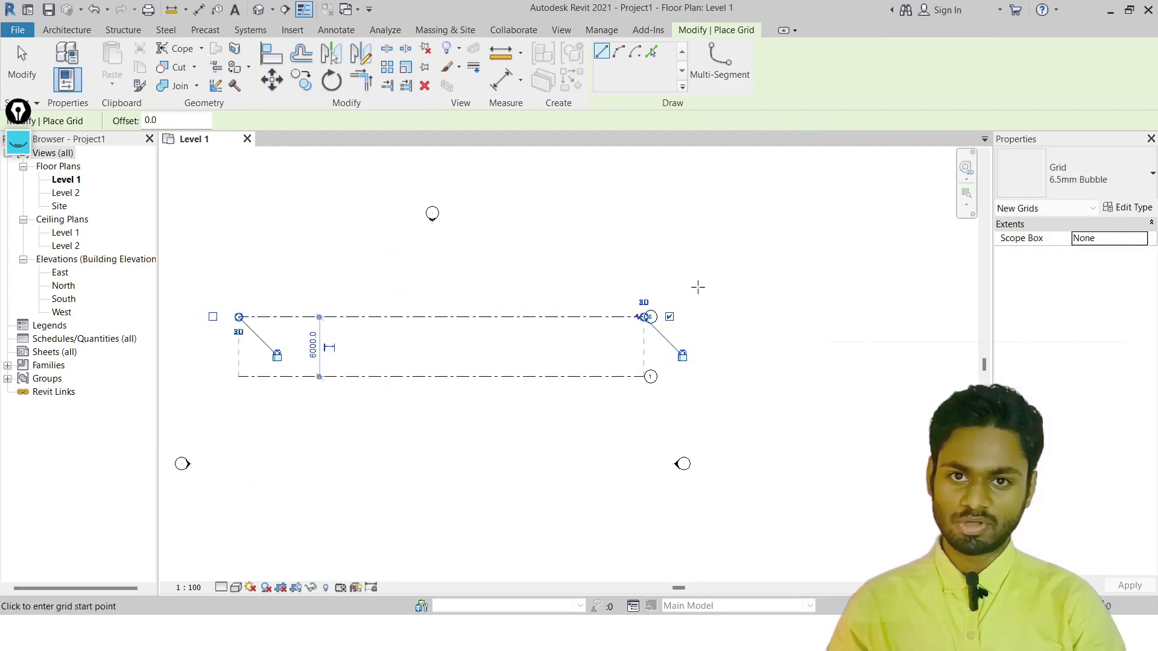
scroll(639, 315, up, 5)
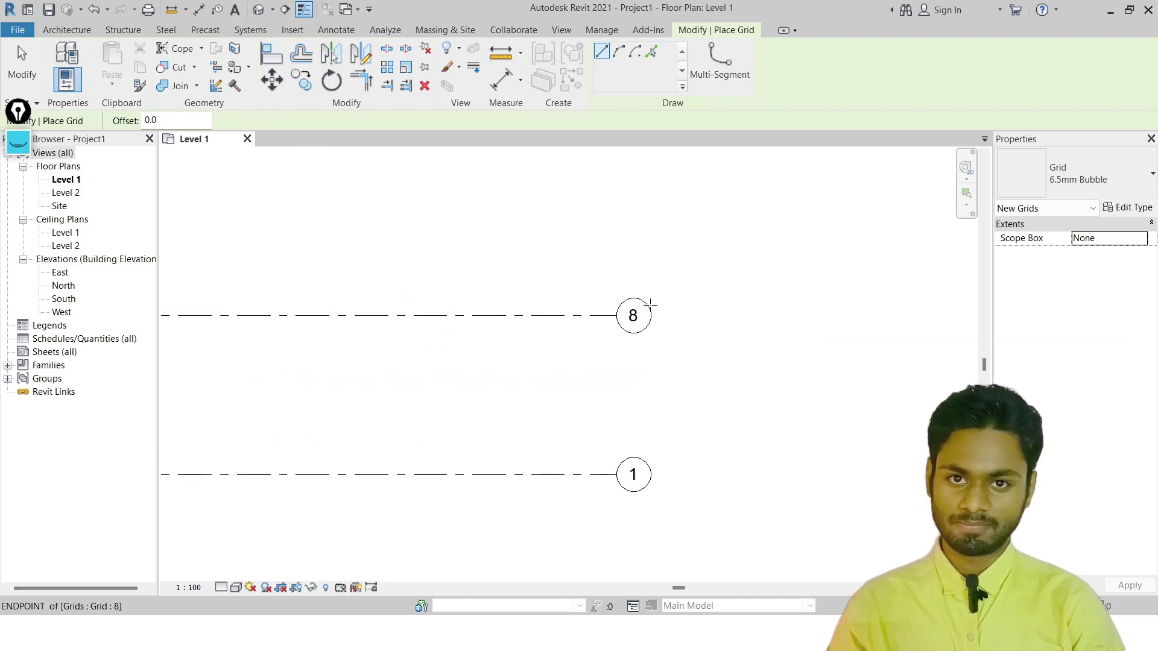
key(Escape)
key(Escape)
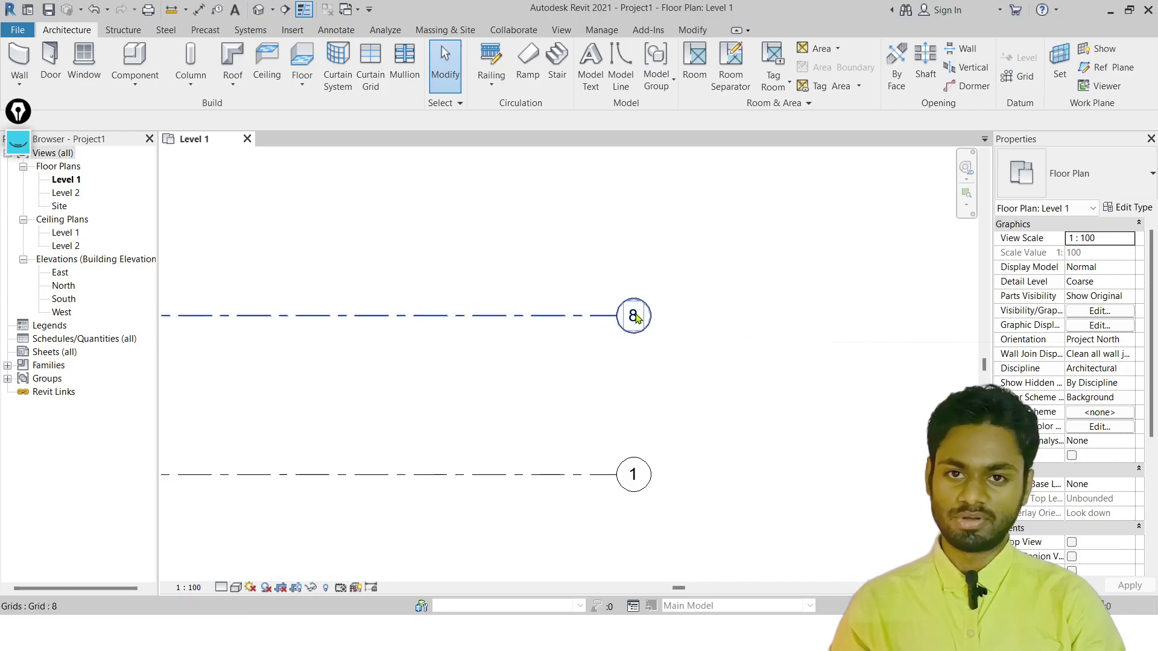
Rename the new upper grid to 2
double_click(633, 316)
text(2)
key(Return)
click(563, 207)
Draw another horizontal grid about 4000 mm above grid 2, aligned with the ends of the existing grids
scroll(565, 245, down, 1)
middle_drag(567, 247, 561, 398)
key(g)
key(r)
middle_drag(434, 351, 821, 344)
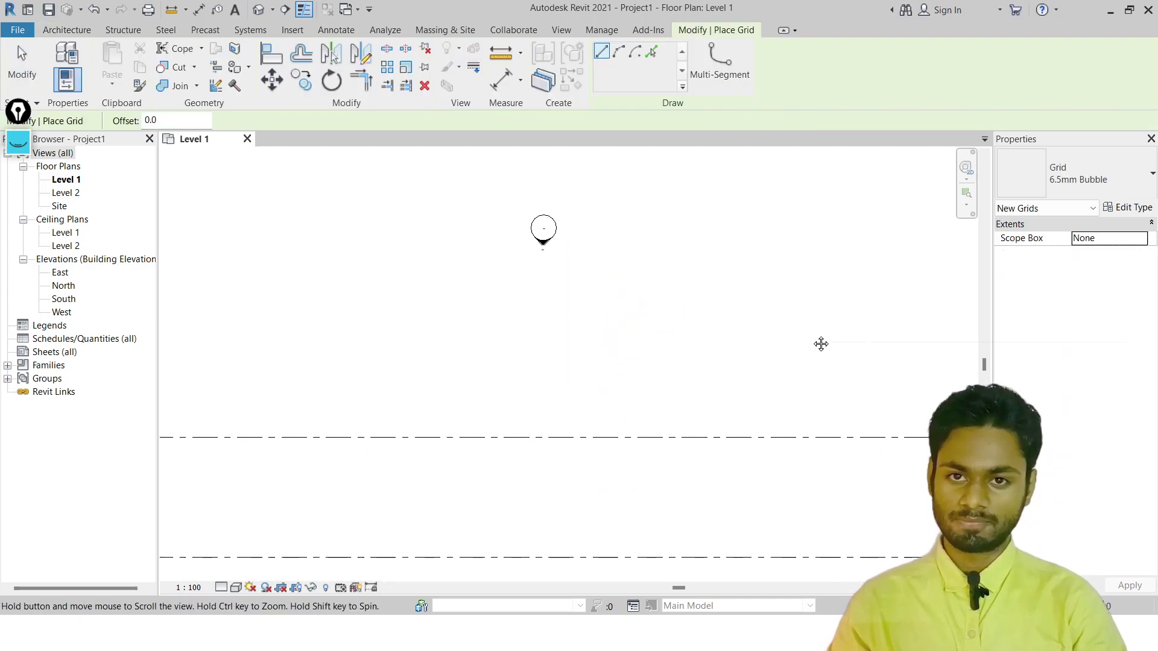
scroll(182, 348, down, 2)
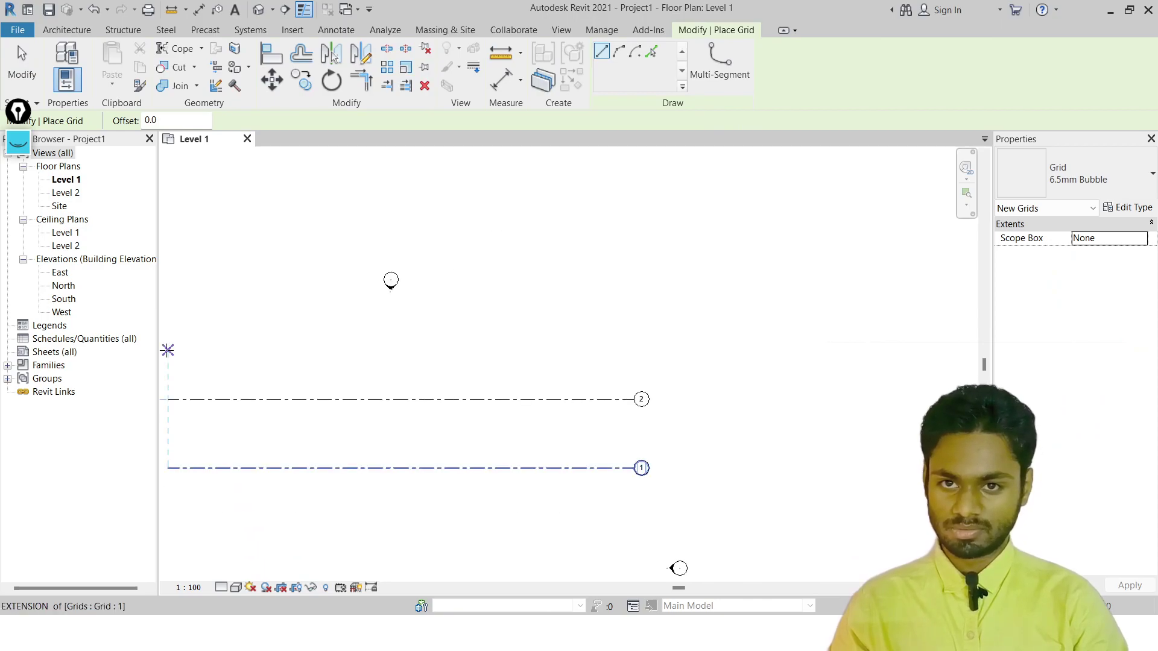
click(168, 352)
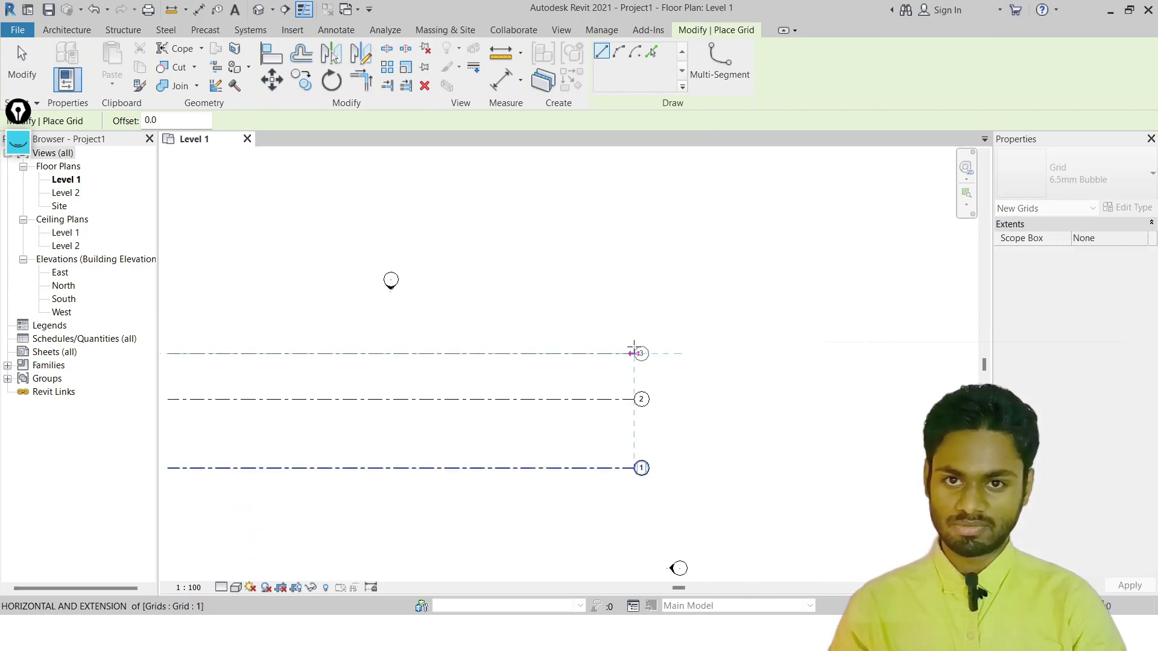
click(636, 352)
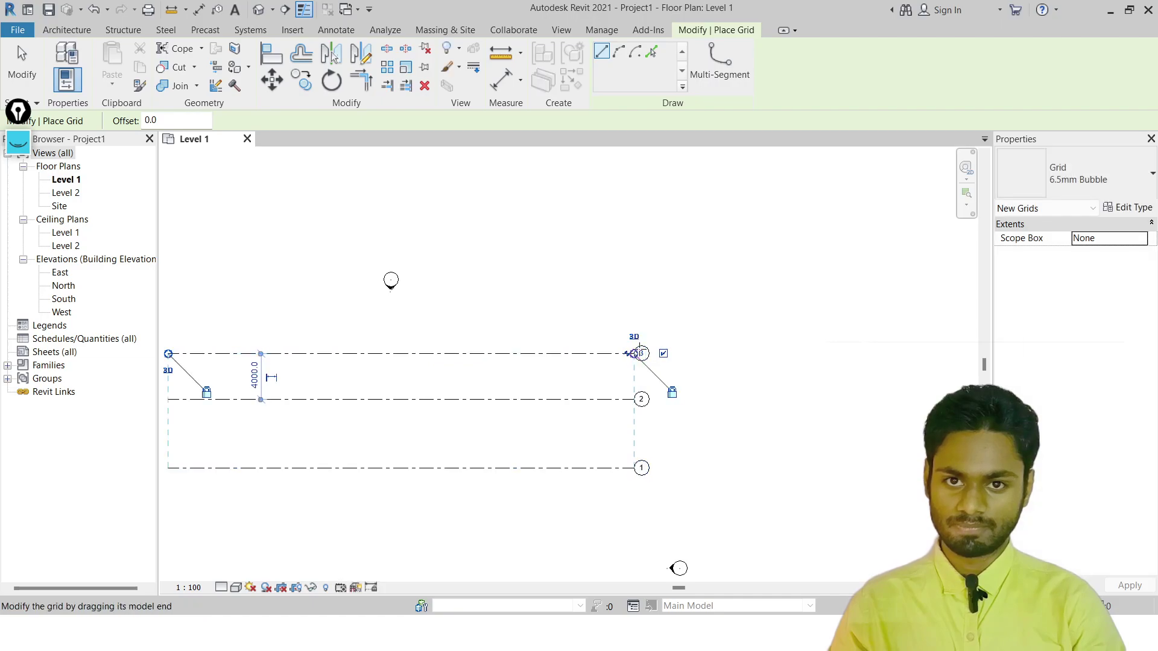
middle_drag(633, 325, 653, 414)
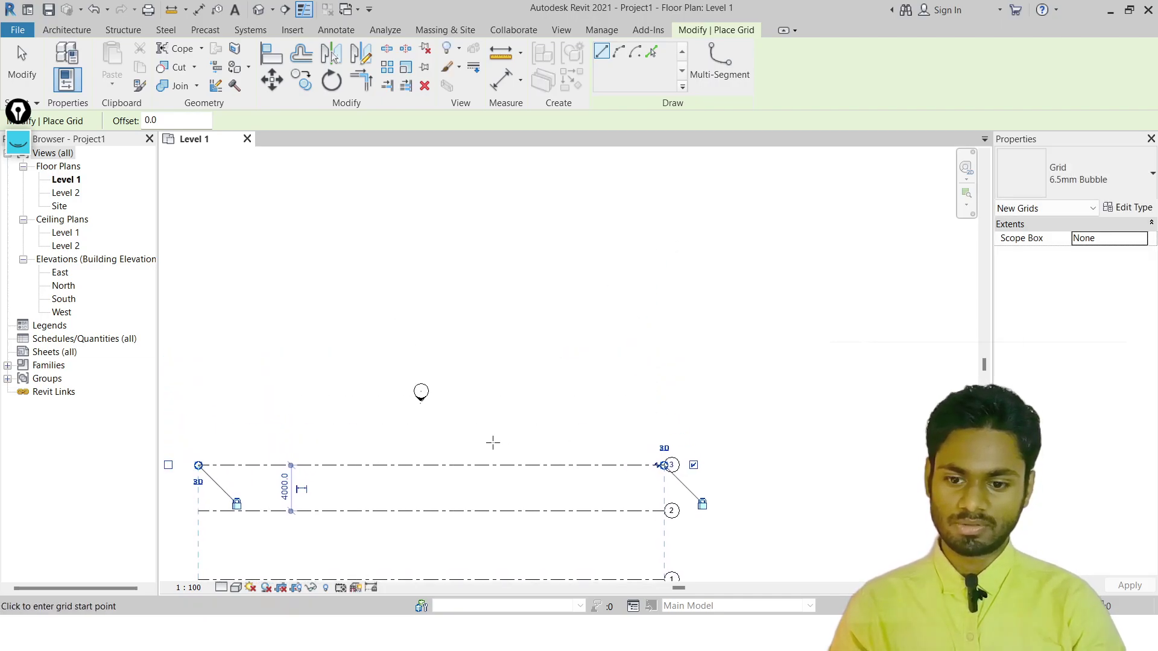
key(Escape)
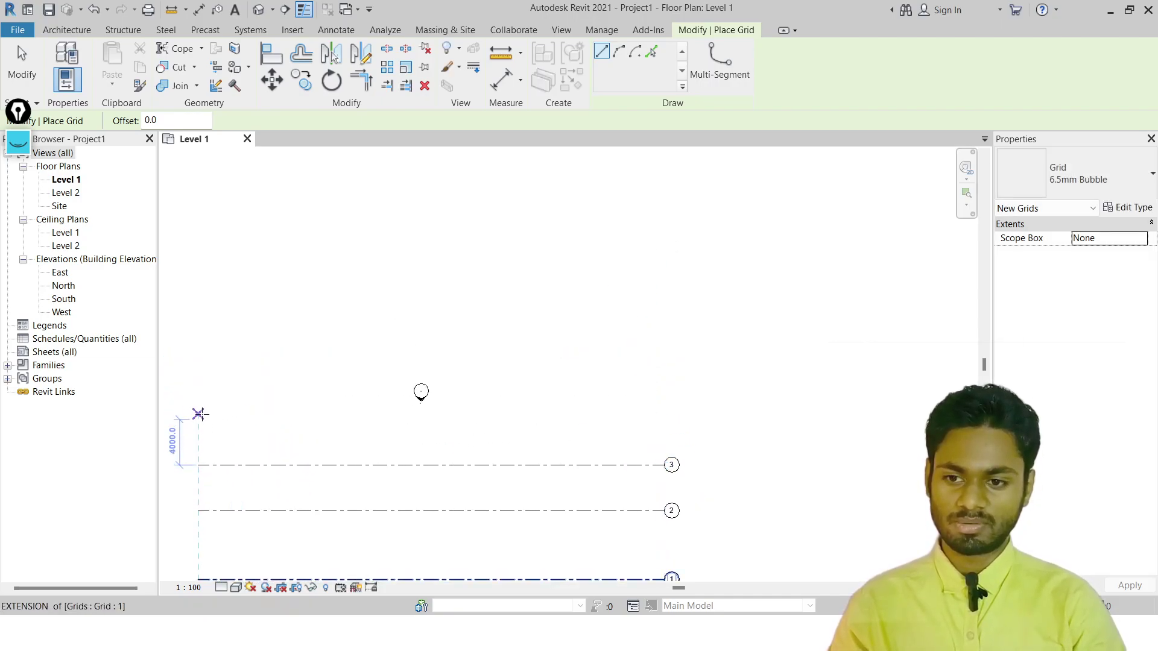
click(198, 409)
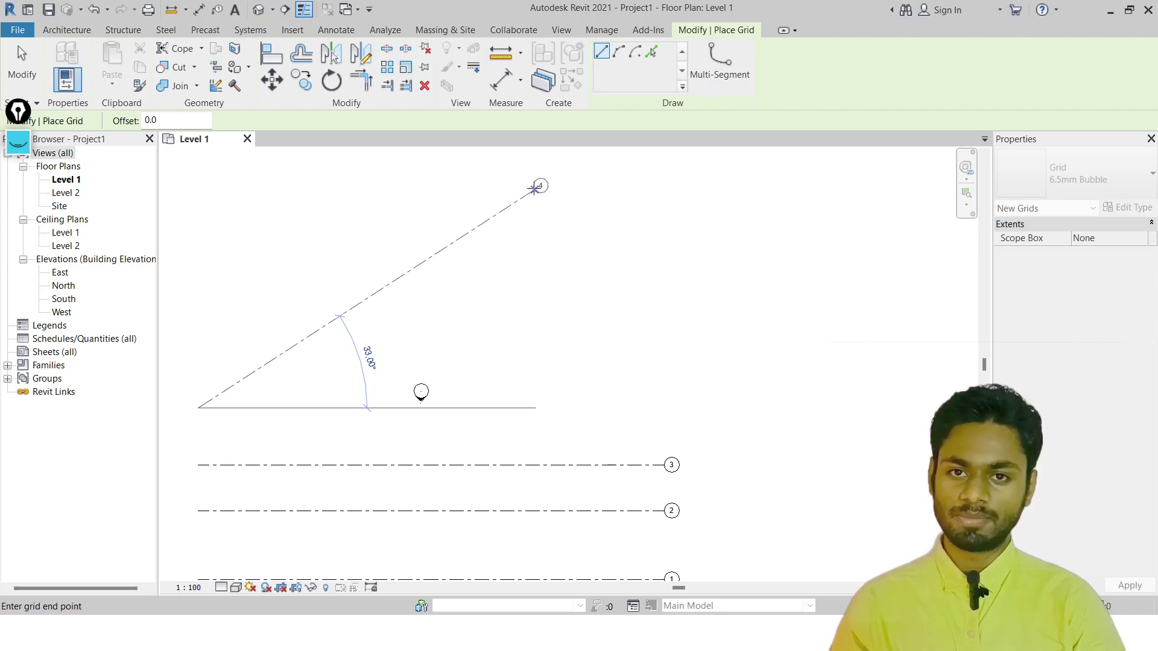
key(shift)
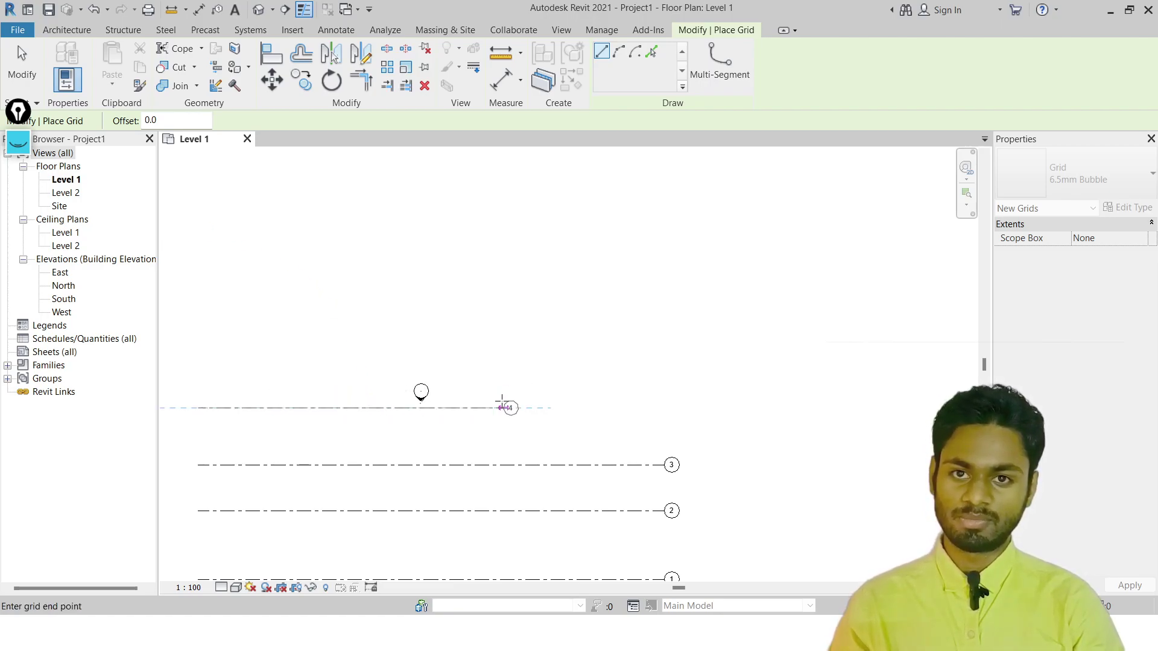
scroll(498, 416, down, 2)
key(Escape)
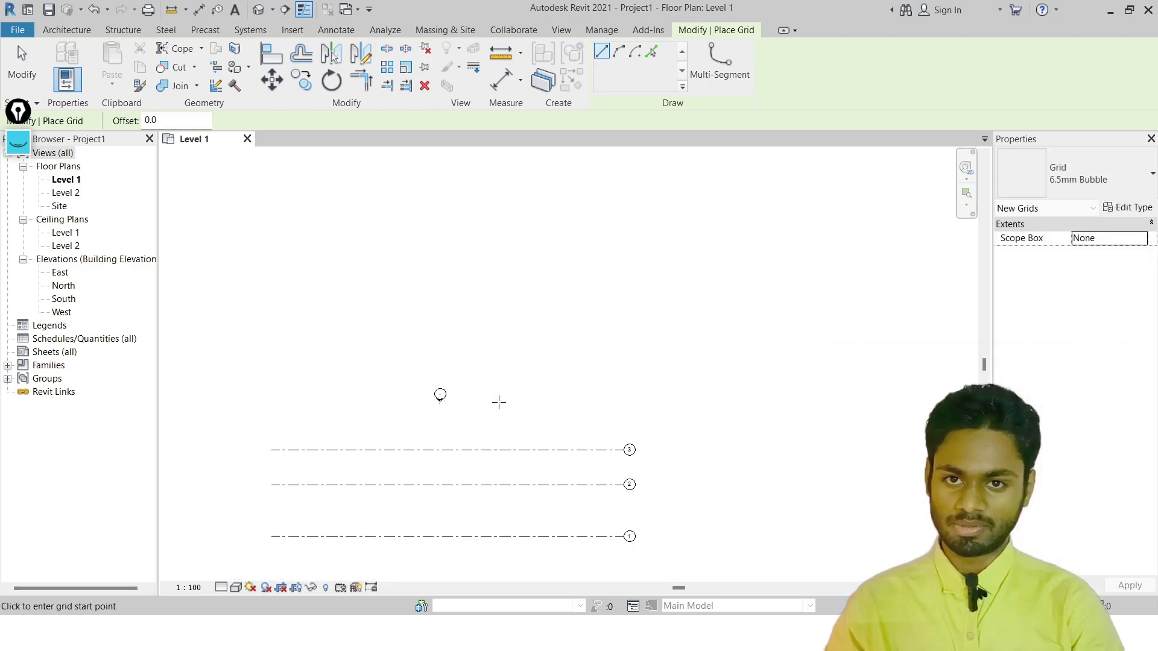
click(305, 374)
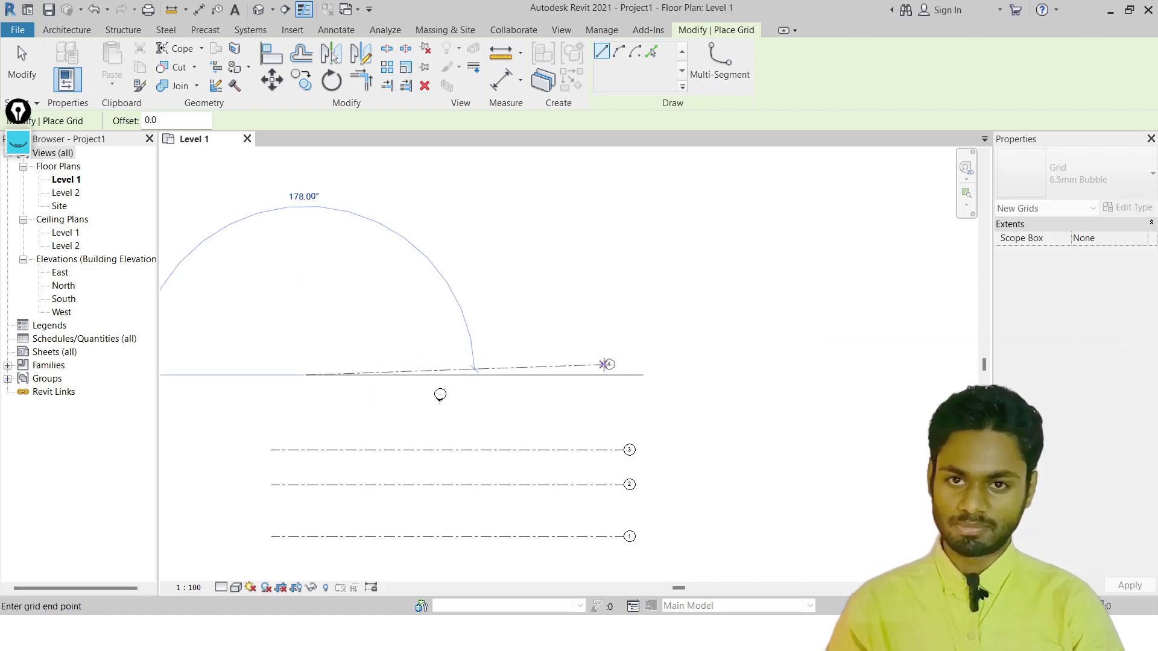
scroll(606, 373, down, 2)
middle_drag(504, 364, 550, 401)
key(Escape)
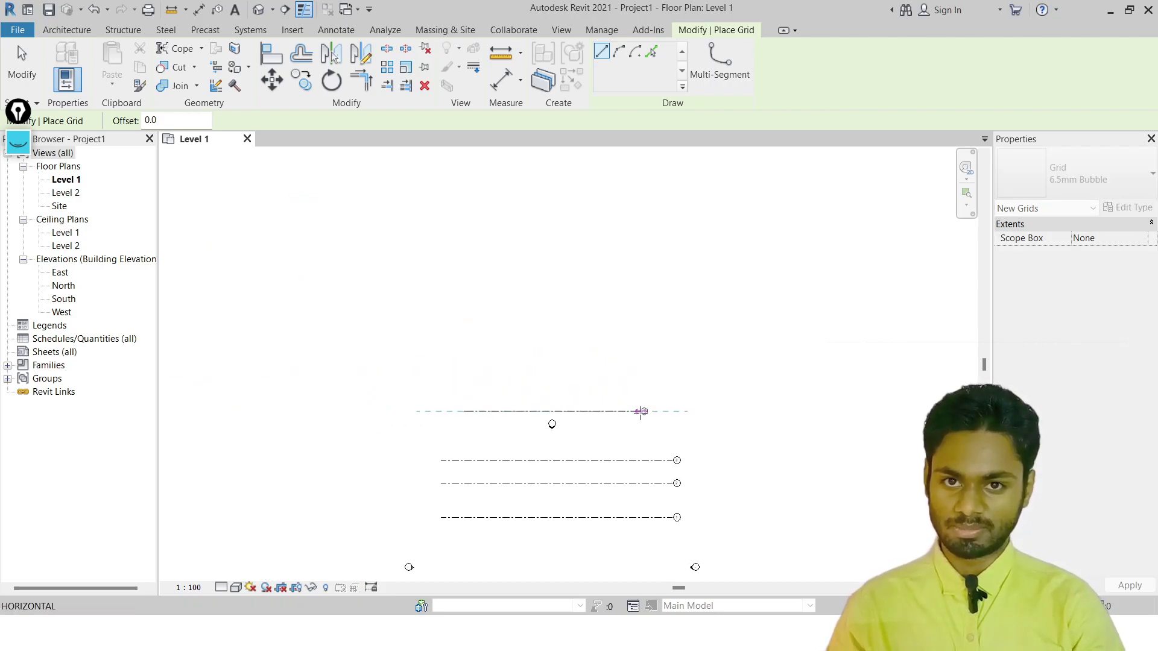
key(Escape)
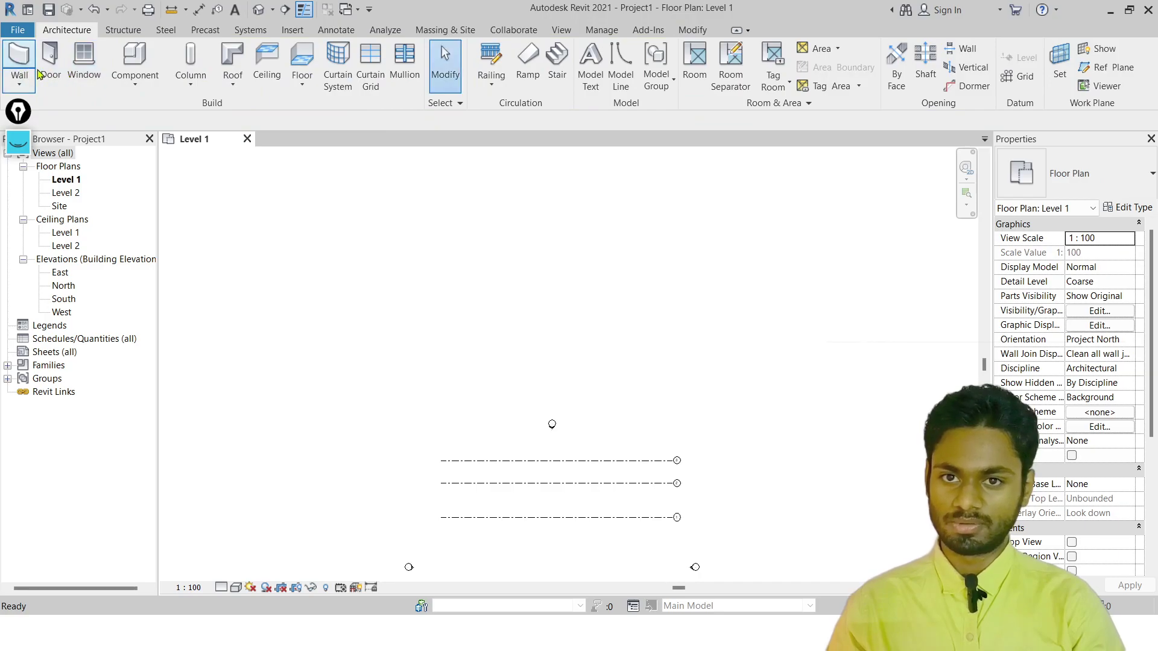
Draw a horizontal Generic - 200mm wall 333 mm long above the grids
click(21, 65)
click(441, 378)
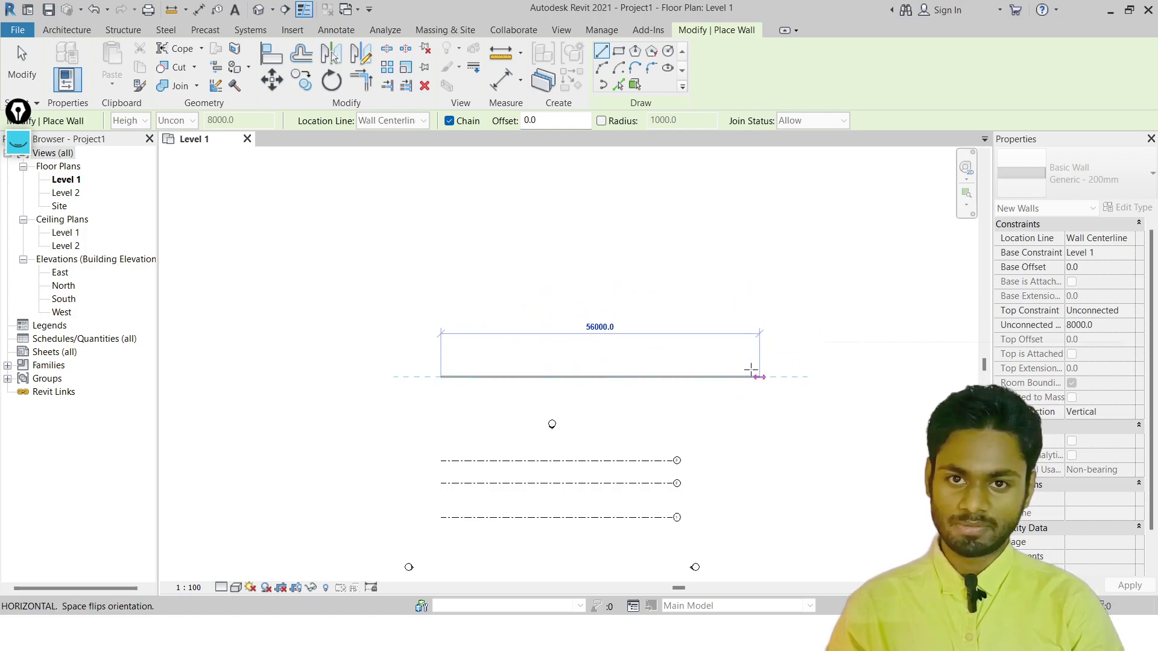
text(a)
text(3)
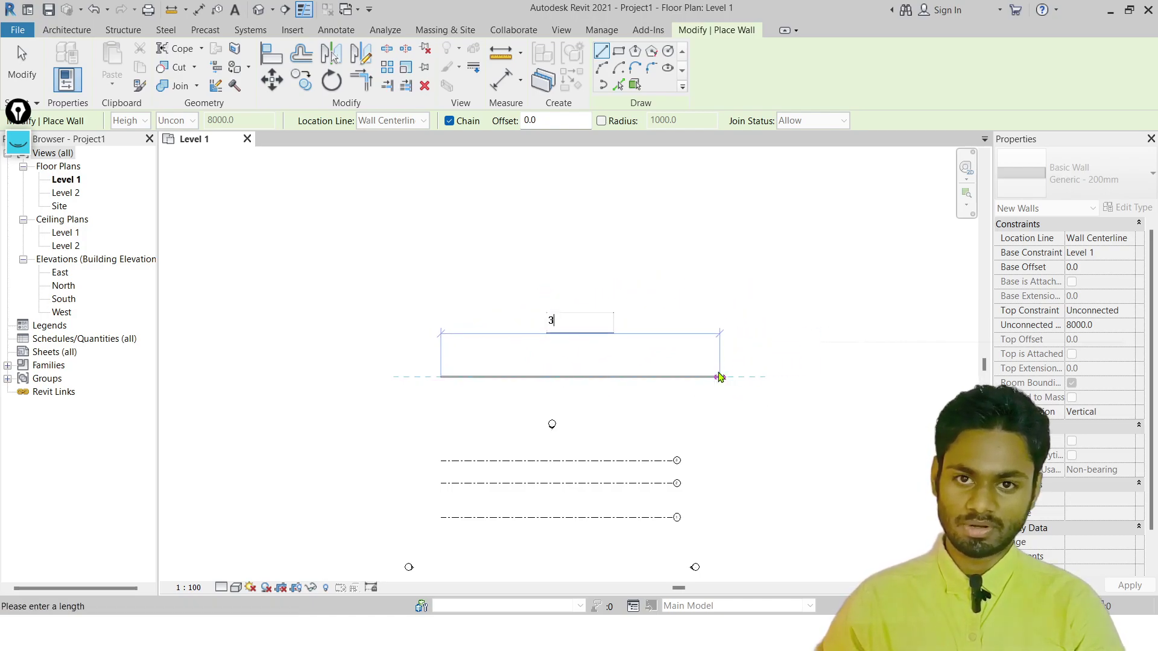
text(33)
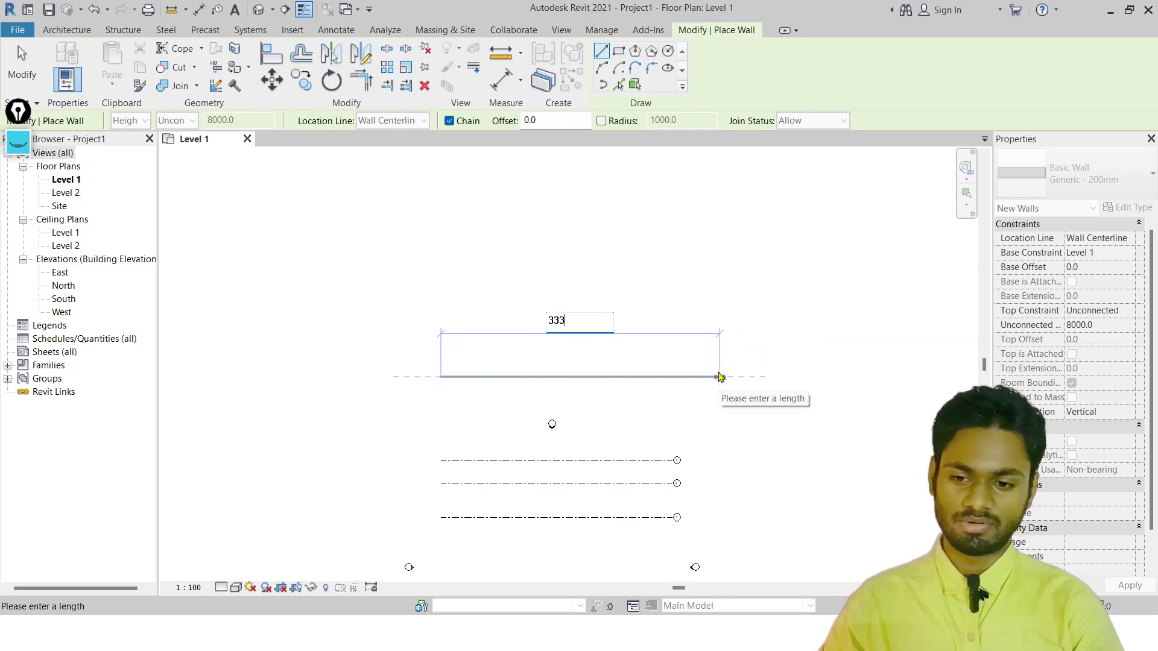
key(Return)
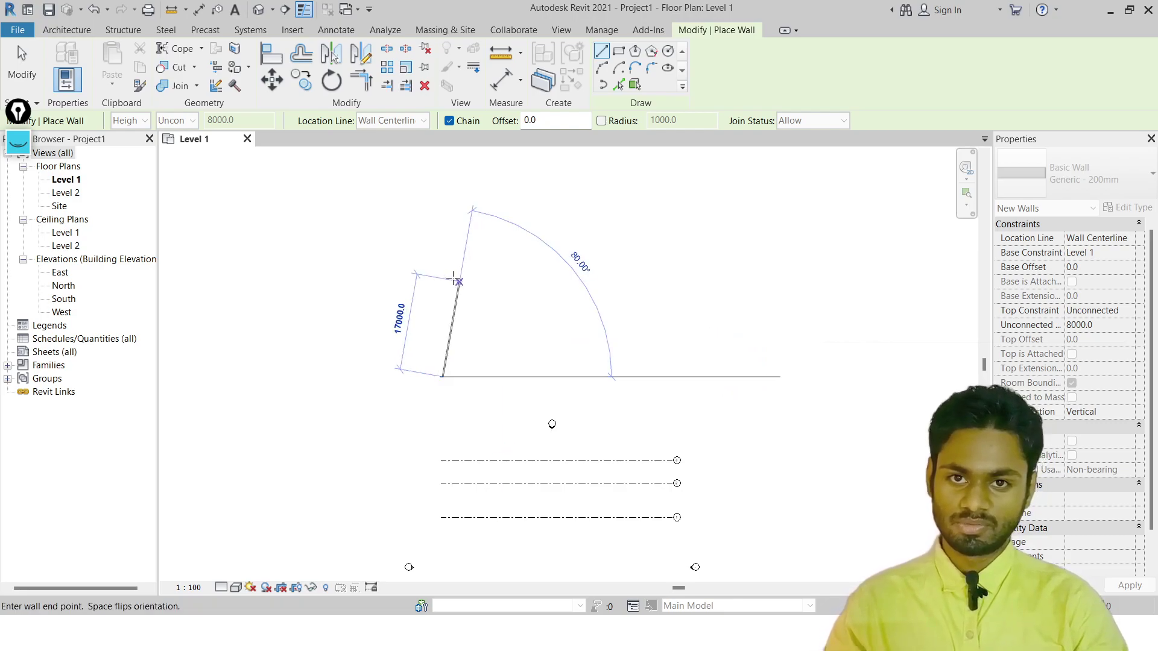
key(Escape)
Delete the short wall above the grids
scroll(439, 375, up, 3)
scroll(439, 361, up, 6)
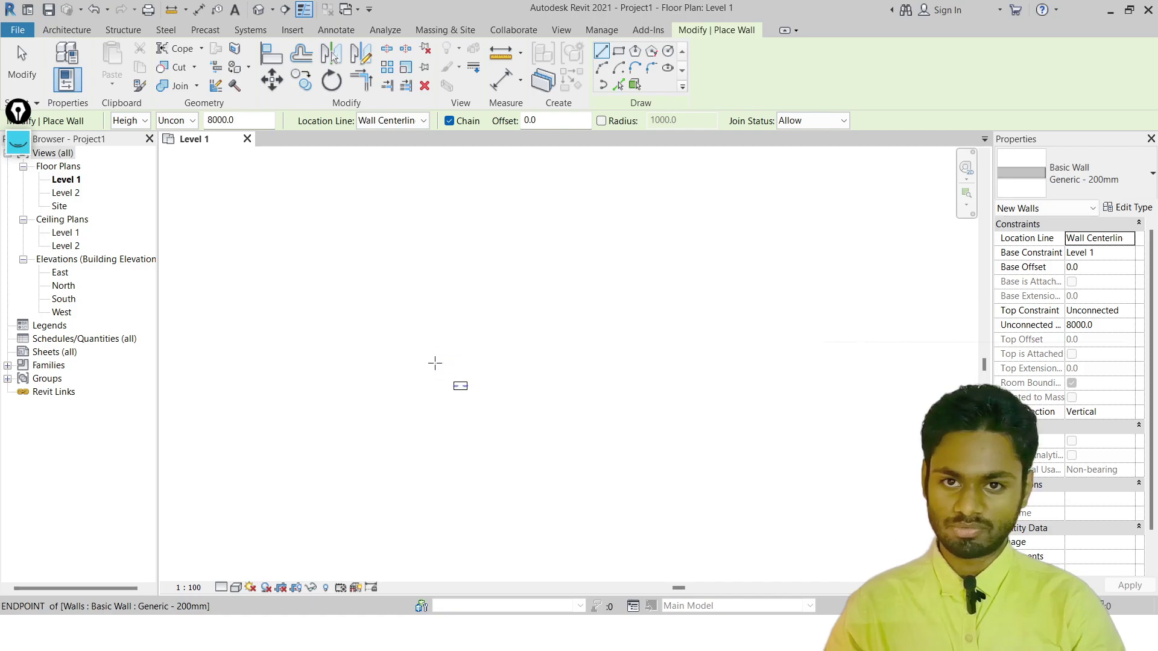
scroll(480, 389, up, 5)
scroll(472, 379, down, 4)
scroll(458, 368, up, 3)
scroll(439, 362, up, 2)
scroll(542, 297, up, 2)
key(Escape)
scroll(555, 277, down, 4)
drag(593, 197, 404, 486)
key(Delete)
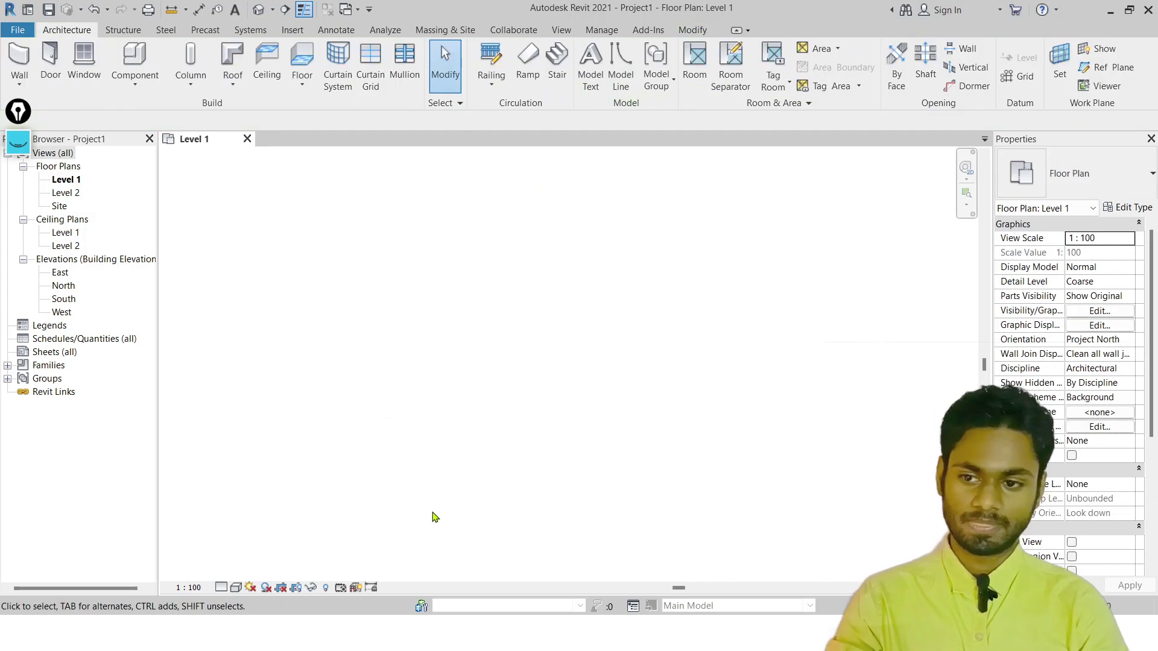
click(13, 67)
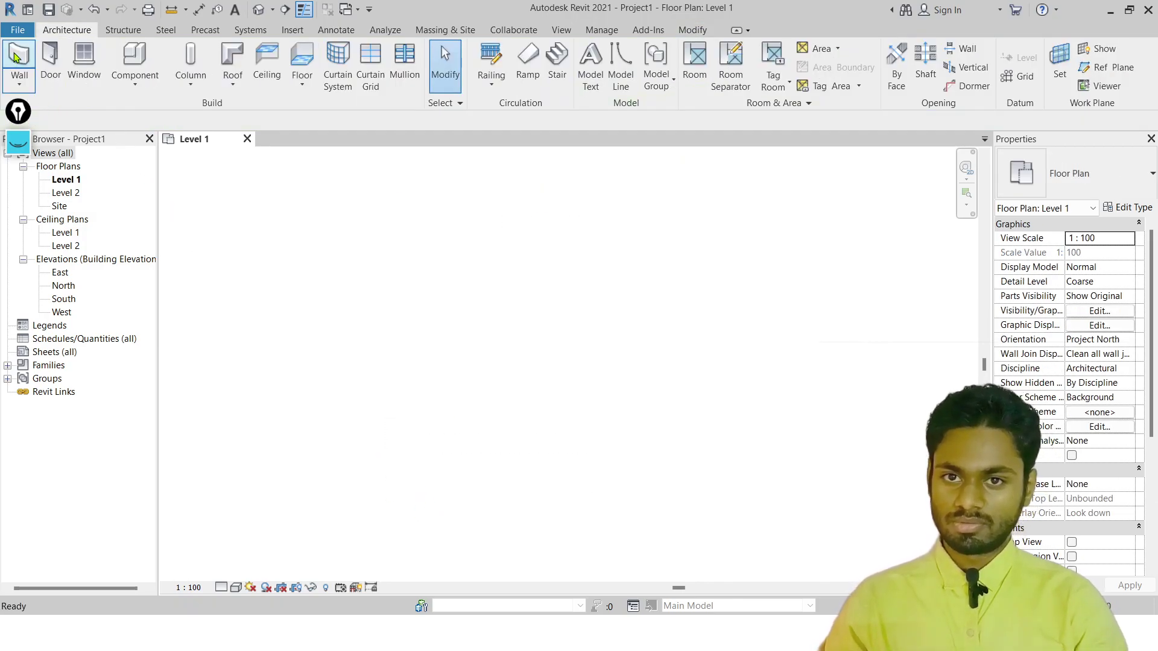
click(275, 304)
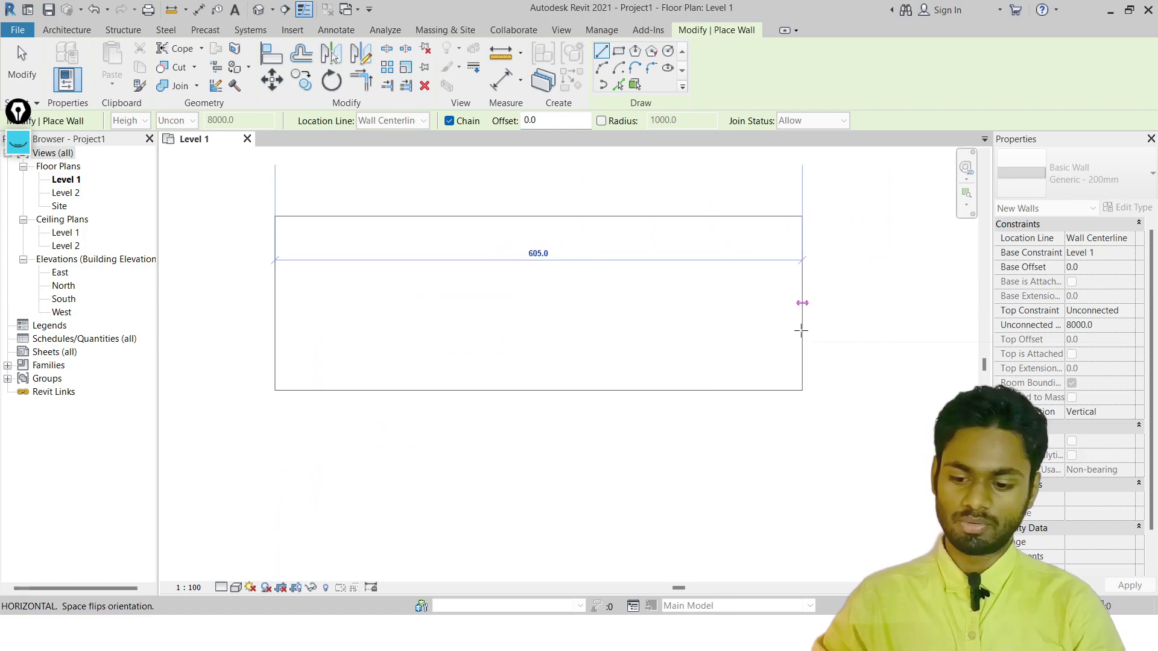
key(ctrl+shift+1)
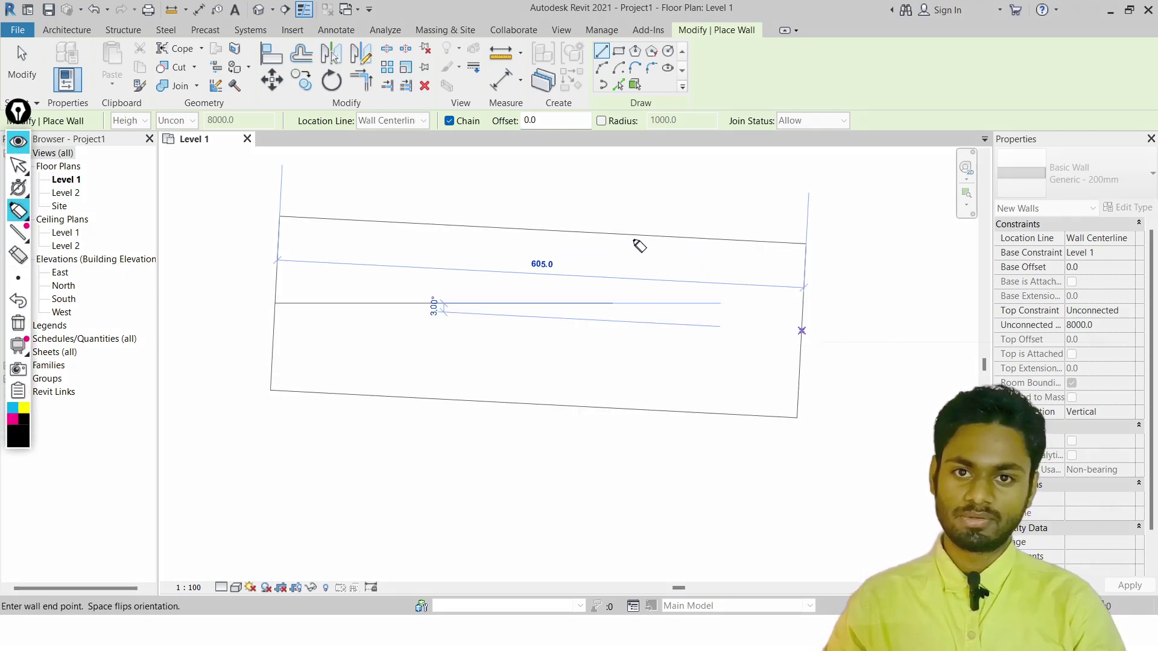
key(Escape)
key(Escape)
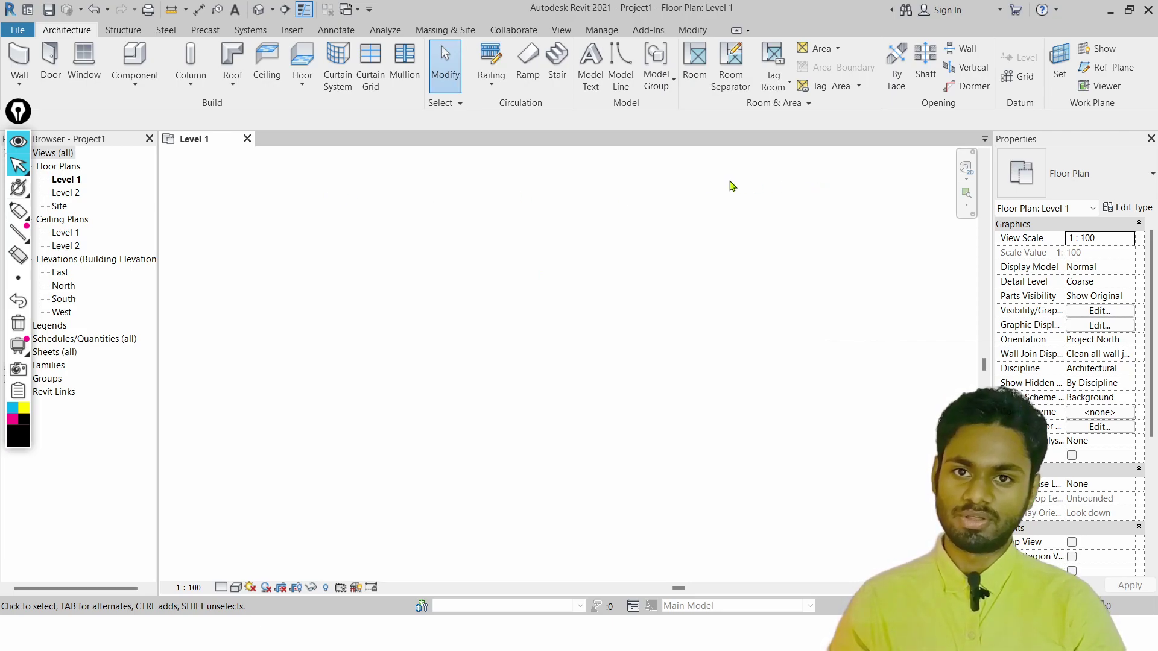
Open the On-Screen Keyboard and start a Generic - 200mm wall constrained to the horizontal direction
key(super)
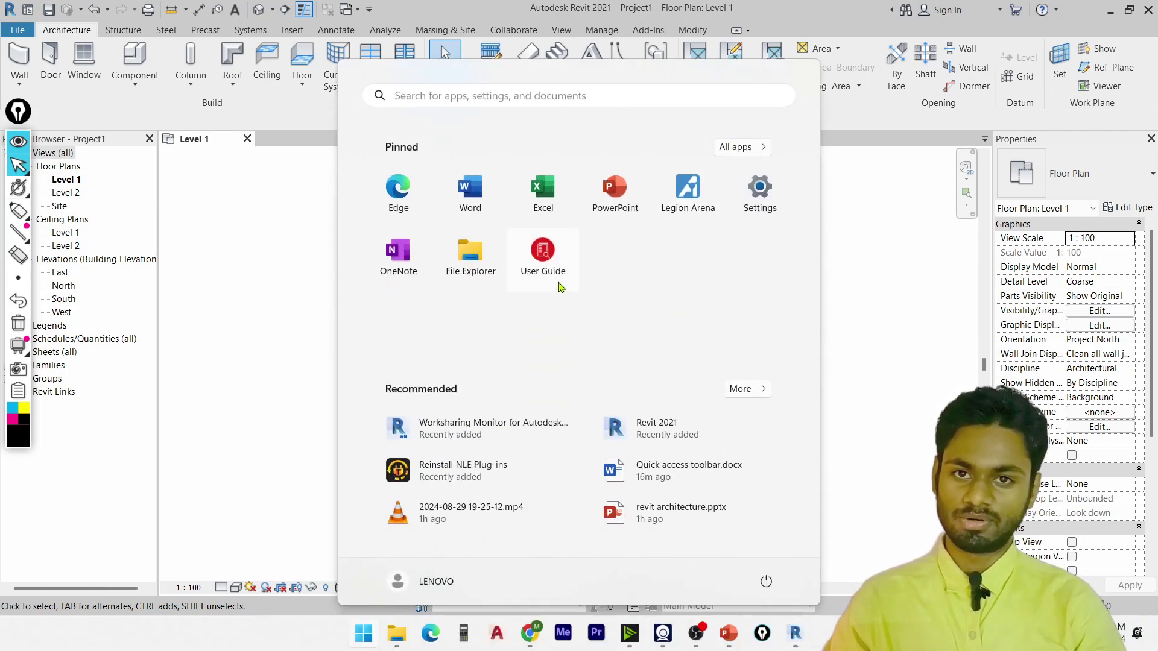
text(Vi)
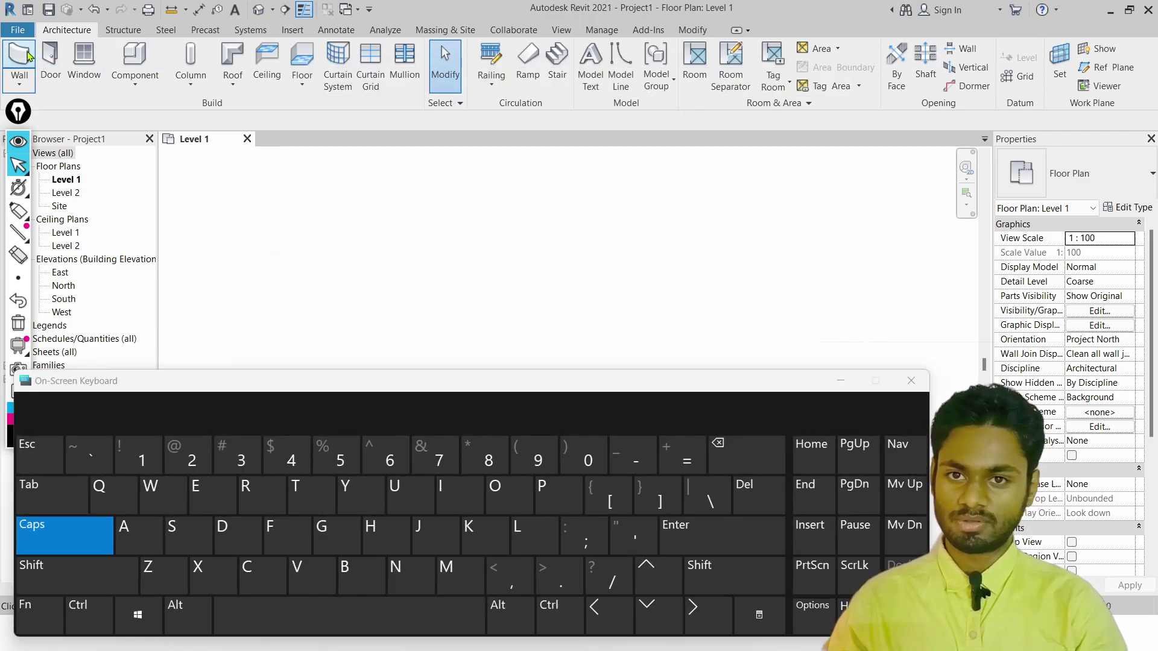
click(15, 57)
click(241, 260)
scroll(440, 259, down, 2)
middle_drag(637, 249, 464, 312)
key(shift)
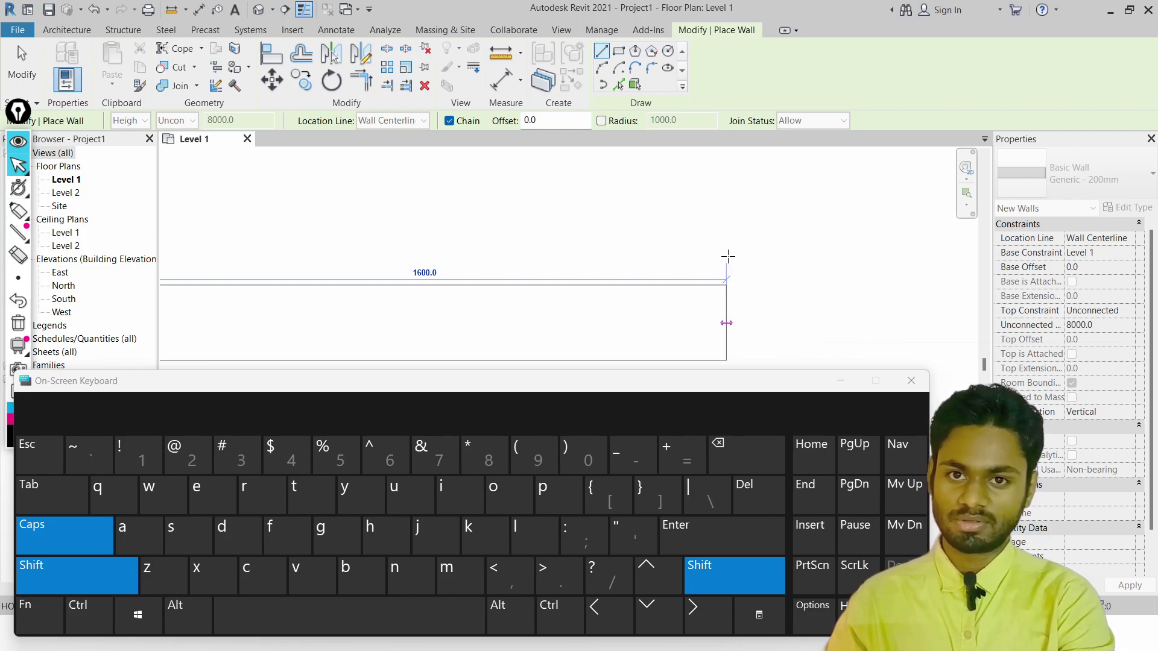
scroll(729, 256, down, 3)
middle_drag(610, 291, 553, 282)
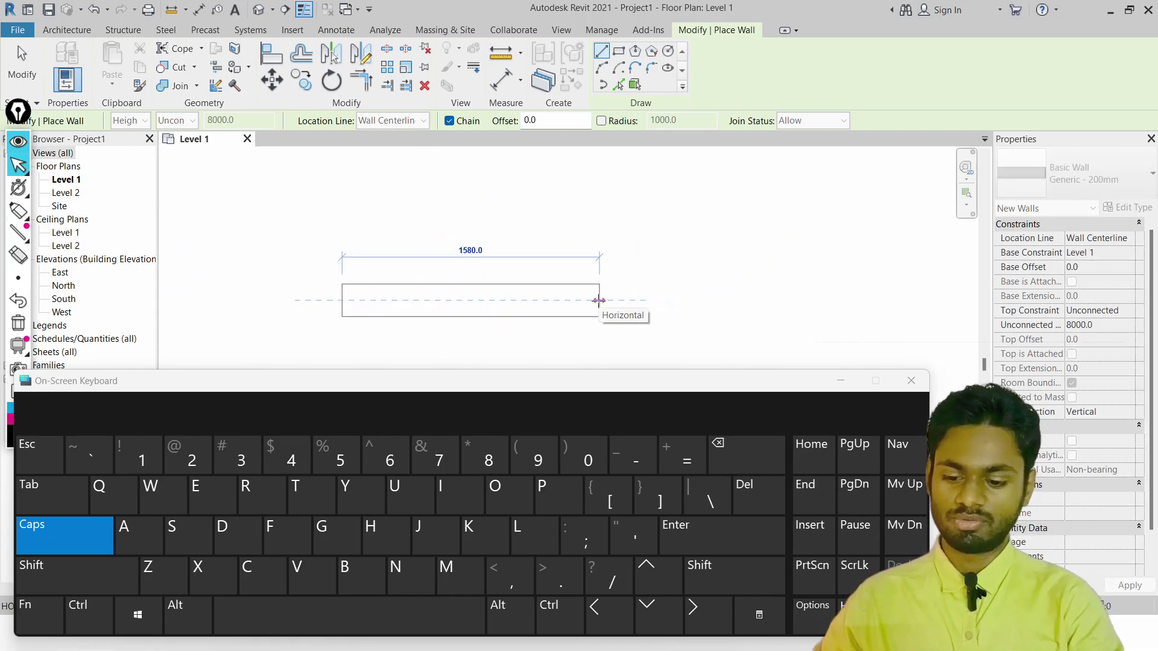
Complete the horizontal wall with a length of 2000 mm and close the On-Screen Keyboard
text(2)
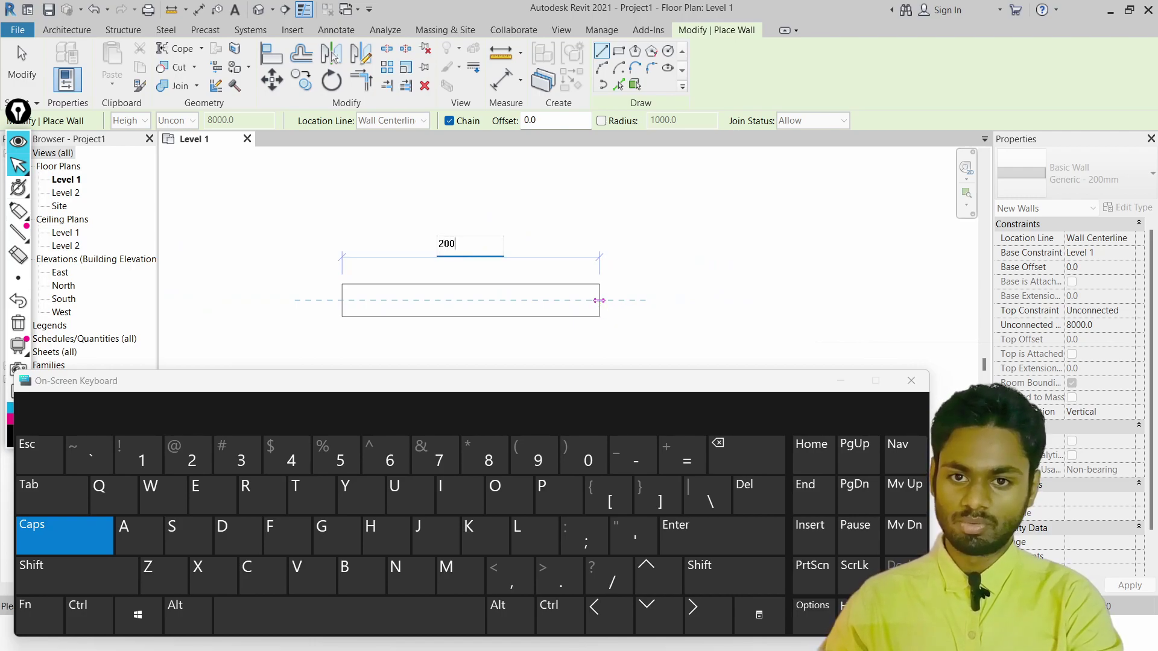
key(BackSpace)
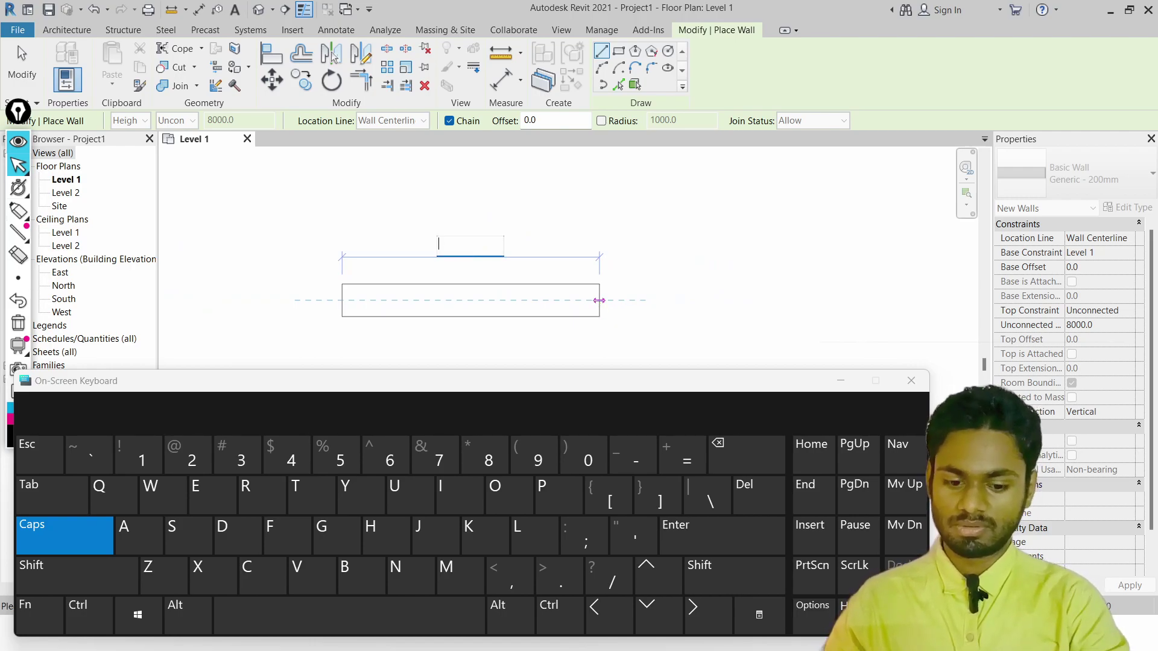
click(169, 454)
text(00)
click(588, 463)
click(731, 543)
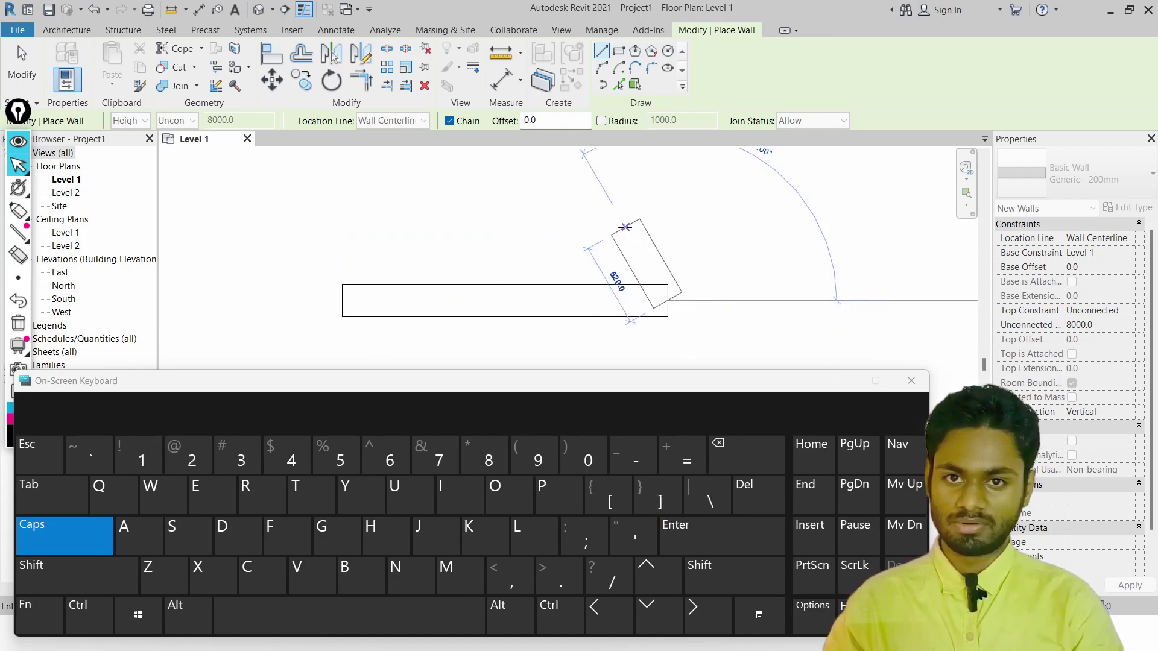
key(Escape)
click(911, 381)
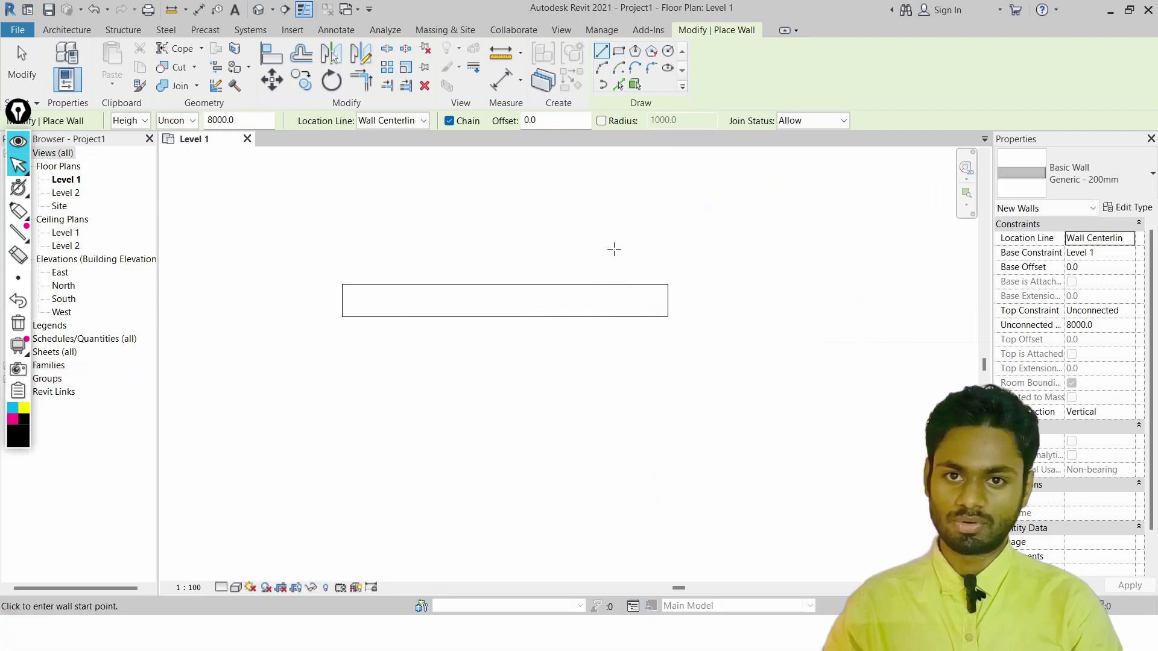
Select the 2000 mm horizontal wall to check its length, and delete it
key(Escape)
click(497, 300)
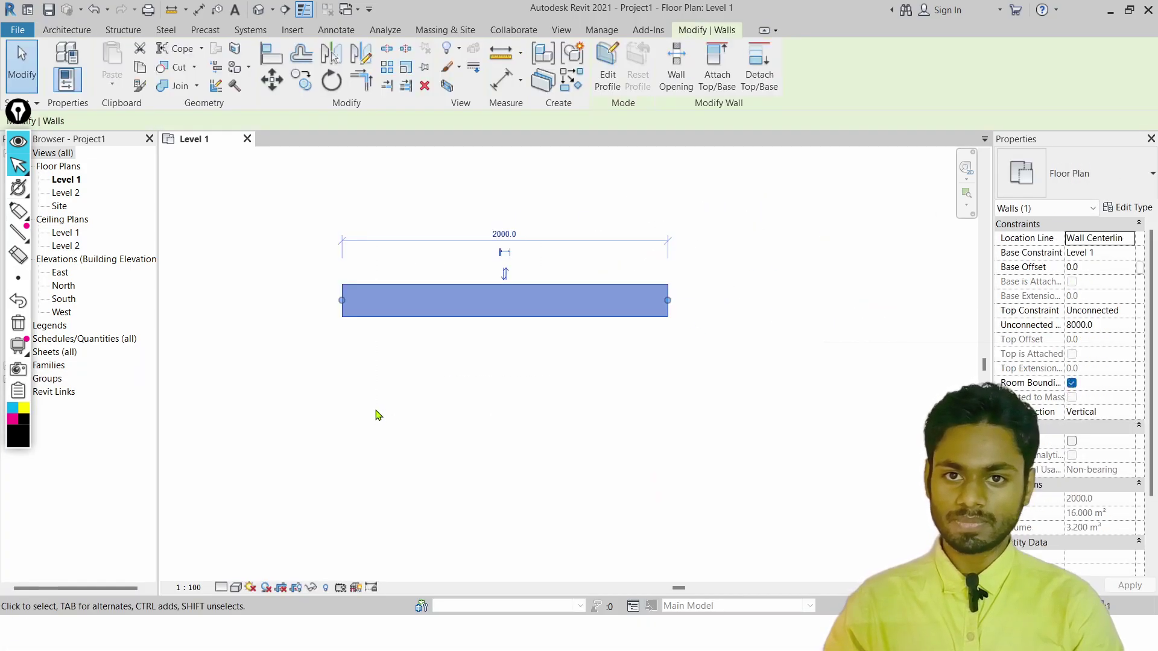
key(Escape)
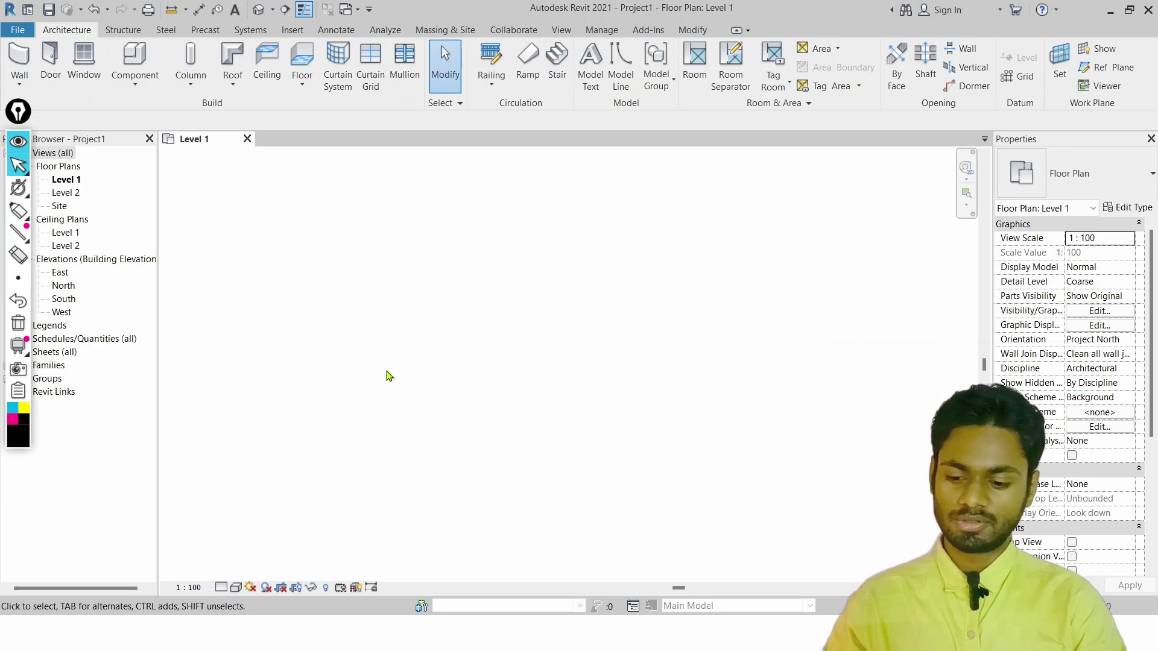
key(super)
click(870, 190)
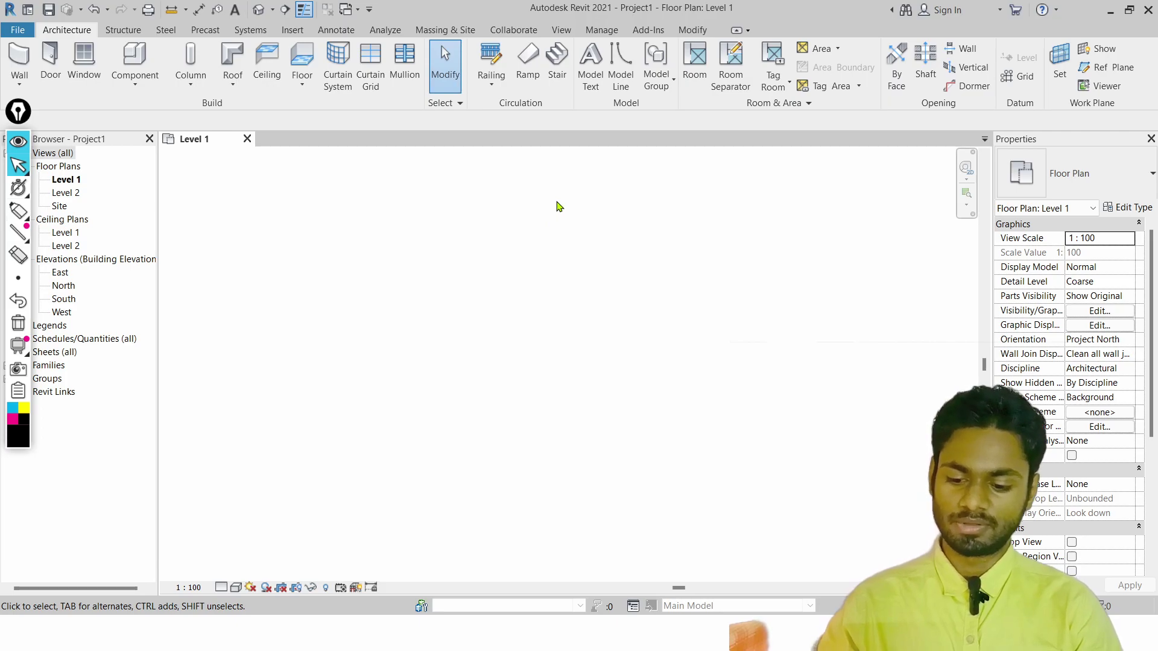
key(g)
key(r)
click(297, 435)
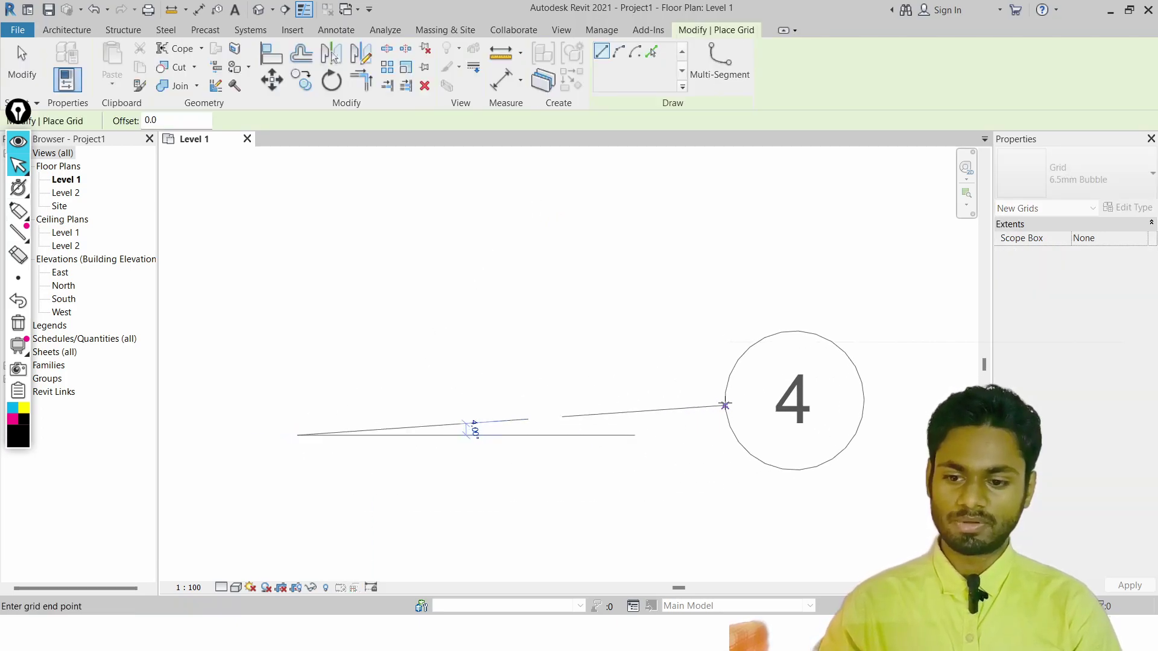
scroll(615, 424, down, 4)
middle_drag(656, 423, 287, 413)
key(Escape)
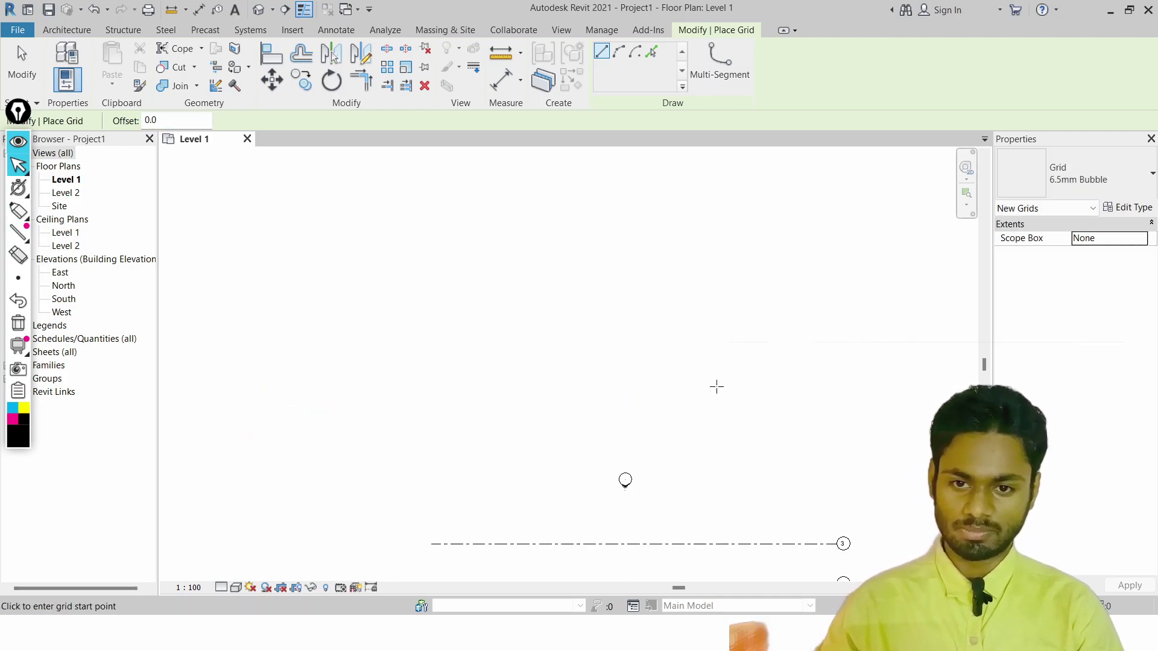
key(Escape)
Select grids 1, 2 and 3 together without the elevation marker and delete them
middle_drag(766, 452, 494, 164)
mouse_move(642, 220)
mouse_down()
mouse_move(472, 412)
mouse_move(455, 448)
mouse_up()
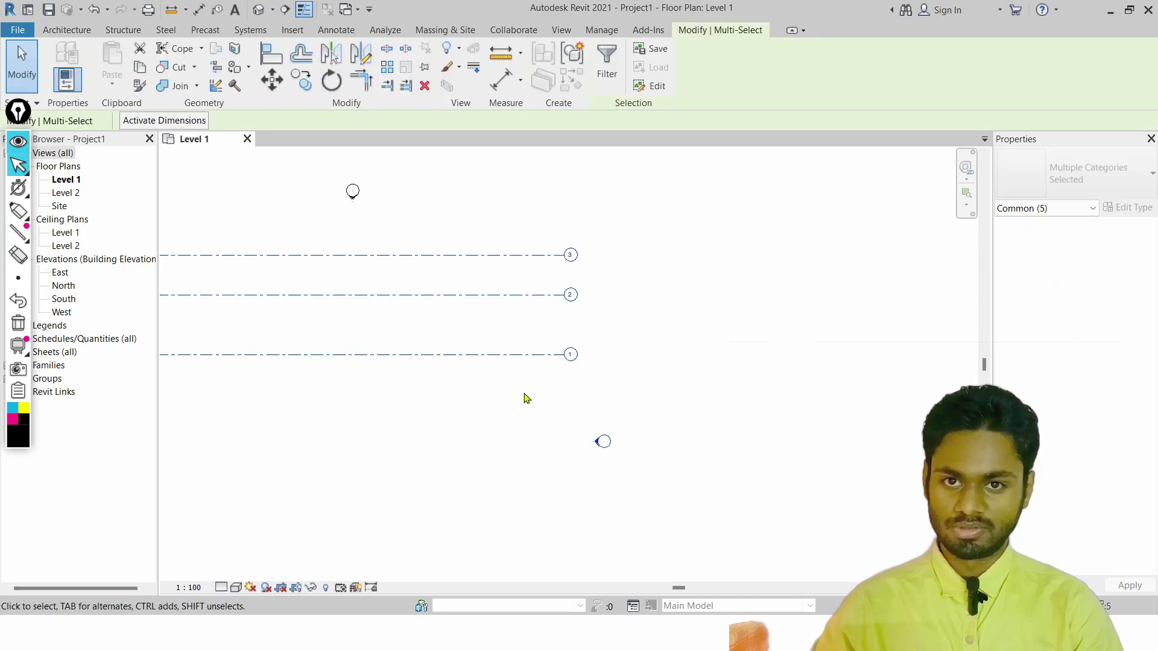
key(Escape)
drag(623, 196, 489, 396)
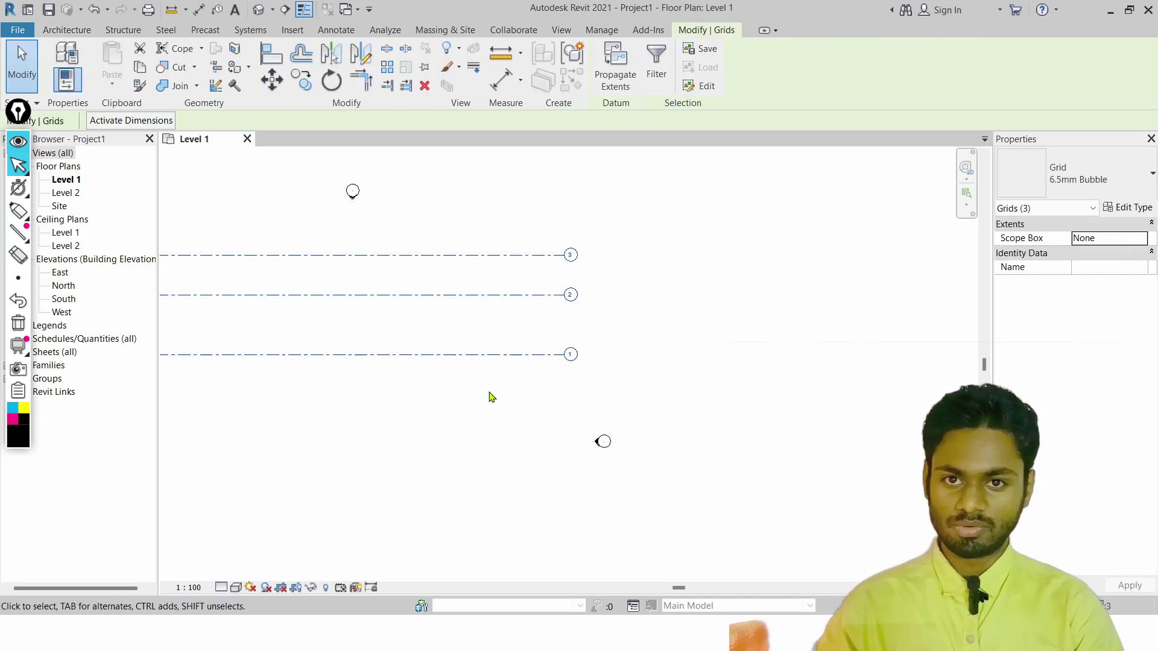
key(Delete)
Draw one horizontal grid line between the elevation markers, and dismiss the save reminder without saving
key(g)
key(r)
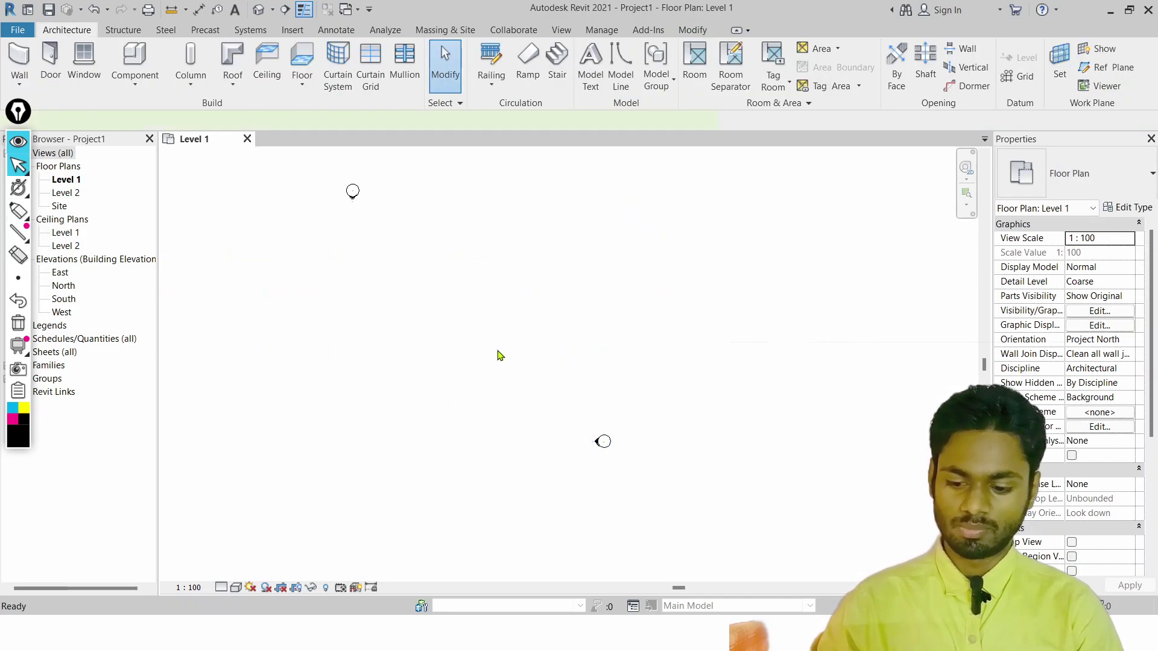
click(268, 349)
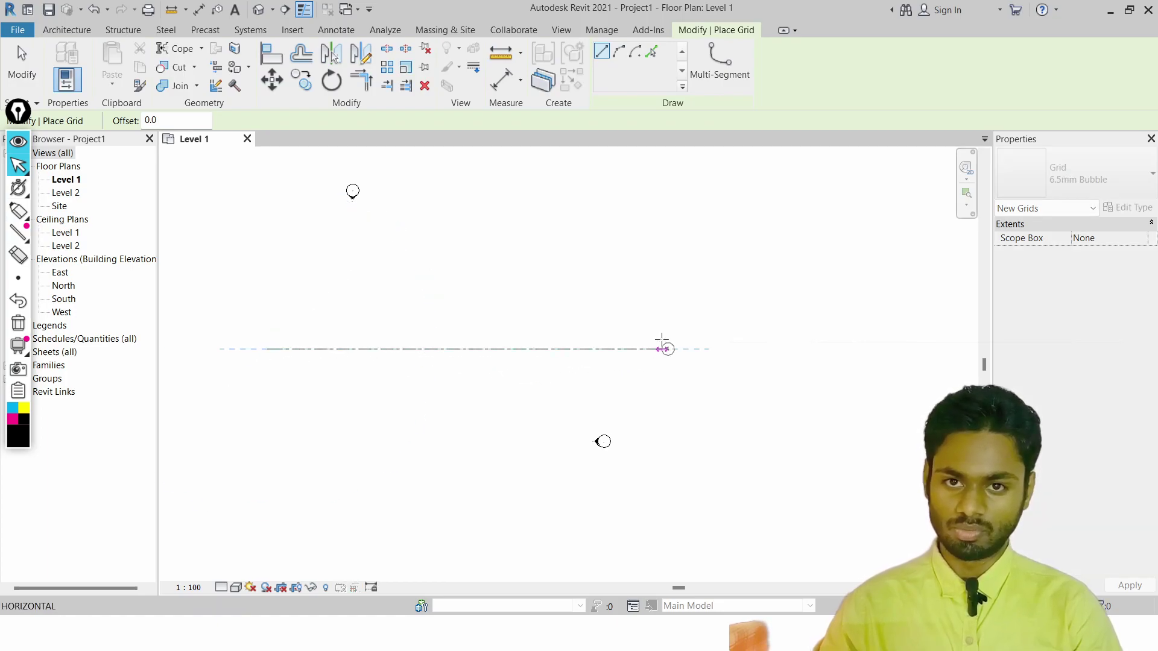
scroll(720, 346, down, 2)
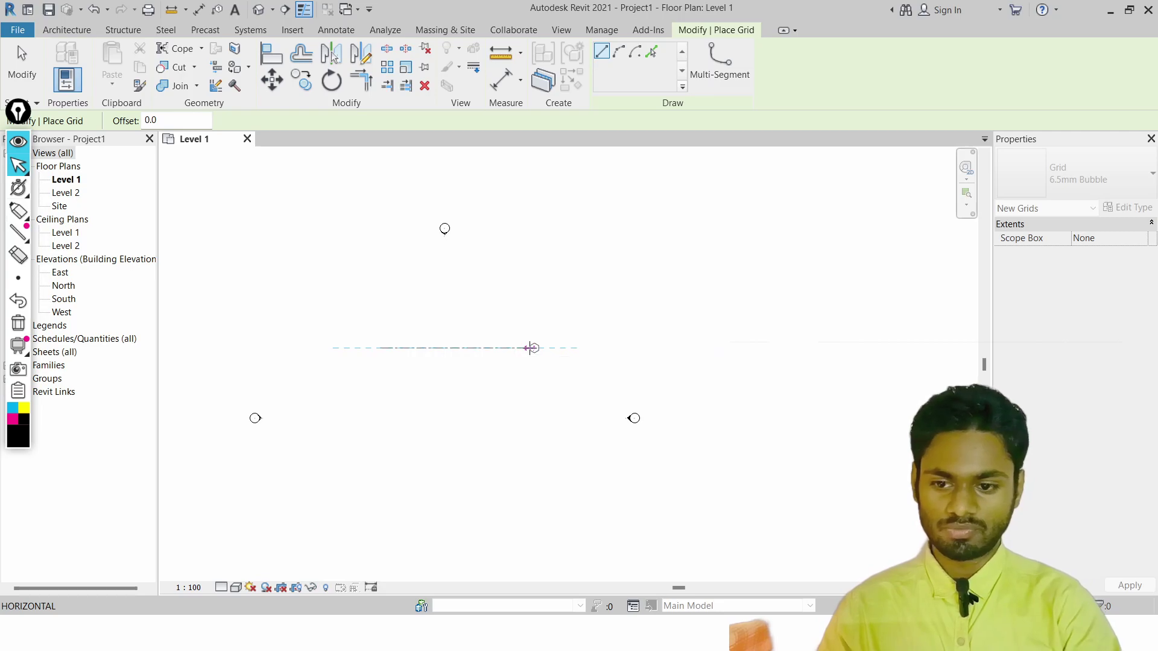
scroll(447, 341, up, 2)
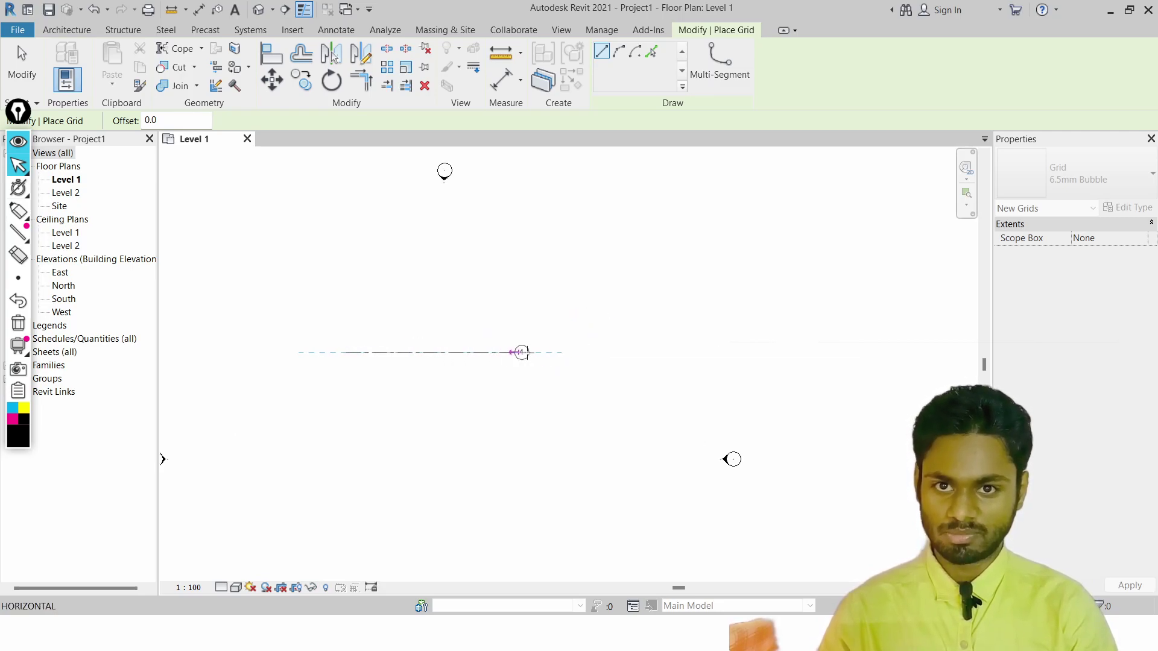
click(577, 352)
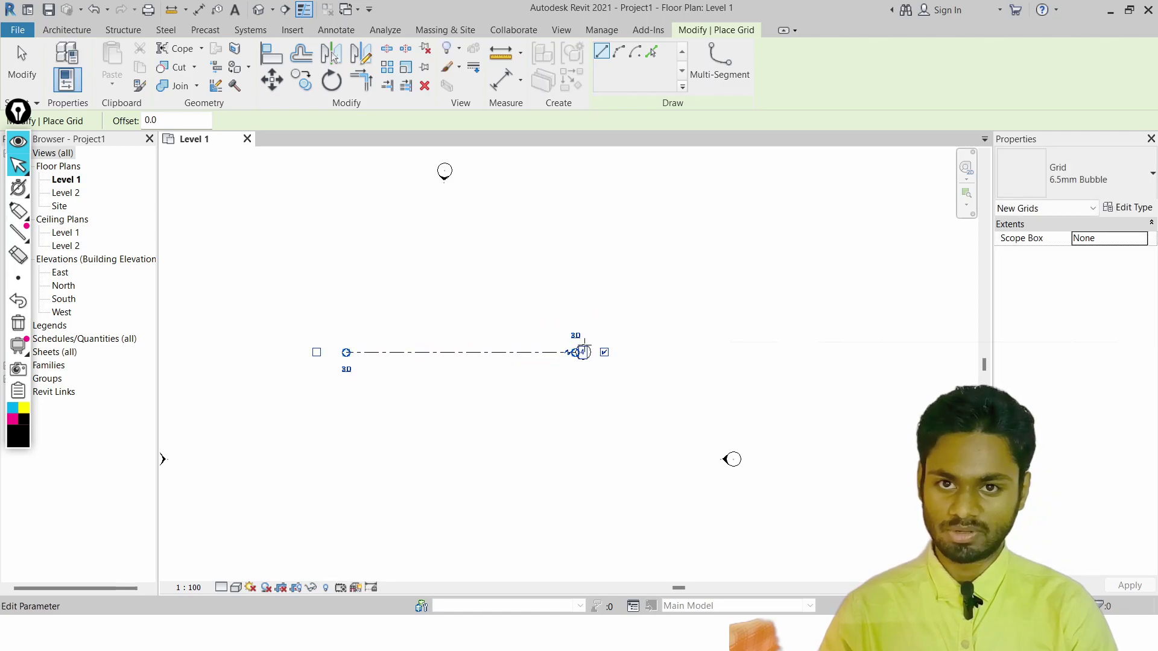
key(Escape)
key(Escape)
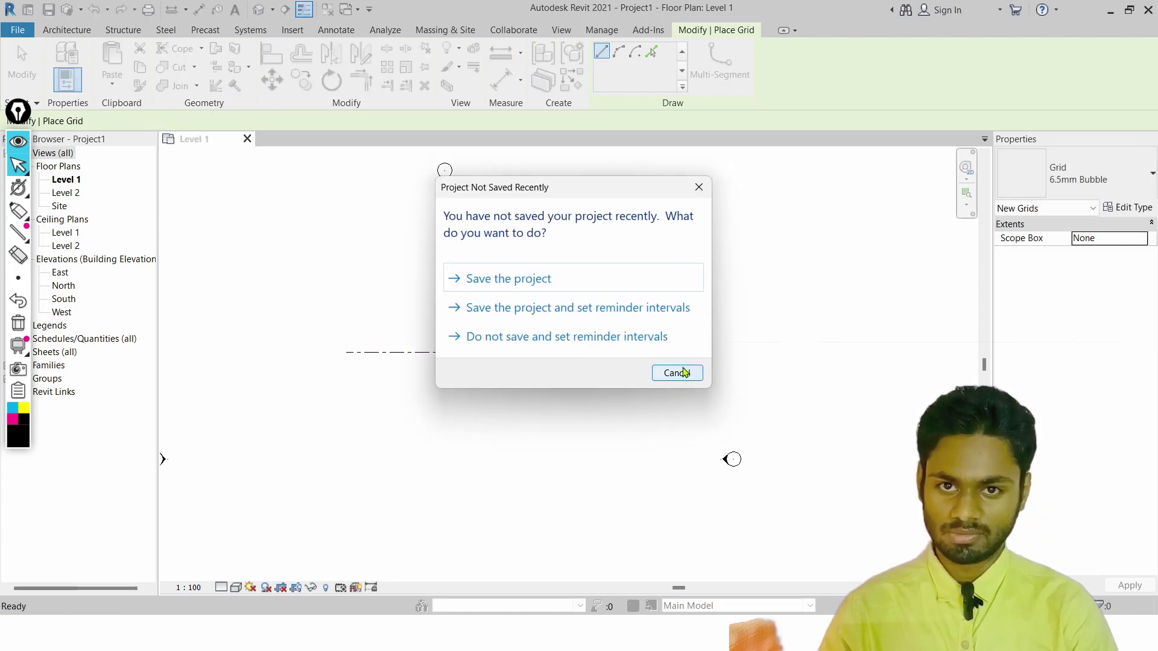
click(676, 373)
Rename the new horizontal grid as A
scroll(570, 343, up, 3)
double_click(584, 354)
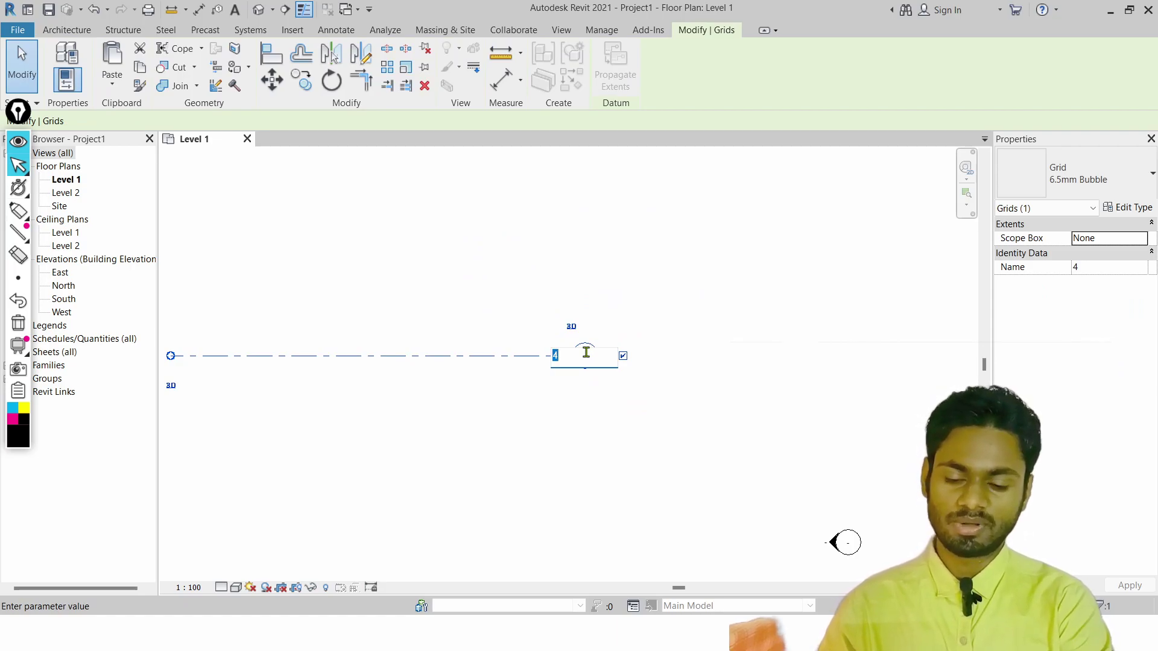
text(a)
key(BackSpace)
text(A)
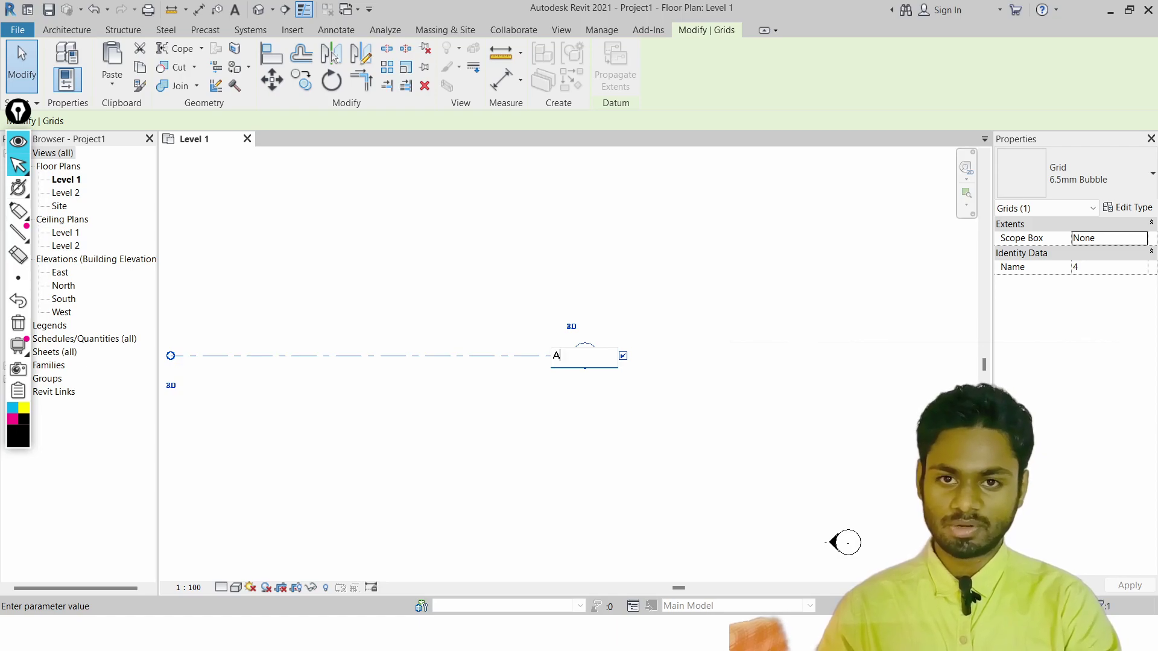
click(569, 463)
Draw a second horizontal grid about 4300 mm above grid A, with both ends aligned to grid A's ends
scroll(515, 335, down, 1)
middle_drag(514, 303, 525, 401)
click(284, 358)
key(g)
key(r)
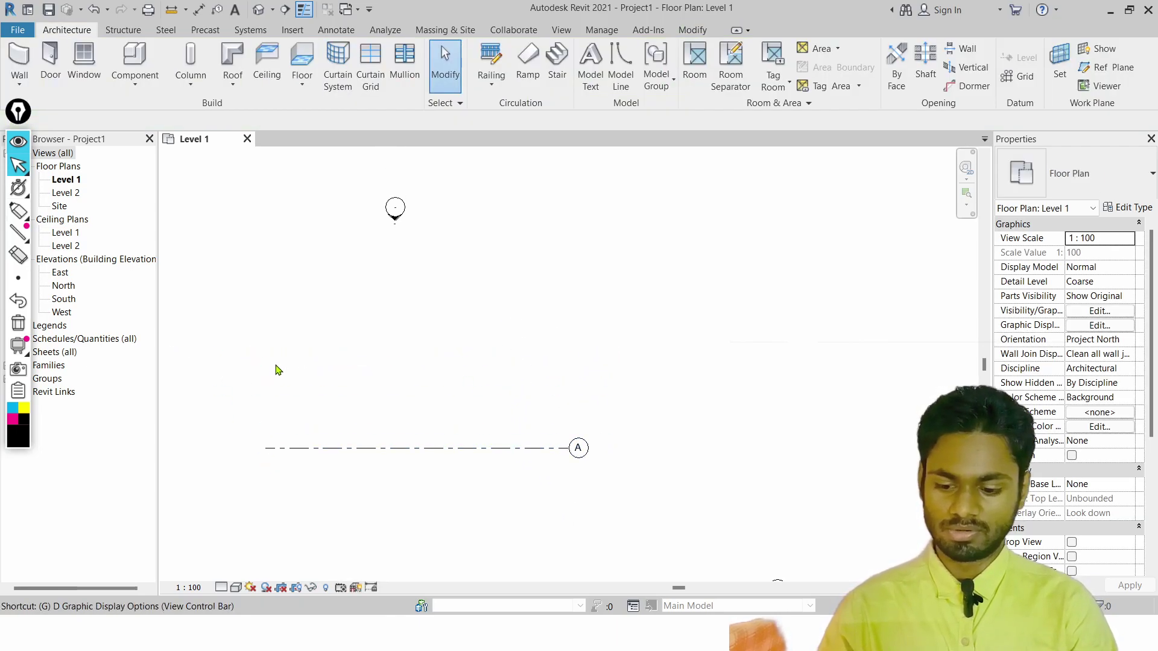
click(265, 385)
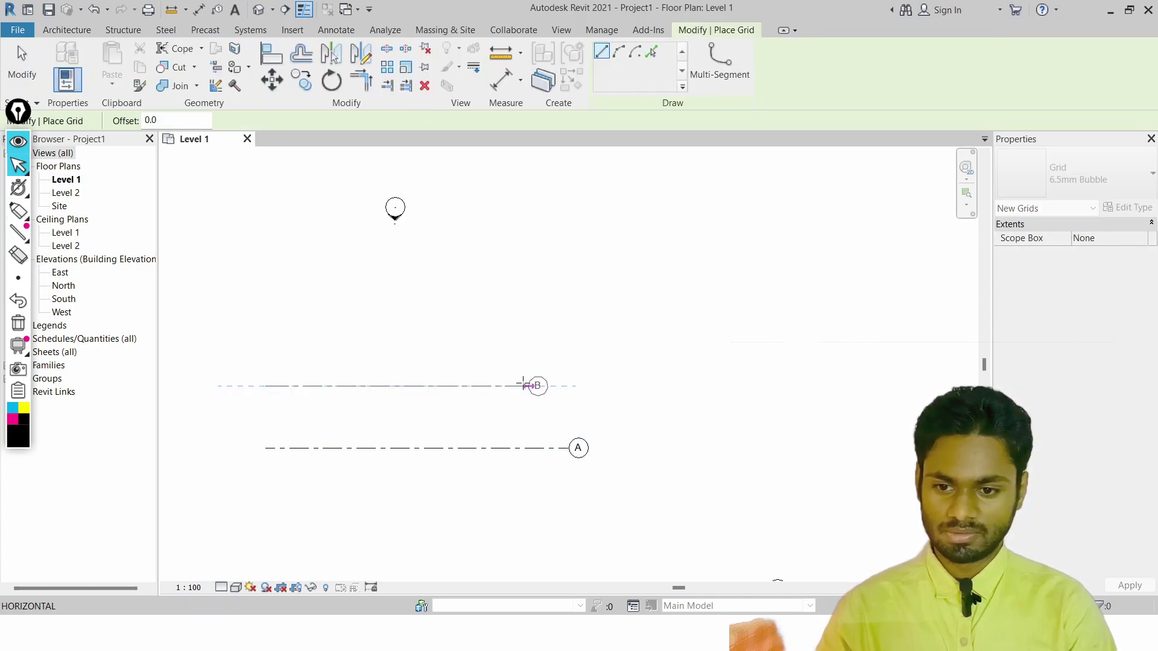
key(Escape)
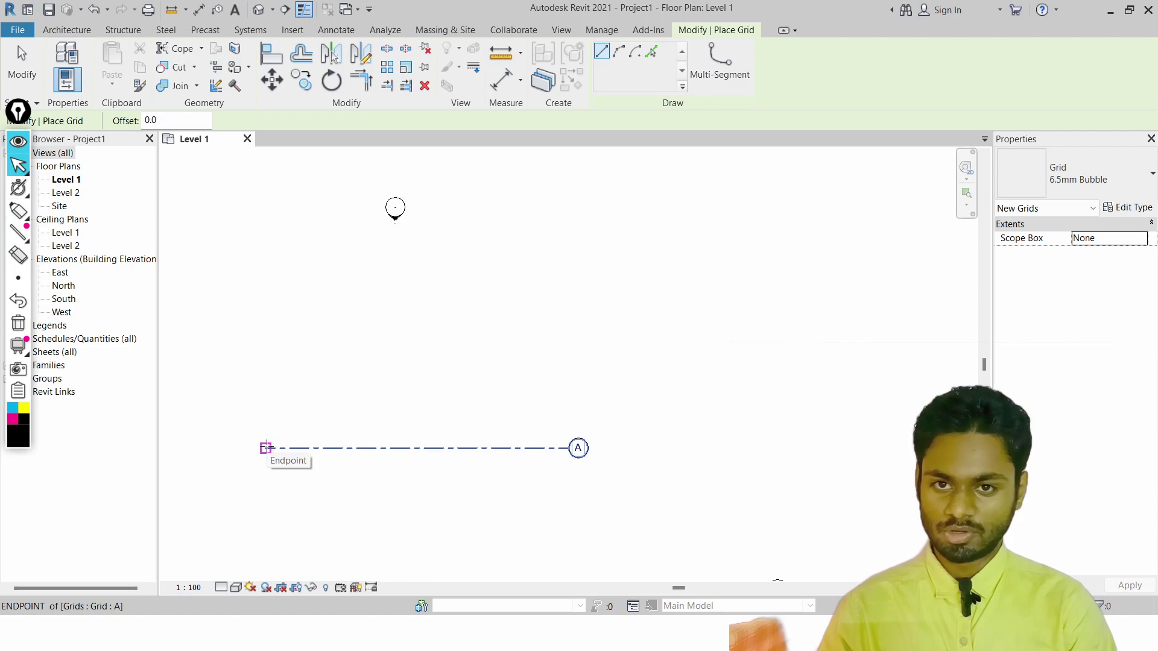
scroll(266, 448, up, 2)
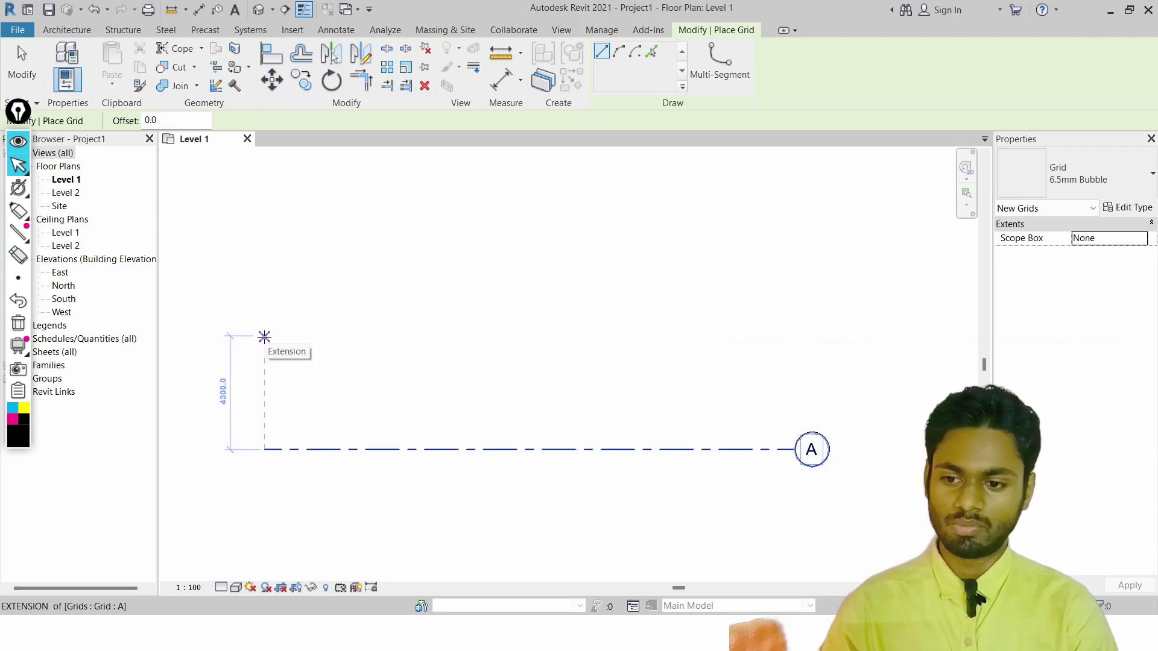
click(264, 336)
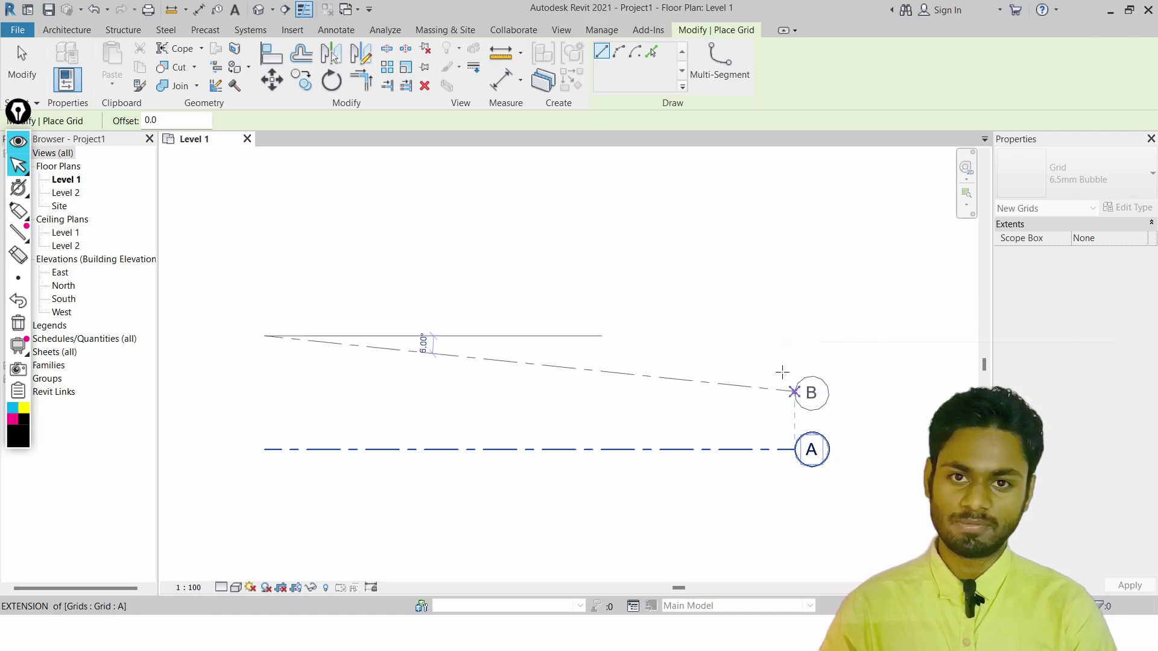
scroll(653, 334, down, 2)
middle_drag(753, 339, 663, 377)
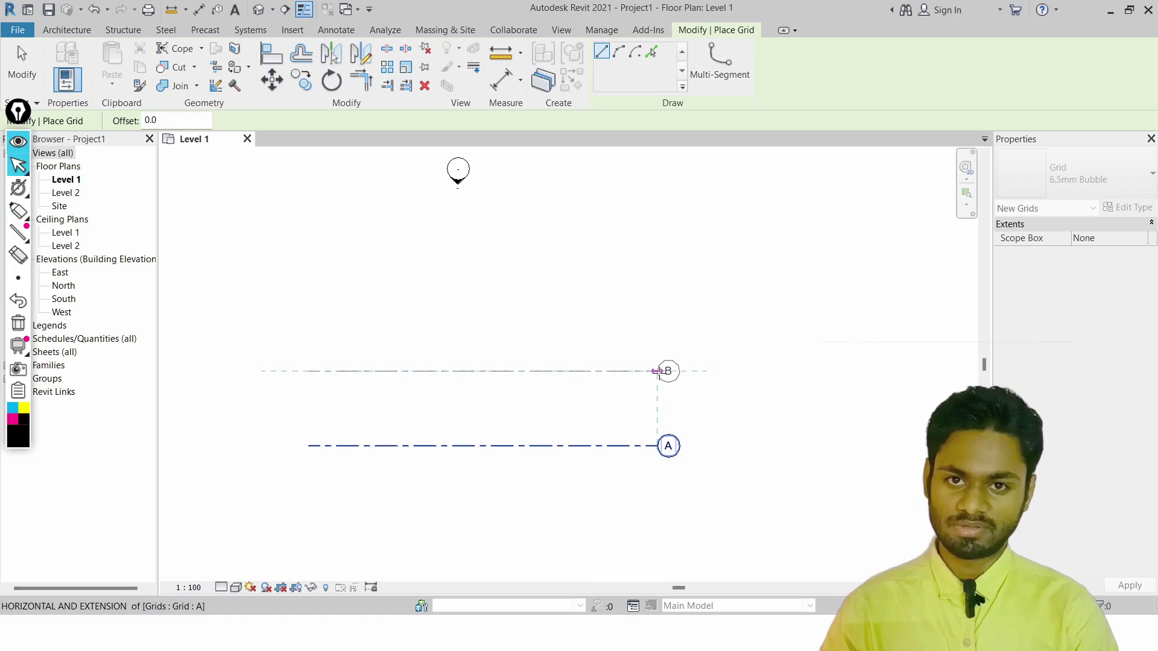
click(657, 371)
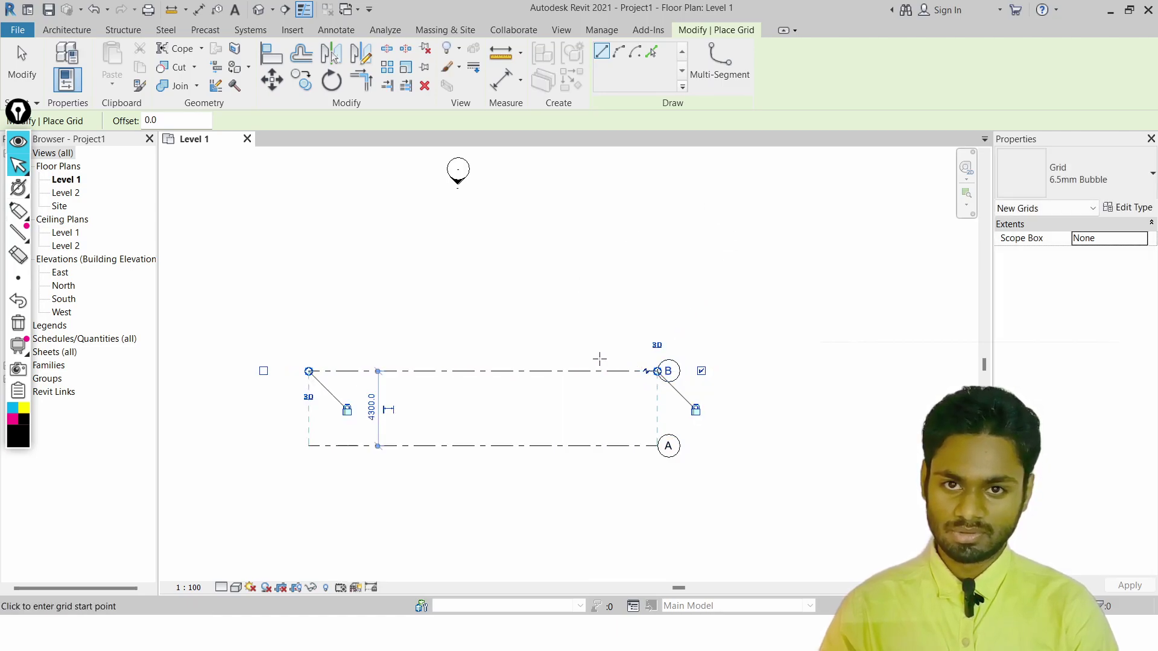
Examine the alignment locks at both ends of grid B, and leave grid placement
scroll(695, 388, up, 2)
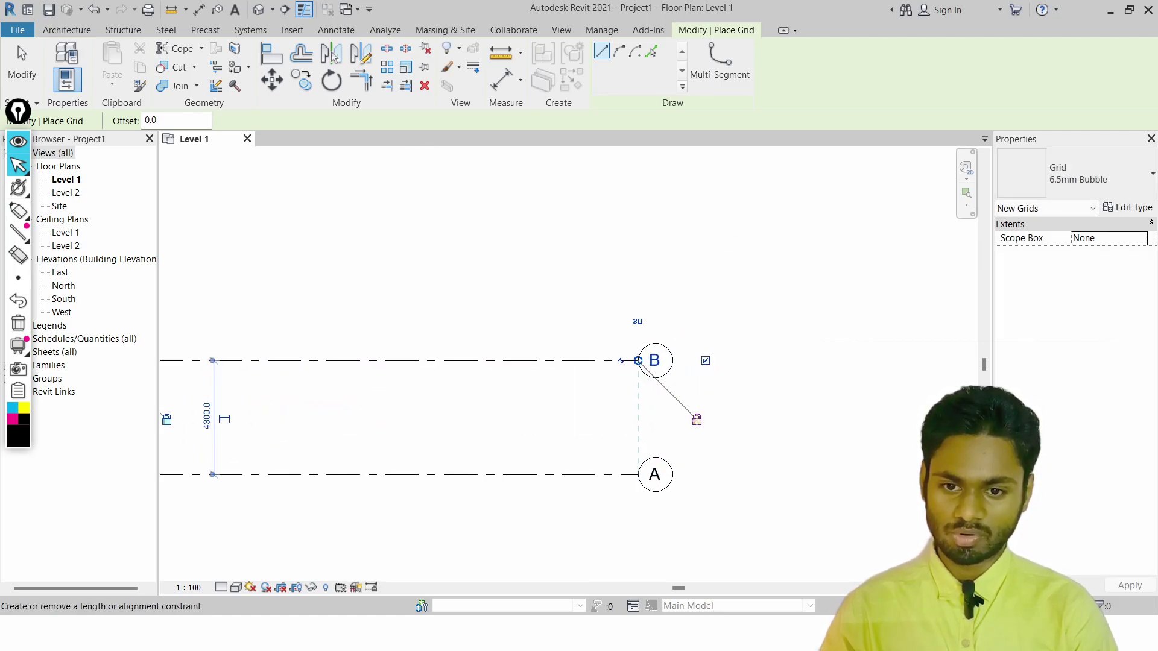
scroll(289, 377, down, 1)
middle_drag(291, 380, 380, 382)
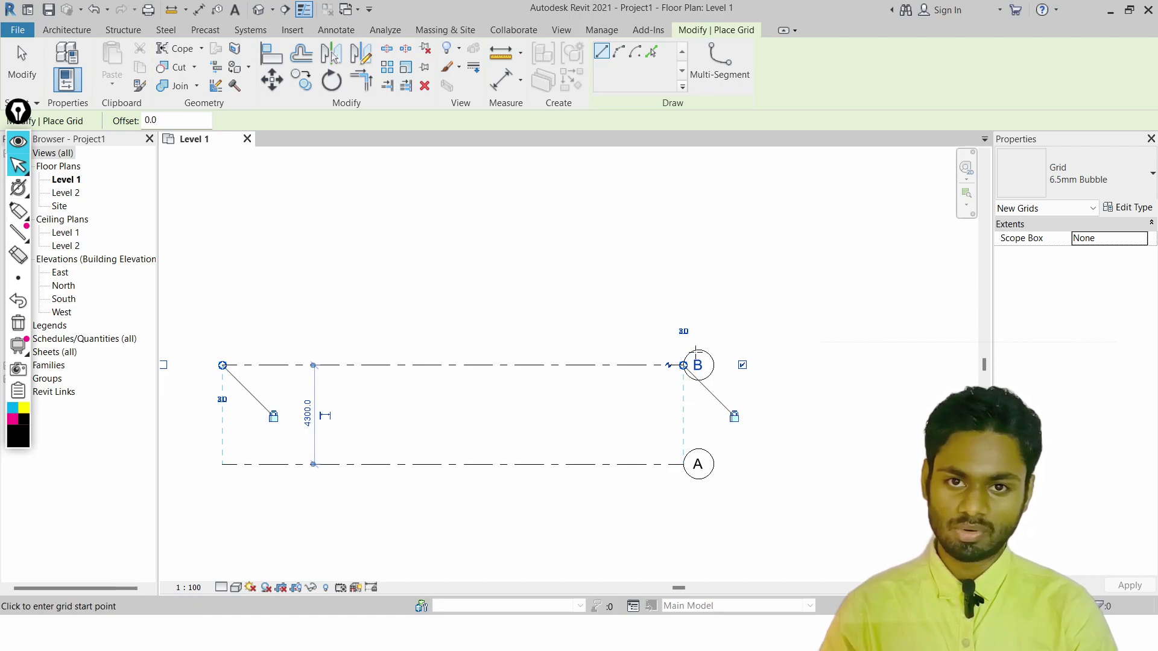
key(Escape)
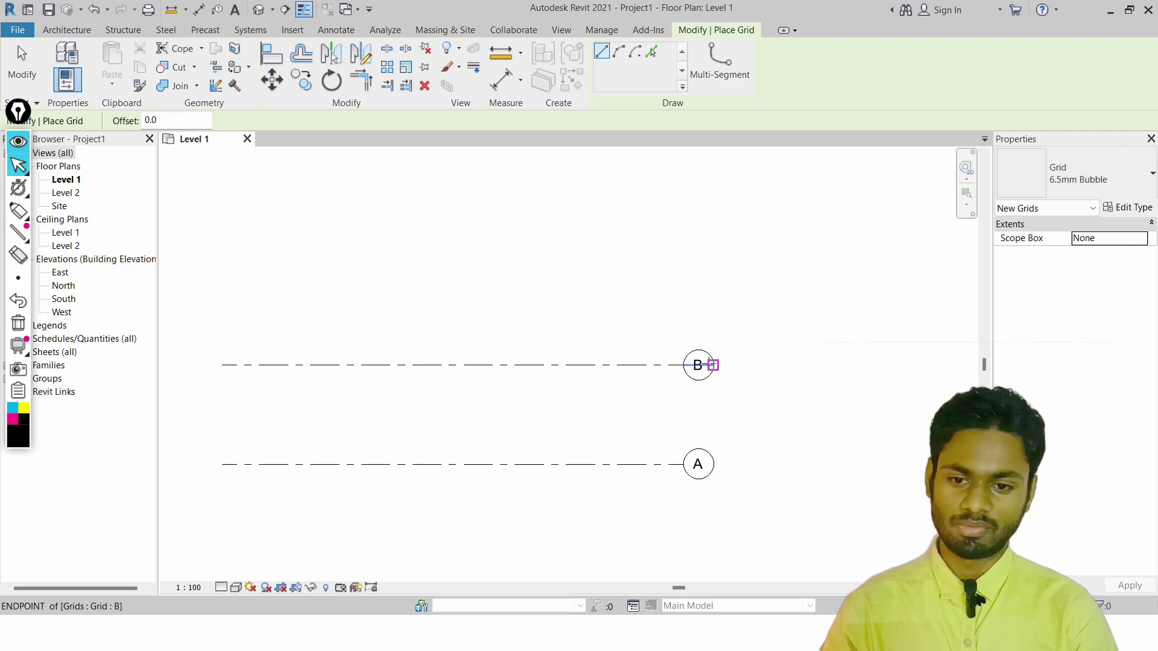
key(Escape)
Extend grids A and B together outward by stretching grid B's locked end without the bubble
click(714, 363)
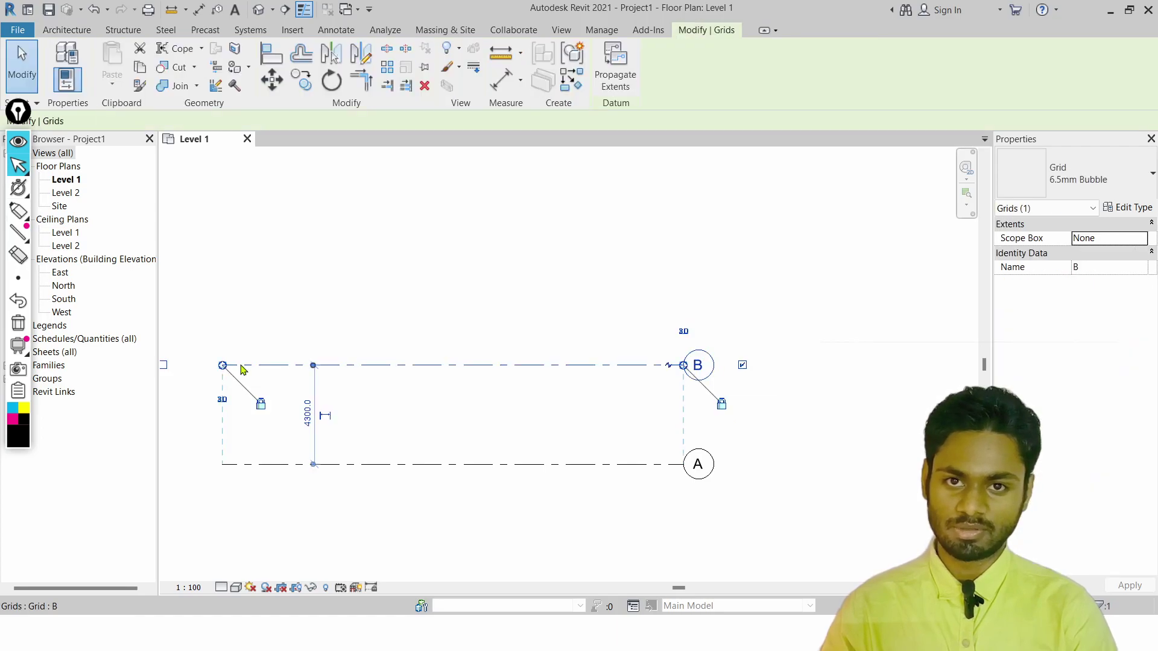
scroll(224, 372, down, 2)
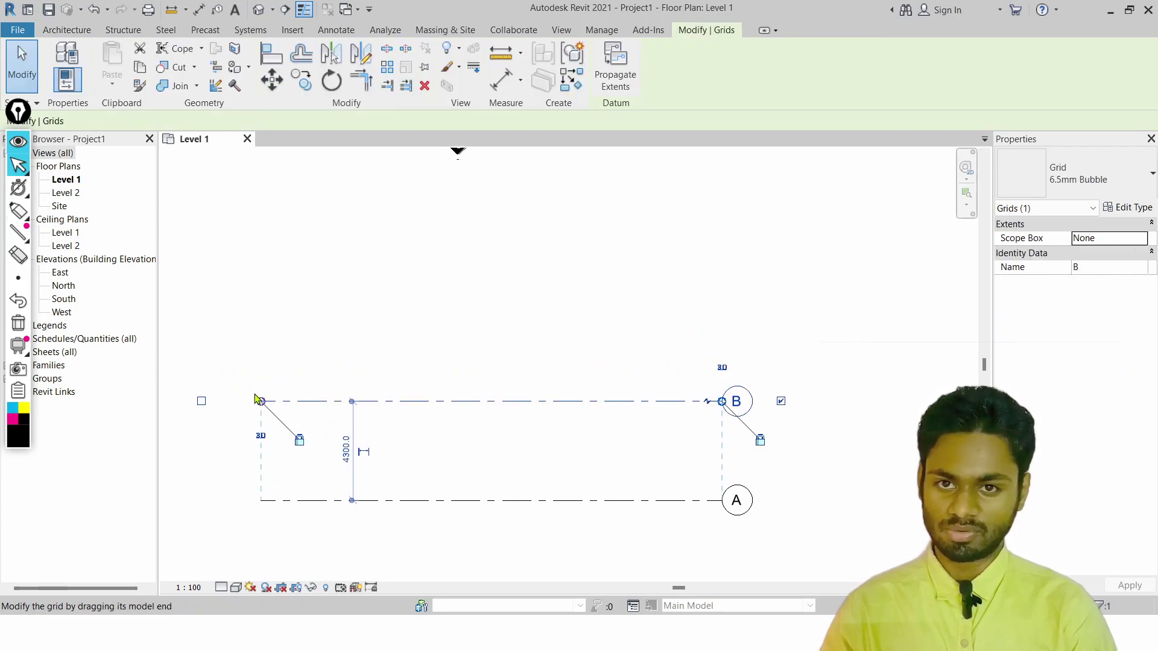
scroll(261, 401, up, 2)
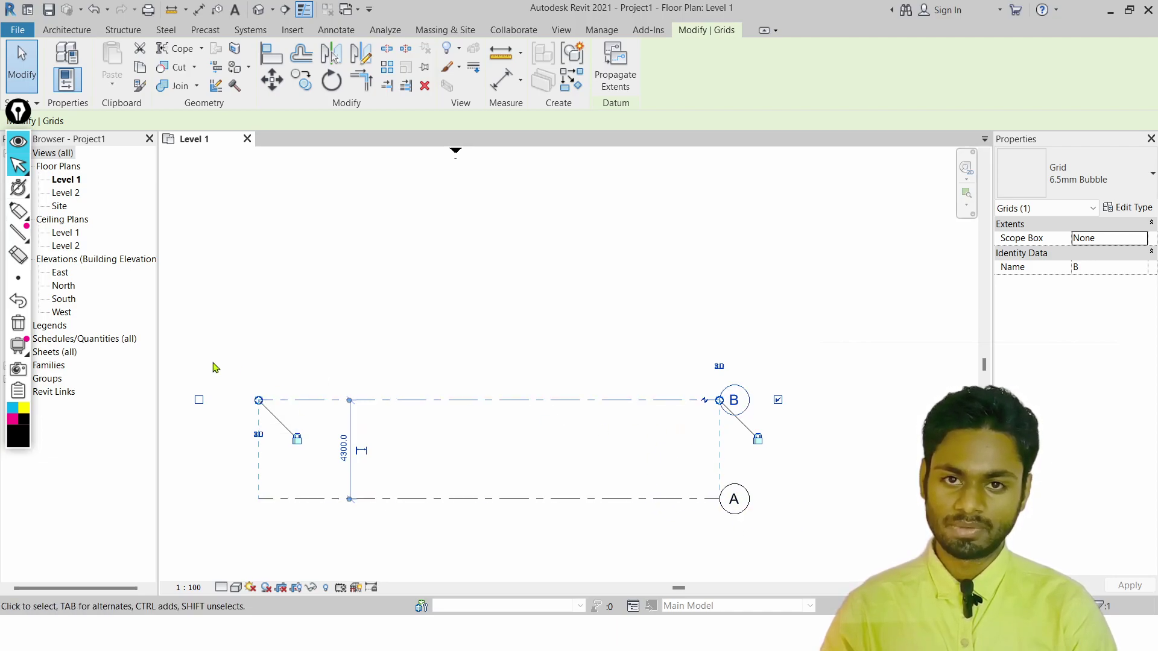
drag(258, 403, 188, 400)
scroll(191, 399, down, 2)
middle_drag(306, 432, 514, 465)
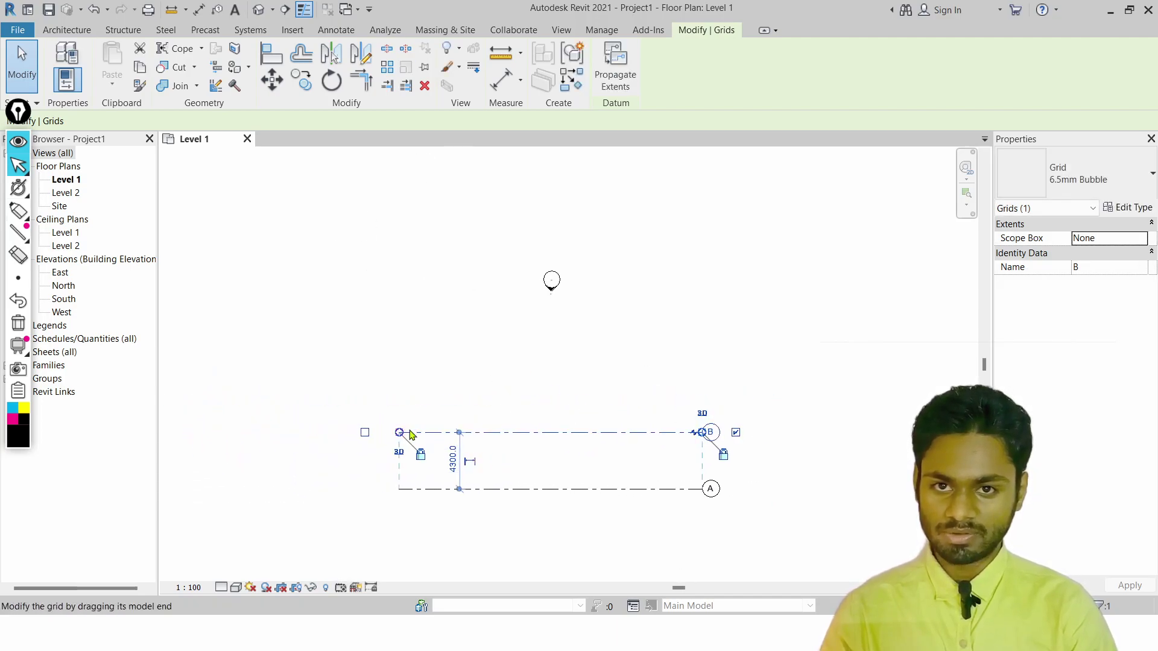
drag(300, 432, 207, 431)
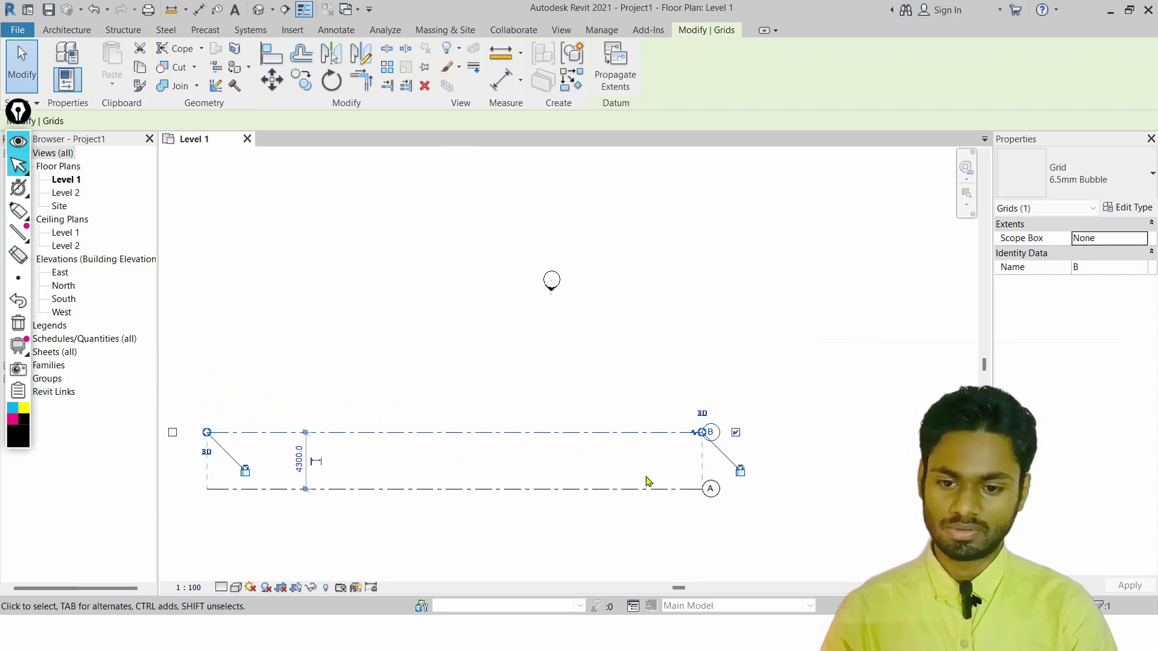
Extend grids A and B together outward by stretching grid B's locked bubble end
click(711, 431)
click(774, 419)
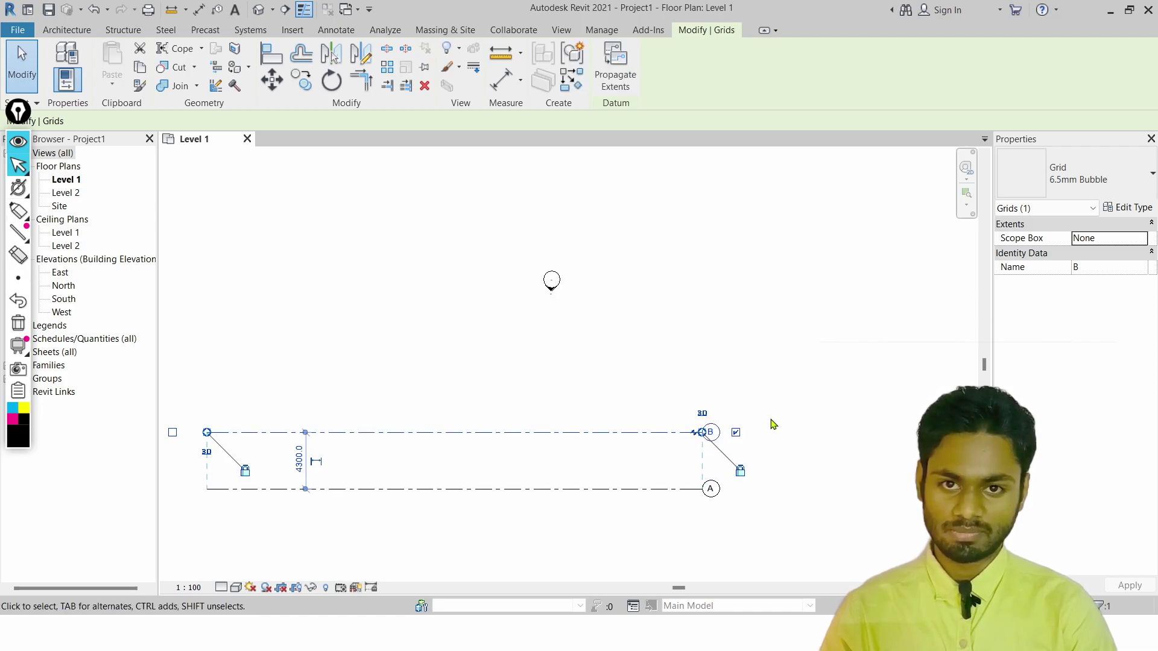
drag(702, 433, 878, 433)
Try extending only grid B's bubble end with its alignment to grid A unlocked, and undo the extension
middle_drag(859, 434, 665, 422)
scroll(667, 422, down, 2)
scroll(706, 429, up, 3)
scroll(710, 433, up, 3)
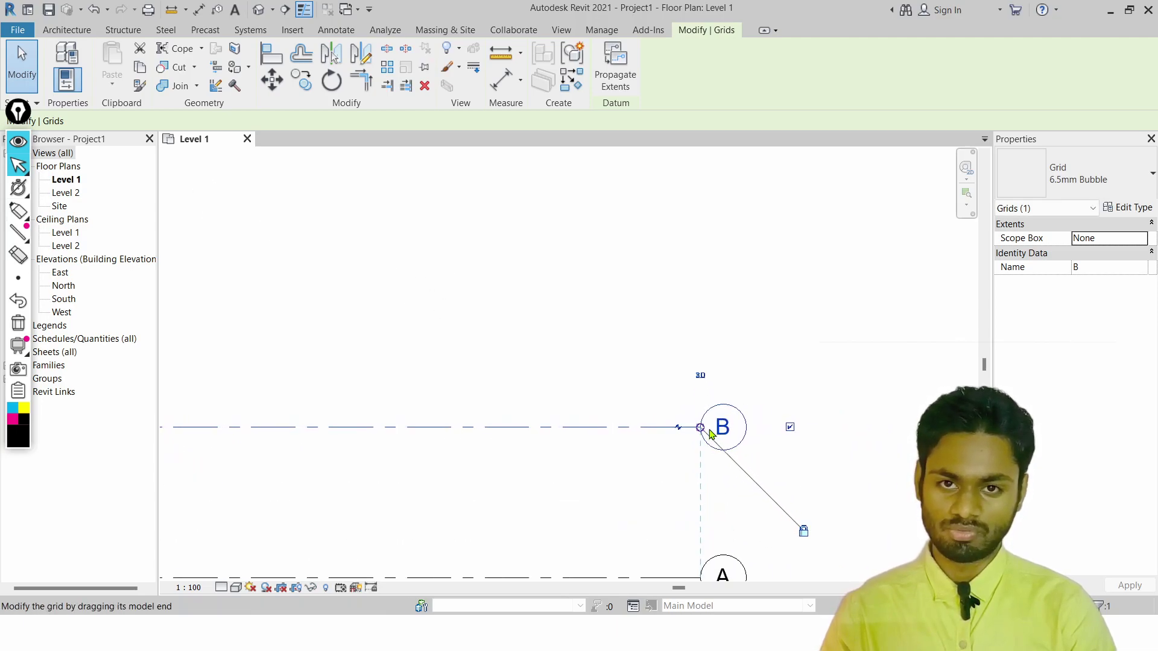
middle_drag(766, 499, 664, 332)
scroll(664, 332, up, 1)
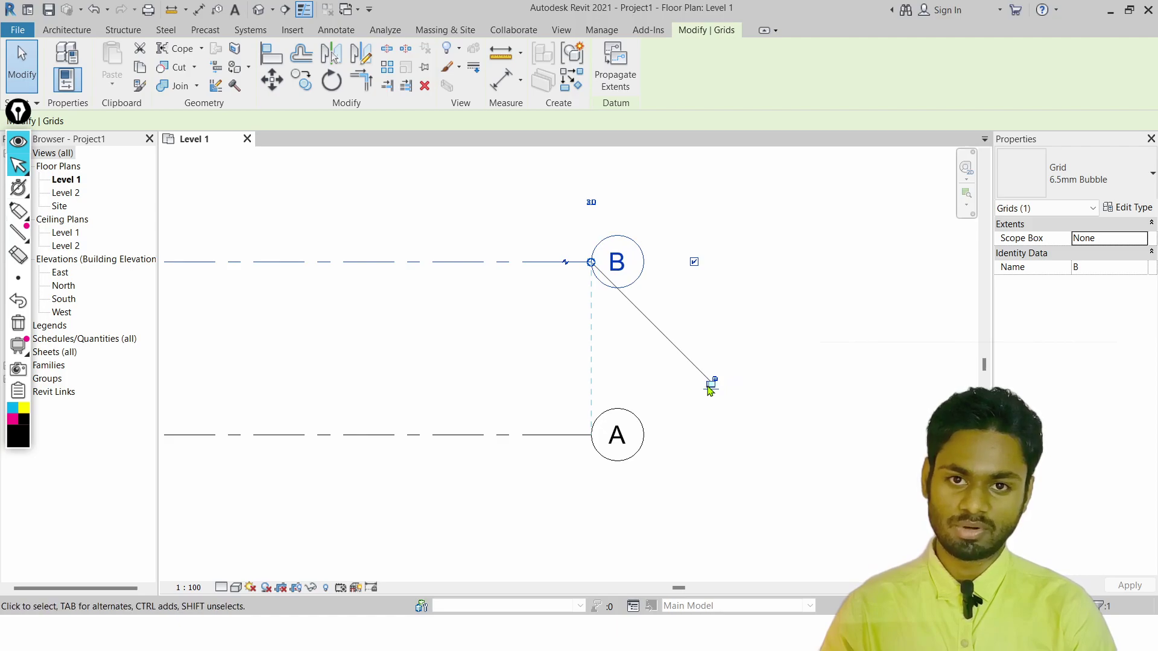
drag(591, 261, 796, 262)
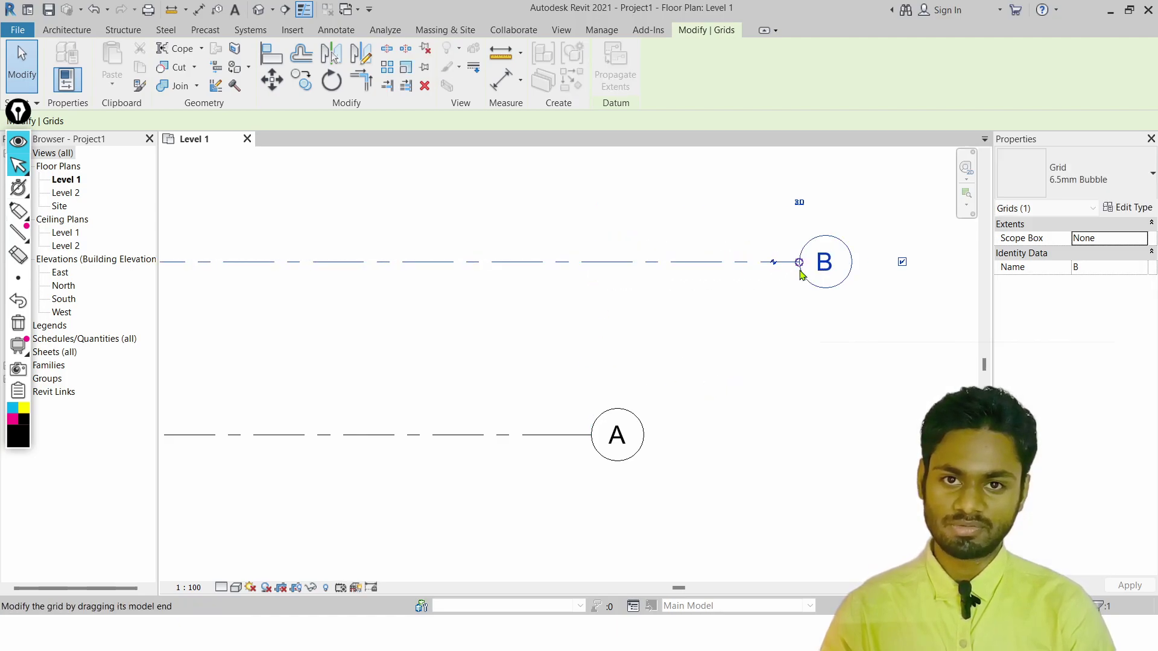
scroll(707, 360, down, 1)
key(ctrl+z)
scroll(707, 362, up, 1)
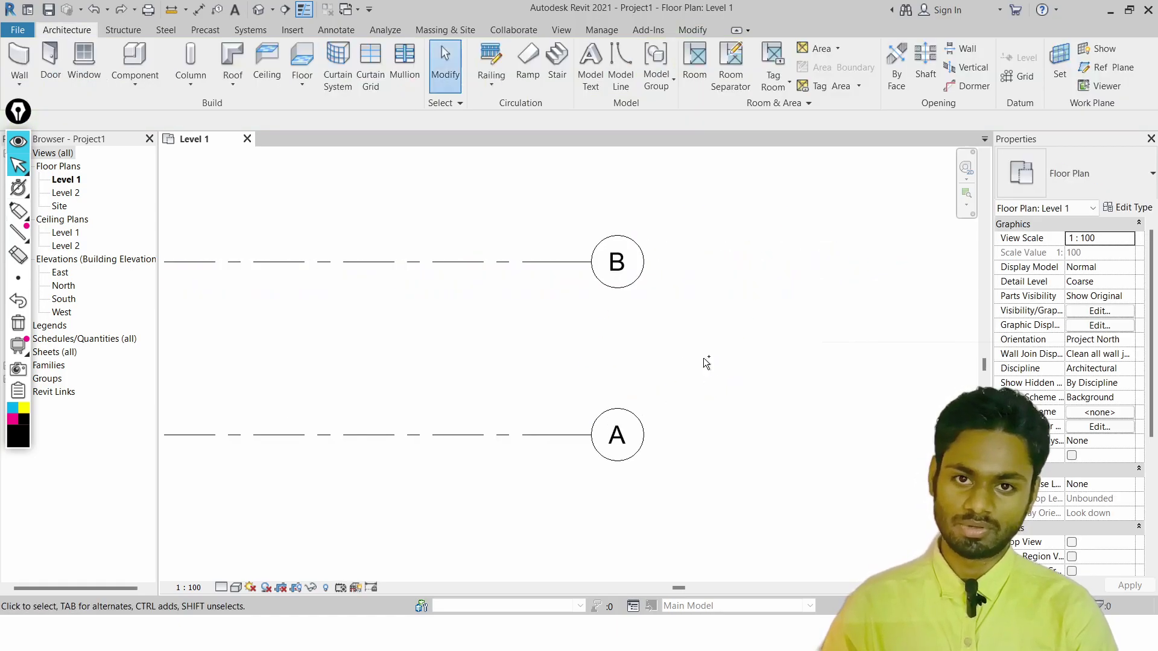
Extend grids A and B together outward by stretching grid A's locked bubble end
click(632, 454)
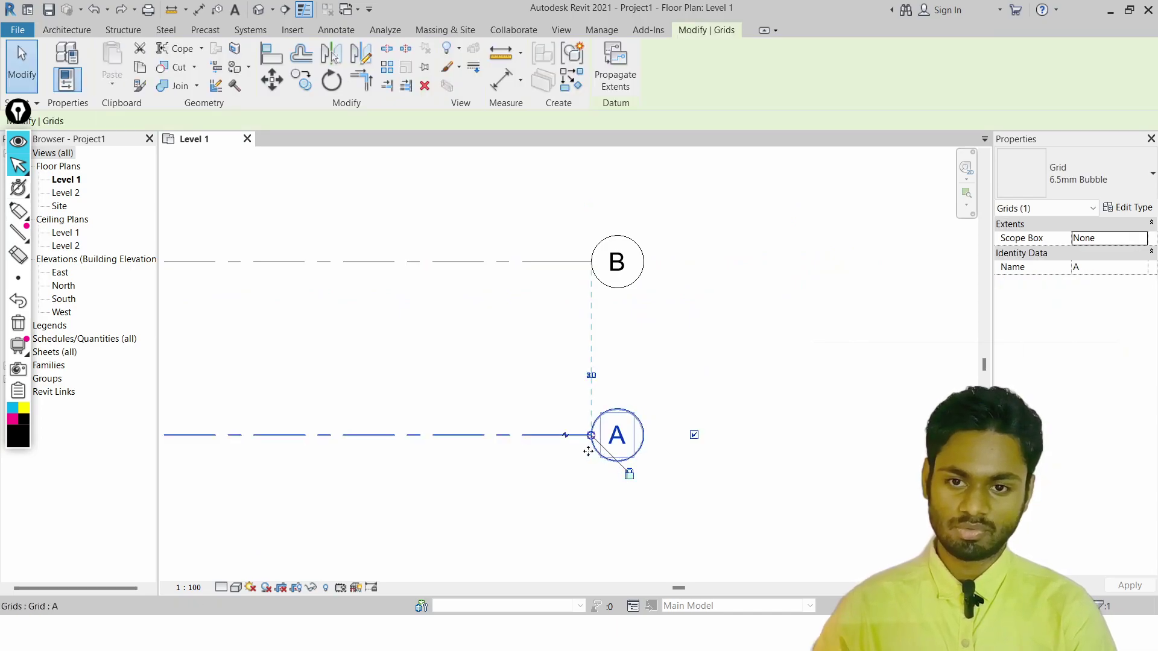
drag(593, 435, 822, 436)
scroll(772, 447, down, 4)
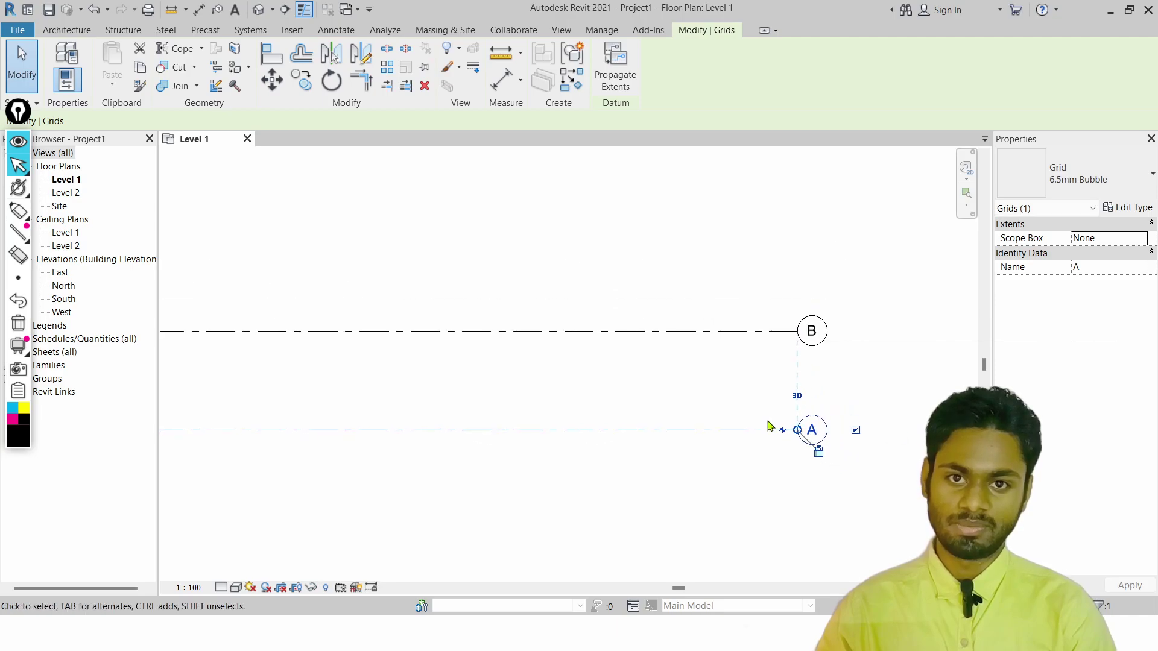
Draw a third horizontal grid 4000 mm above grid B, aligned with both ends of the existing grids
middle_drag(308, 377, 381, 394)
scroll(382, 394, down, 2)
key(g)
key(r)
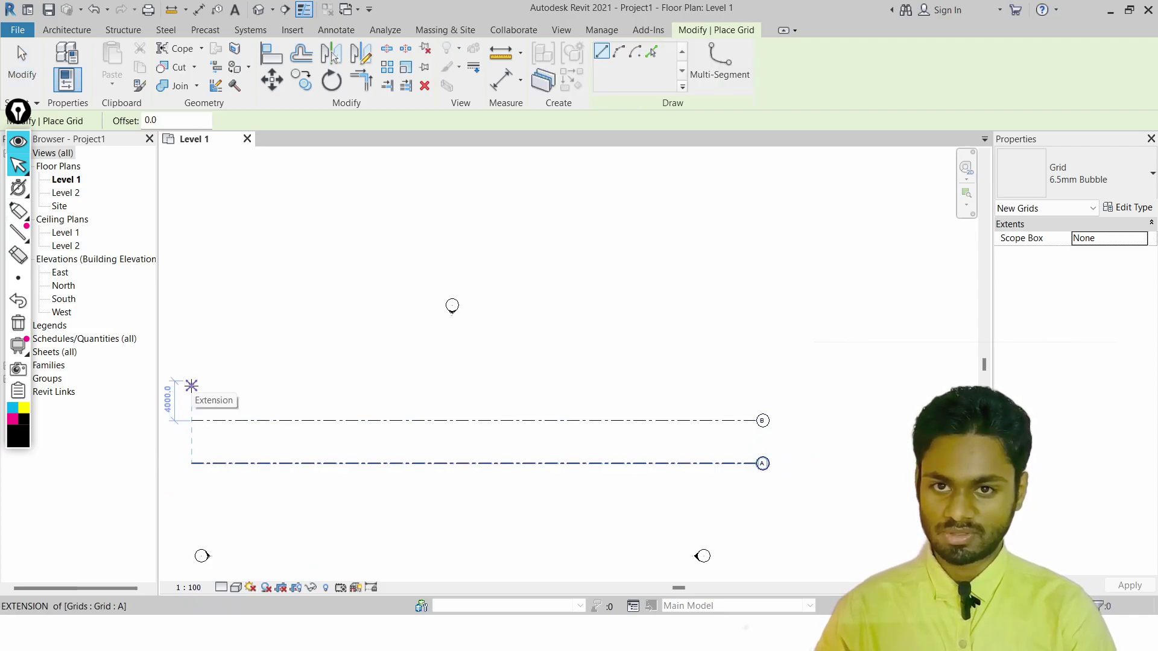
click(192, 384)
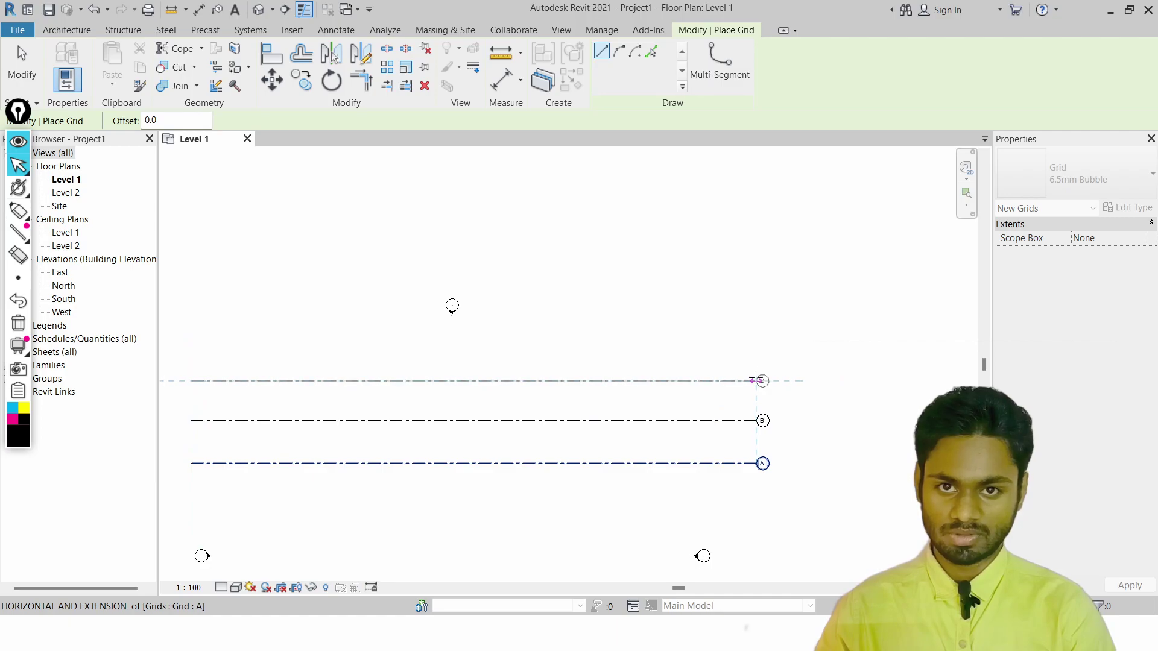
click(756, 381)
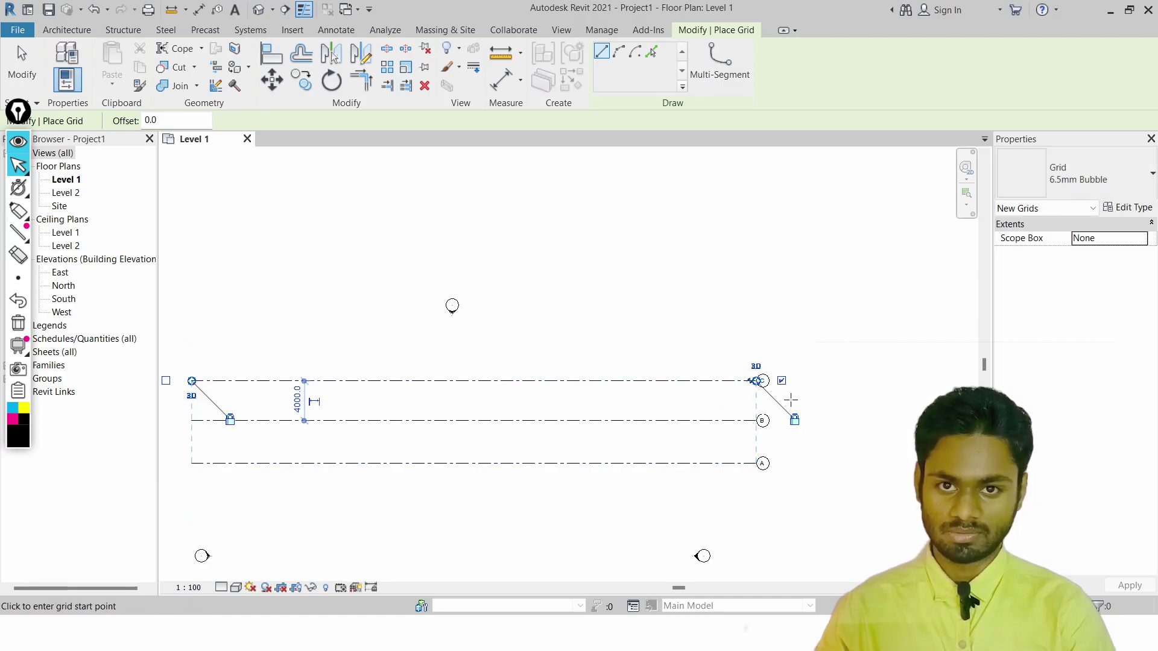
key(Escape)
key(Escape)
Extend grids A, B and C together outward by stretching grid C's locked bubble end
click(765, 420)
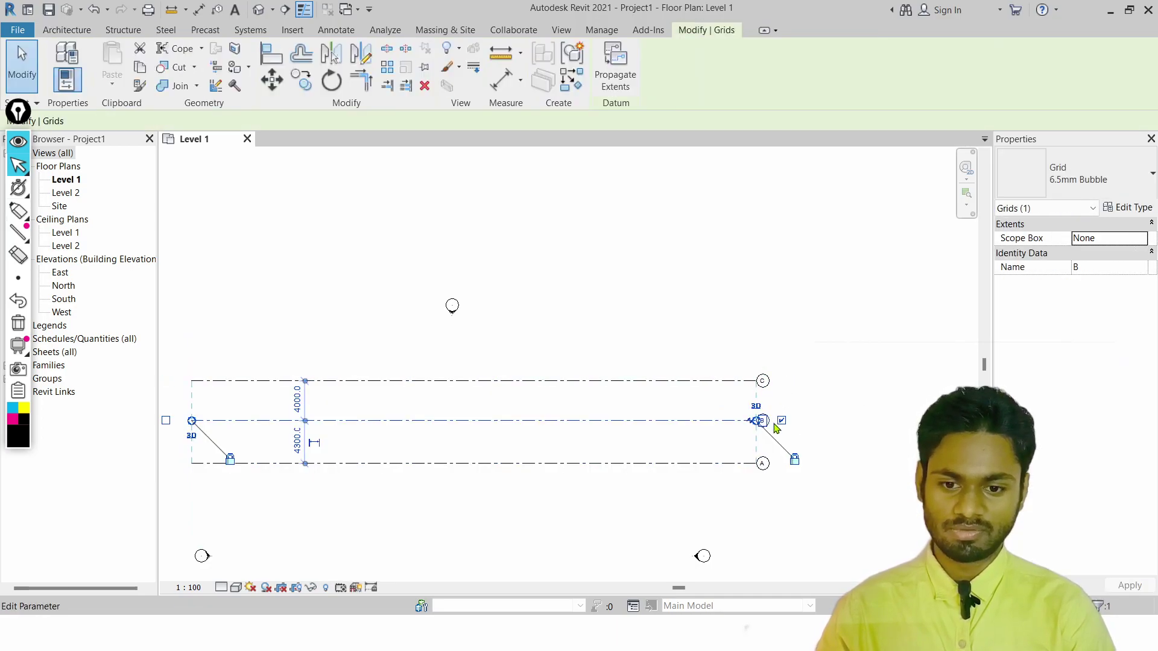
click(761, 381)
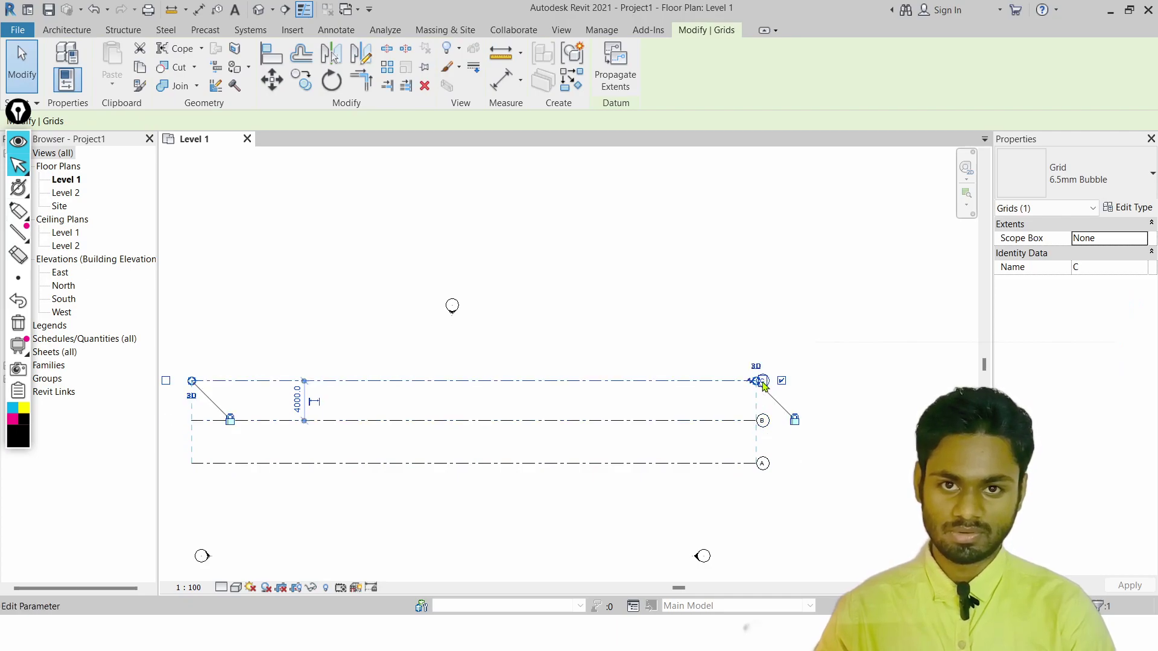
drag(757, 380, 874, 384)
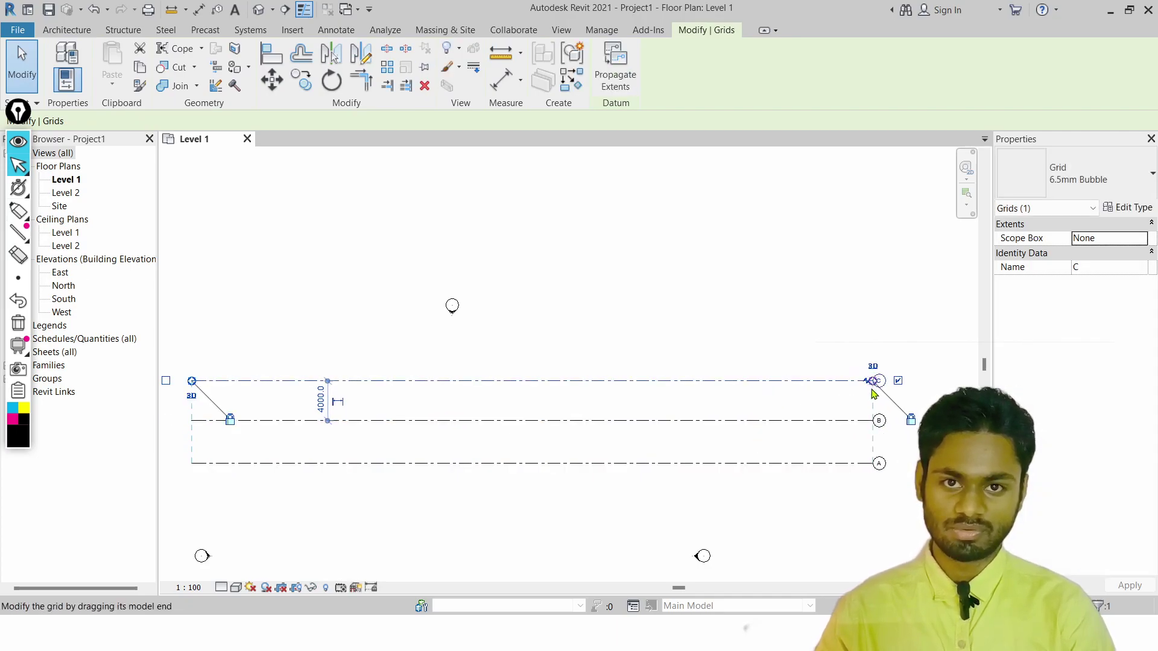
middle_drag(875, 393, 801, 374)
key(Escape)
scroll(802, 372, up, 1)
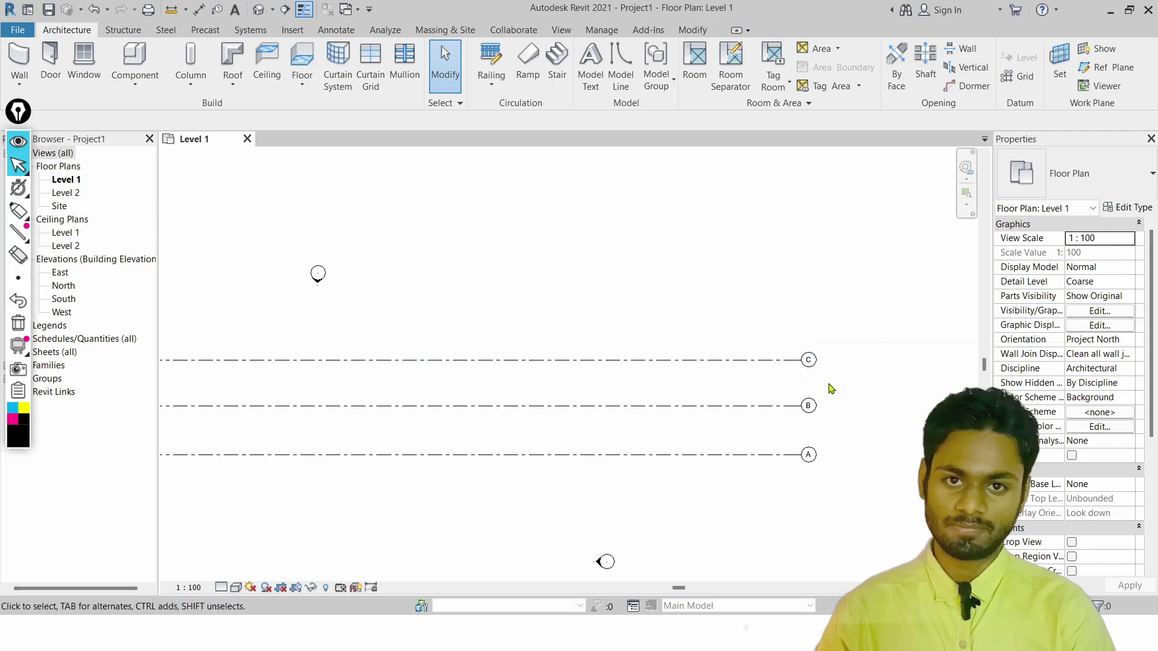
Shorten grids A, B and C together by pulling grid C's locked bubble end inward
click(794, 361)
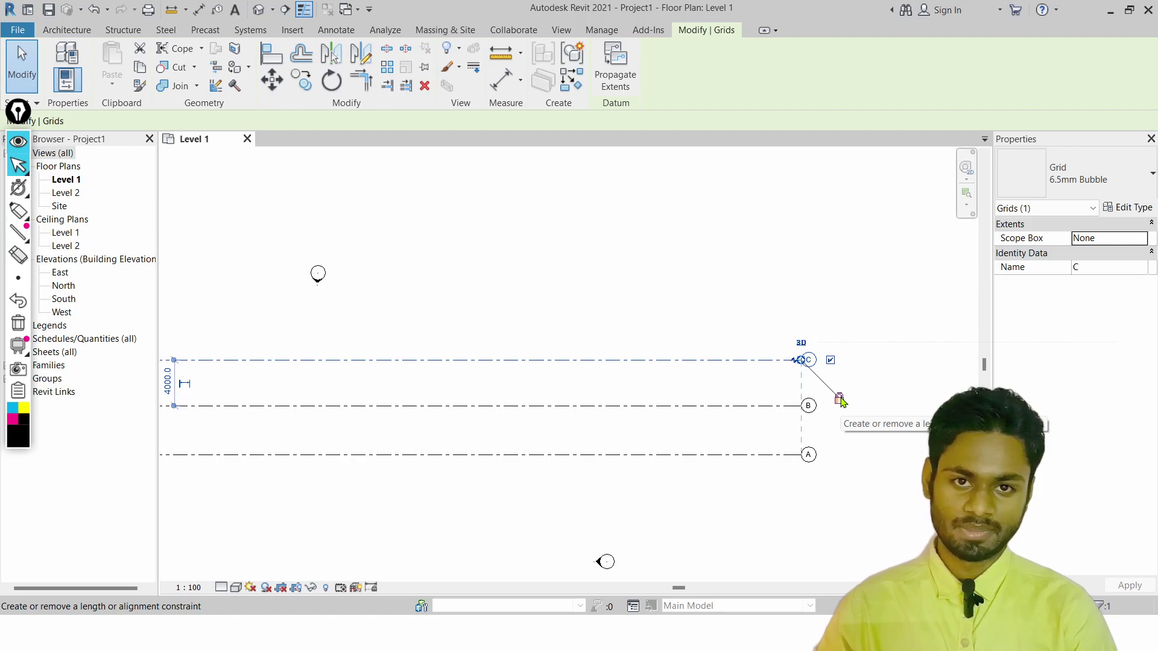
scroll(793, 381, up, 1)
click(797, 383)
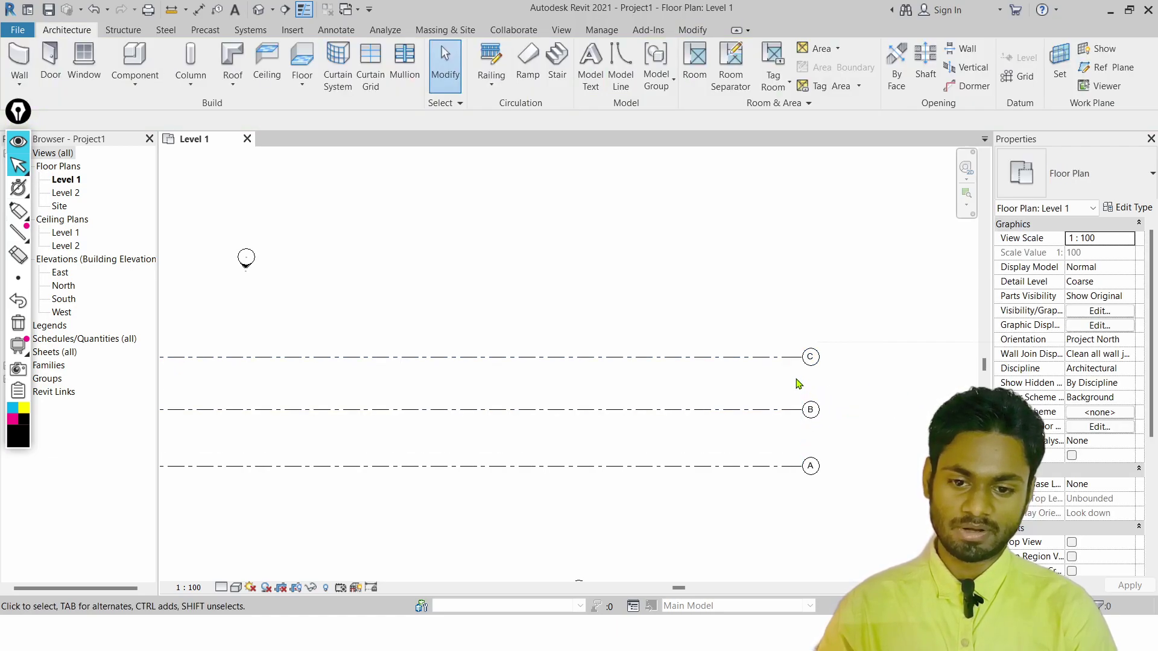
click(800, 358)
drag(801, 359, 617, 360)
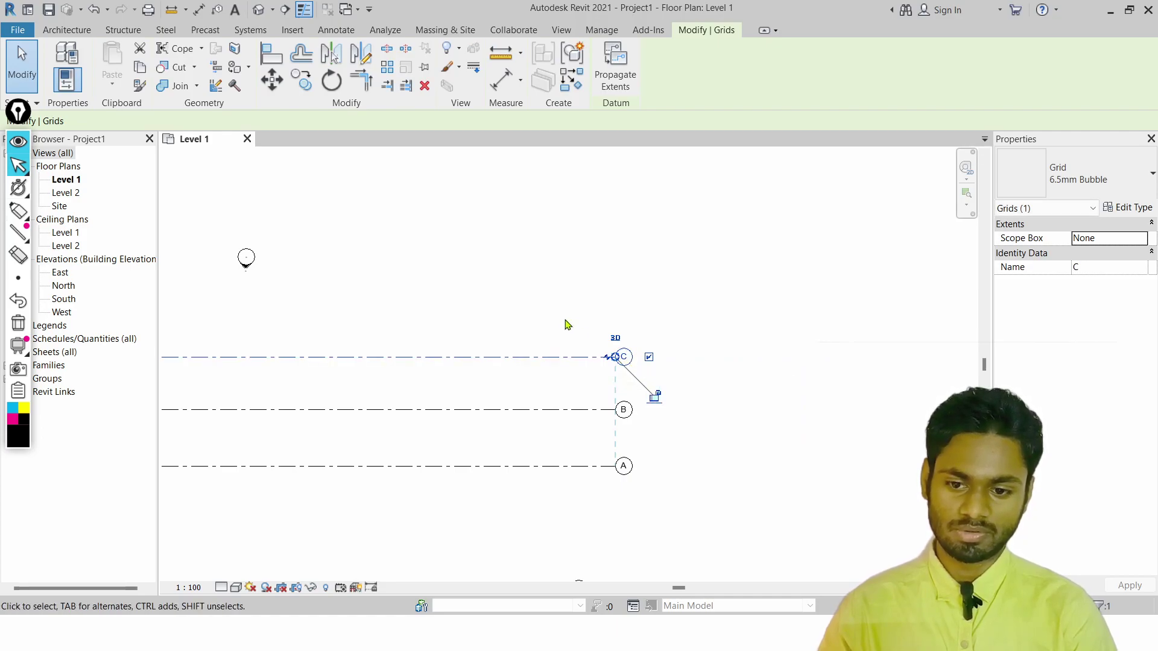
Extend only grid C's bubble end beyond grids A and B with its alignment unlocked
drag(614, 357, 766, 361)
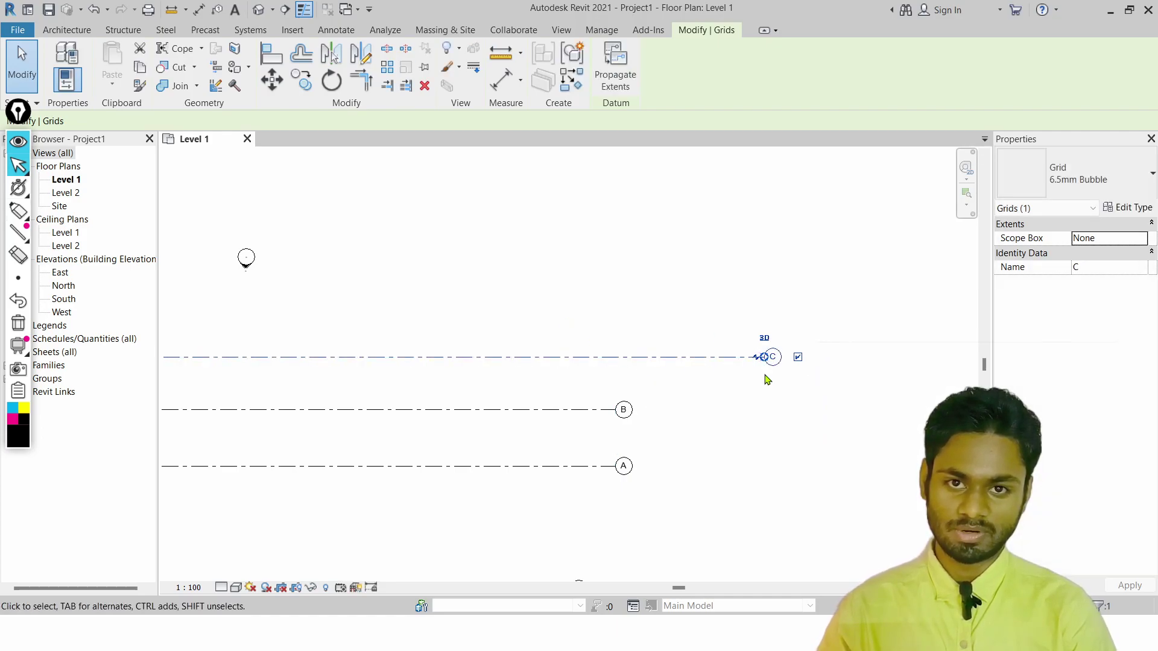
click(657, 404)
scroll(651, 398, down, 2)
middle_drag(372, 345, 471, 436)
click(770, 459)
click(695, 298)
key(g)
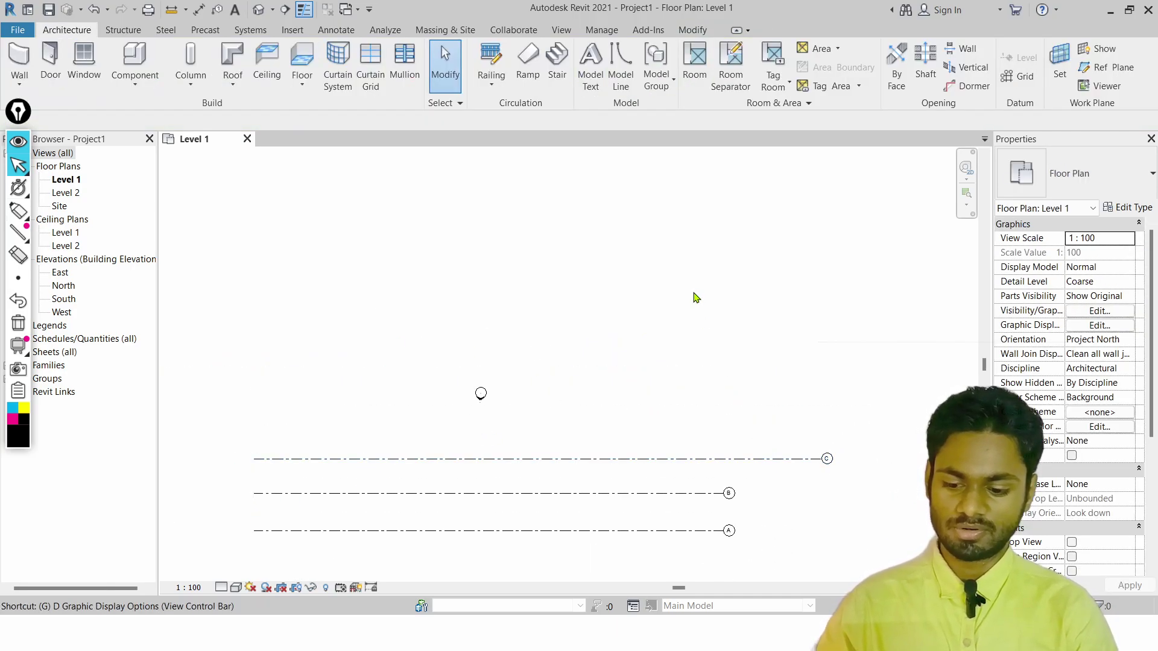
key(r)
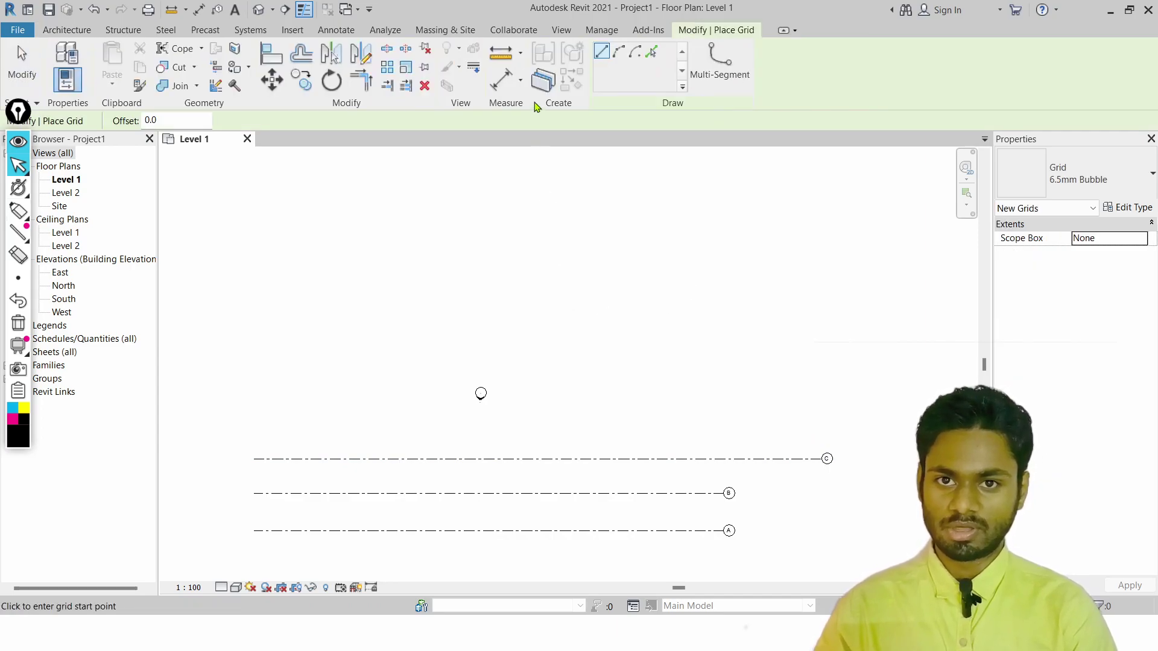
click(652, 53)
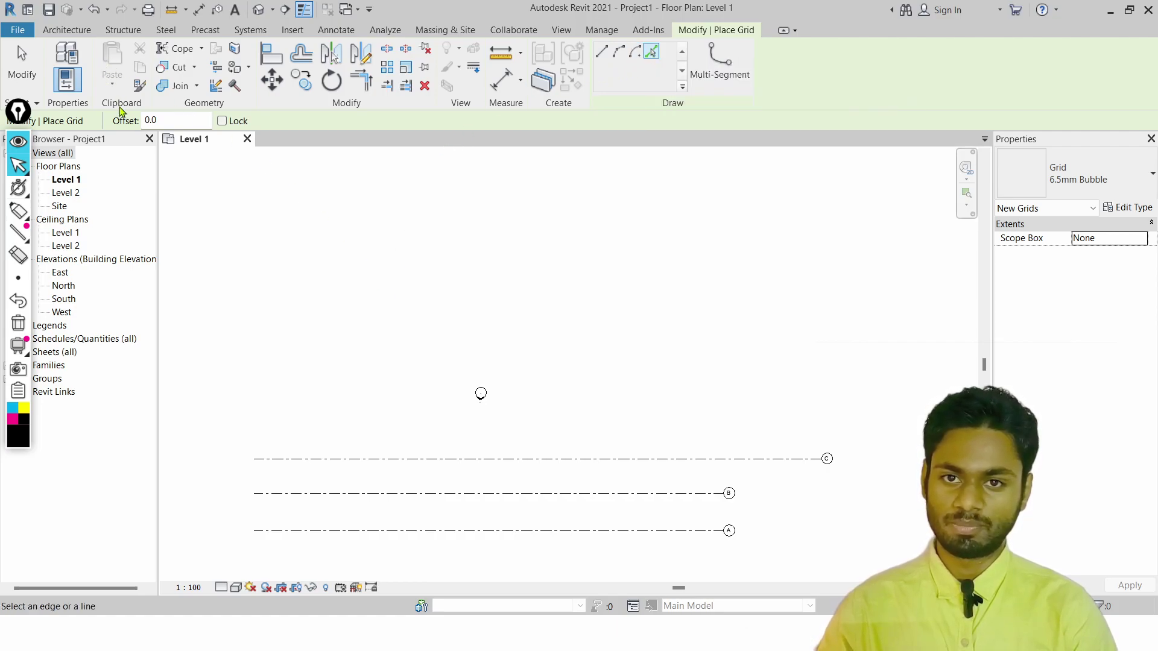
double_click(169, 120)
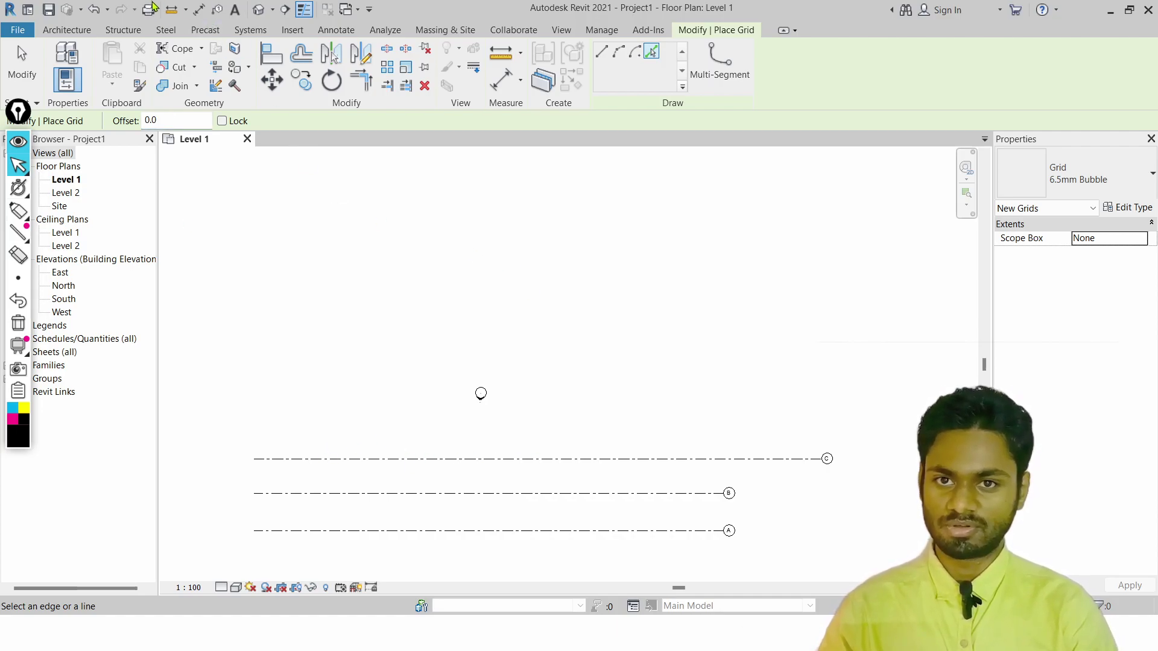
Measure the perpendicular distance between grids C and B, and leave the measuring command
click(174, 15)
click(385, 458)
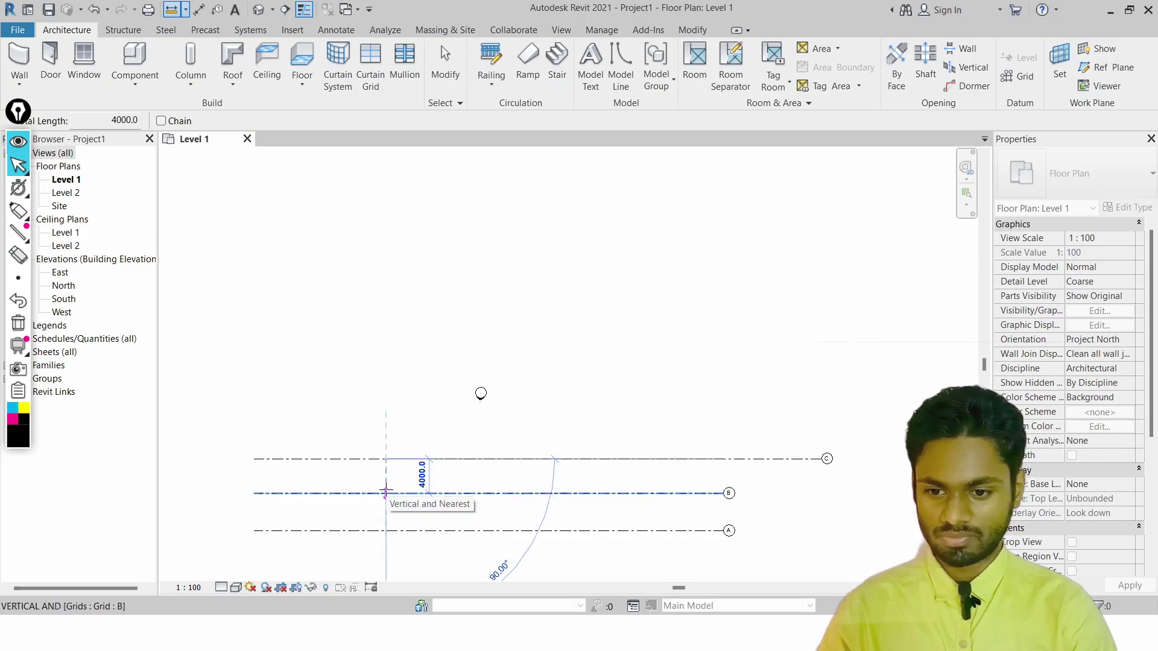
key(Escape)
key(Escape)
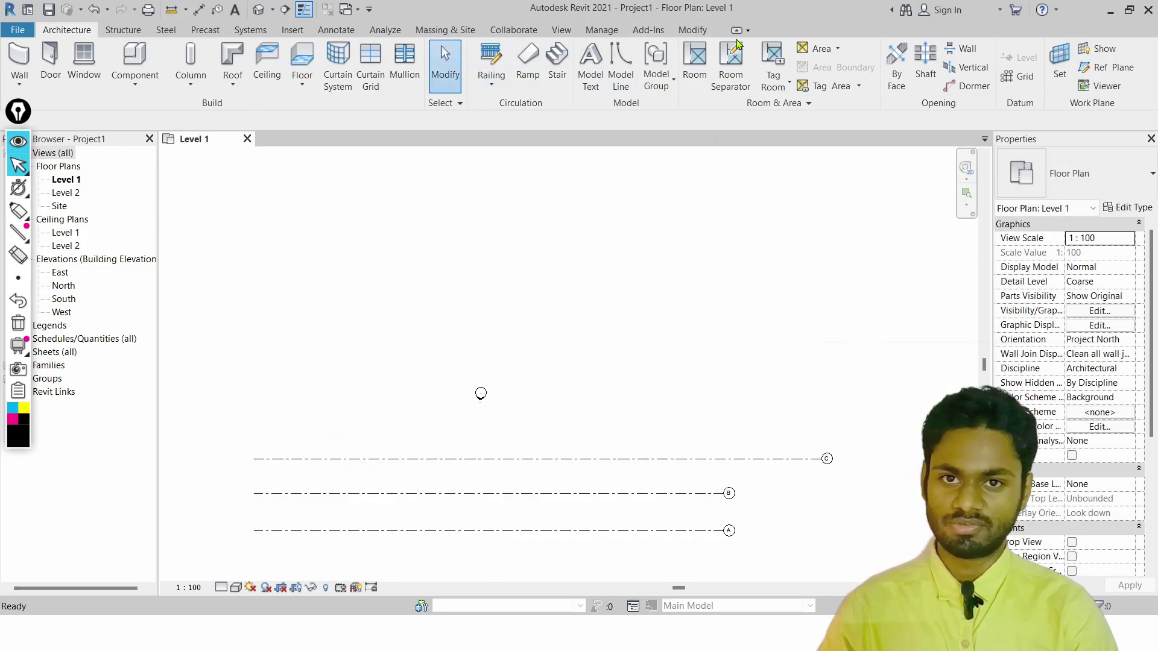
Create a grid 5000 mm below grid C using Pick Lines with a 5000 offset
key(g)
key(r)
click(653, 55)
double_click(151, 121)
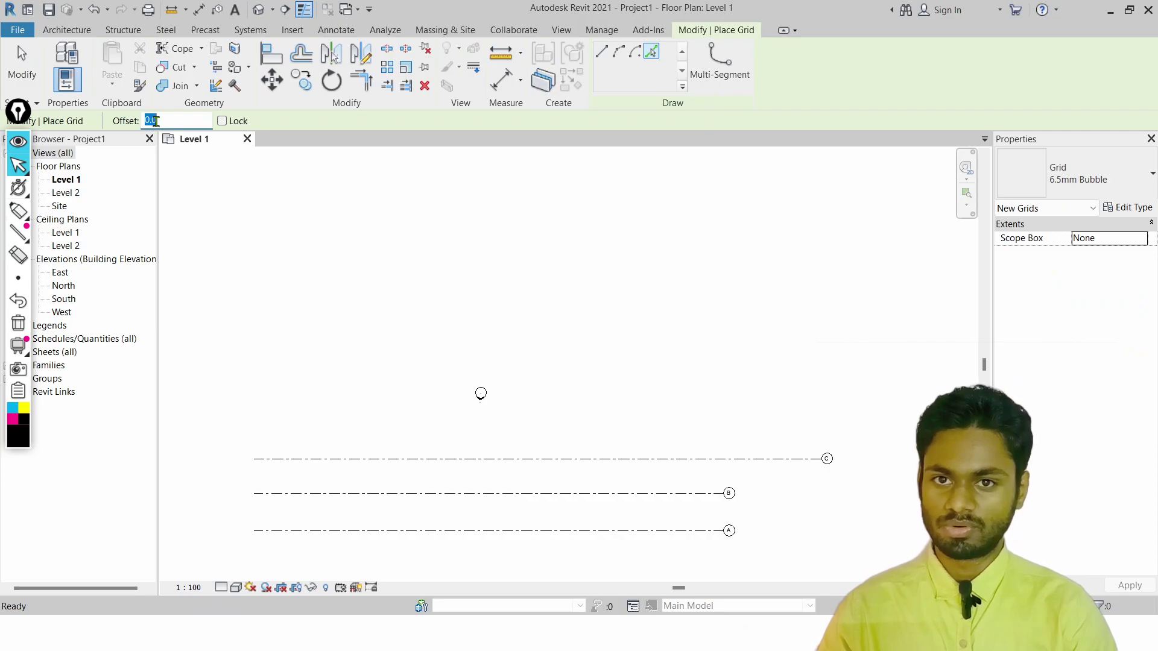
text(500)
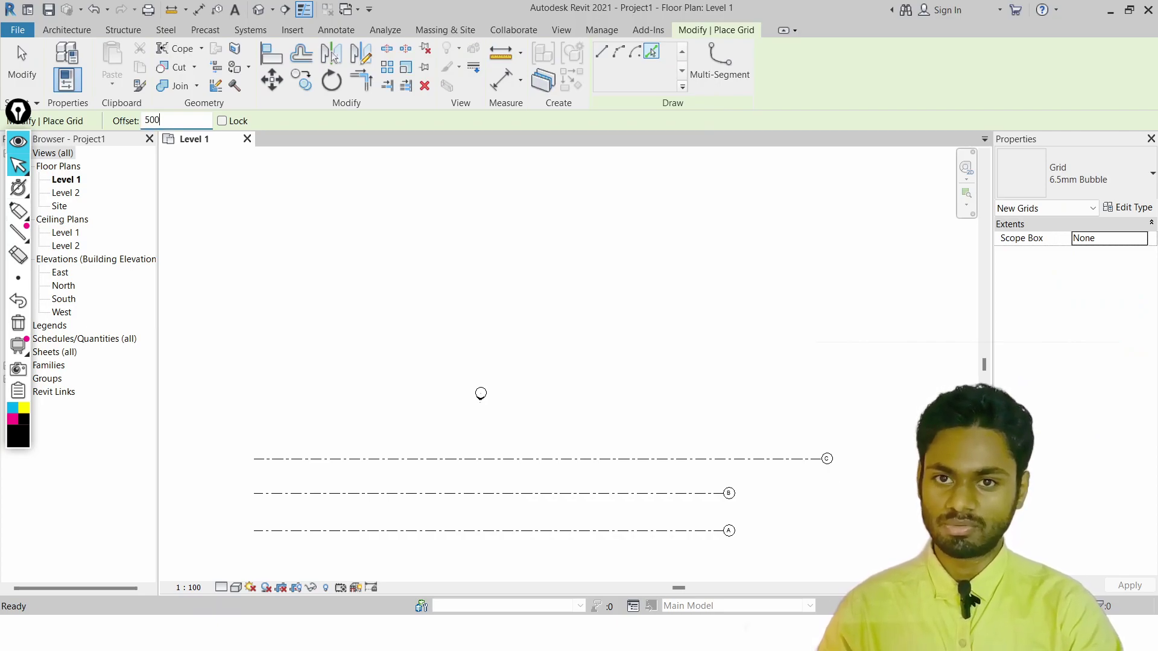
text(0)
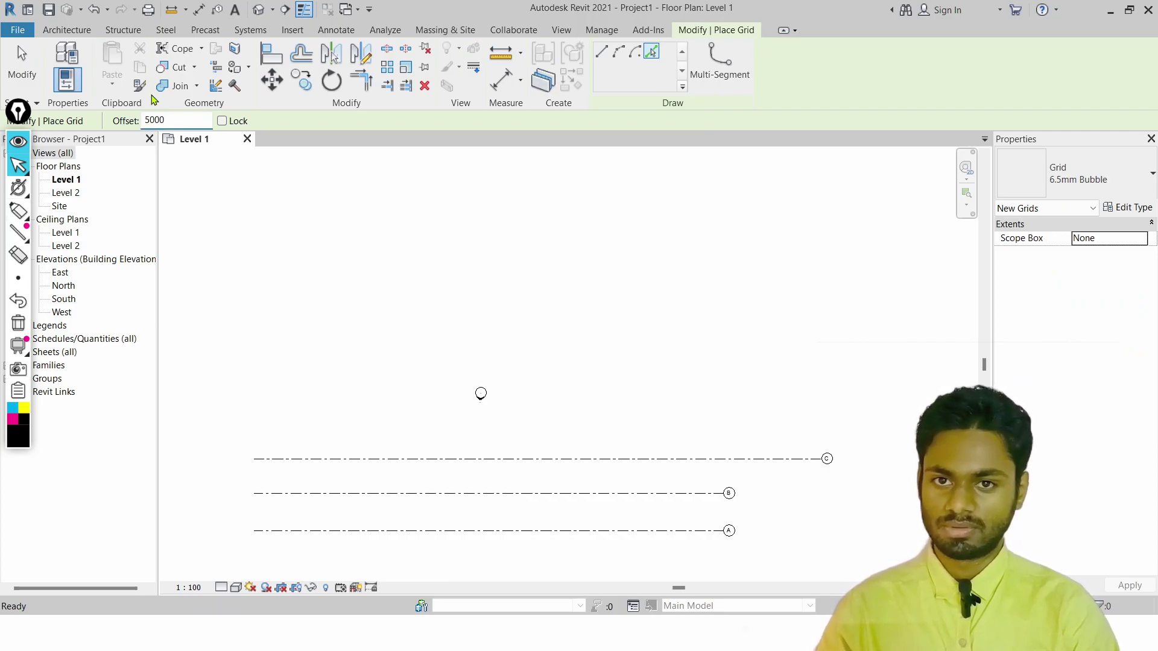
key(Return)
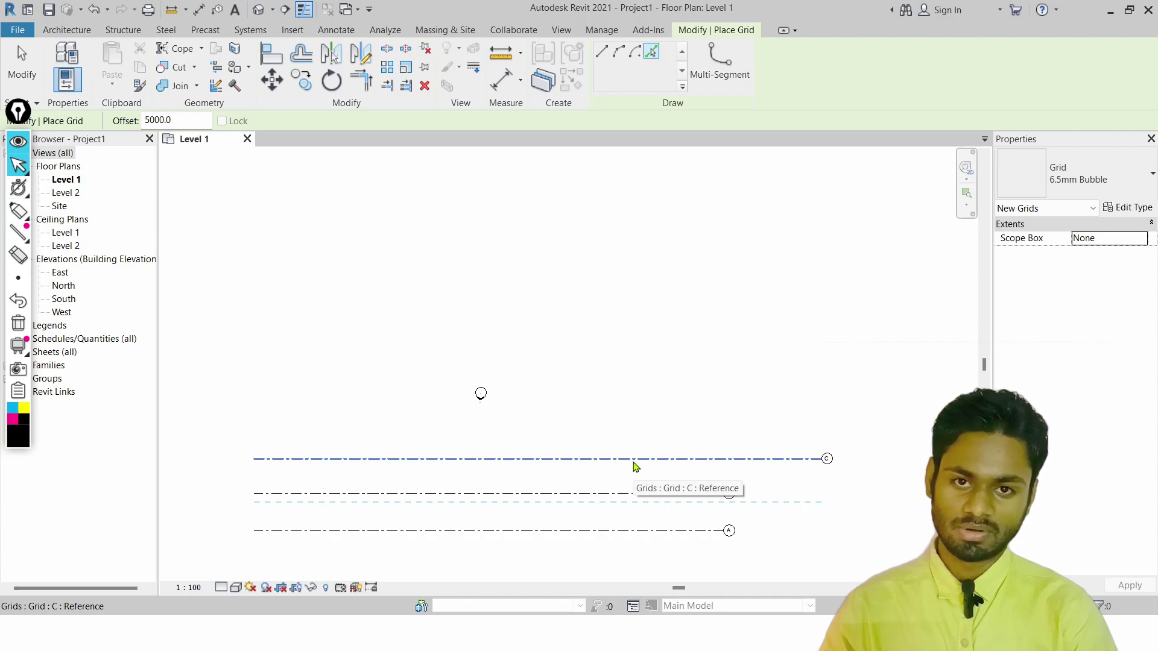
click(635, 466)
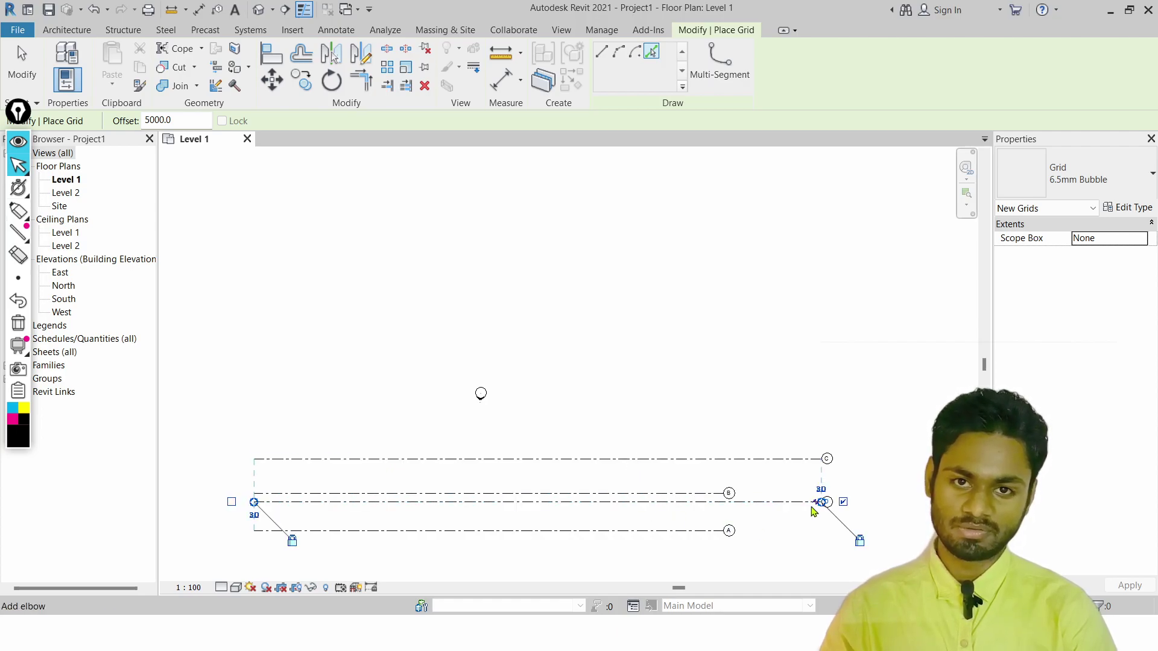
Create three more grids above grid C with Pick Lines, each offset 5000 mm above the previous one
scroll(817, 517, up, 4)
scroll(850, 514, down, 4)
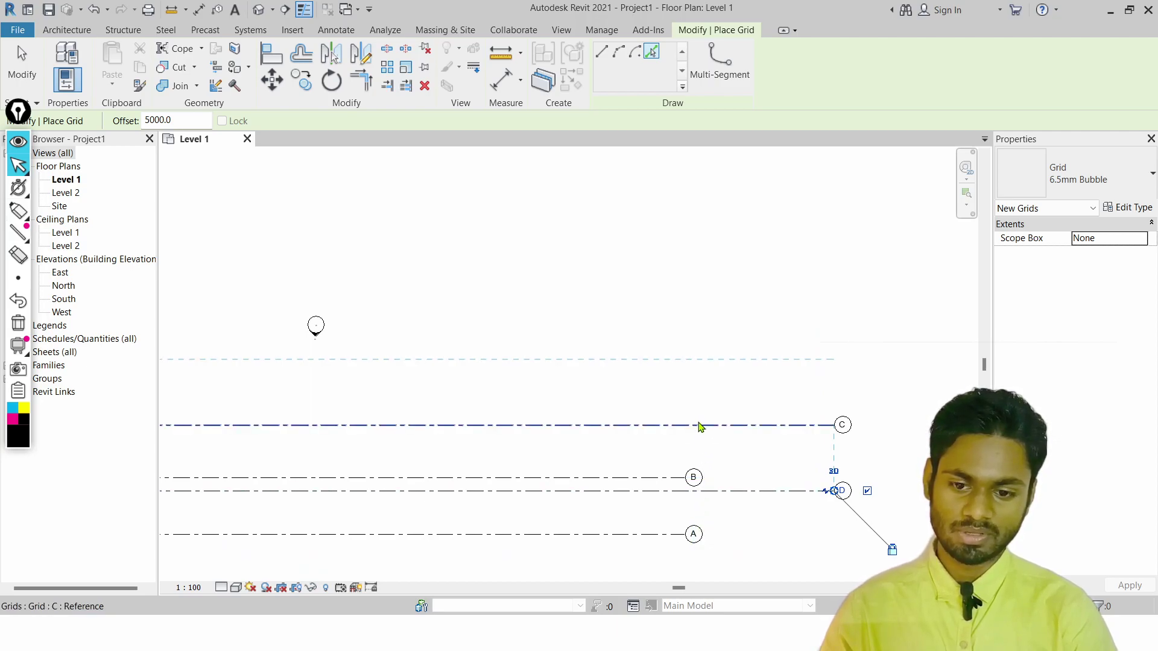
click(699, 423)
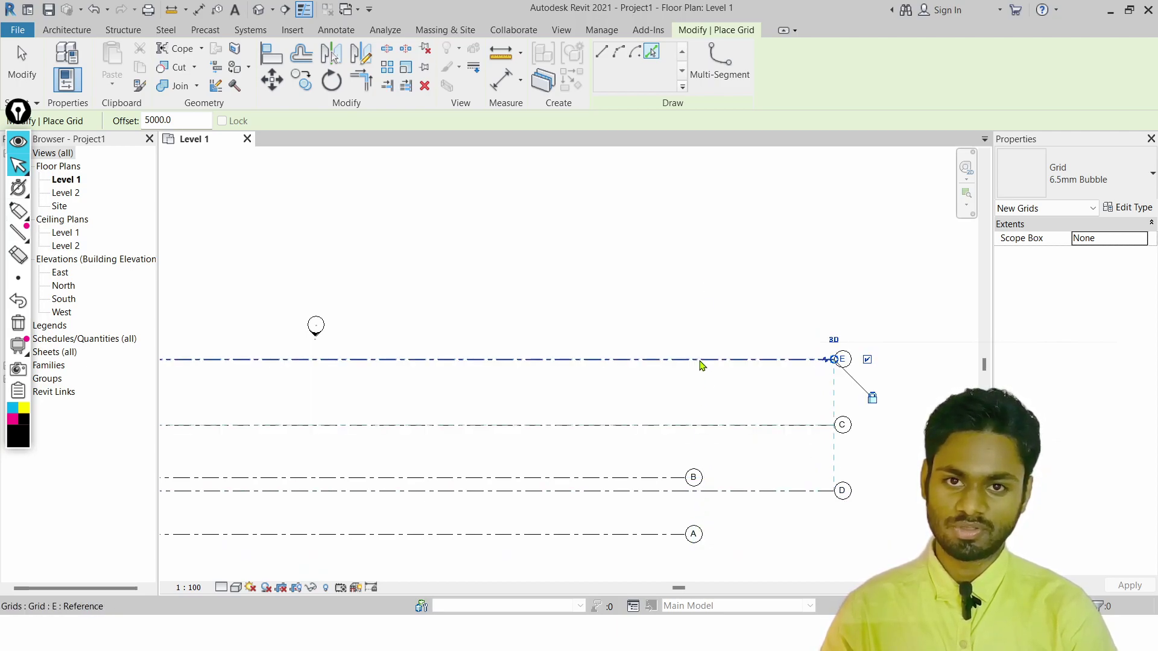
click(702, 362)
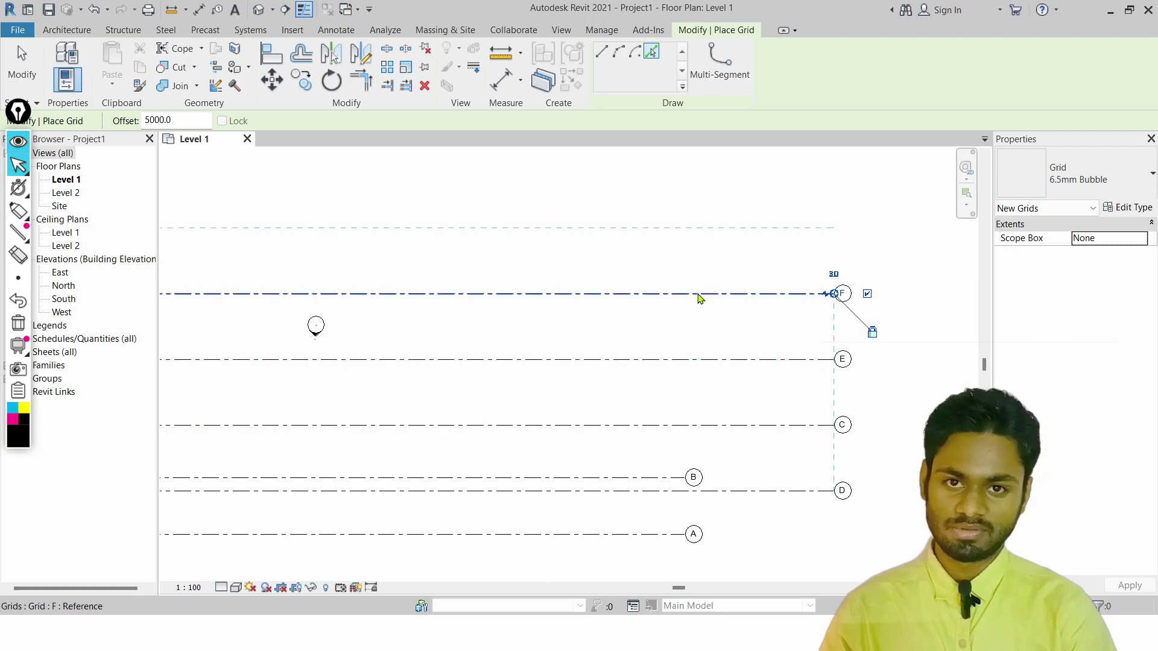
click(699, 298)
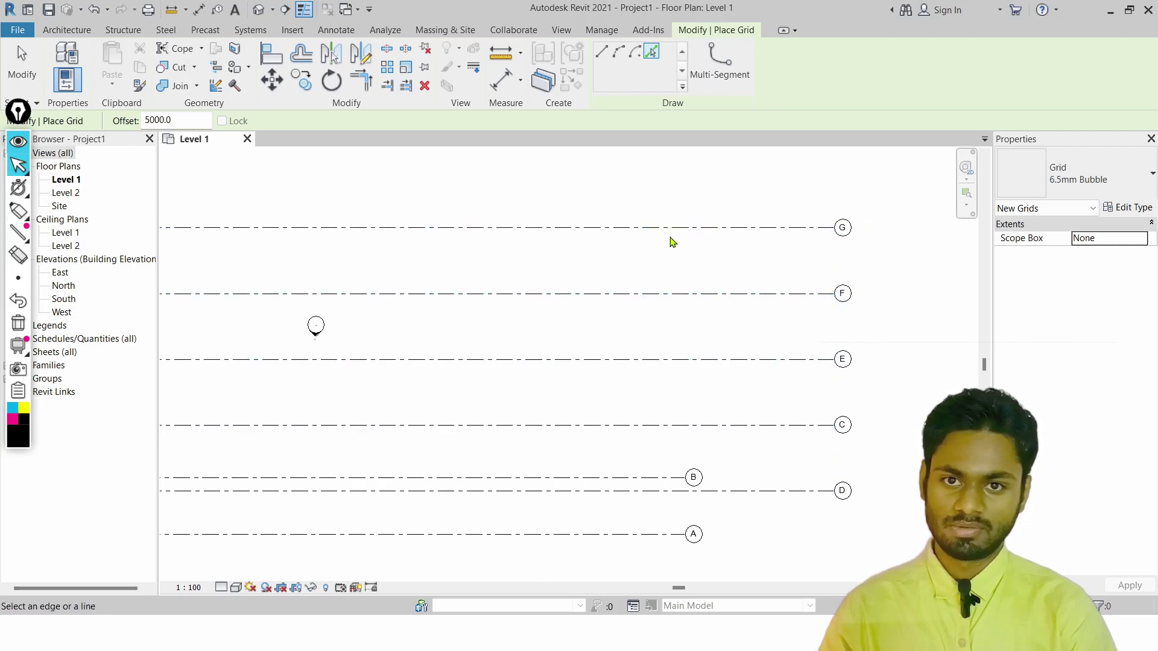
key(Escape)
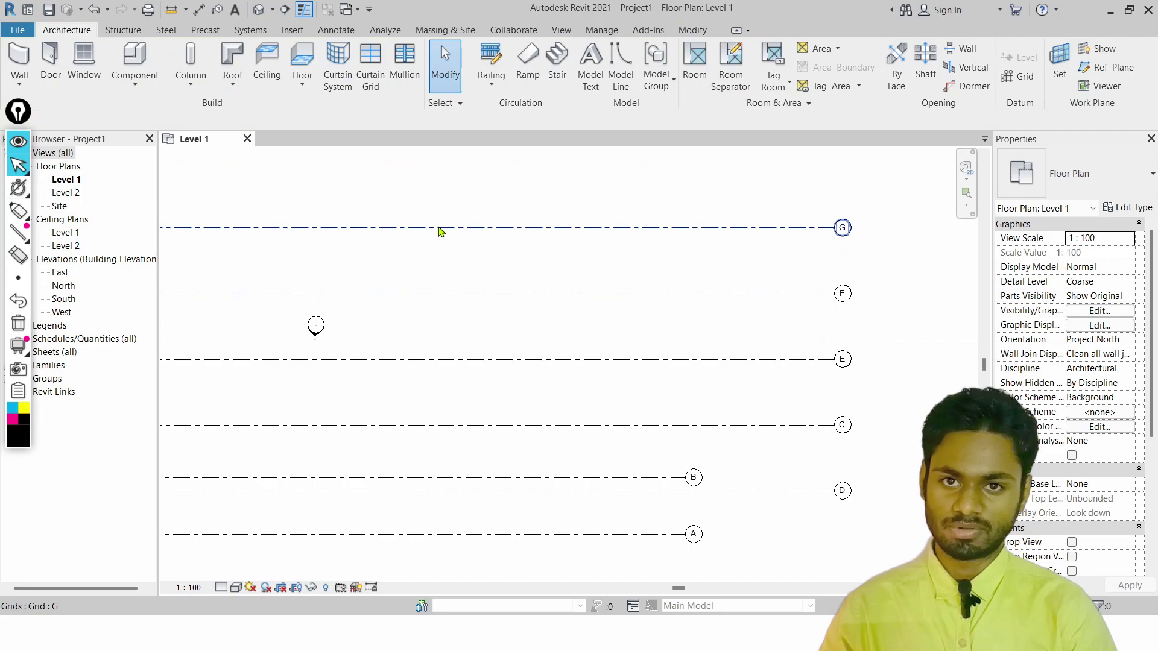
Examine the topmost grid's spacing and end alignment locks, and review the overall grid layout
click(440, 228)
middle_drag(464, 228, 508, 336)
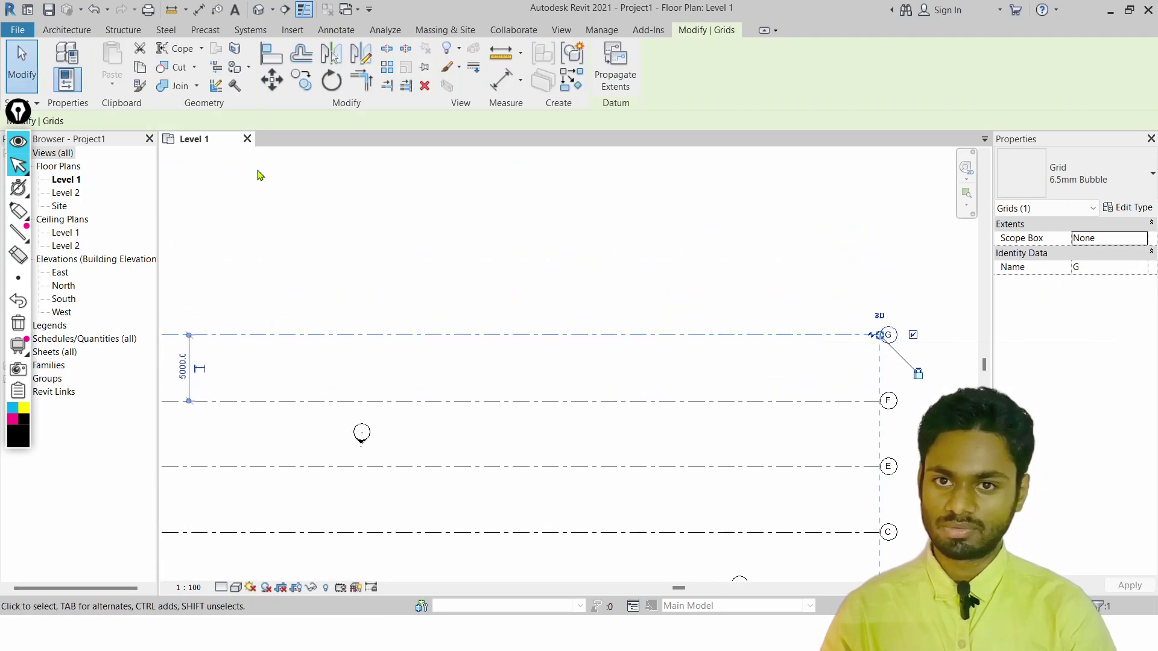
click(18, 141)
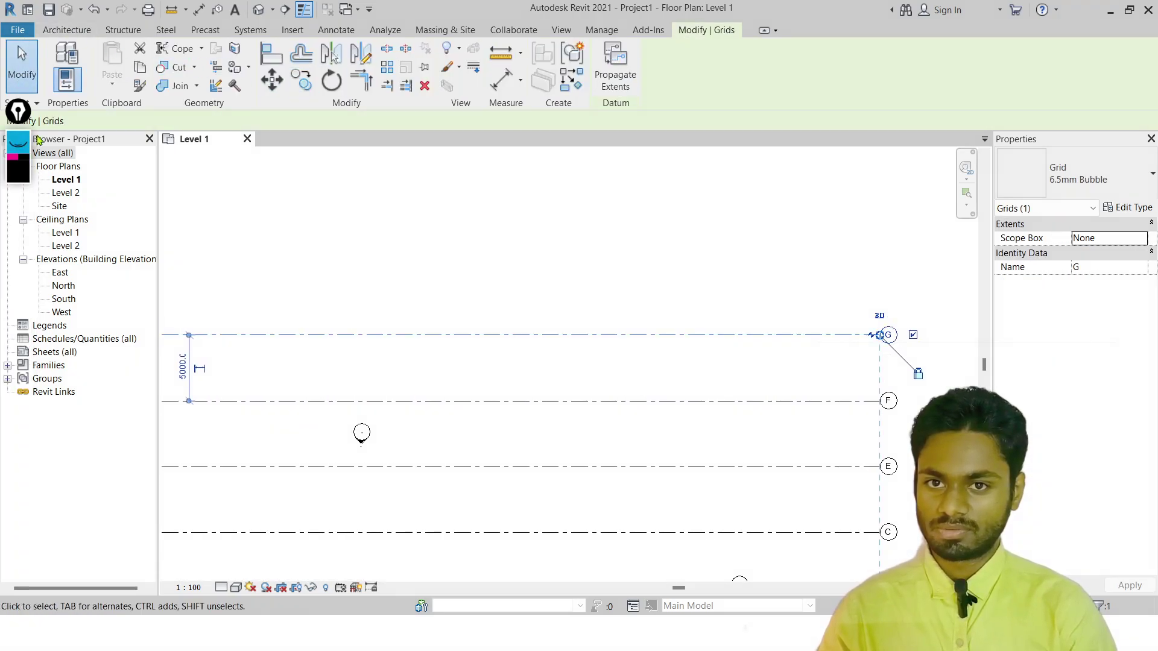
key(super)
click(296, 259)
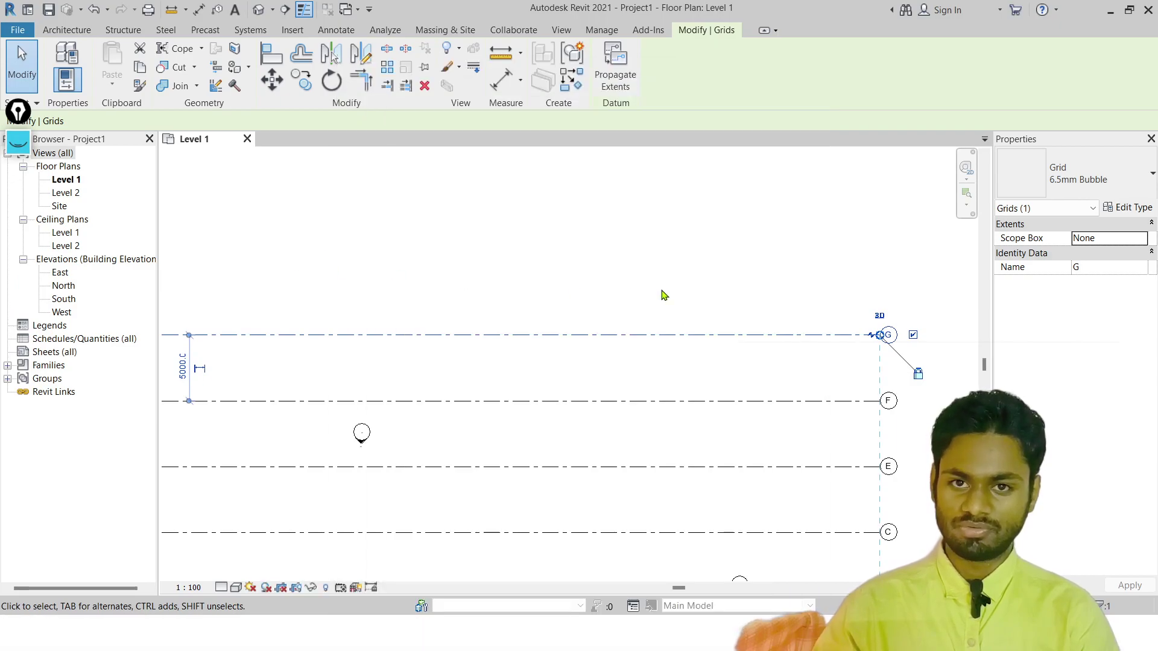
scroll(627, 286, down, 3)
middle_drag(759, 398, 744, 327)
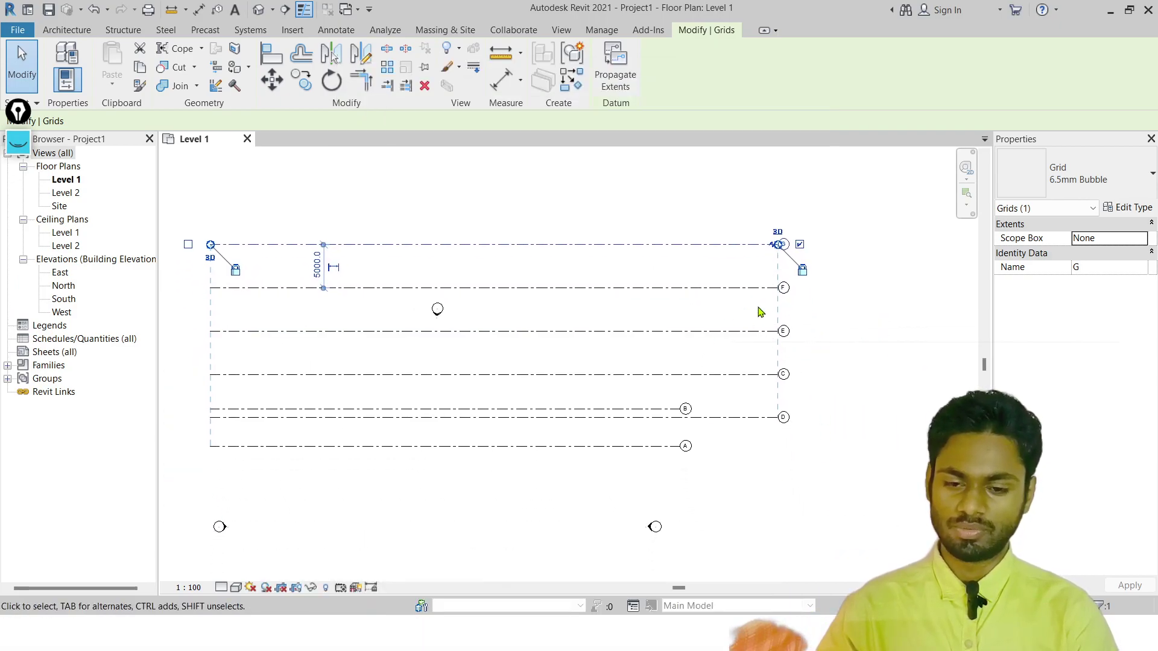
click(632, 317)
middle_drag(632, 317, 650, 474)
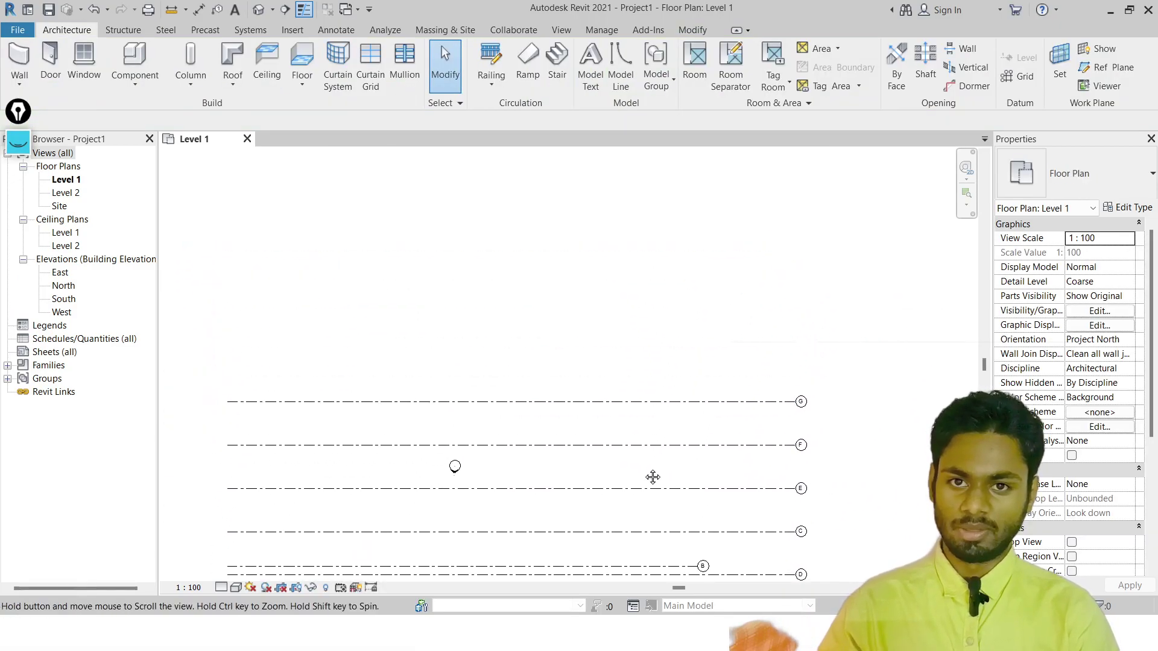
click(18, 143)
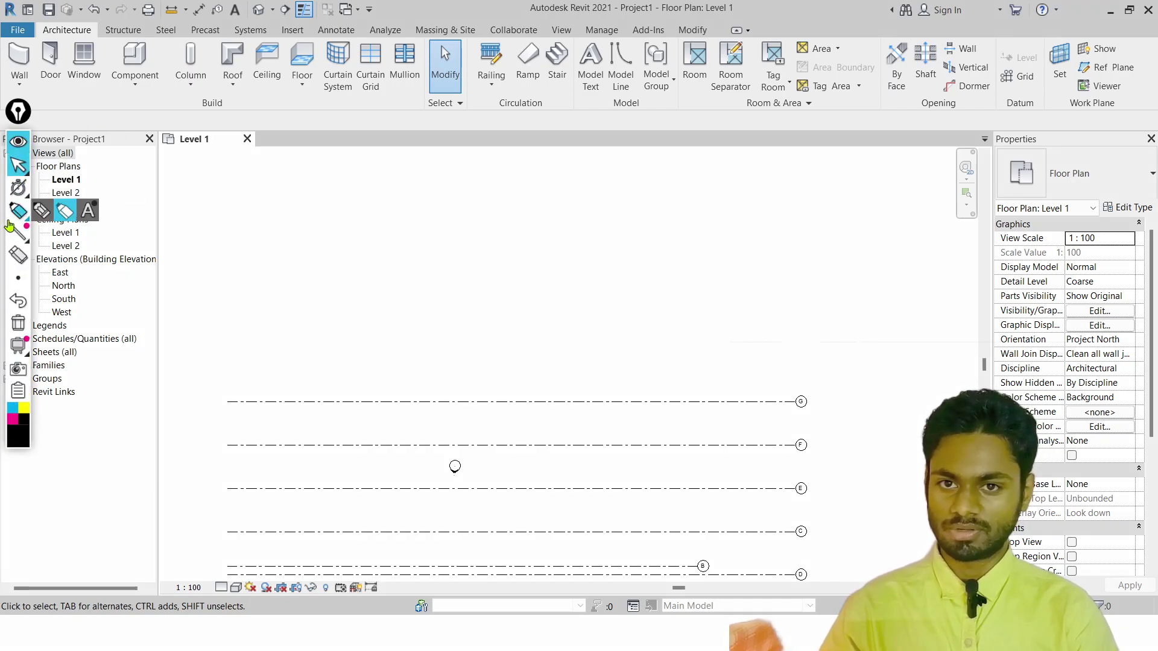
Write C7 and B5 above the grids with the screen annotation pen
mouse_move(20, 192)
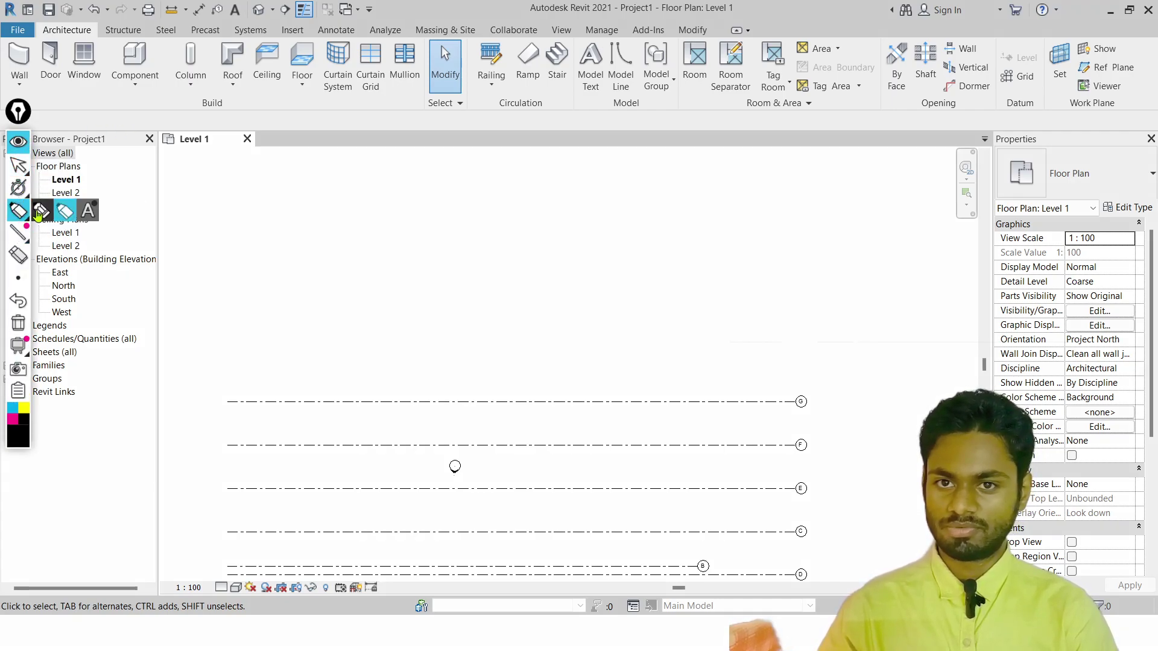
mouse_move(305, 197)
mouse_down()
mouse_move(275, 222)
mouse_move(338, 286)
mouse_up()
mouse_move(347, 199)
mouse_down()
mouse_move(432, 199)
mouse_move(433, 301)
mouse_up()
drag(407, 259, 506, 252)
mouse_move(651, 182)
mouse_down()
mouse_move(680, 307)
mouse_move(702, 256)
mouse_move(649, 303)
mouse_up()
drag(776, 227, 761, 292)
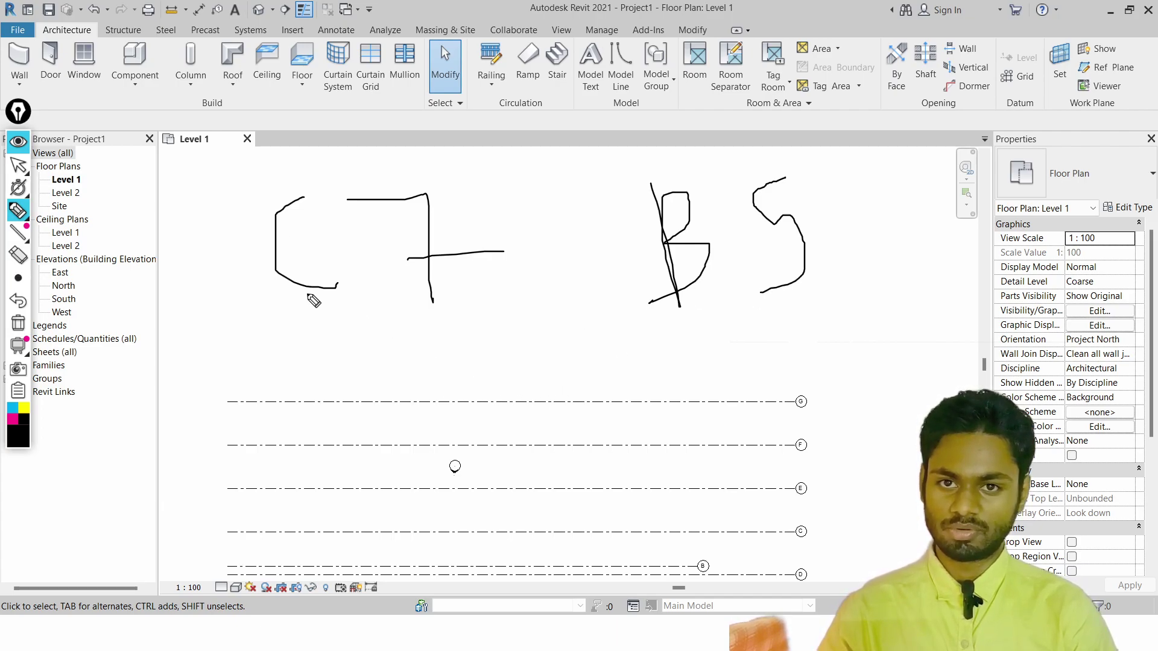
Annotate C as 1st with H and 7 as 2nd with V, and clear all the pen markings
drag(275, 269, 211, 303)
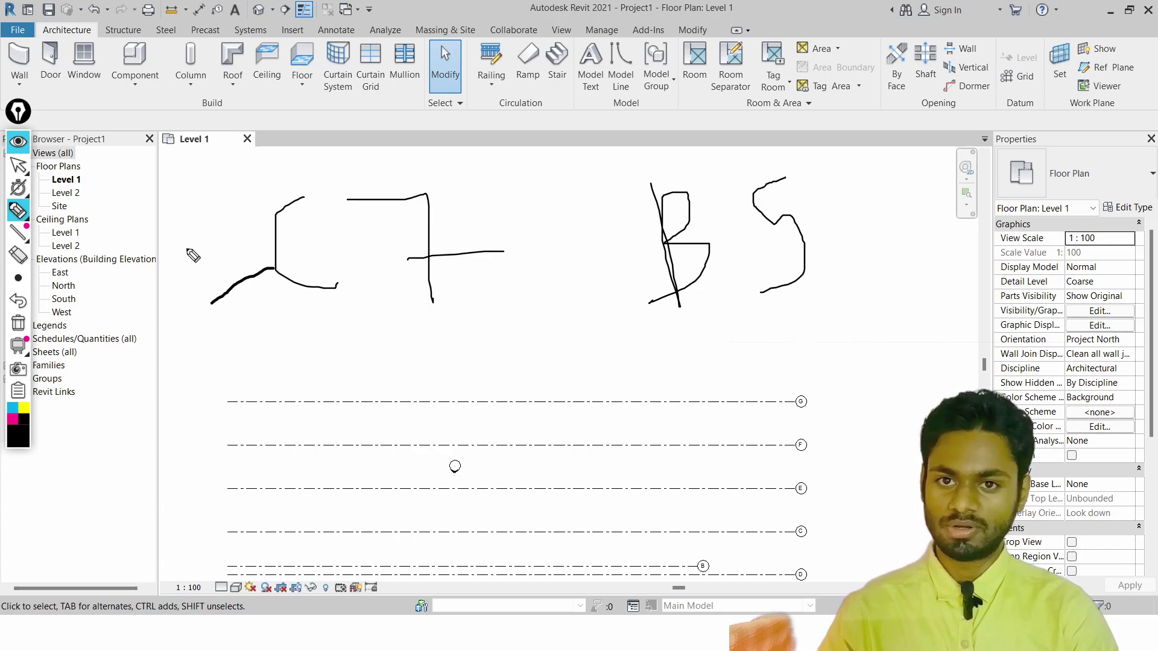
mouse_move(161, 314)
mouse_down()
mouse_move(160, 349)
mouse_move(186, 374)
mouse_up()
mouse_move(227, 323)
mouse_down()
mouse_move(244, 383)
mouse_move(144, 517)
mouse_up()
mouse_move(163, 463)
mouse_down()
mouse_move(169, 514)
mouse_move(173, 485)
mouse_up()
drag(445, 282, 545, 439)
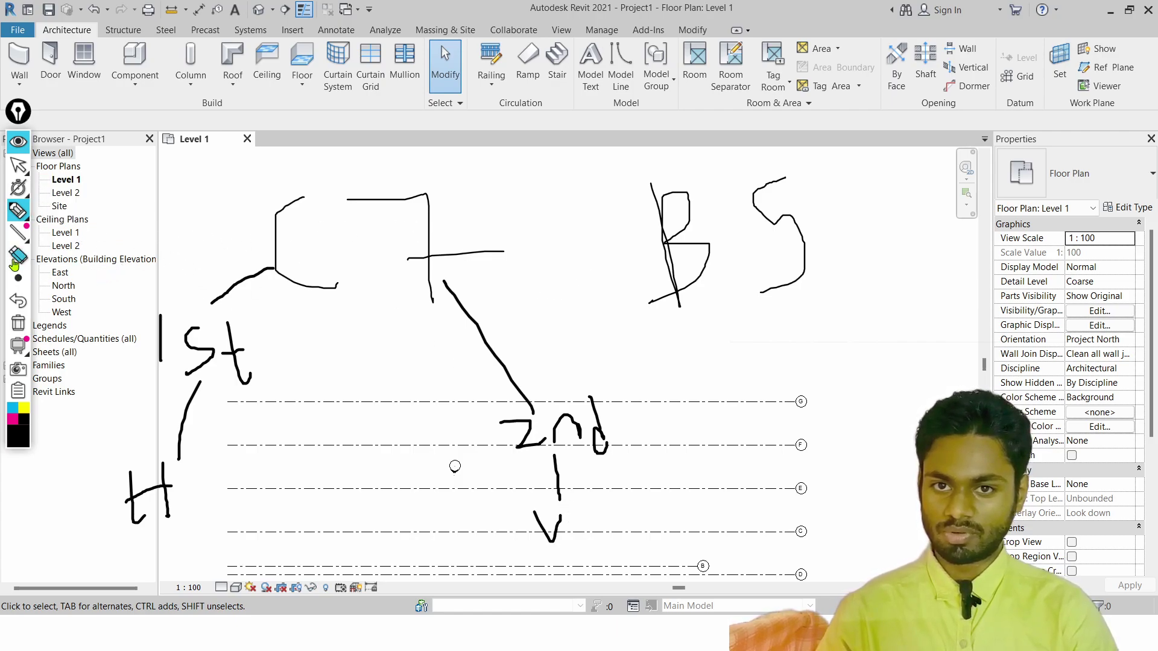
click(15, 326)
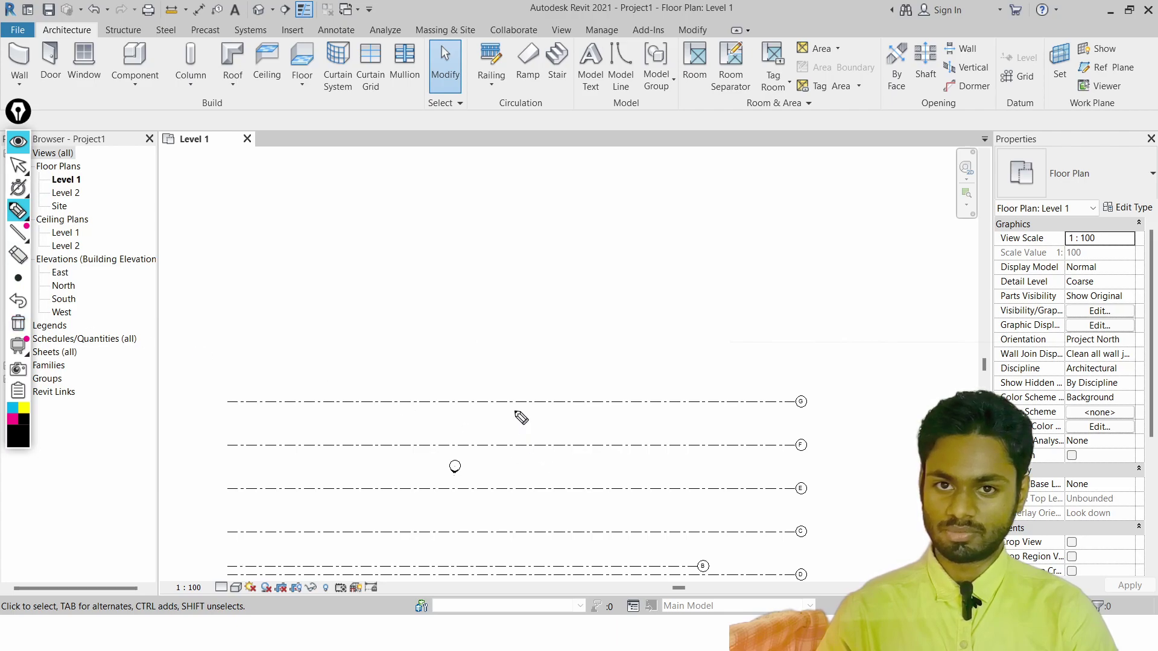
Write a large C7 across the upper part of the screen with the annotation pen, and return to pointer mode
drag(448, 26, 343, 82)
drag(369, 128, 452, 138)
mouse_move(508, 73)
mouse_down()
mouse_move(589, 145)
mouse_move(588, 163)
mouse_up()
drag(550, 112, 654, 111)
key(ctrl+shift+1)
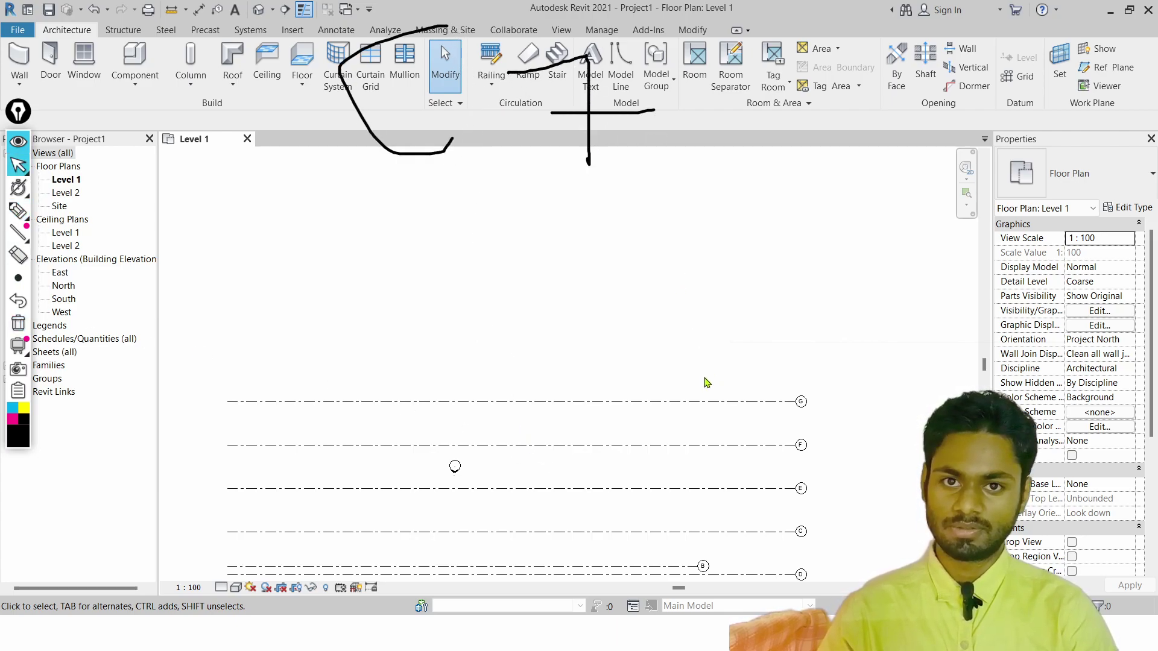
Examine grids B and C and their spacing to the neighbouring grids in the Level 1 plan
scroll(702, 381, up, 1)
middle_drag(721, 475, 739, 291)
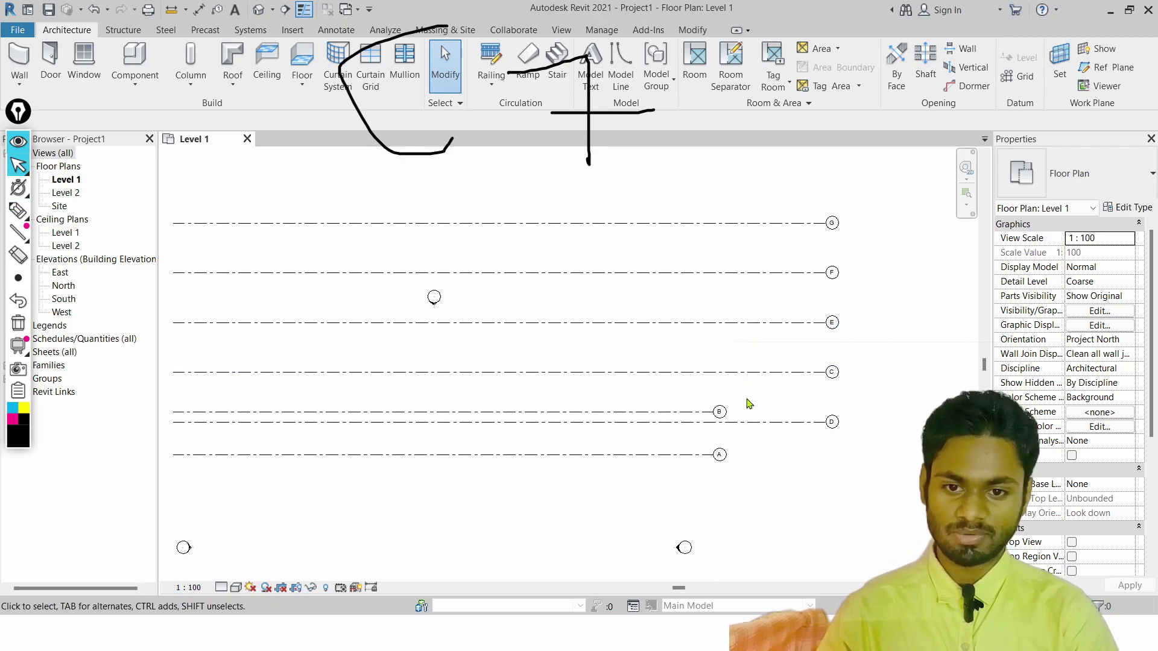
scroll(744, 403, up, 1)
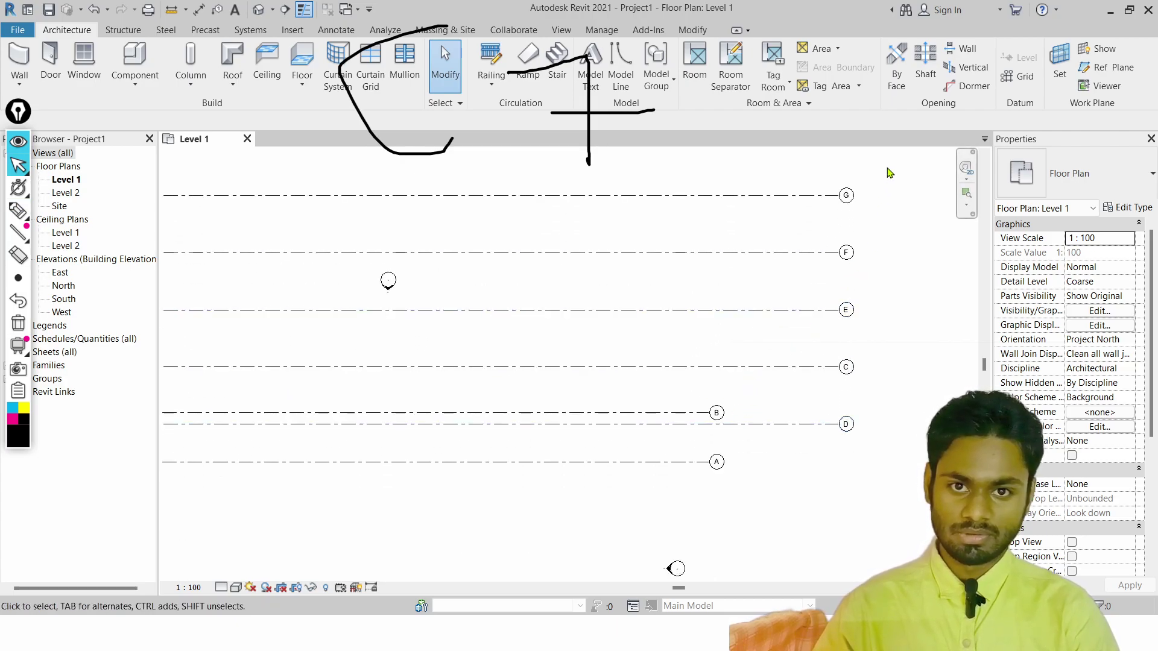
click(709, 415)
click(765, 434)
click(803, 376)
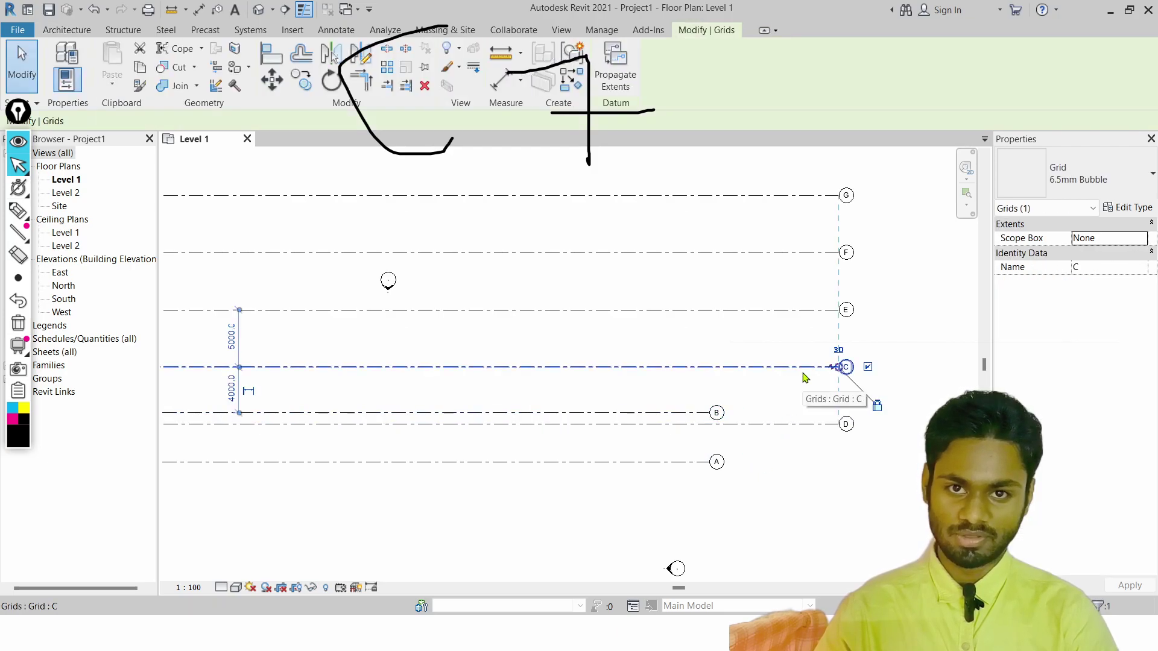
click(557, 364)
scroll(532, 363, down, 3)
middle_drag(415, 377, 442, 419)
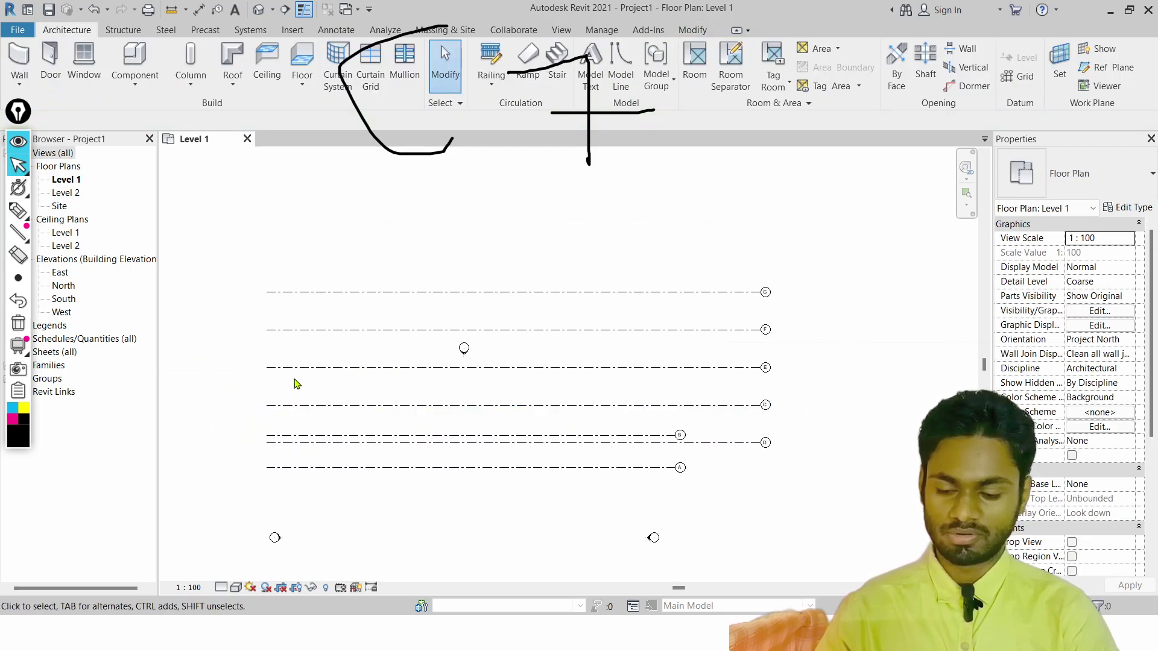
scroll(503, 463, up, 3)
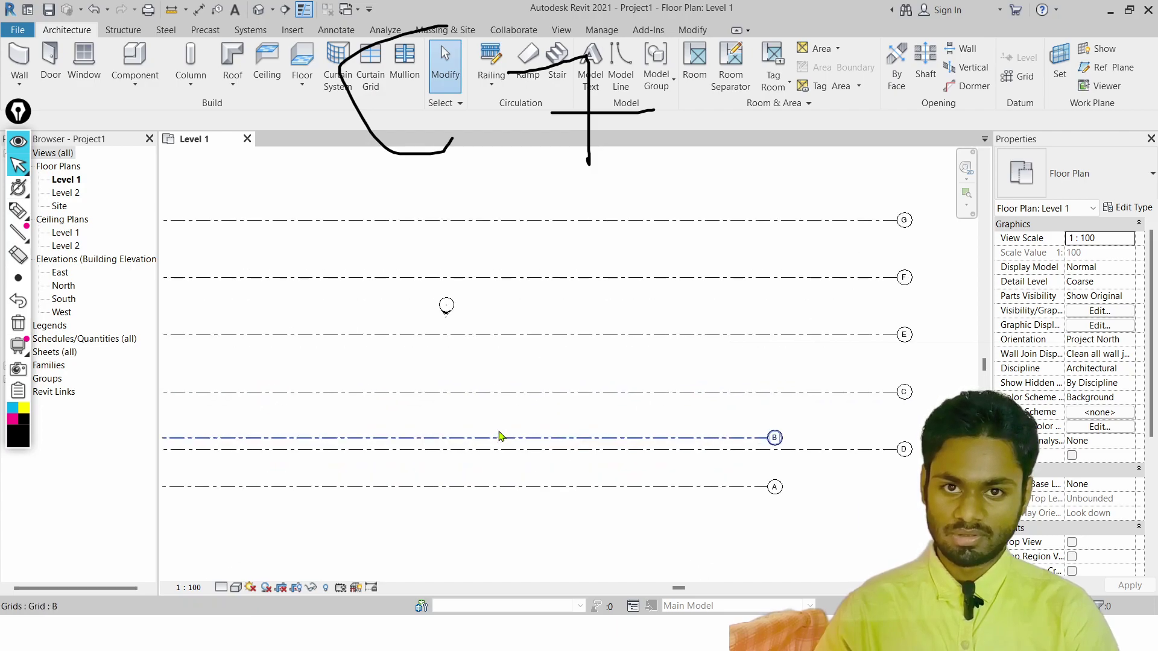
scroll(678, 444, down, 2)
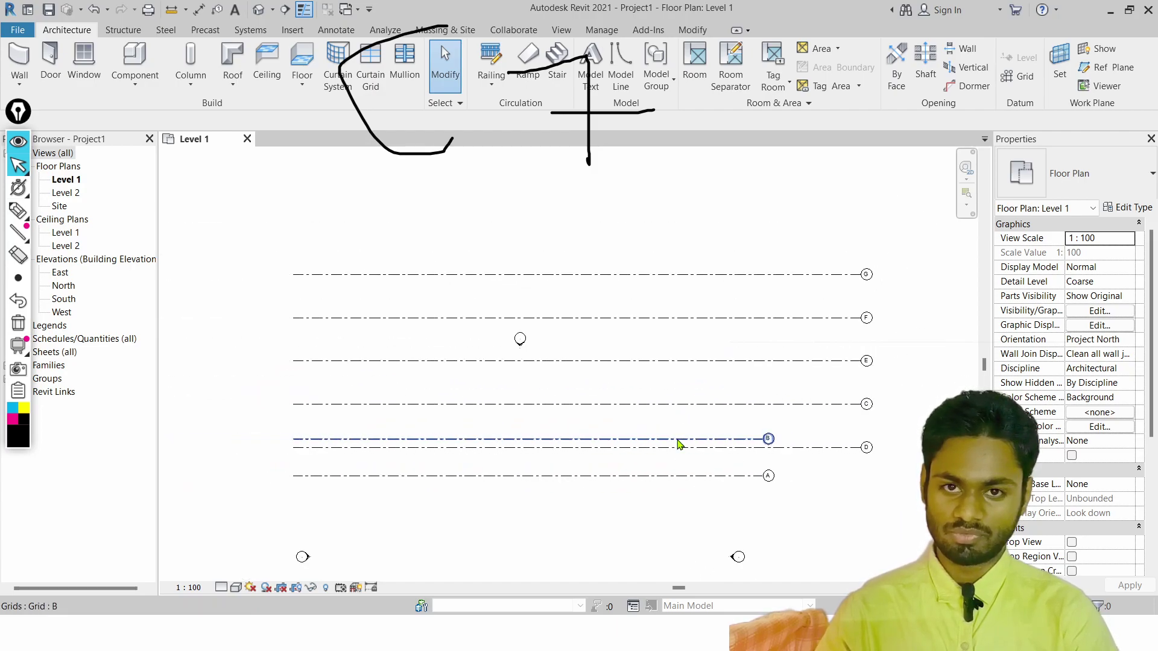
Delete grids A and B together, and window-select across the remaining horizontal grids
click(677, 439)
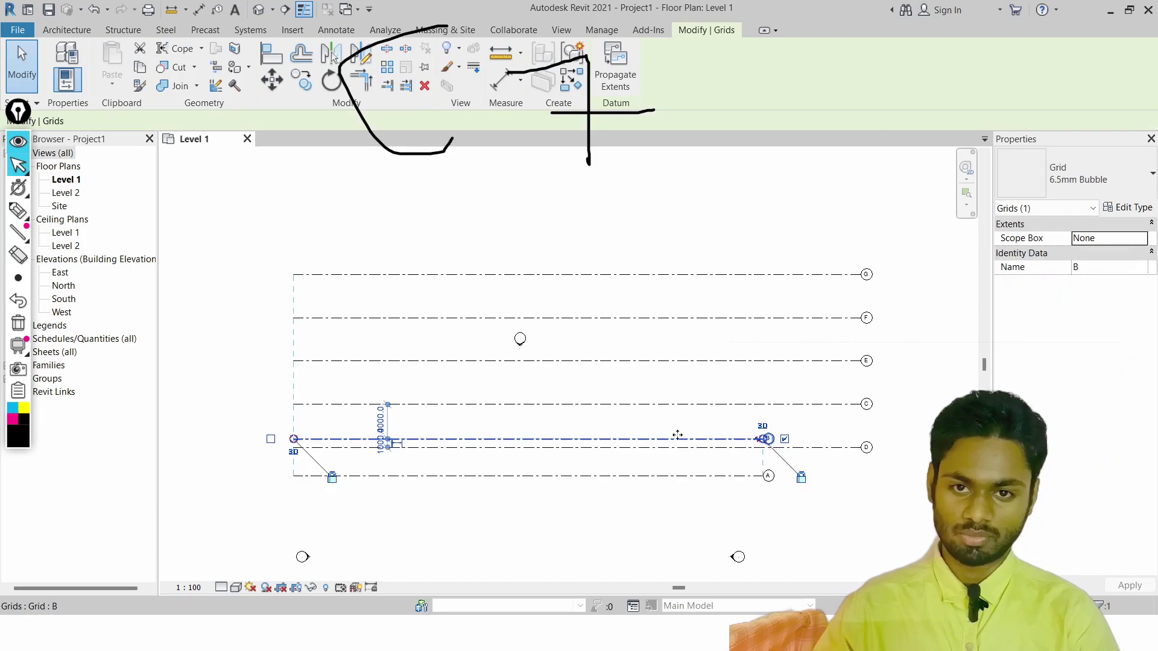
ctrl+click(760, 476)
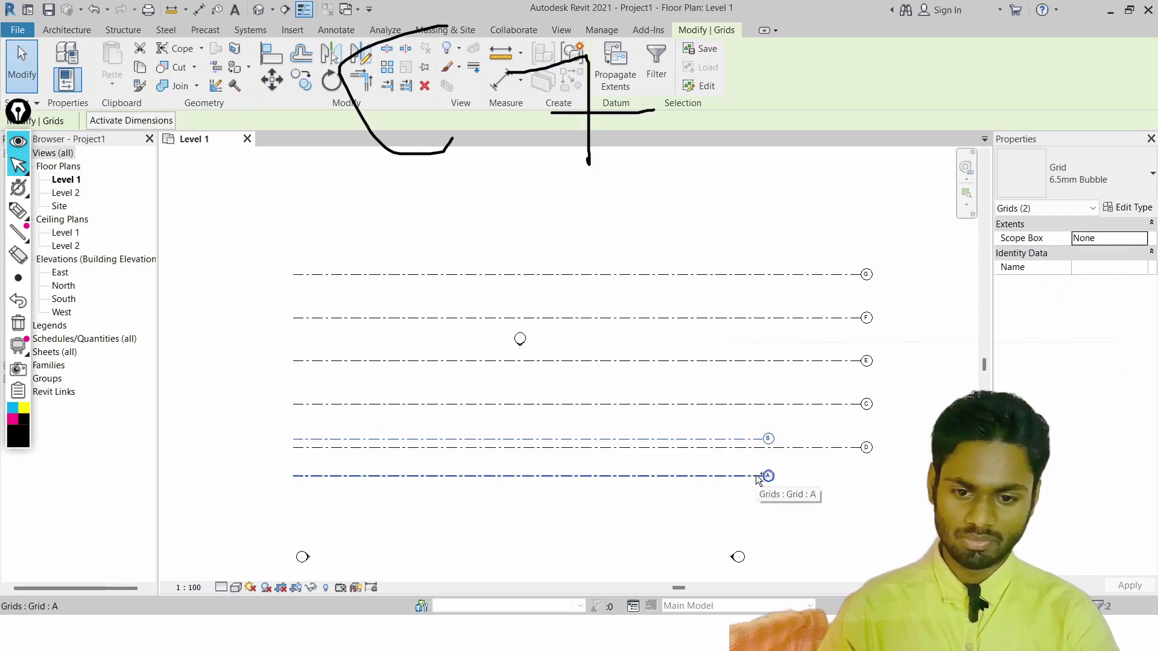
click(751, 437)
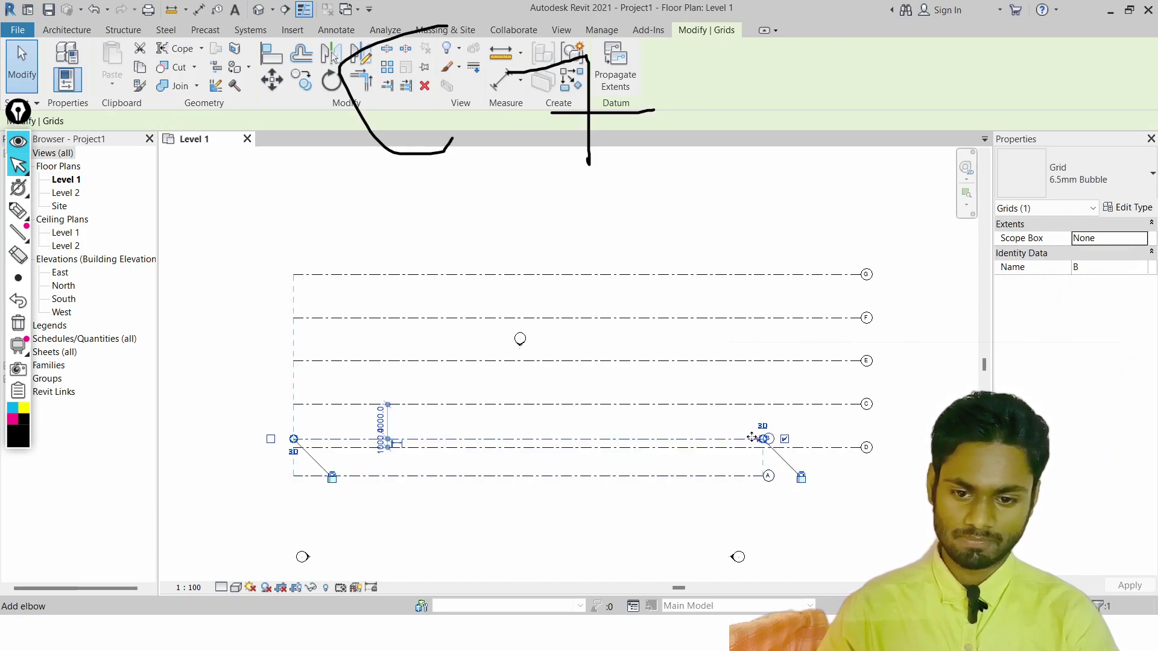
ctrl+click(740, 476)
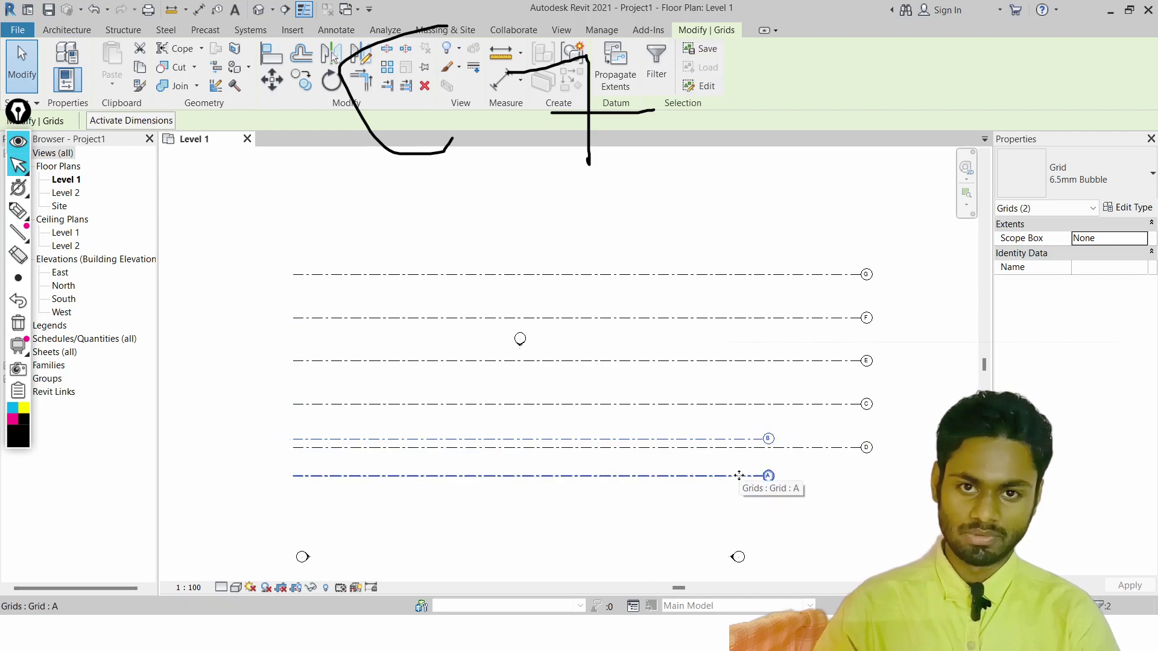
key(Delete)
drag(807, 260, 666, 512)
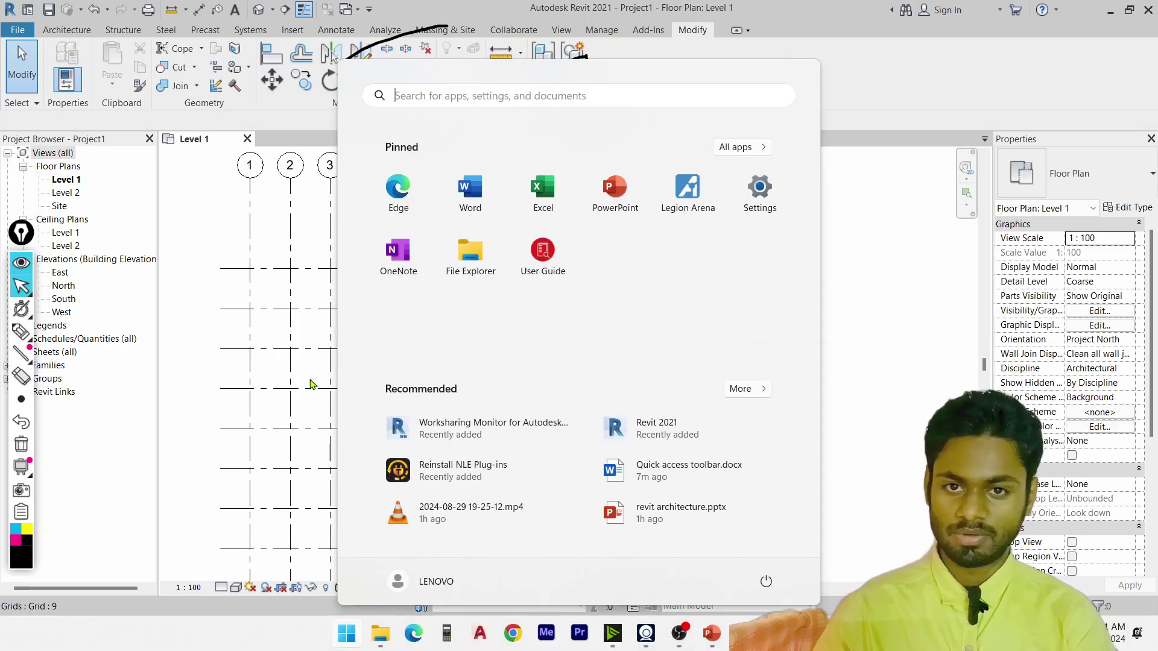
Examine the column at the intersection of grids C and 7 and the surrounding intersections of lettered and numbered grids
click(311, 384)
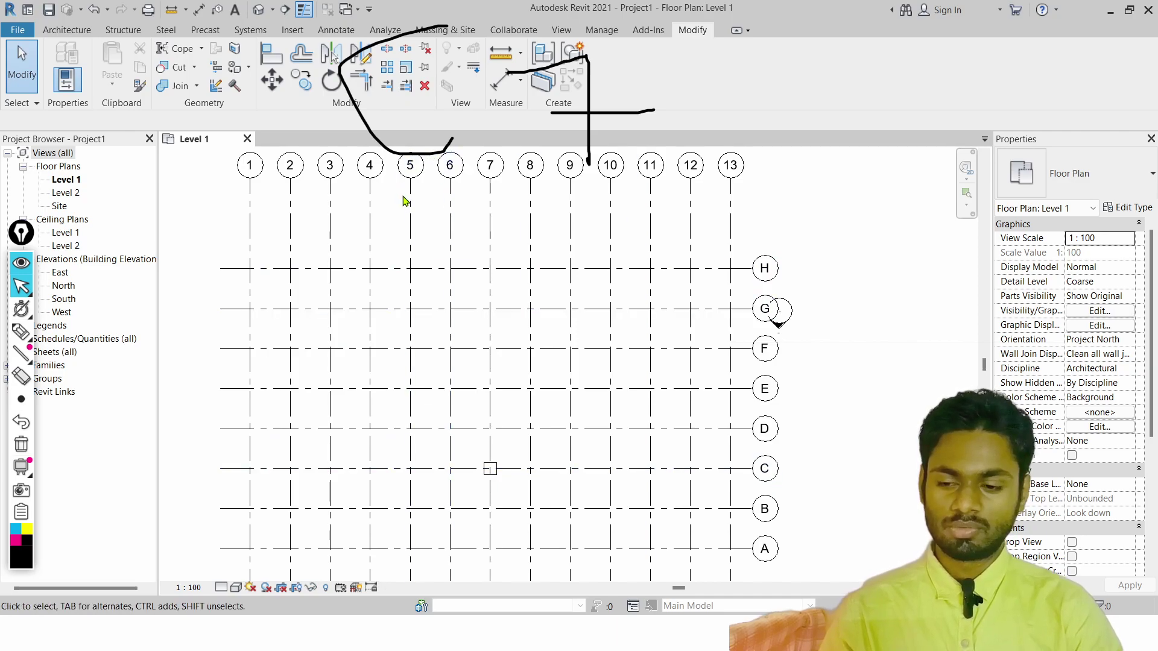
scroll(599, 222, down, 2)
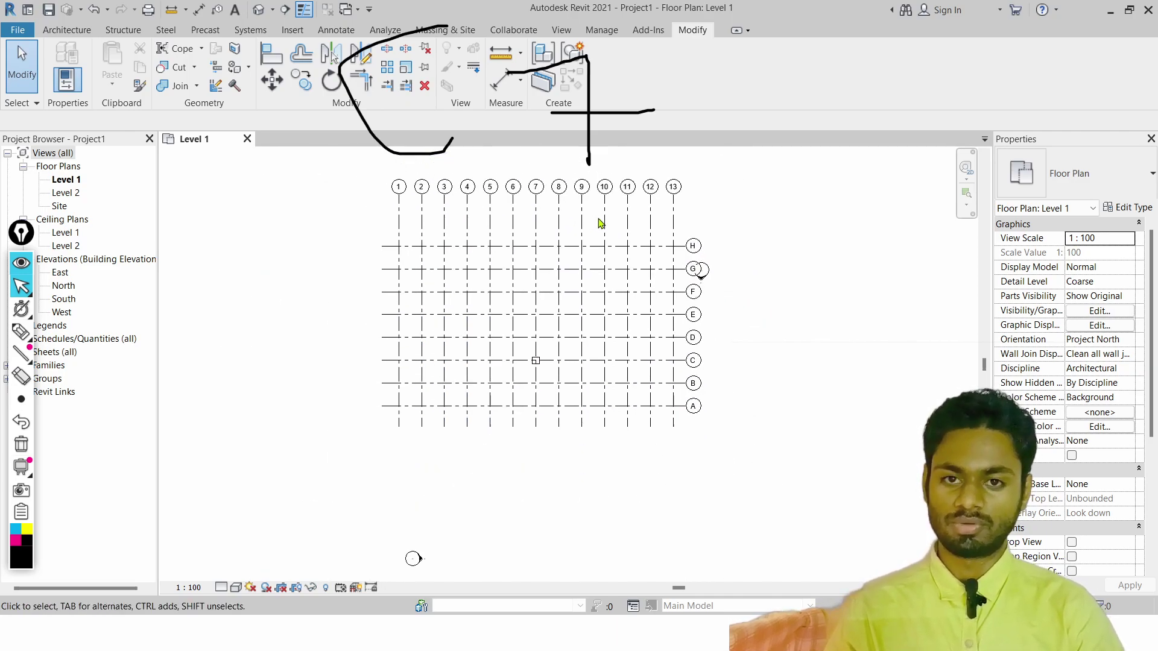
scroll(541, 370, up, 5)
scroll(541, 352, down, 3)
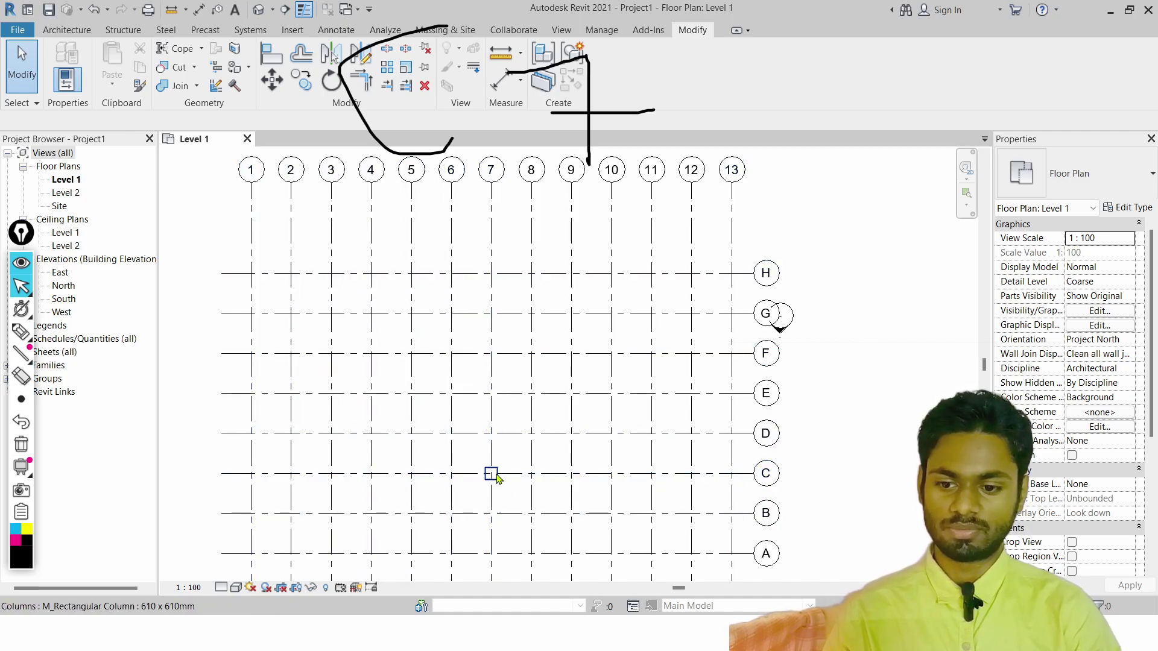
scroll(492, 474, up, 3)
scroll(492, 473, down, 5)
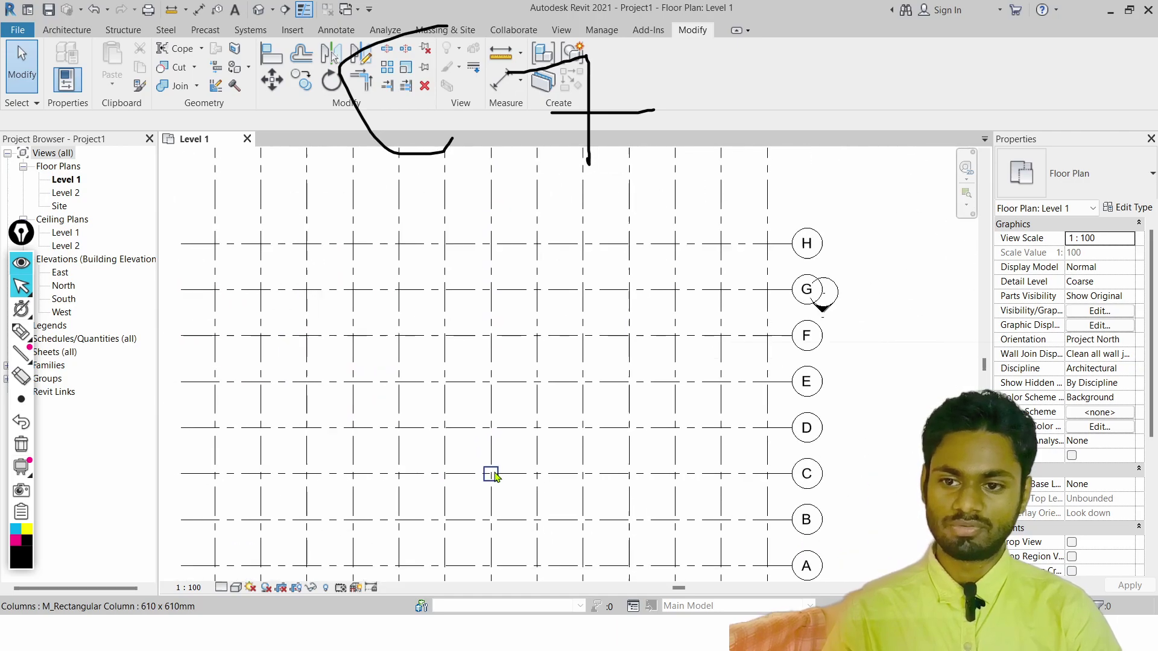
scroll(493, 475, up, 4)
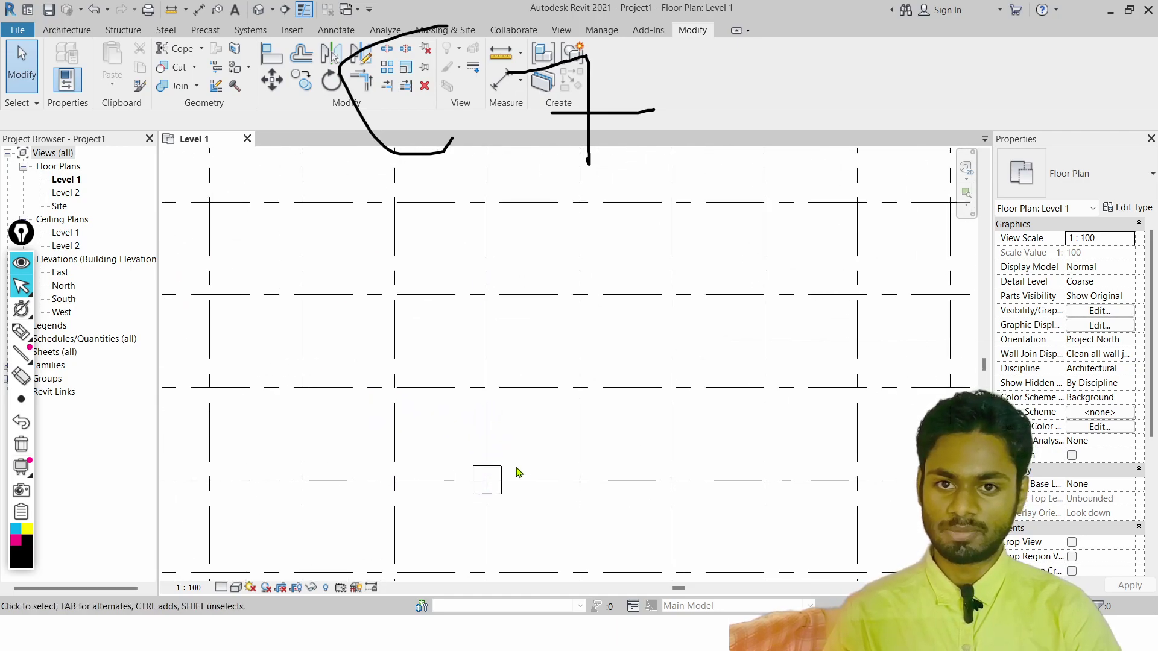
scroll(504, 470, up, 5)
middle_drag(530, 460, 442, 343)
scroll(405, 306, down, 8)
middle_drag(406, 305, 432, 494)
scroll(523, 472, down, 4)
scroll(522, 472, up, 3)
scroll(434, 407, up, 5)
scroll(433, 416, down, 5)
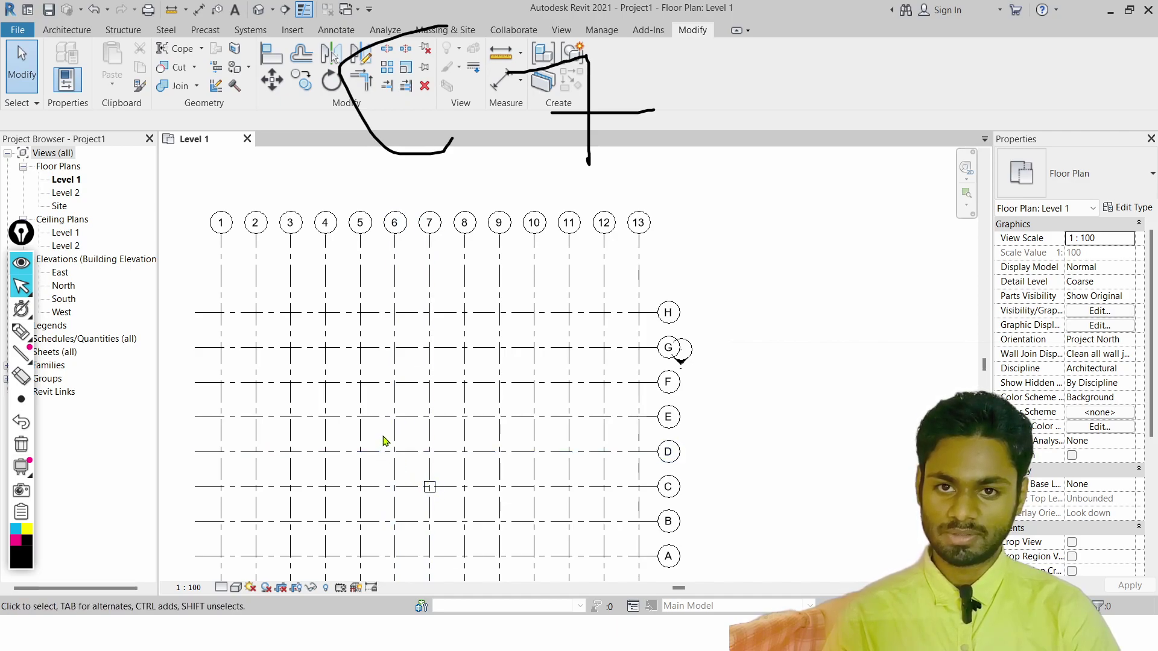
drag(381, 435, 396, 450)
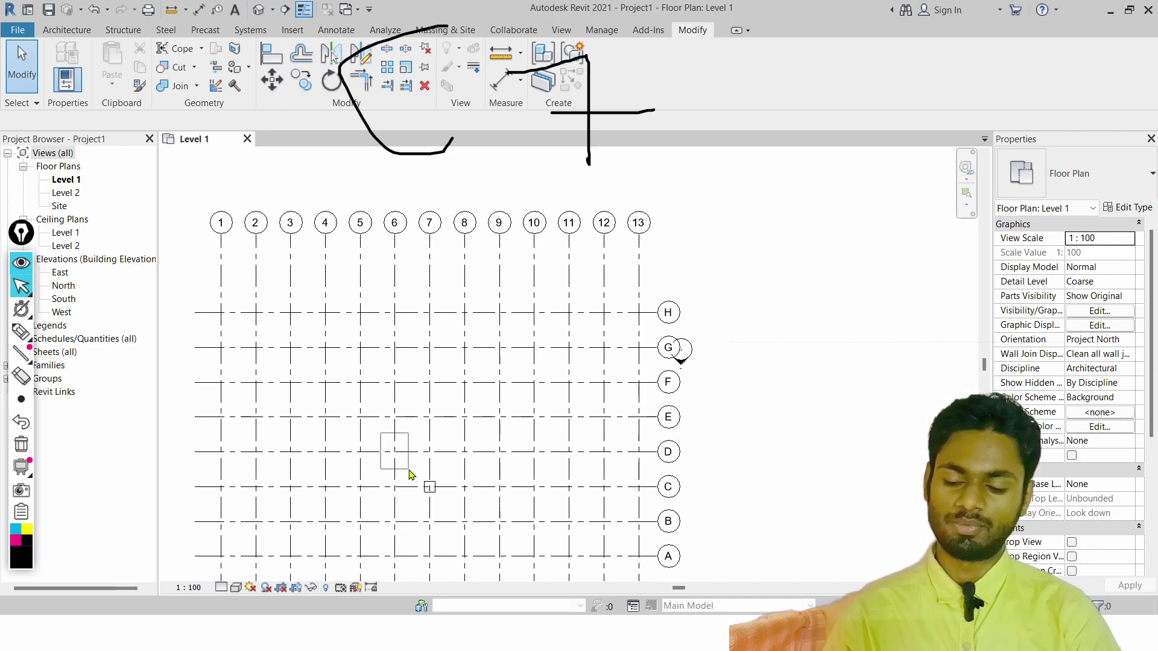
drag(408, 471, 411, 470)
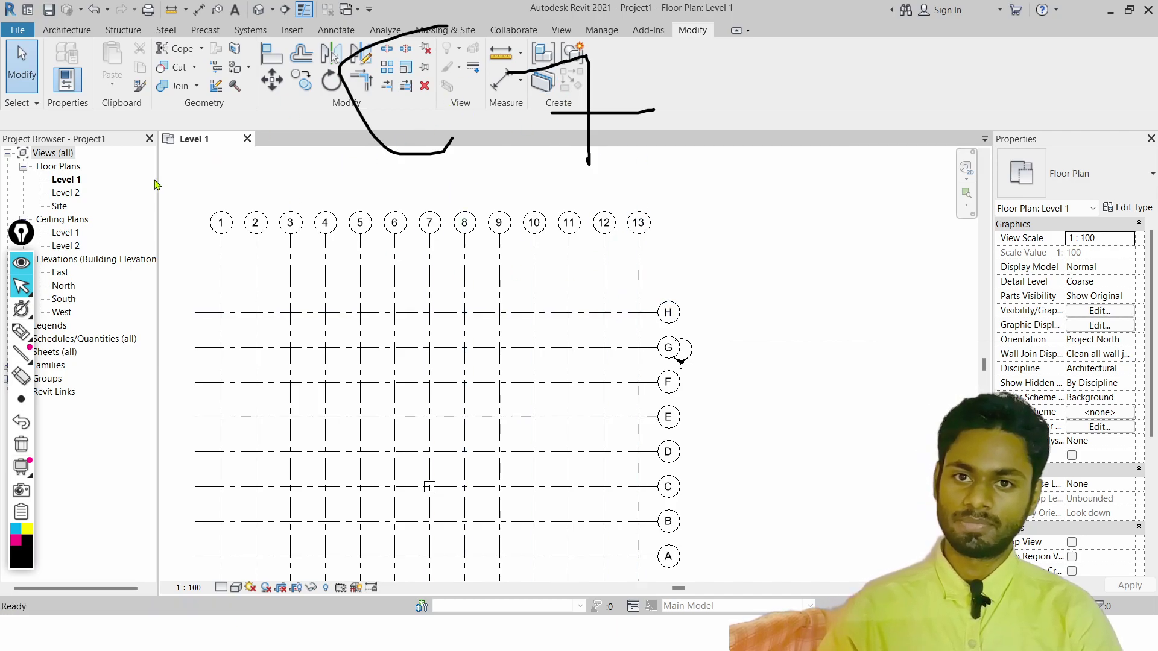
Clear the screen annotations, and tick off Grid Line and Line on the Lecture 7 slide in PowerPoint
click(23, 449)
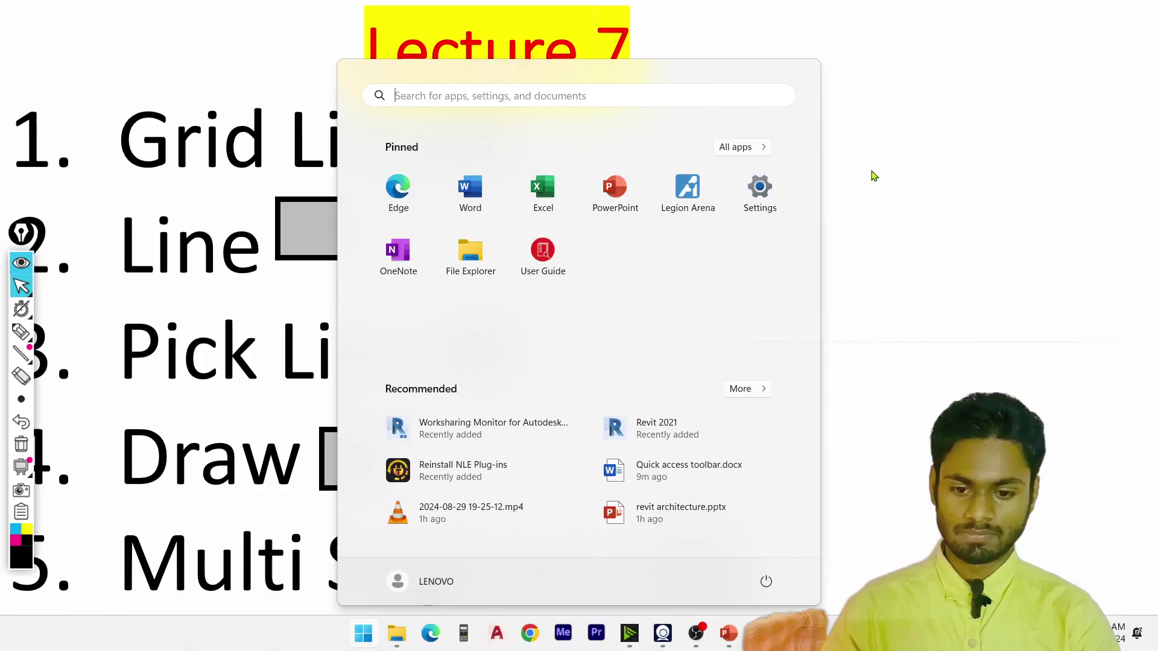
click(874, 175)
click(504, 138)
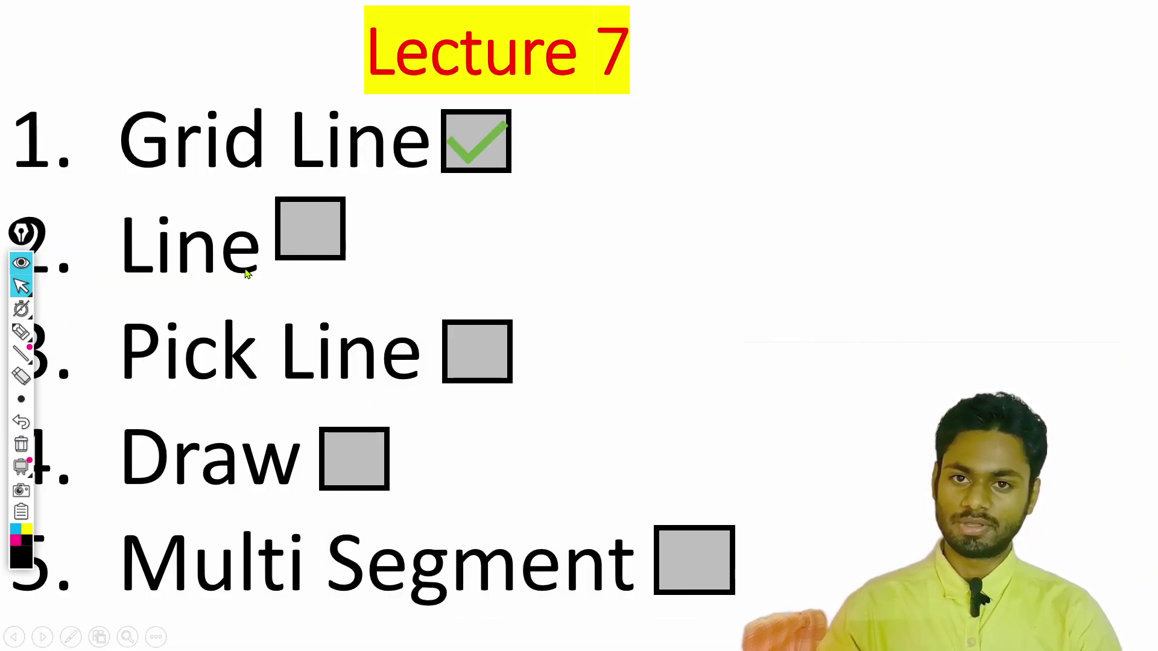
click(320, 241)
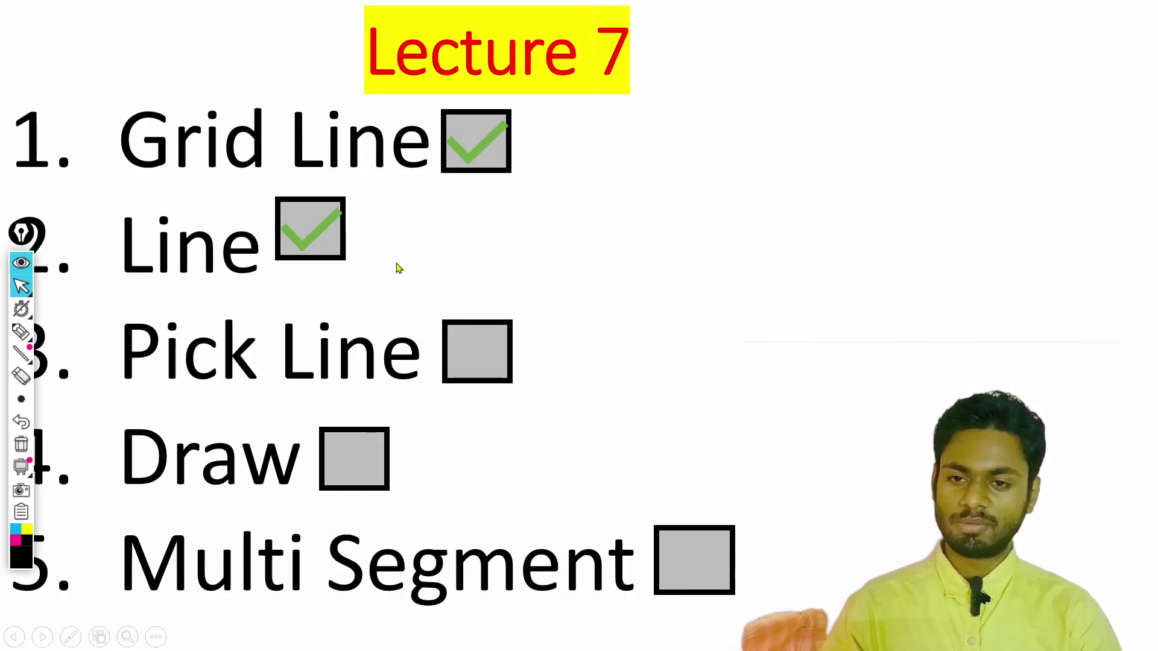
Switch to Revit and draw a zigzag chain of five model lines above the grids, the first horizontal and about 22000 mm long
key(alt+Tab)
scroll(476, 193, down, 1)
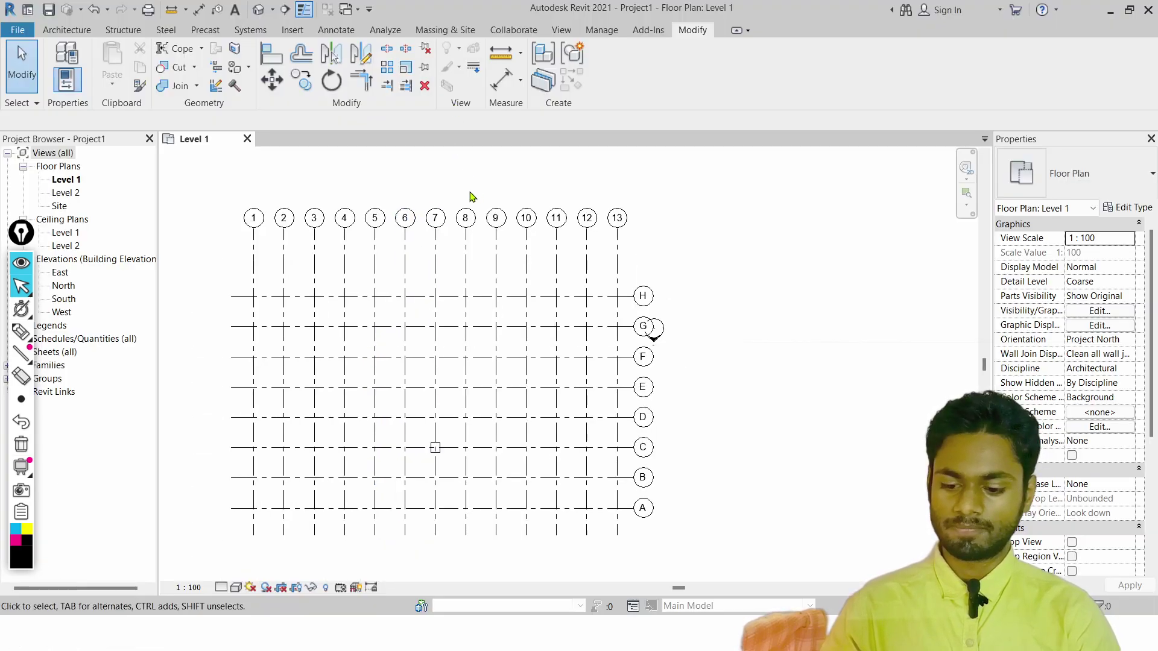
key(l)
key(i)
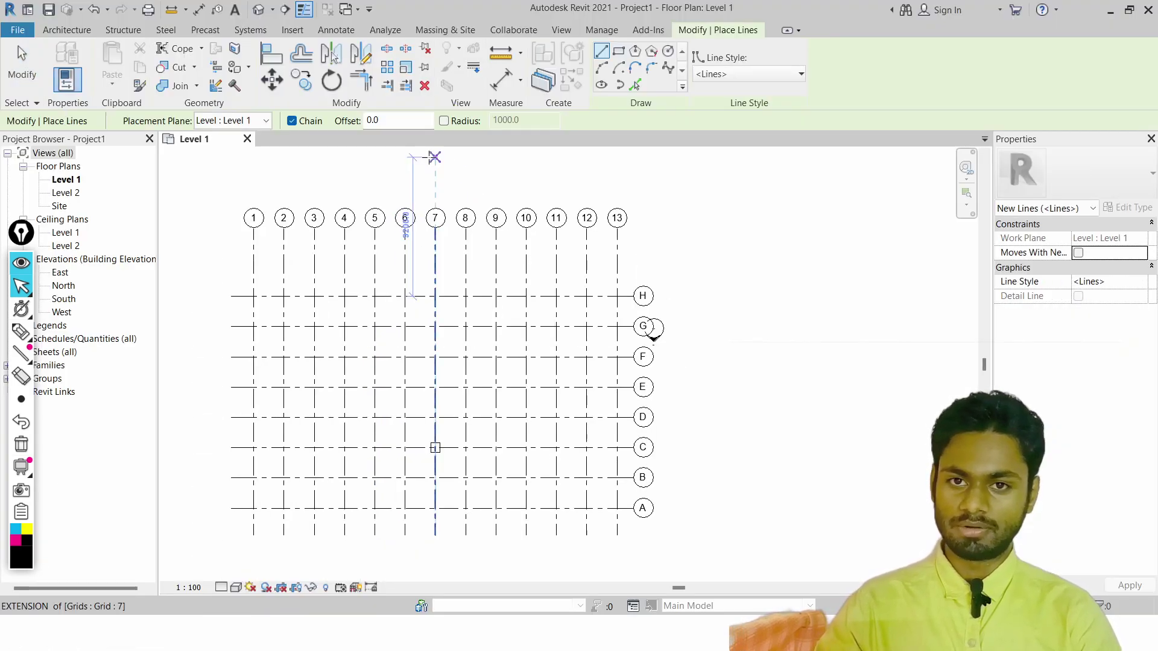
middle_drag(599, 194, 490, 360)
click(368, 257)
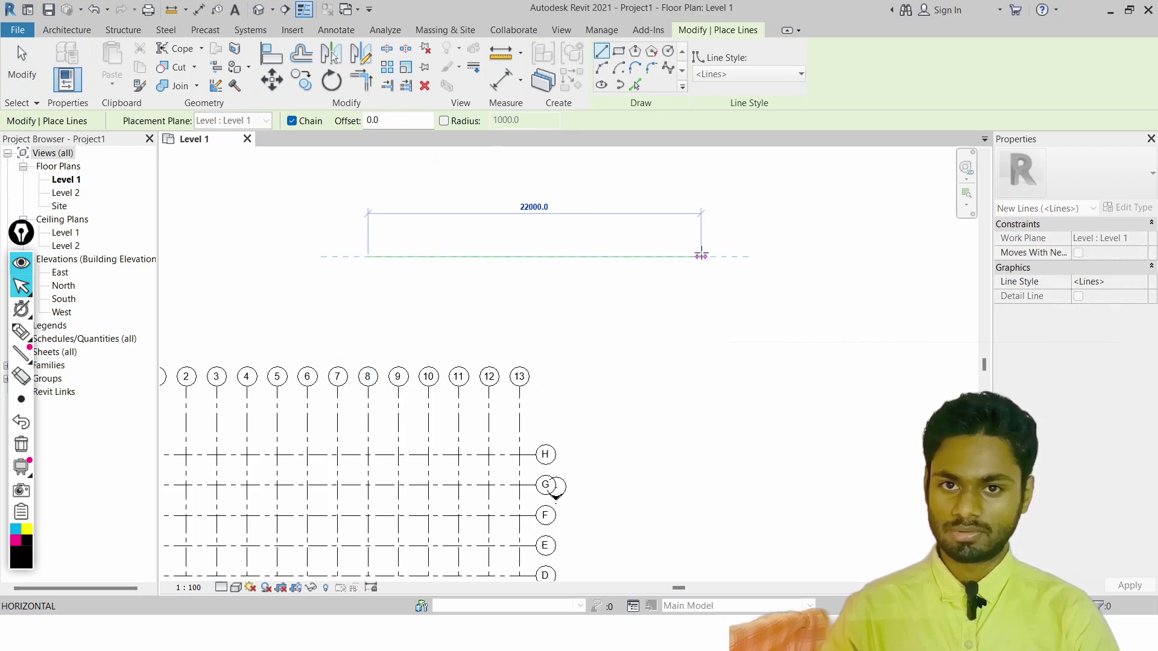
click(703, 257)
click(701, 384)
click(631, 315)
click(631, 442)
click(794, 442)
key(Escape)
key(Escape)
middle_drag(736, 240, 649, 344)
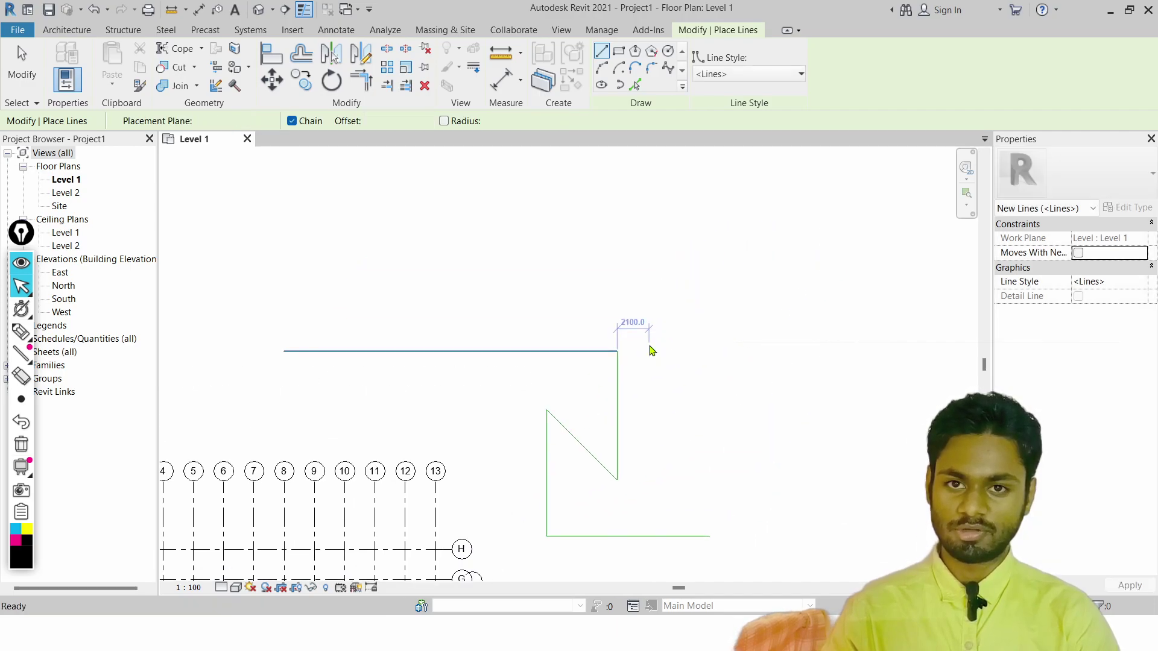
click(25, 67)
click(67, 29)
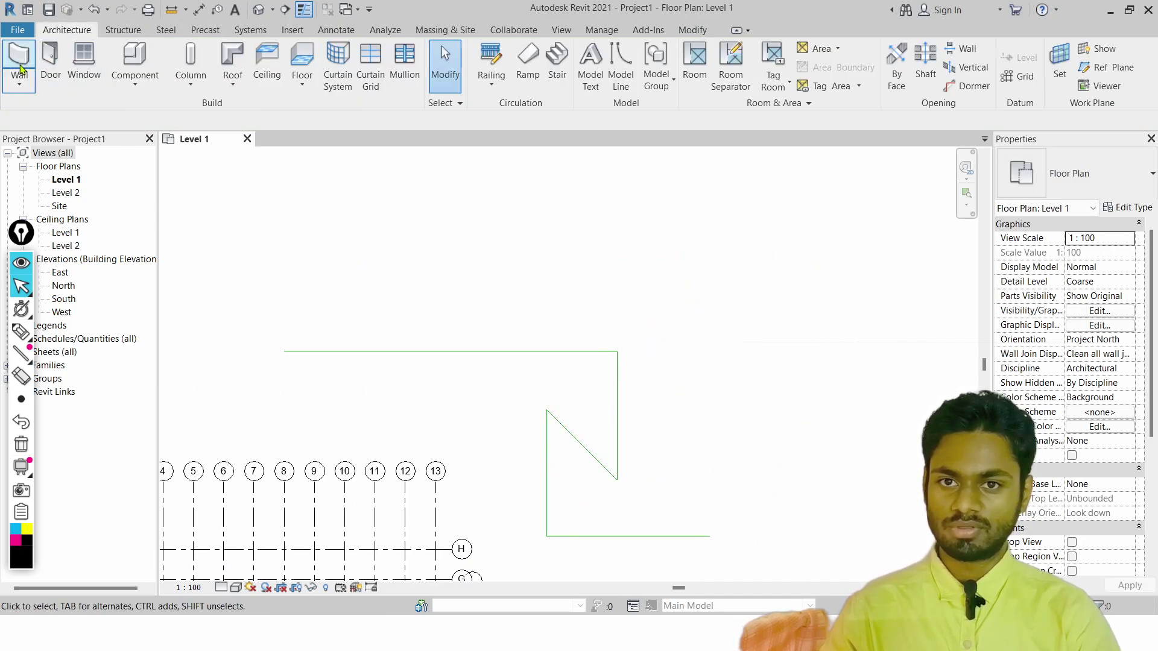
click(20, 59)
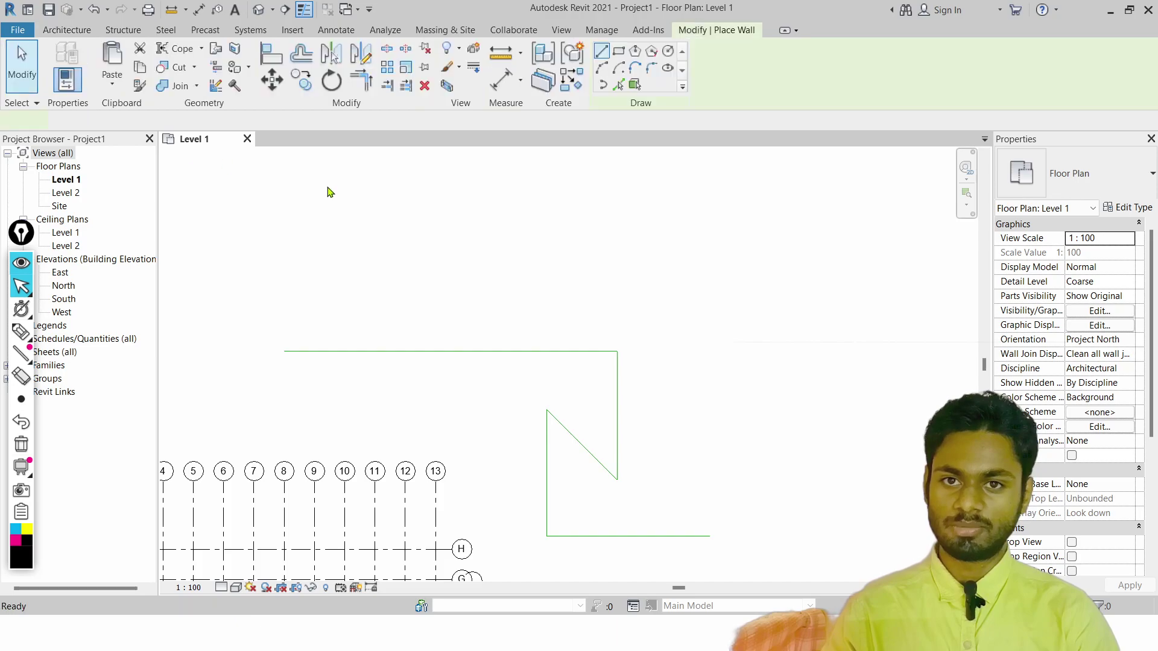
click(299, 235)
key(Escape)
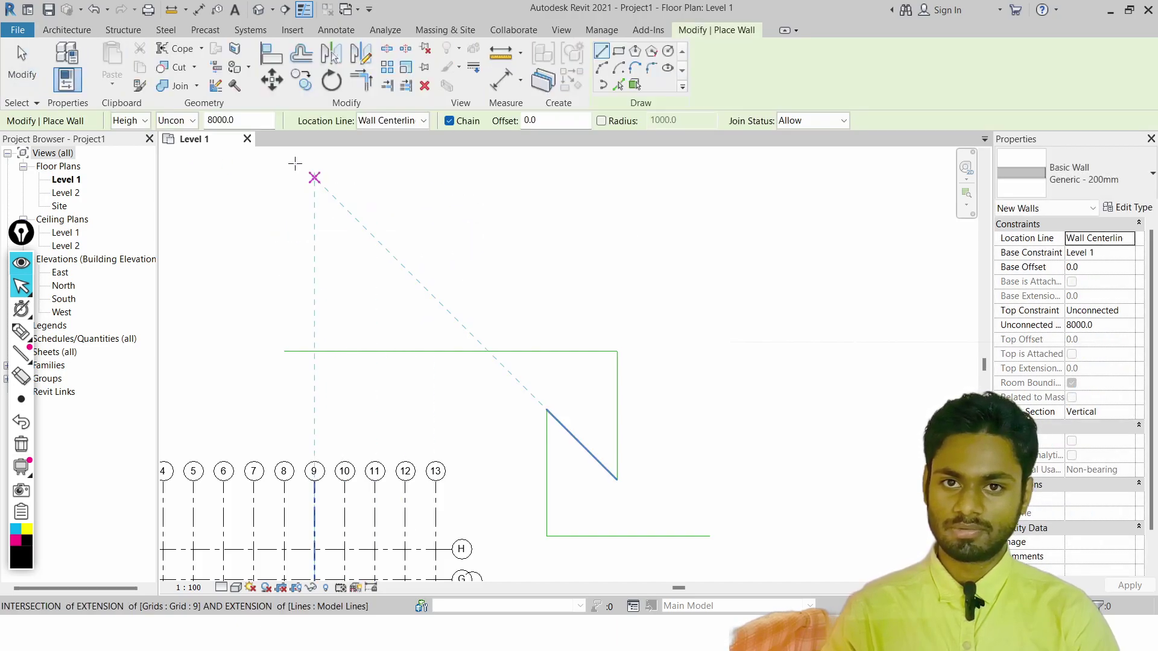
click(52, 31)
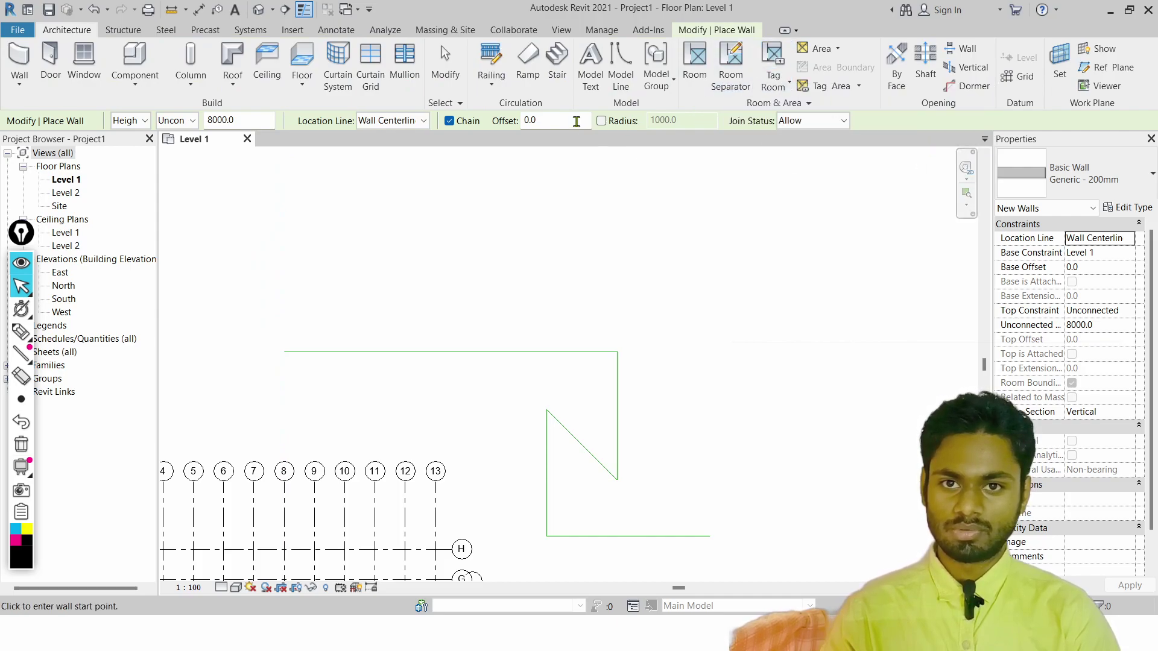
click(19, 62)
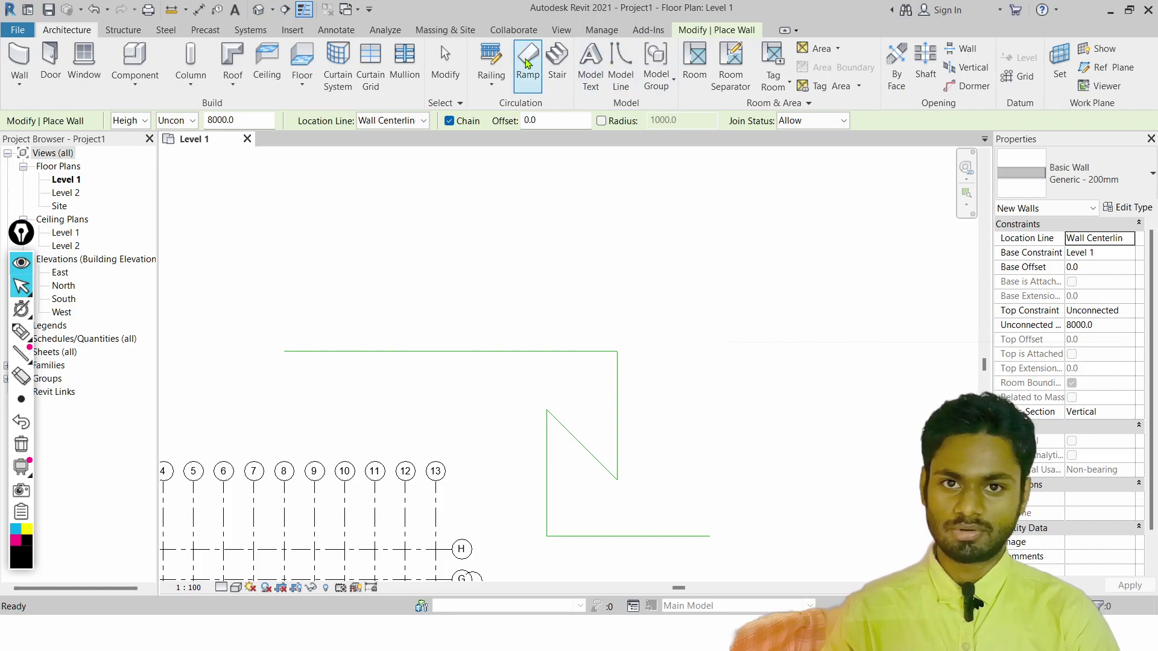
click(445, 63)
Draw a slightly sloping straight grid line just above the zigzag chain of model lines
key(g)
key(r)
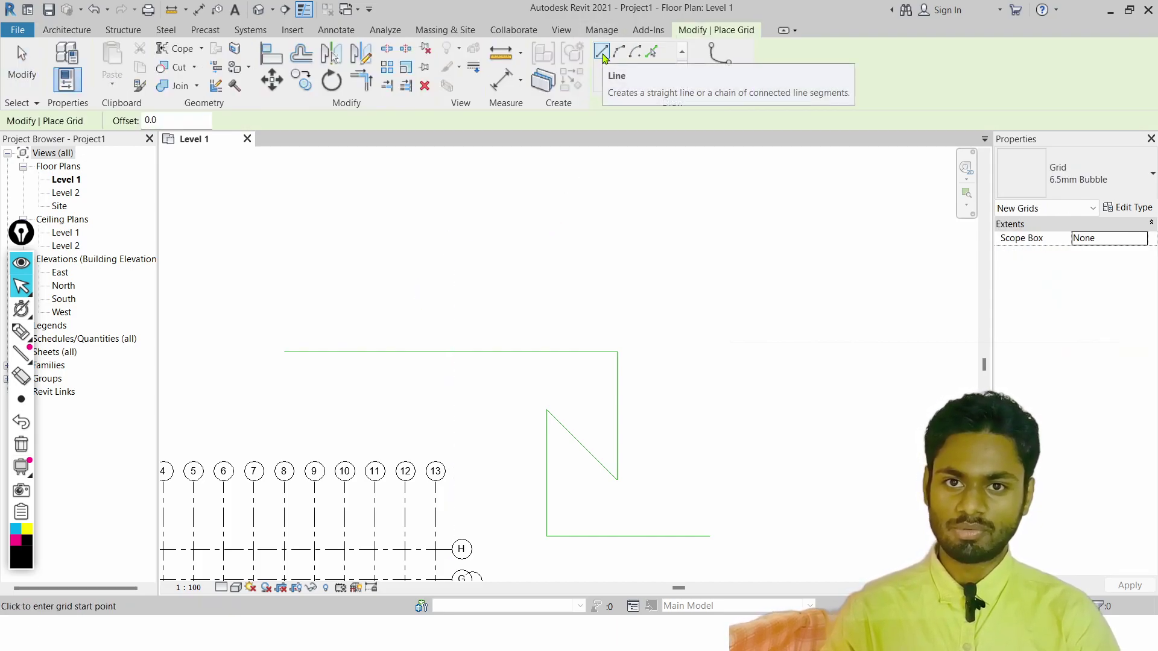
click(266, 320)
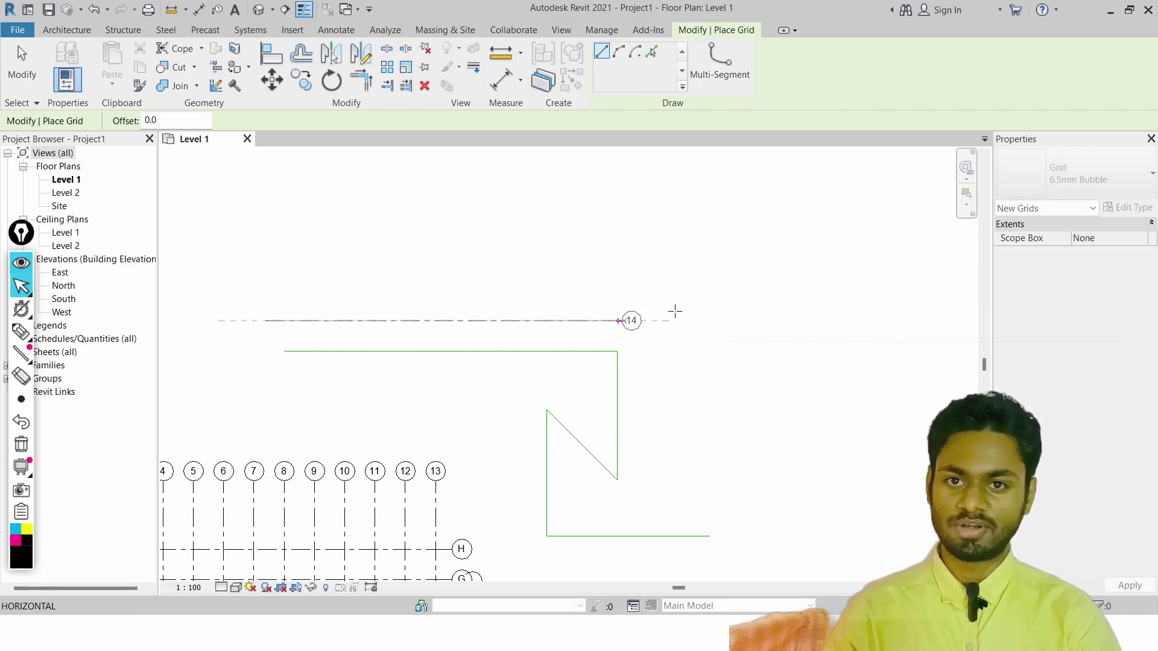
click(724, 304)
Draw a horizontal grid line above the sloping one, and a vertical grid line crossing it
middle_drag(646, 276, 589, 414)
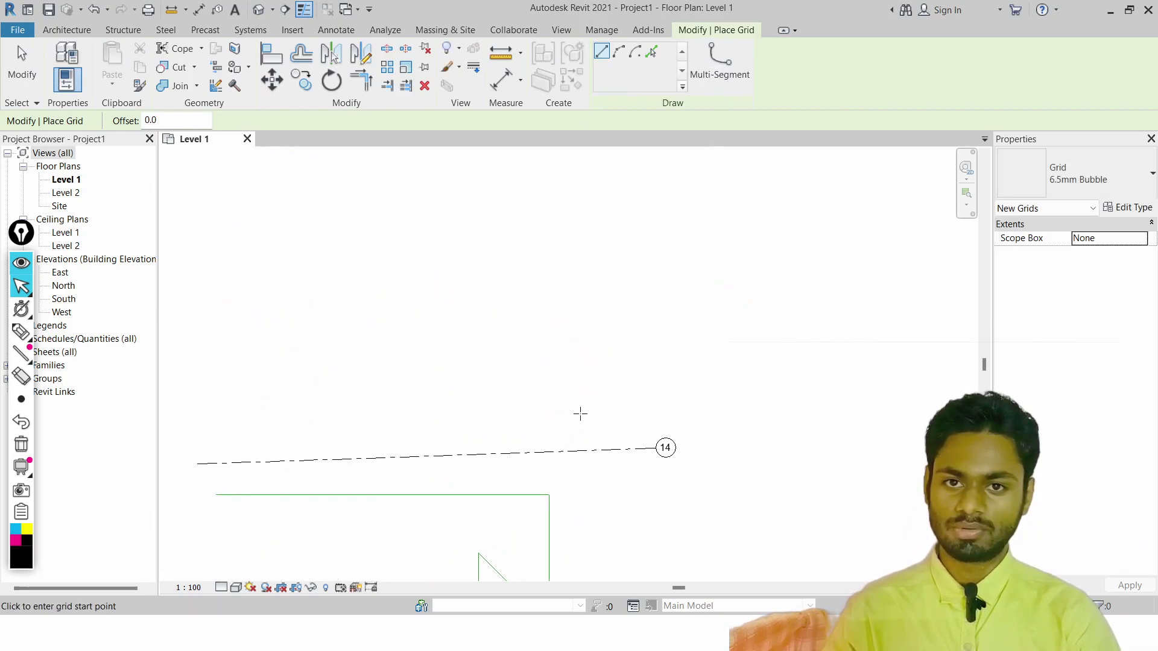
click(298, 293)
click(708, 293)
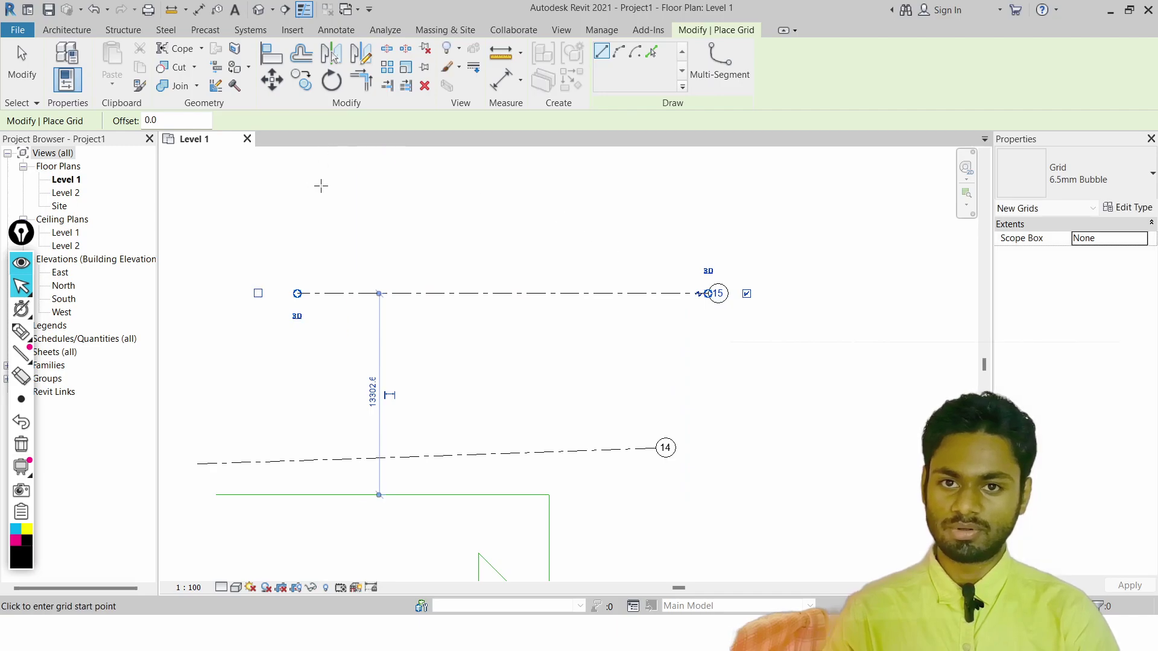
click(438, 369)
click(437, 199)
click(632, 326)
mouse_move(634, 353)
middle_down()
mouse_move(493, 468)
mouse_move(397, 486)
middle_up()
key(Escape)
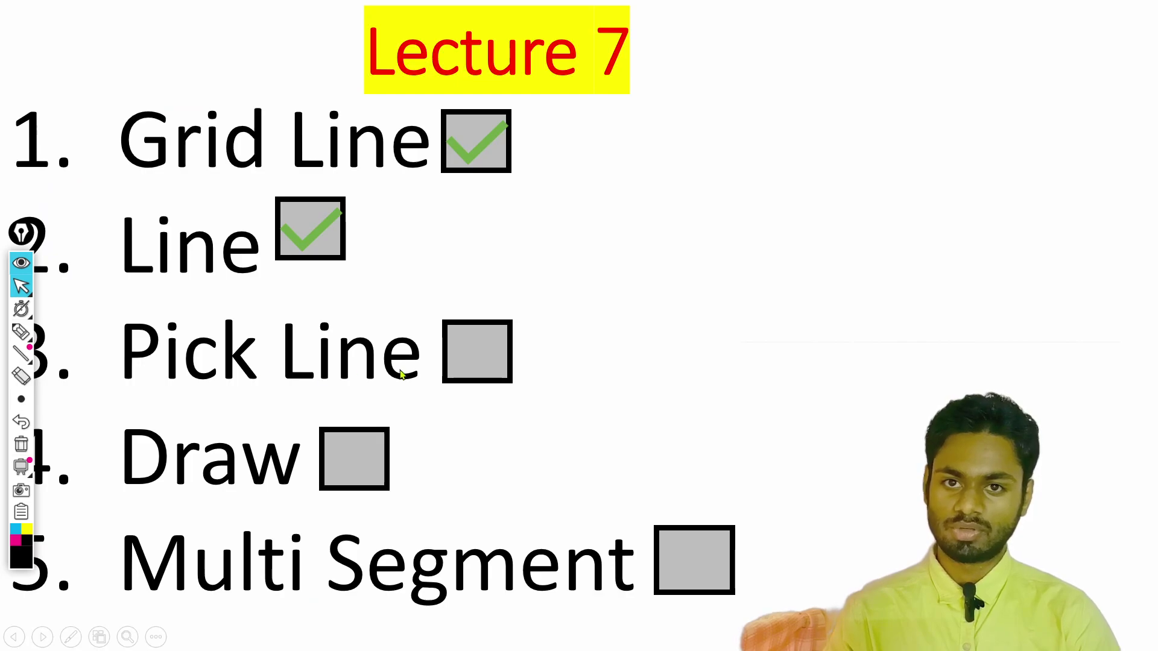
Switch from the slide to Revit, draw a Start-End-Radius arc grid above the horizontal grid with a 12000 mm radius, and select it
click(468, 359)
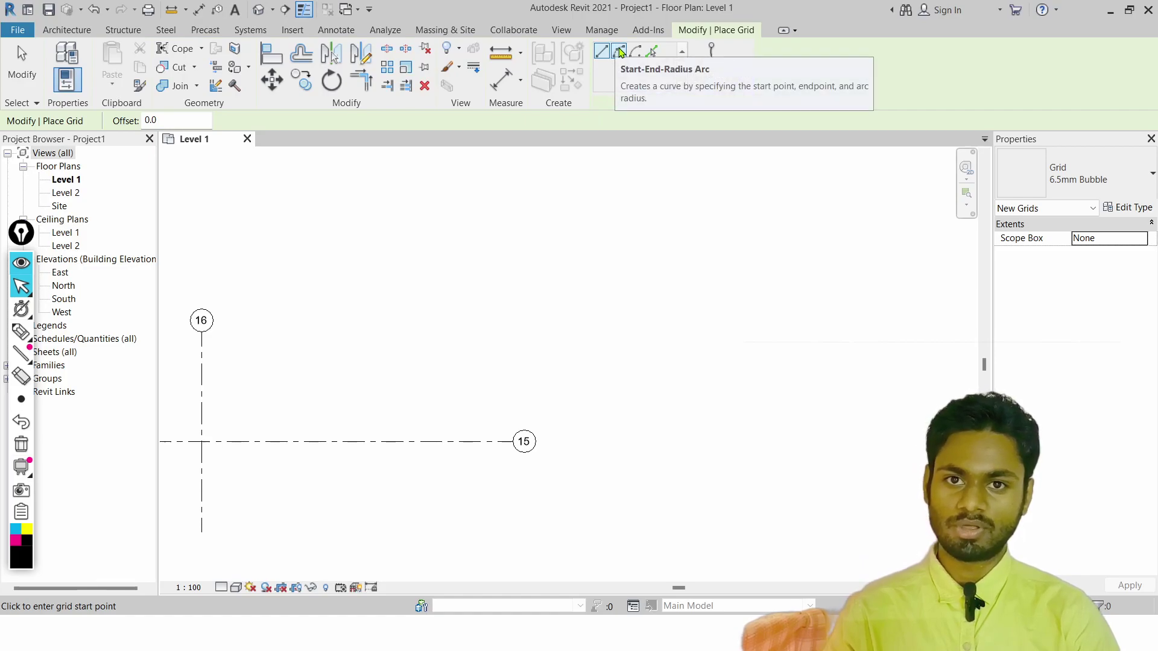
click(619, 52)
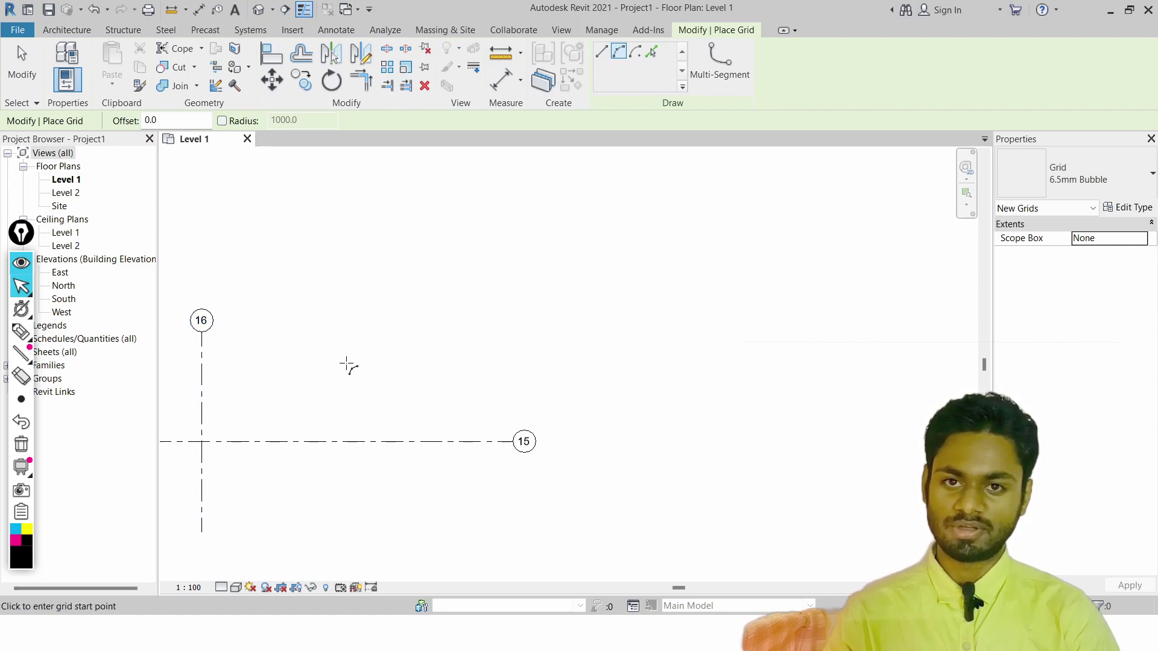
click(344, 368)
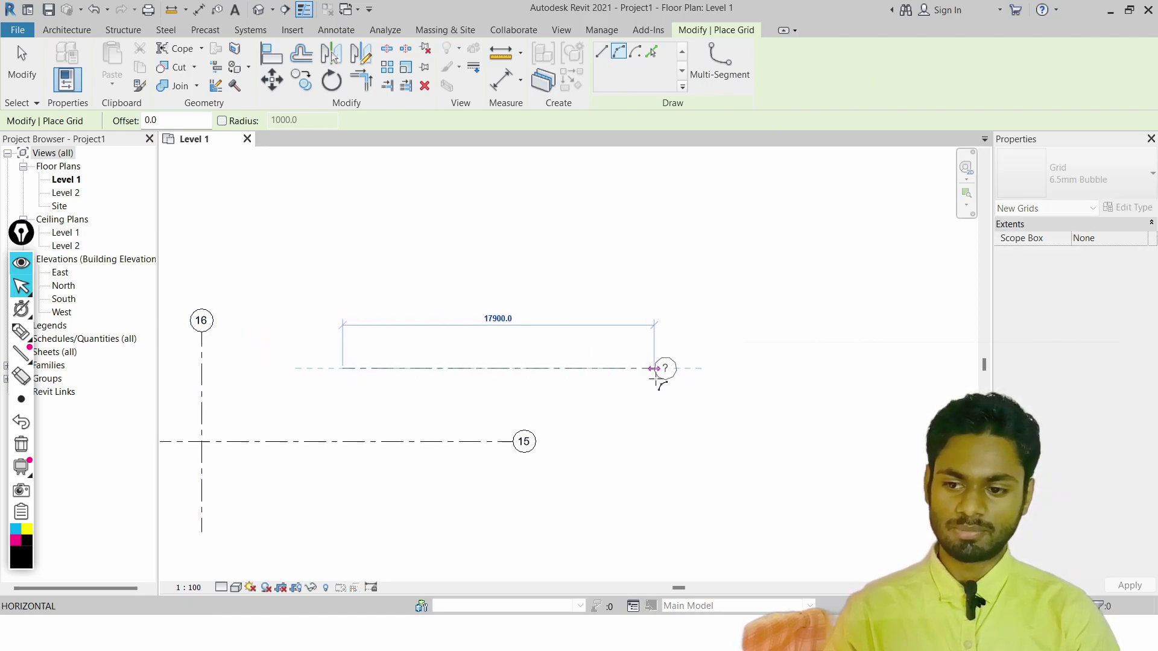
click(674, 368)
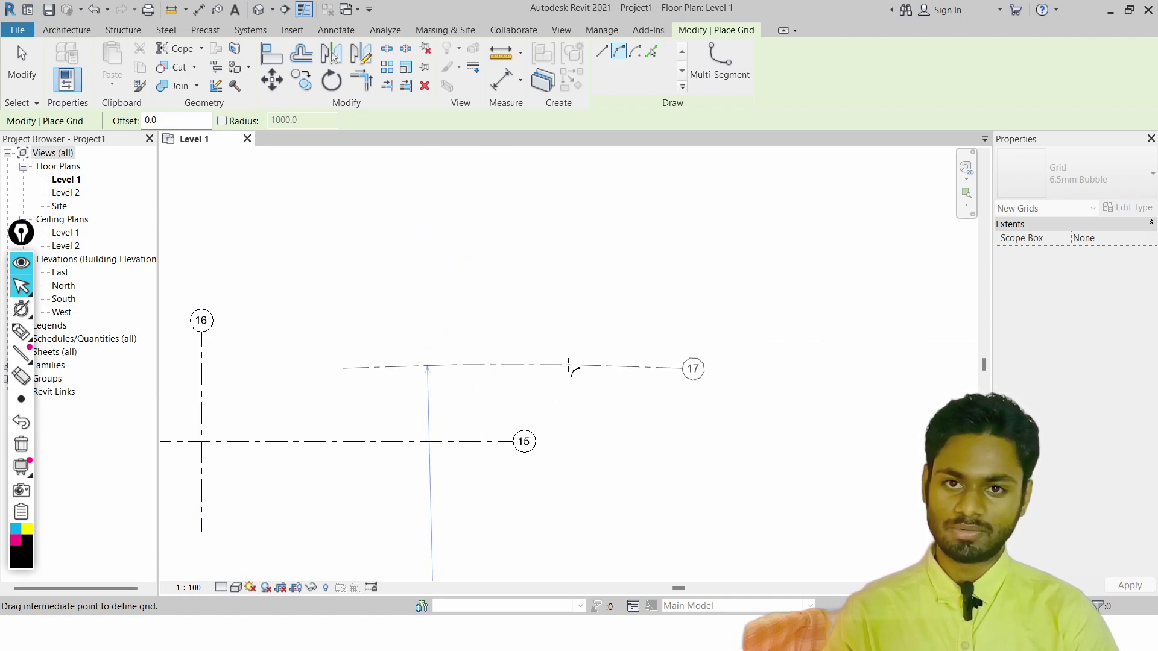
scroll(566, 365, down, 2)
middle_drag(569, 368, 473, 412)
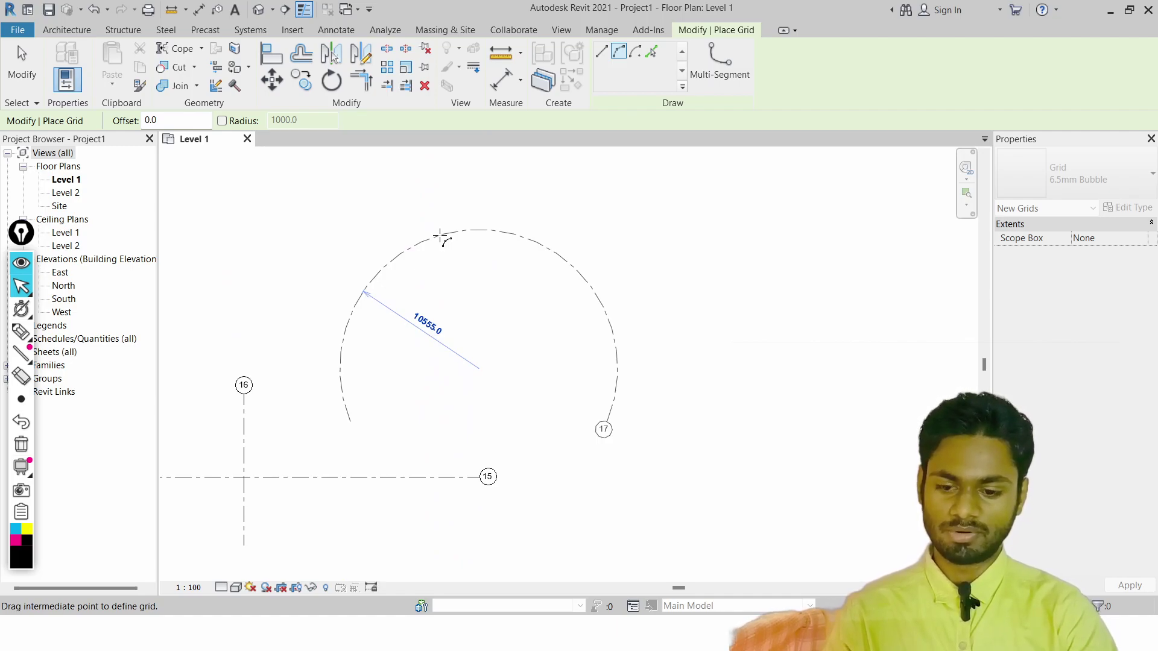
text(120)
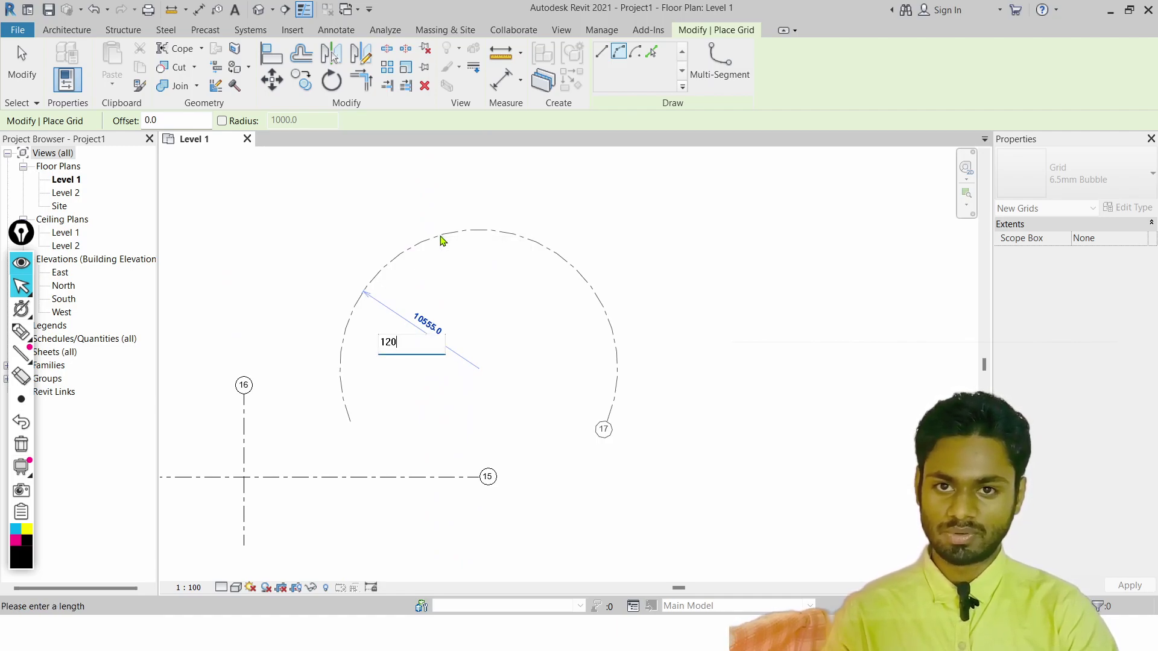
key(Return)
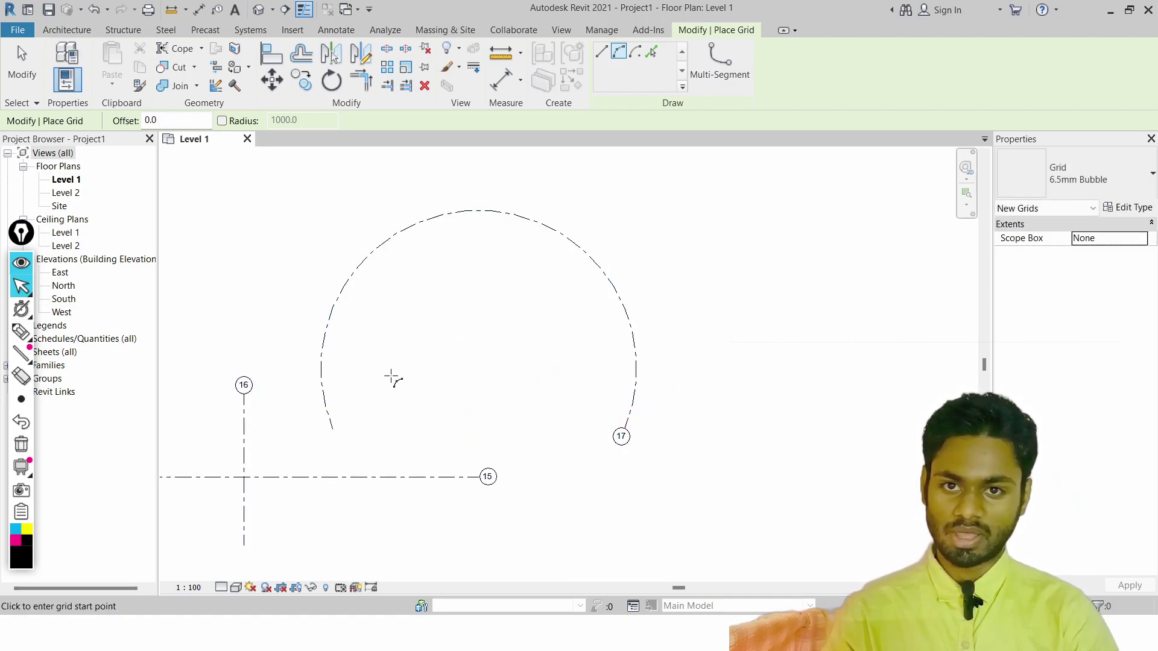
key(Escape)
key(Escape)
click(331, 425)
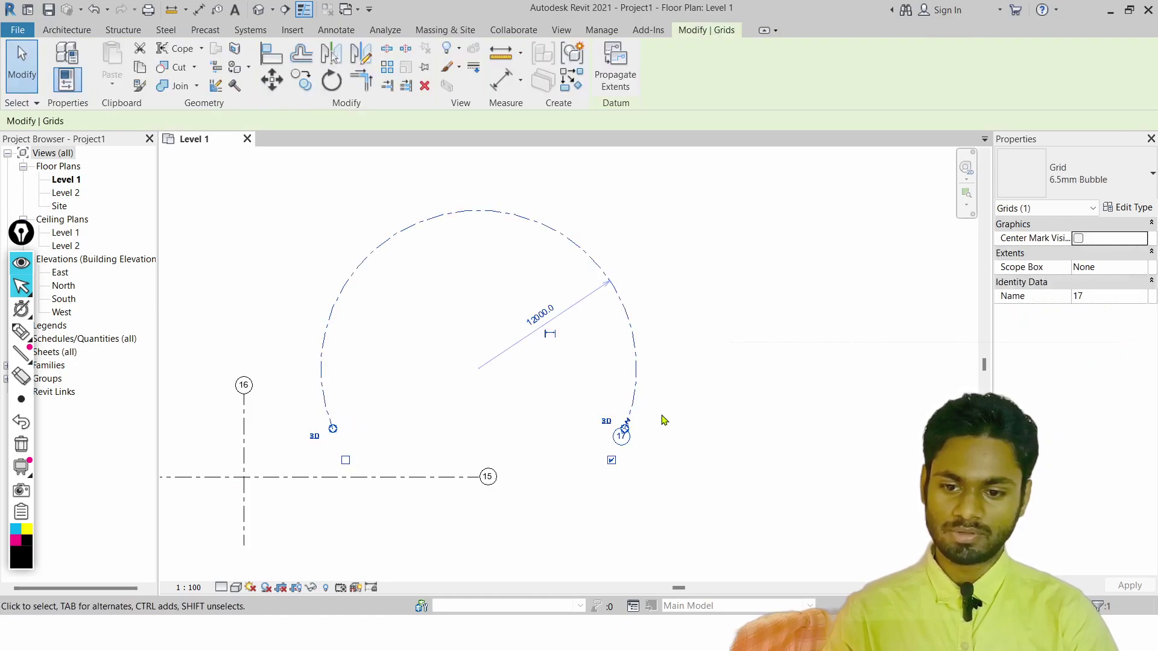
middle_drag(654, 272, 339, 313)
key(Escape)
key(g)
key(r)
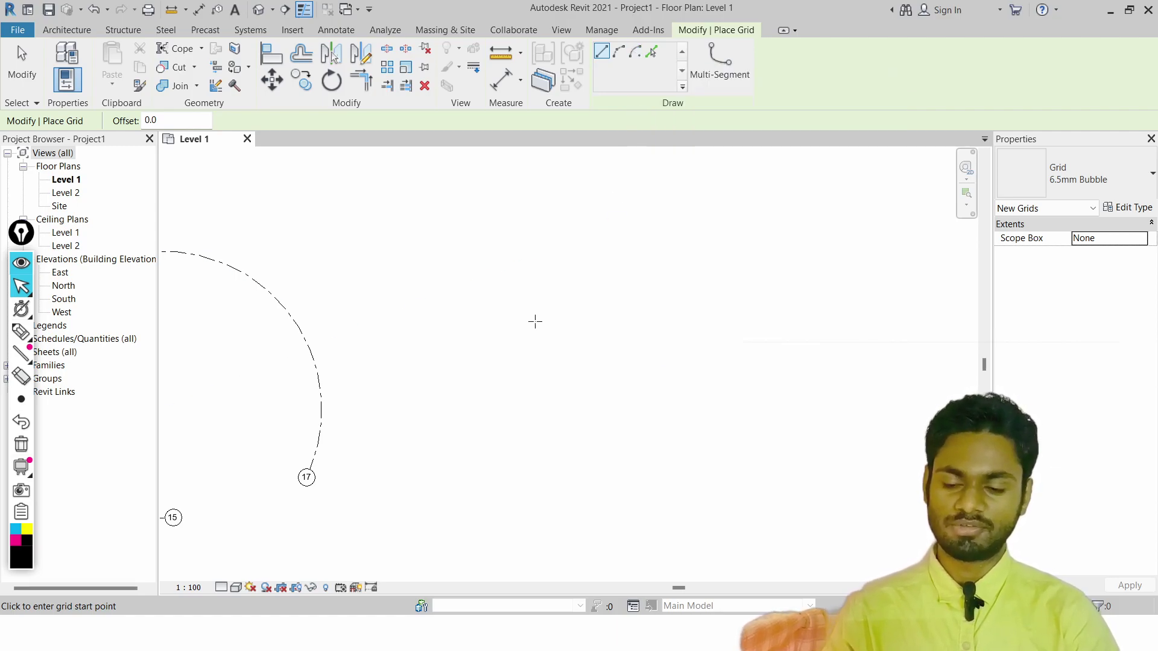
click(531, 355)
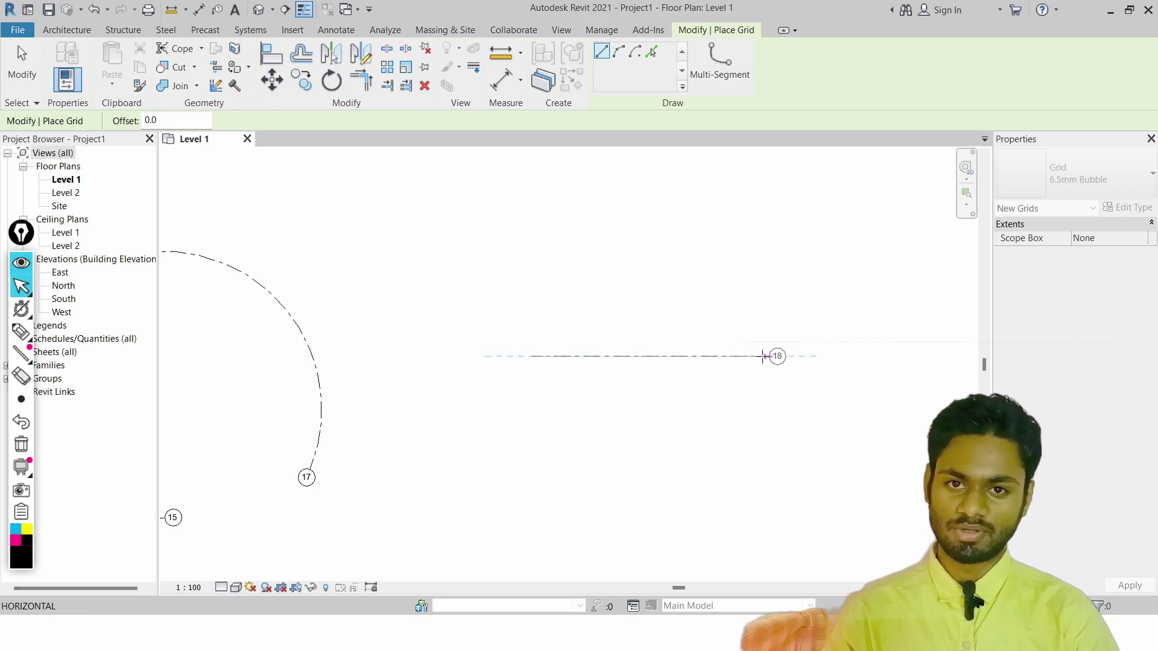
middle_drag(775, 354, 635, 406)
key(Escape)
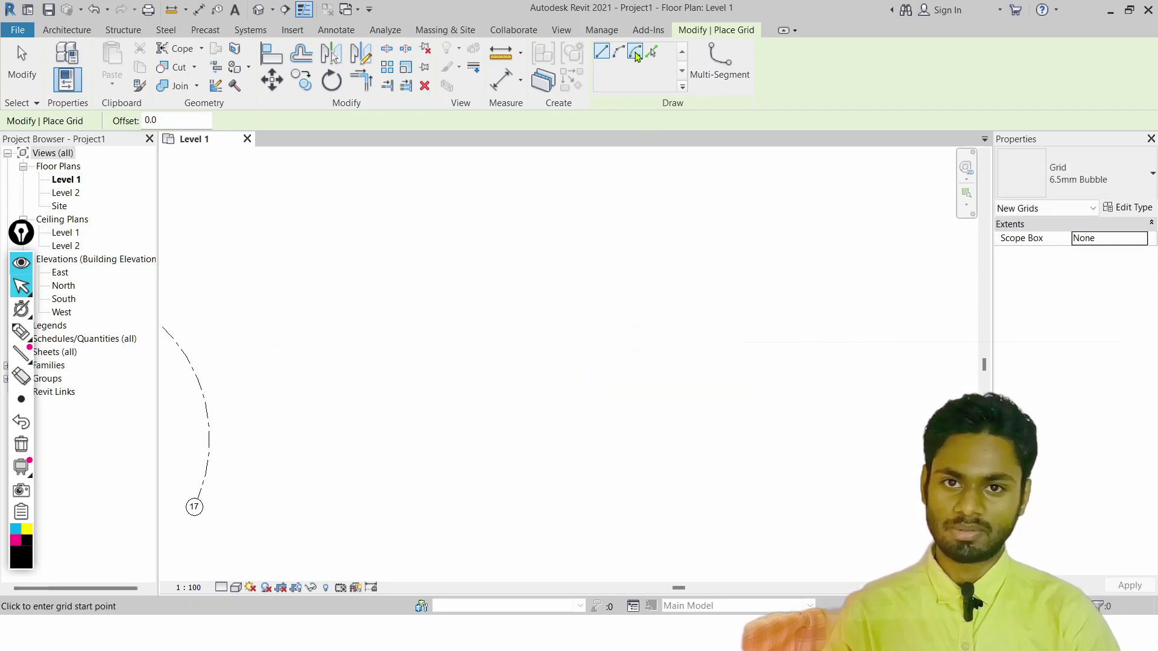
Try to draw a Center-Ends arc grid with a 12000 mm radius beside the existing arc grid, opening the On-Screen Keyboard midway
click(636, 54)
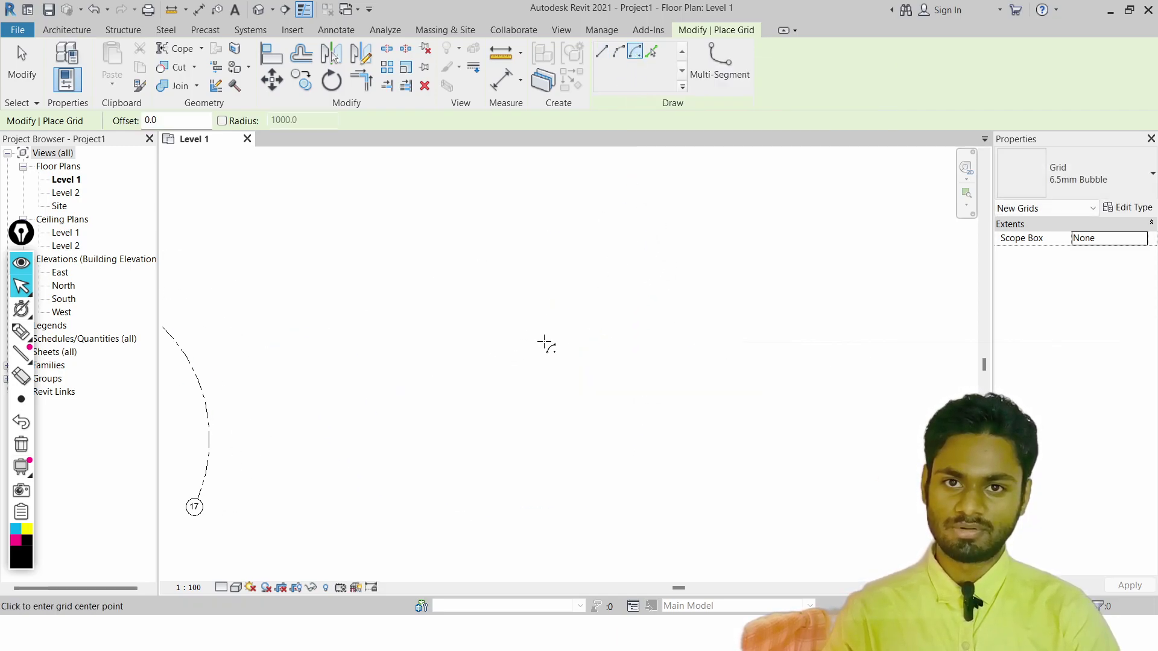
click(465, 361)
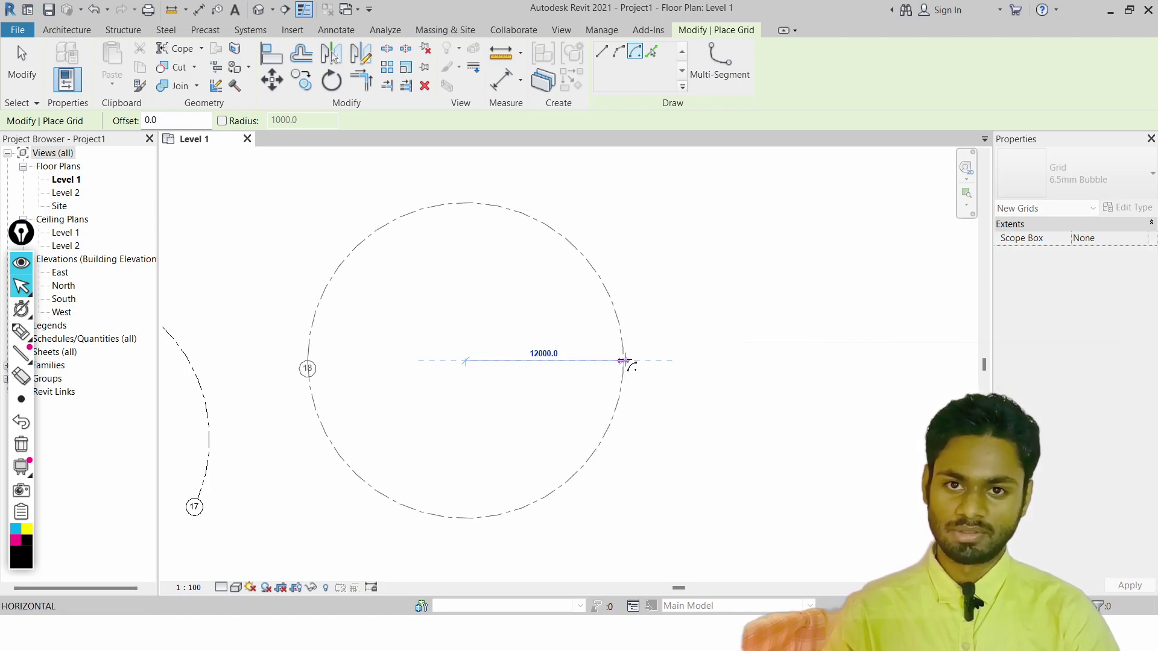
click(624, 360)
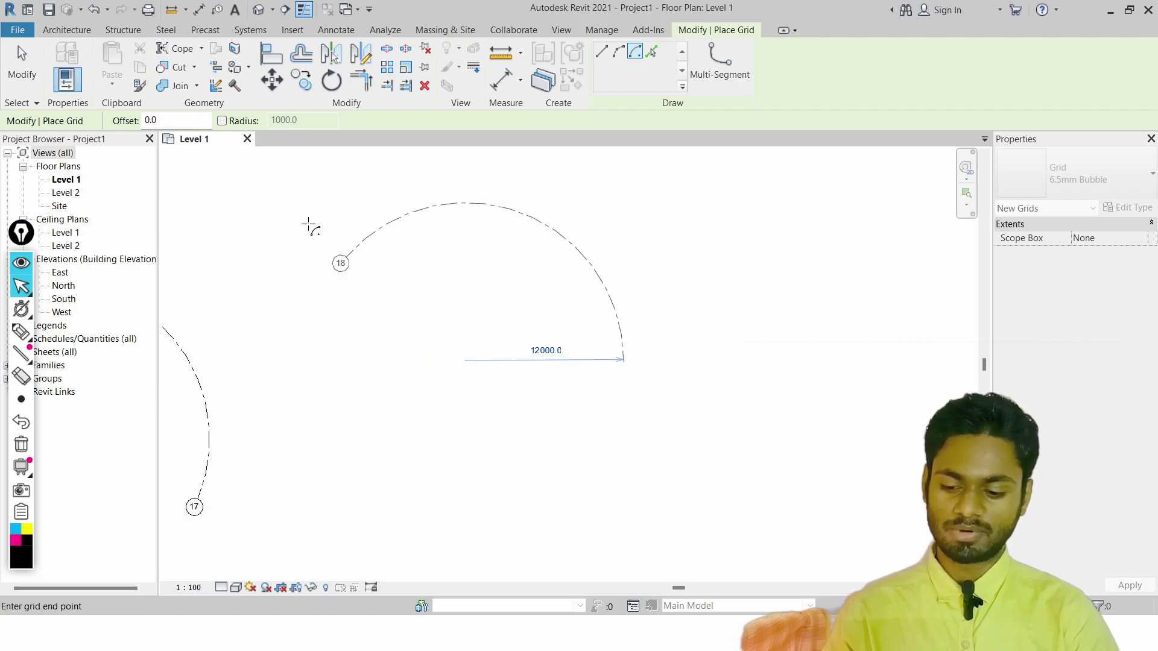
key(super)
text(v)
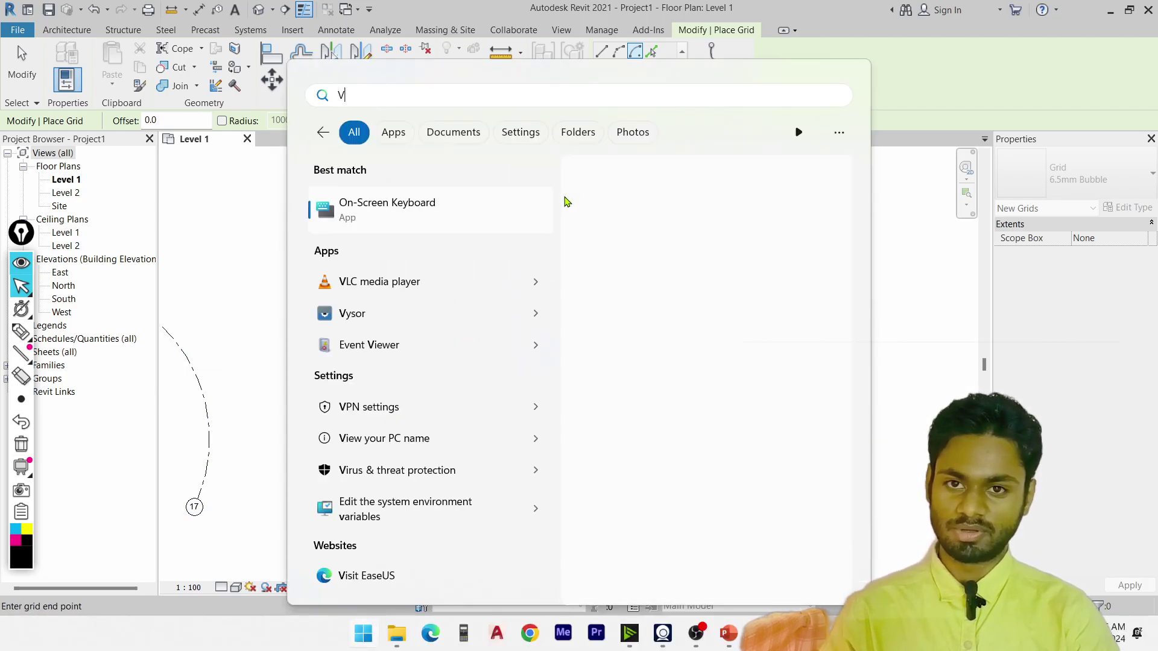
click(426, 208)
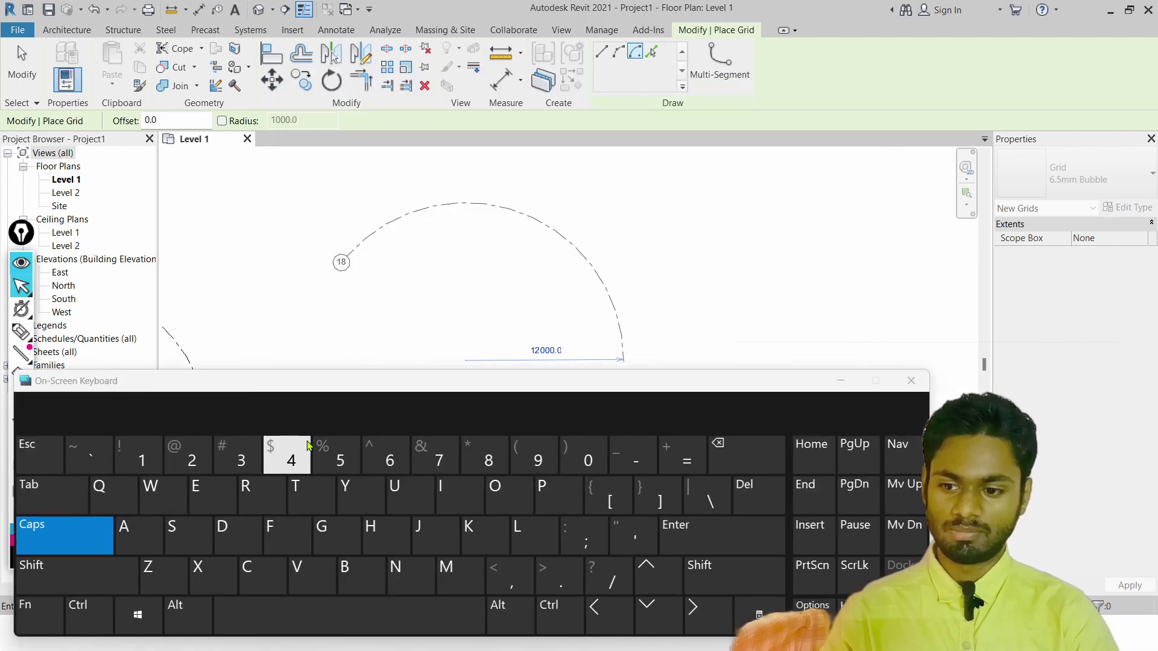
click(489, 452)
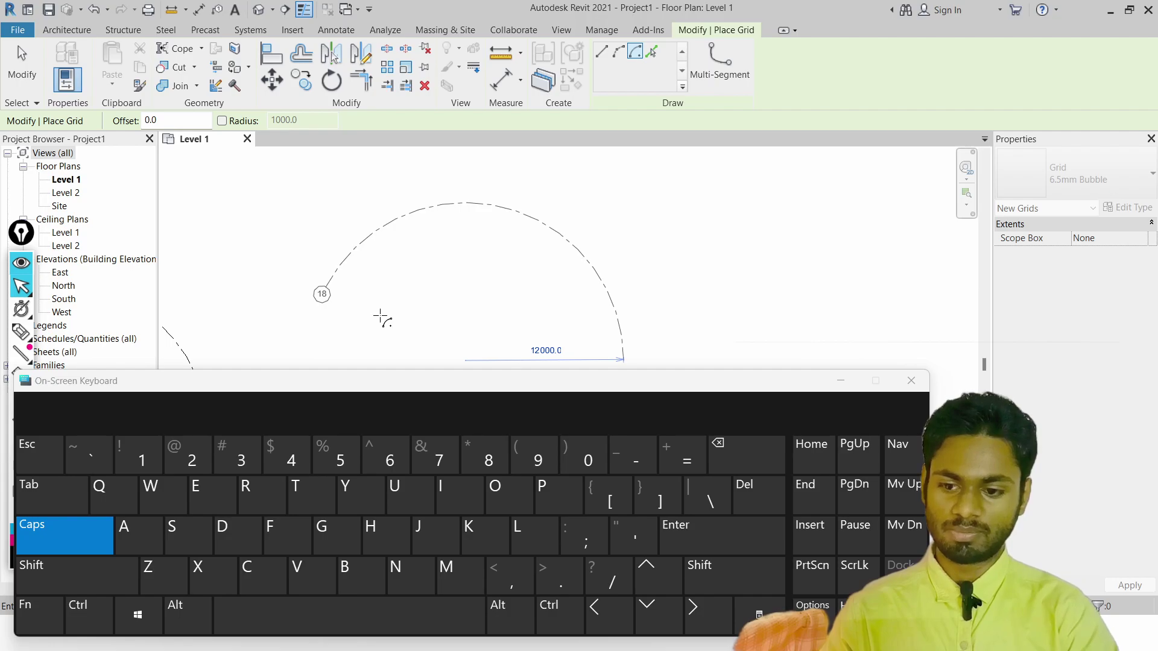
key(Escape)
scroll(550, 207, down, 5)
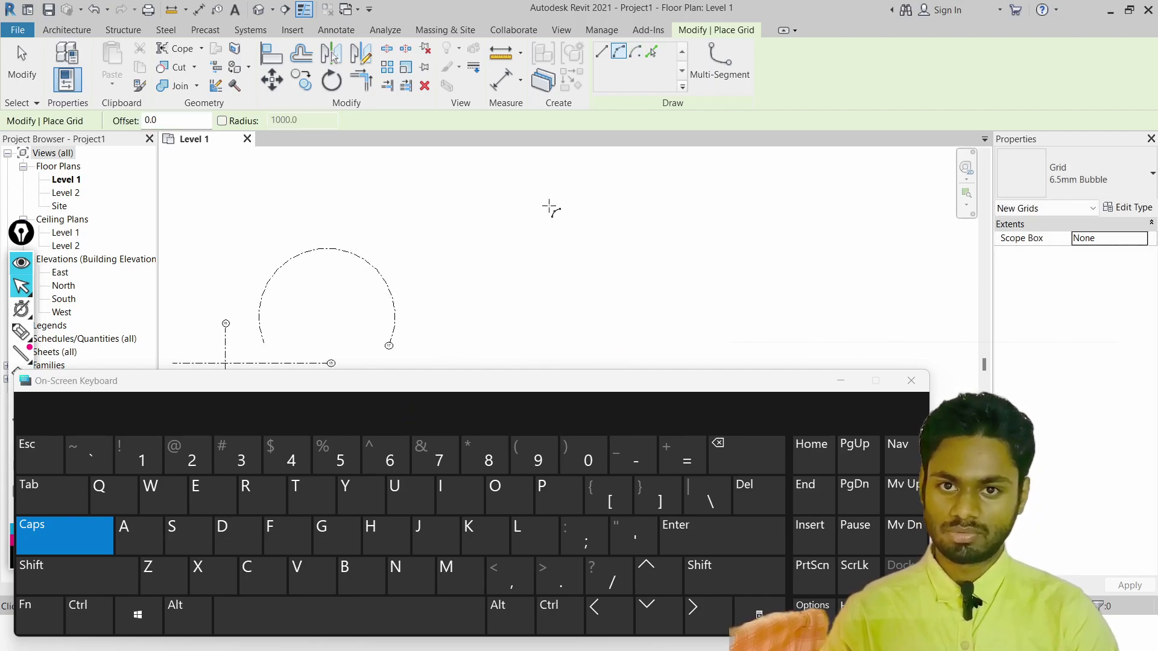
scroll(488, 211, up, 3)
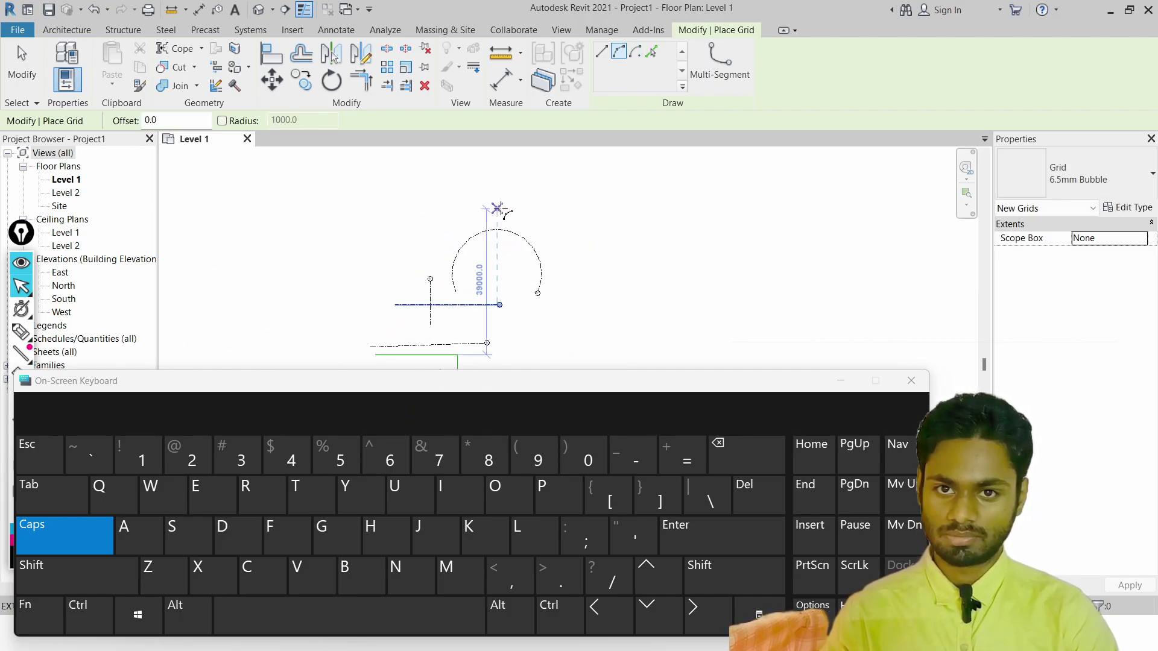
middle_drag(677, 249, 279, 245)
scroll(280, 246, down, 2)
click(403, 234)
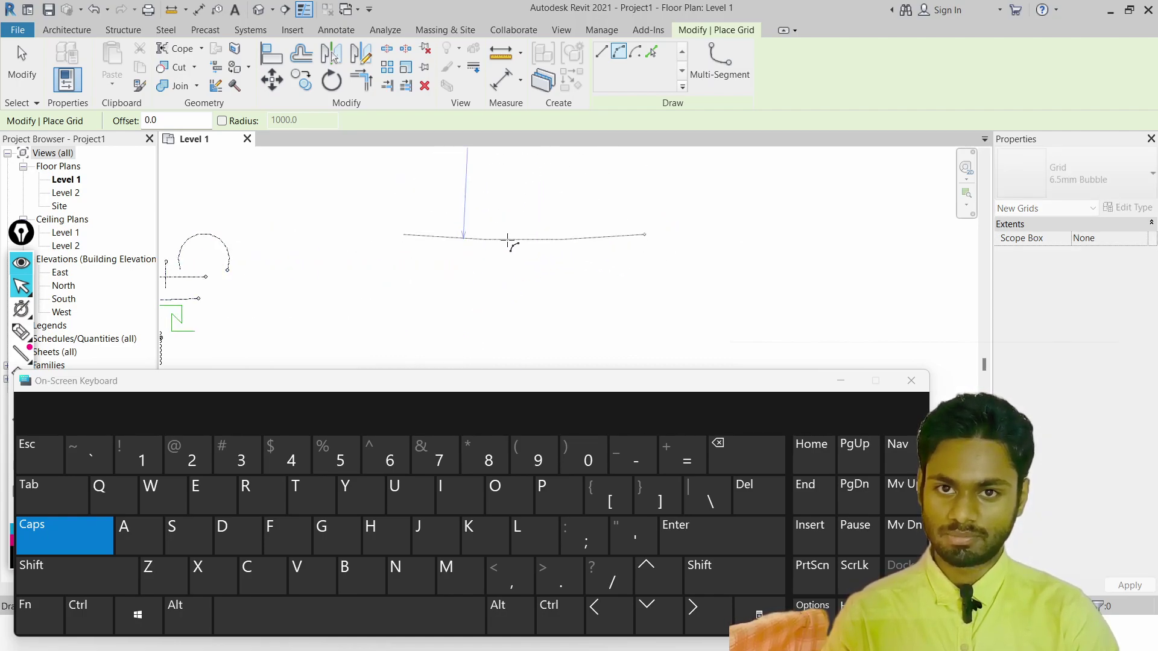
key(Escape)
key(Escape)
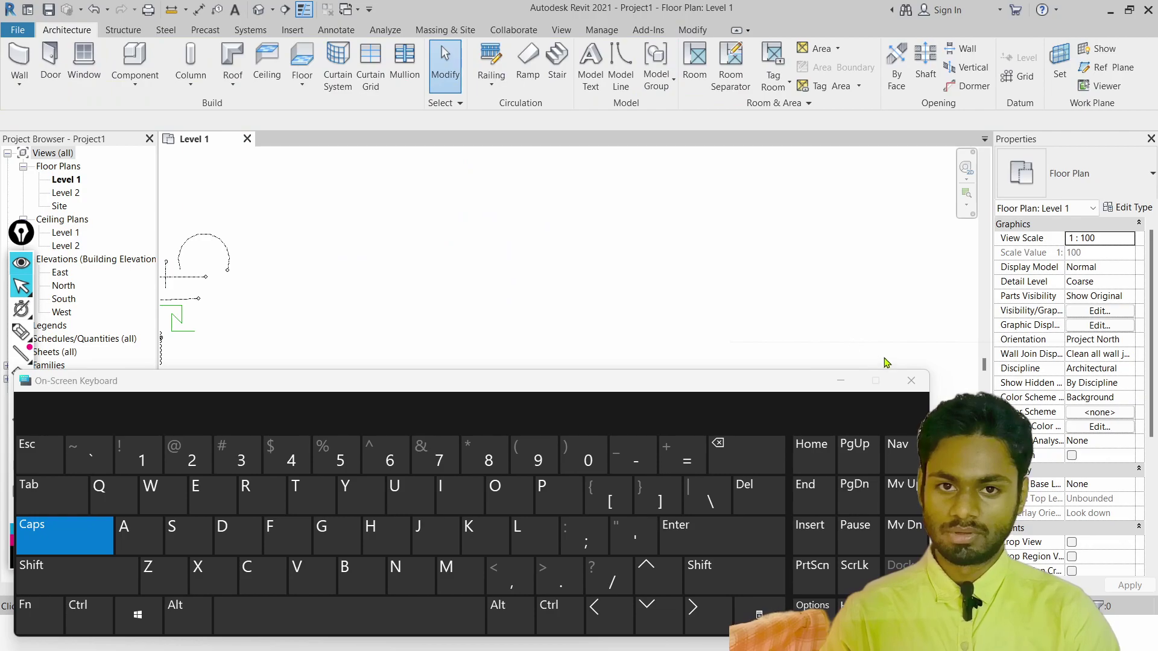
click(910, 381)
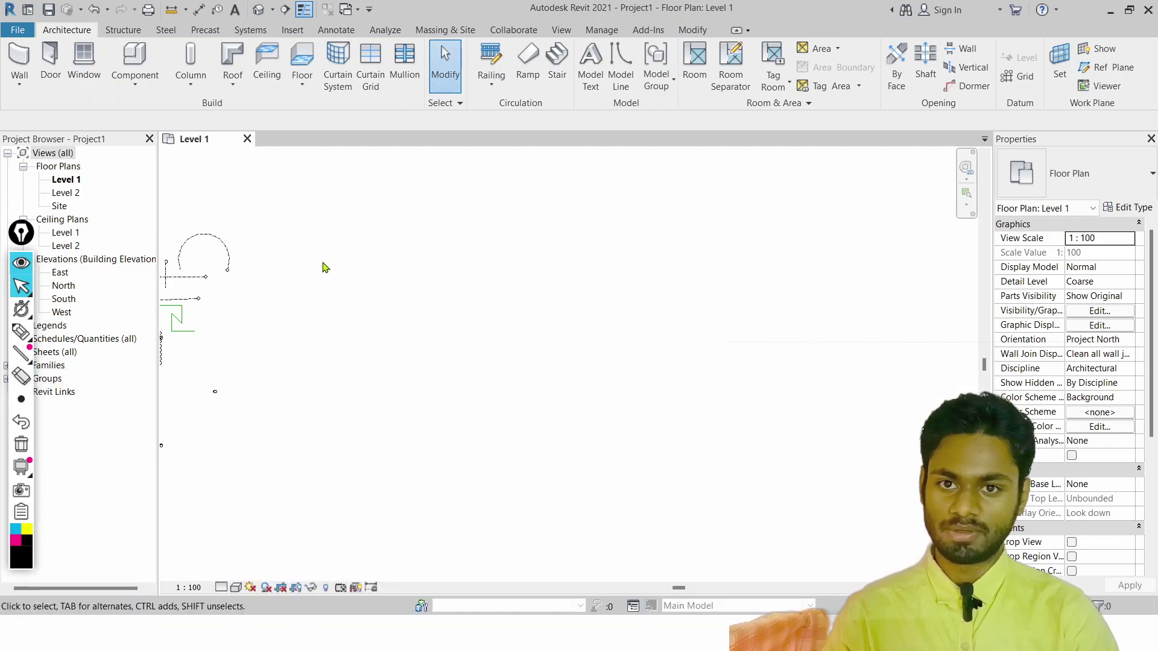
Draw a Center-Ends arc grid with a radius of about 48000 mm in the empty area beside the existing arc grid
key(g)
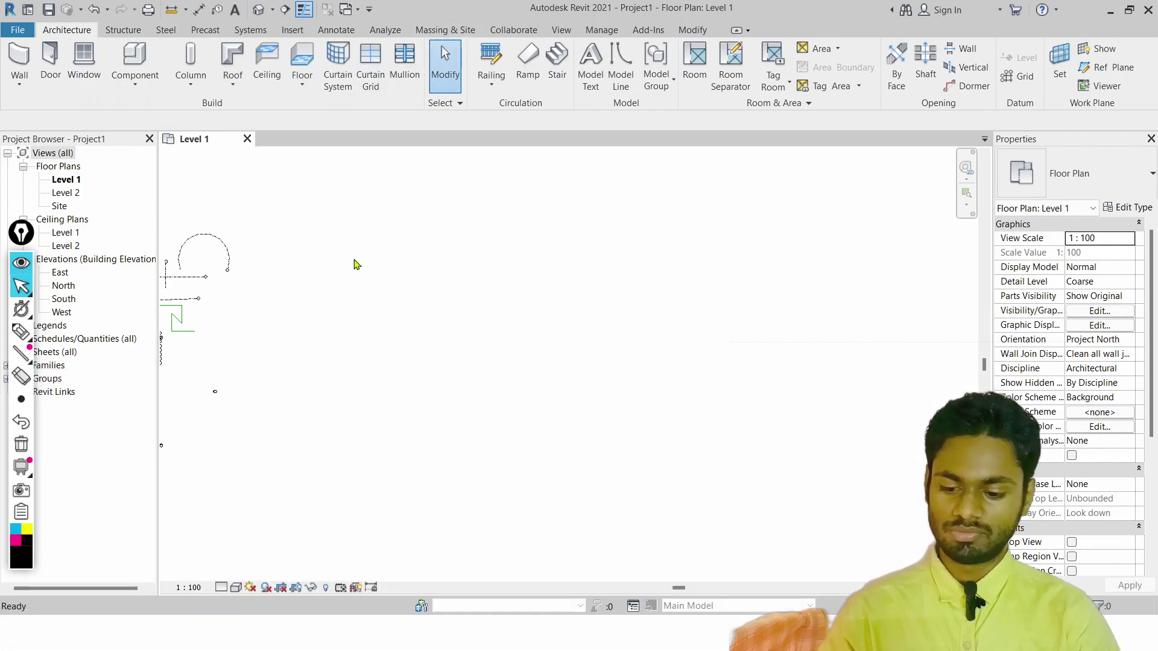
key(r)
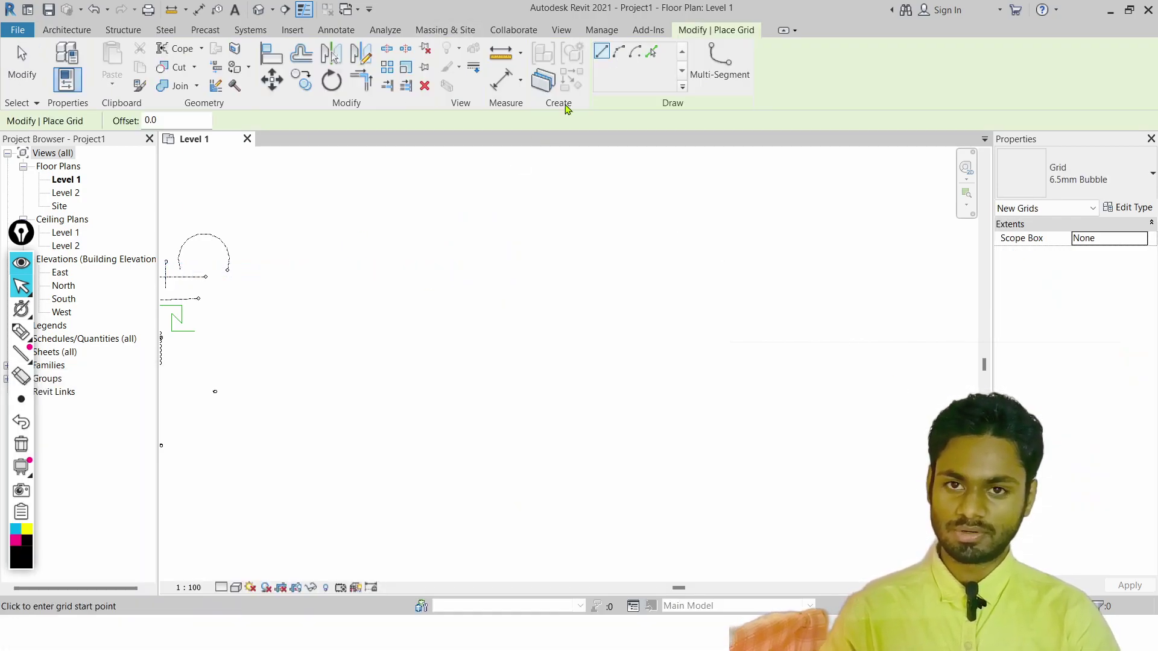
click(638, 53)
click(468, 351)
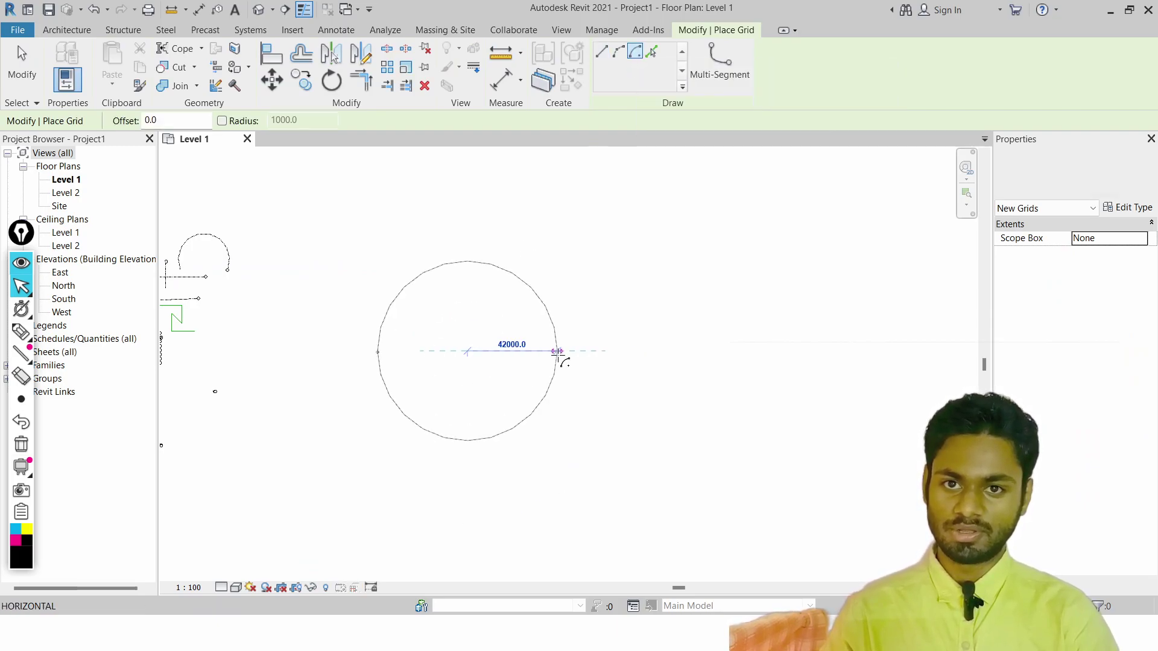
click(569, 354)
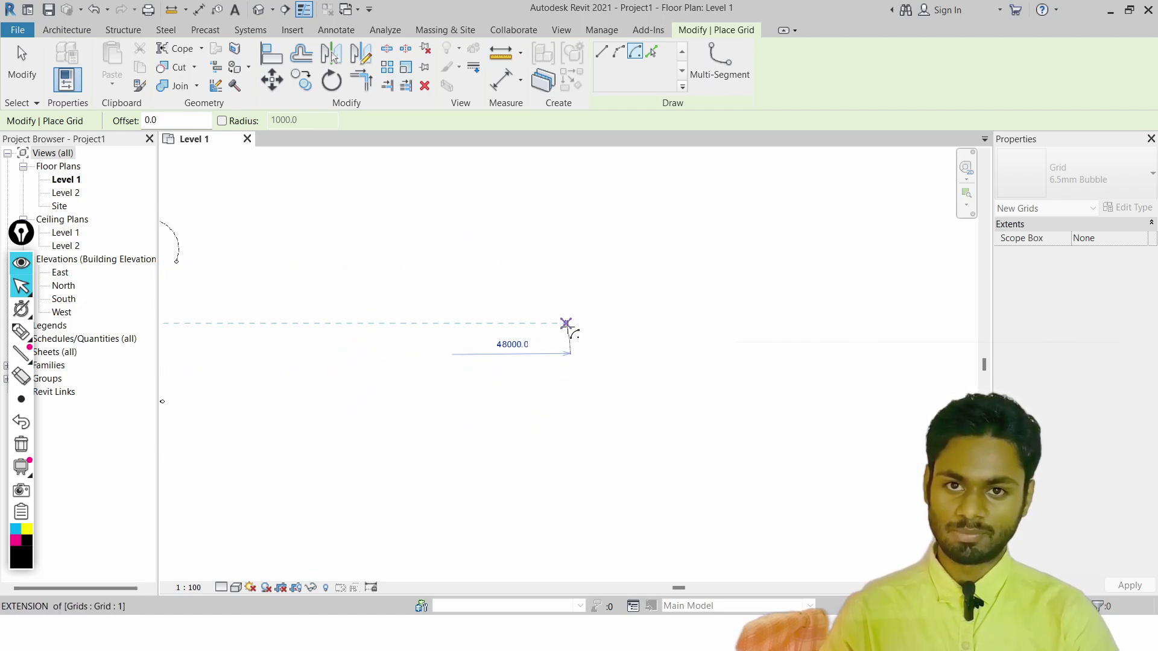
click(566, 324)
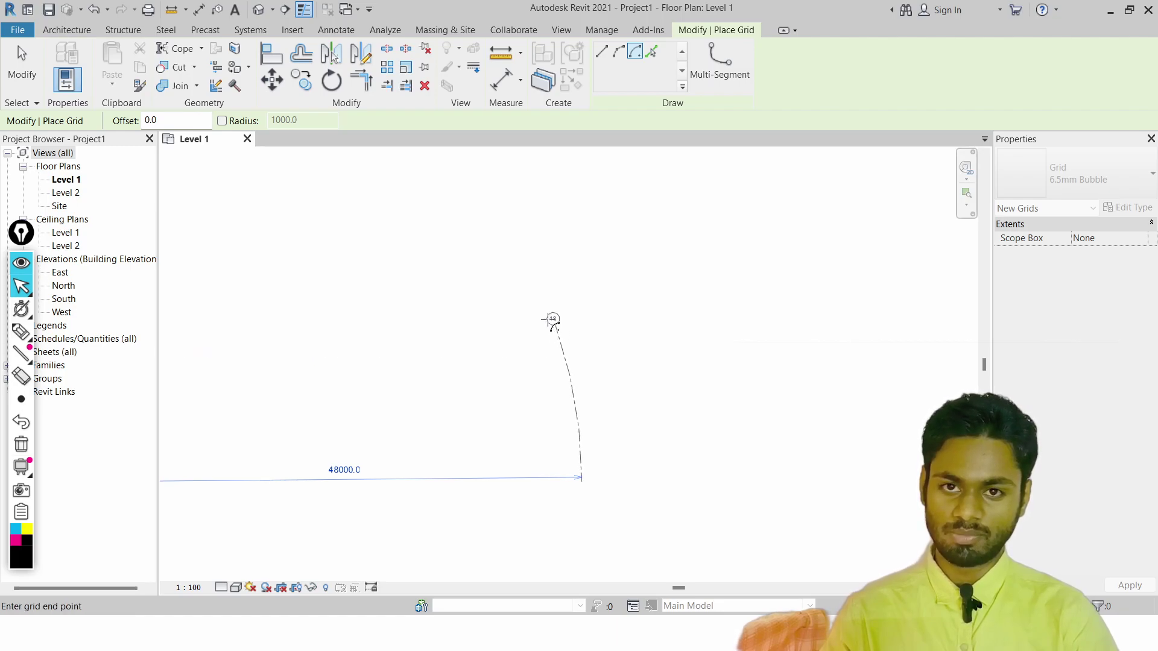
scroll(384, 259, down, 2)
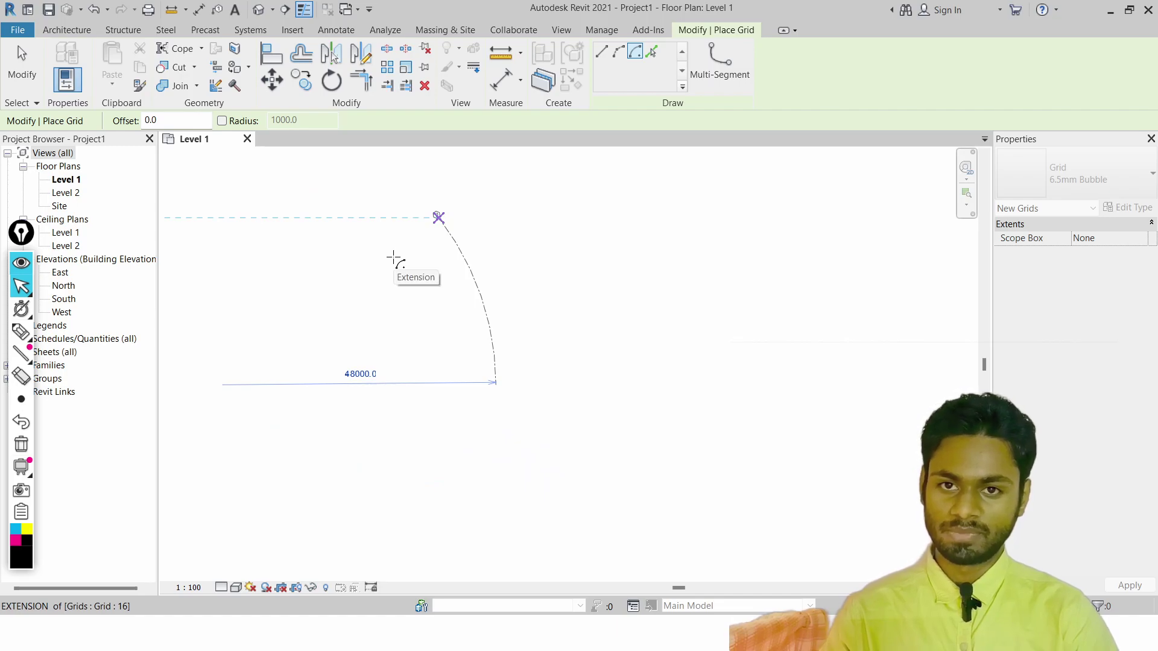
middle_drag(426, 277, 538, 349)
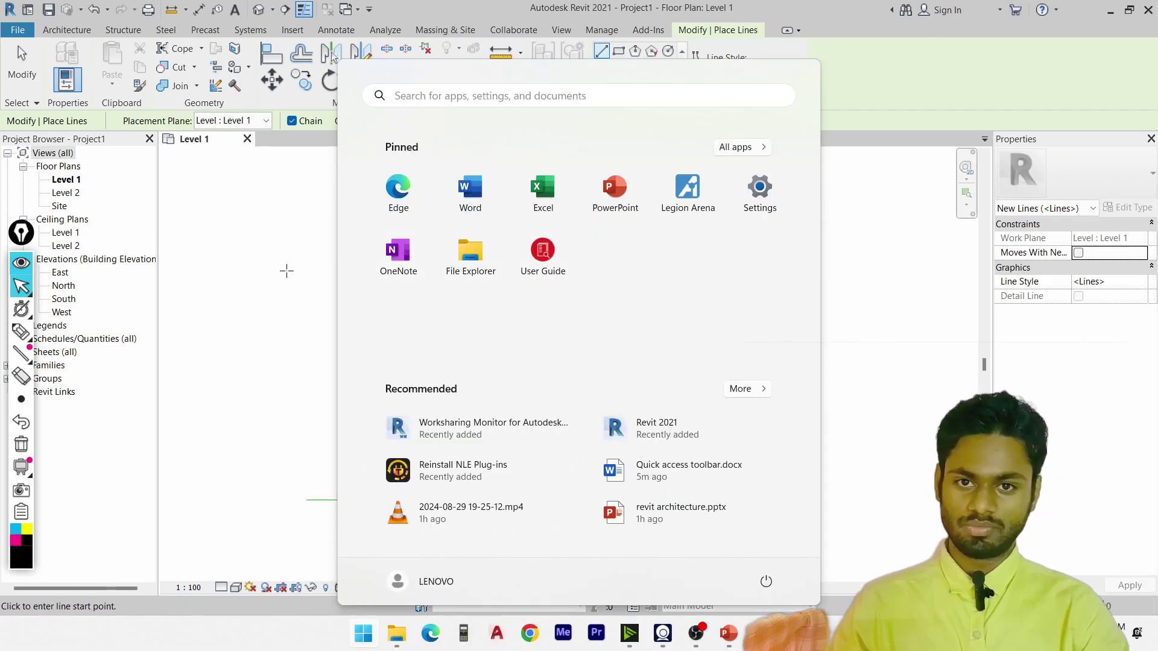
click(286, 271)
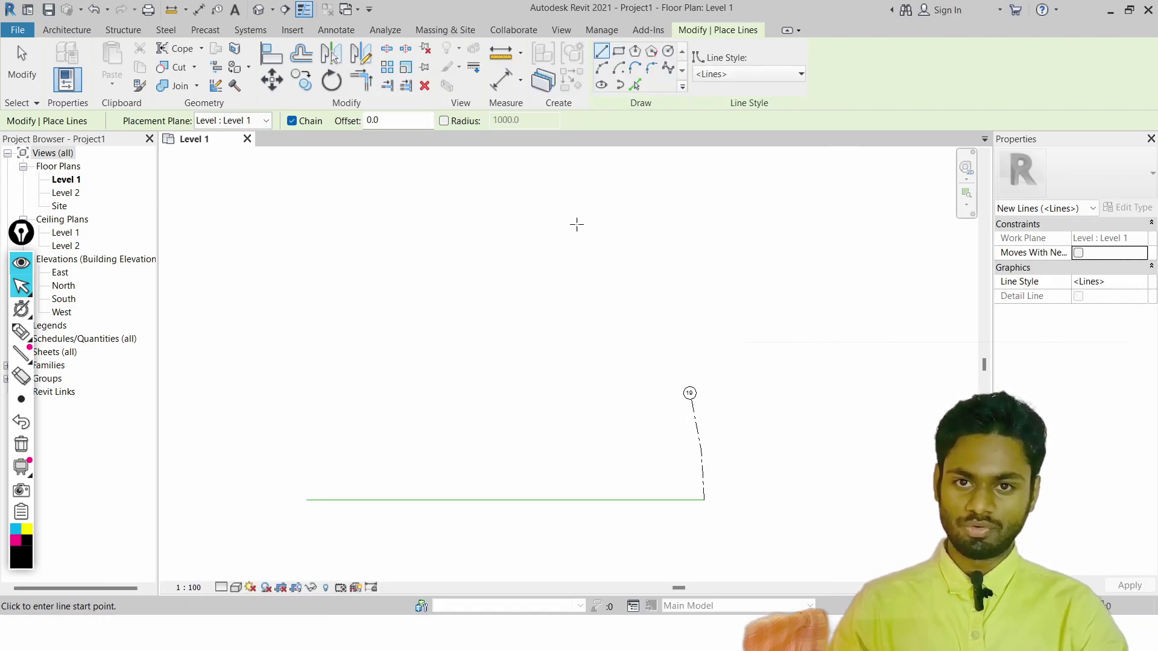
click(523, 354)
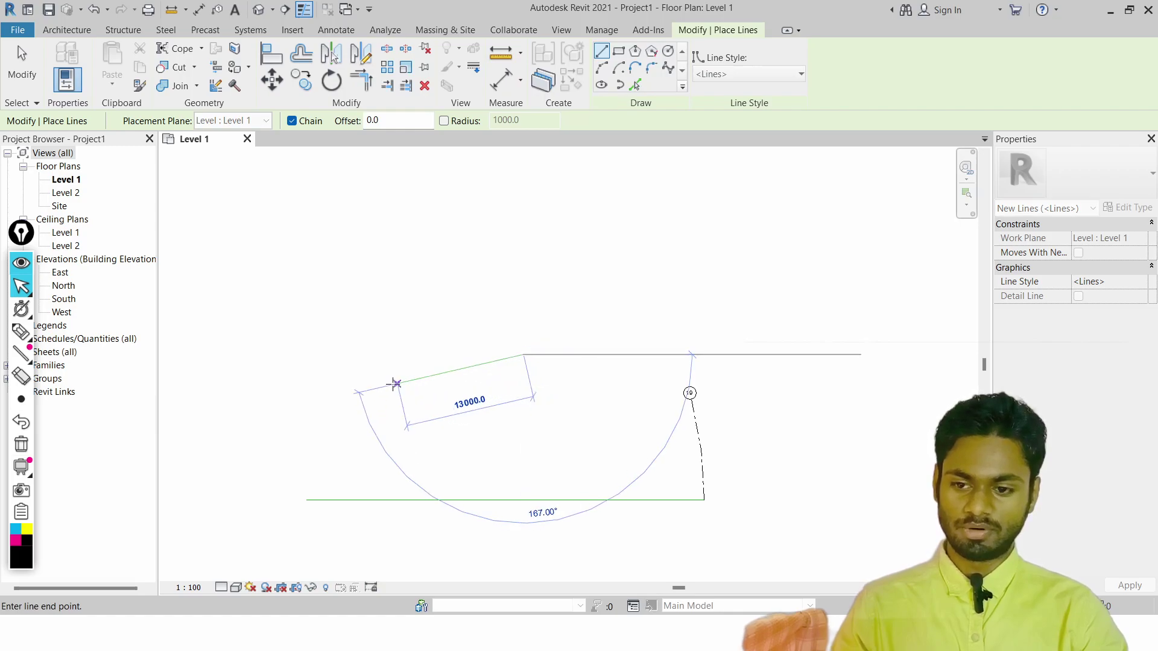
key(Escape)
Try to draw a second Center-Ends arc grid with a radius of about 24000 mm above the horizontal model line
key(g)
key(r)
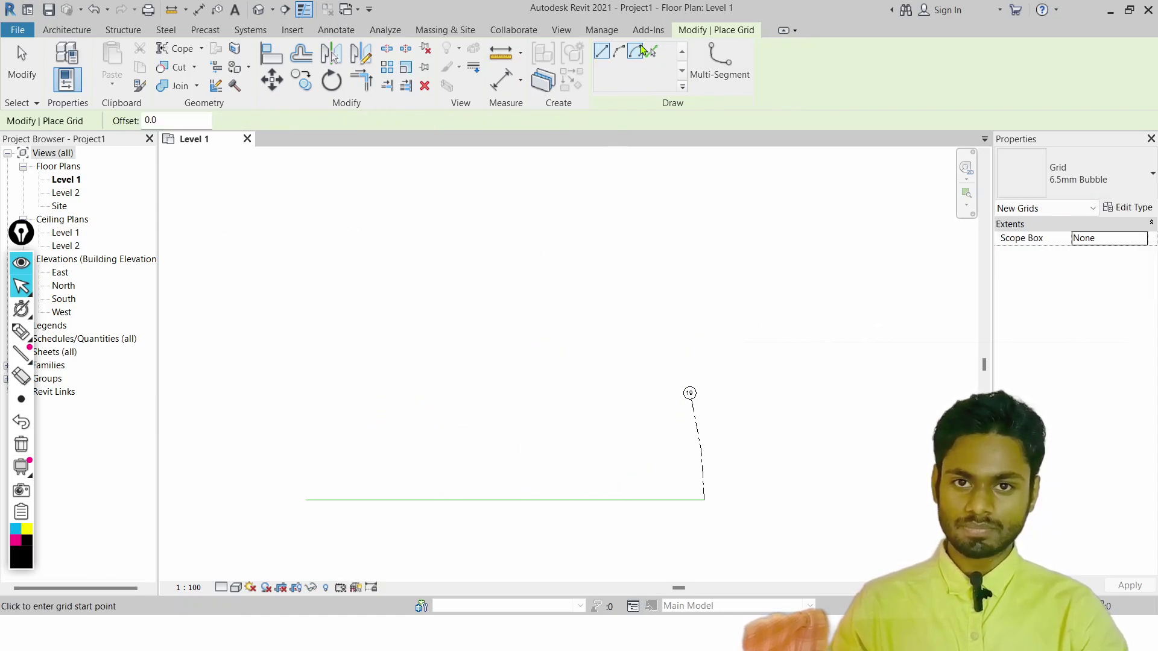
click(635, 52)
click(402, 347)
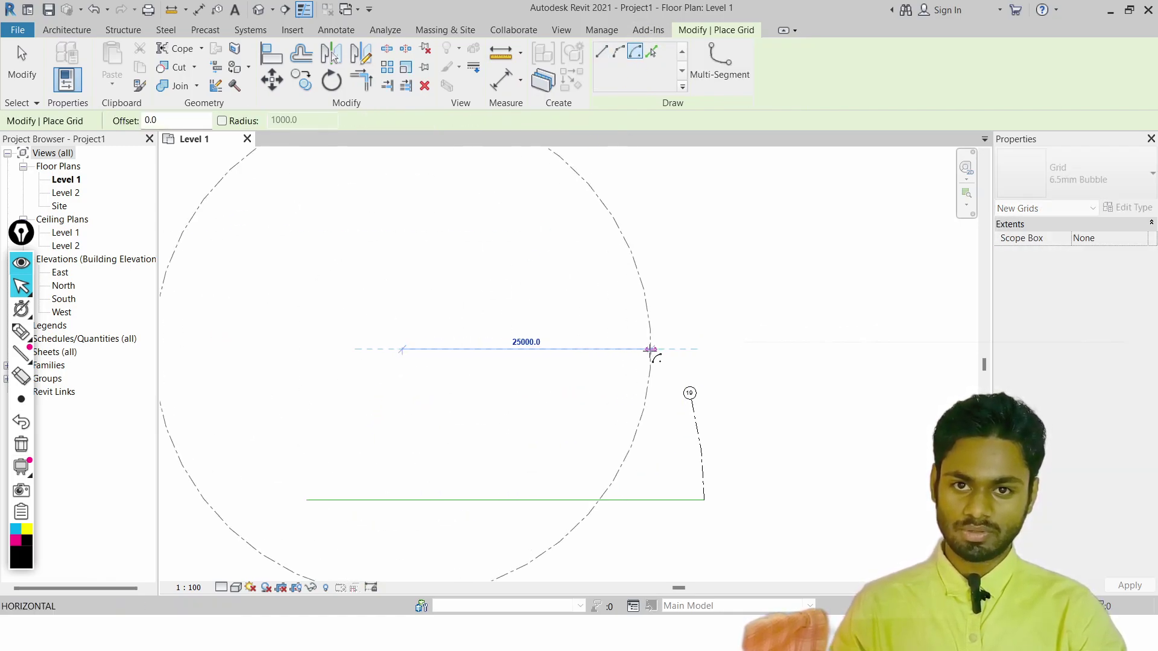
scroll(587, 227, down, 2)
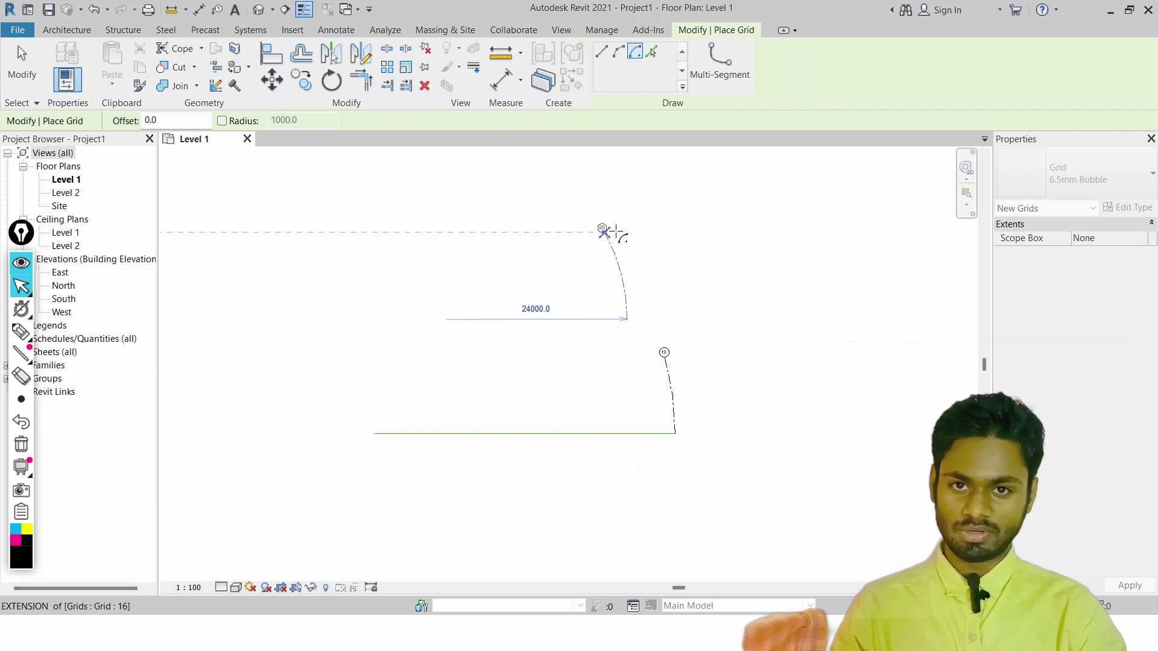
middle_drag(472, 224, 489, 400)
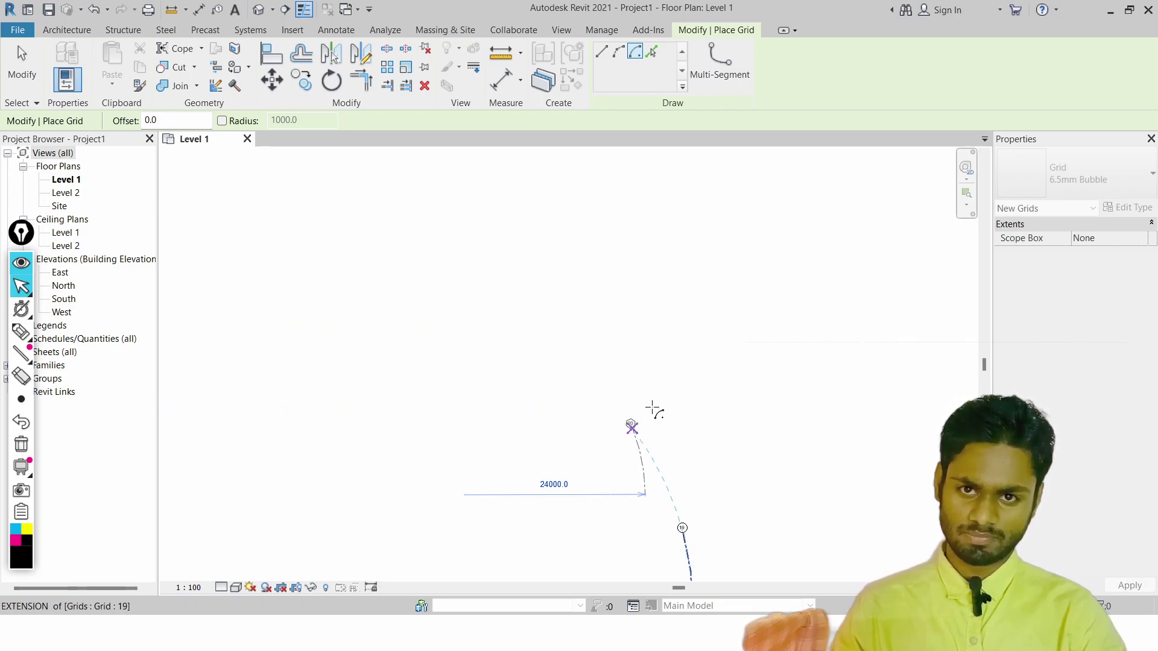
key(Escape)
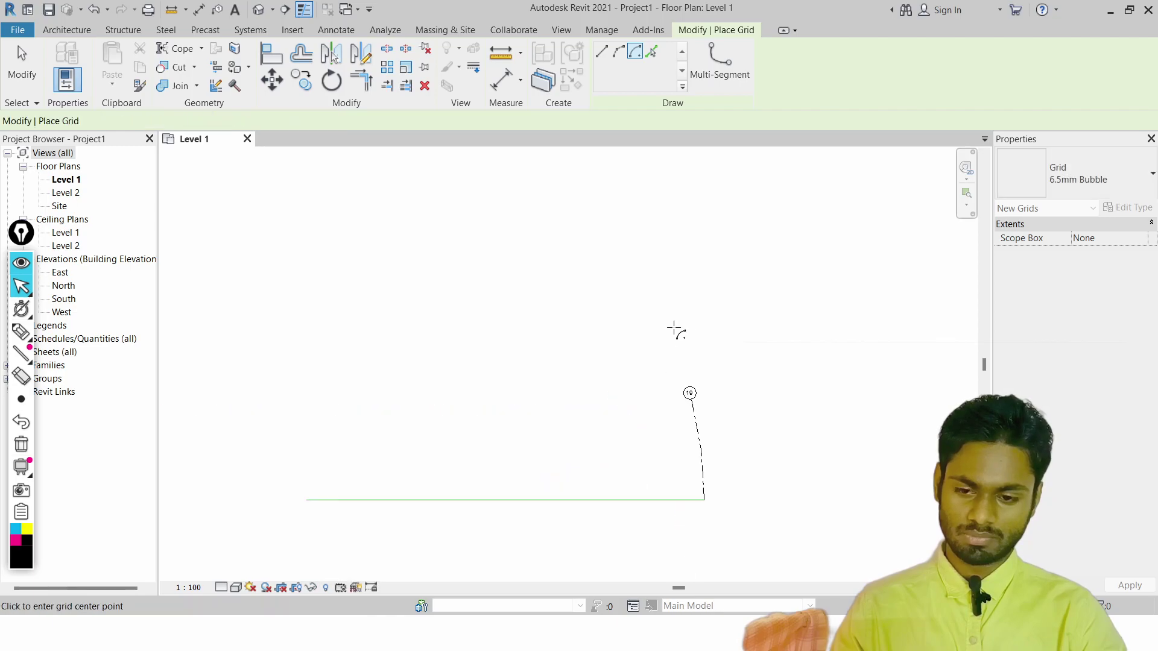
key(Escape)
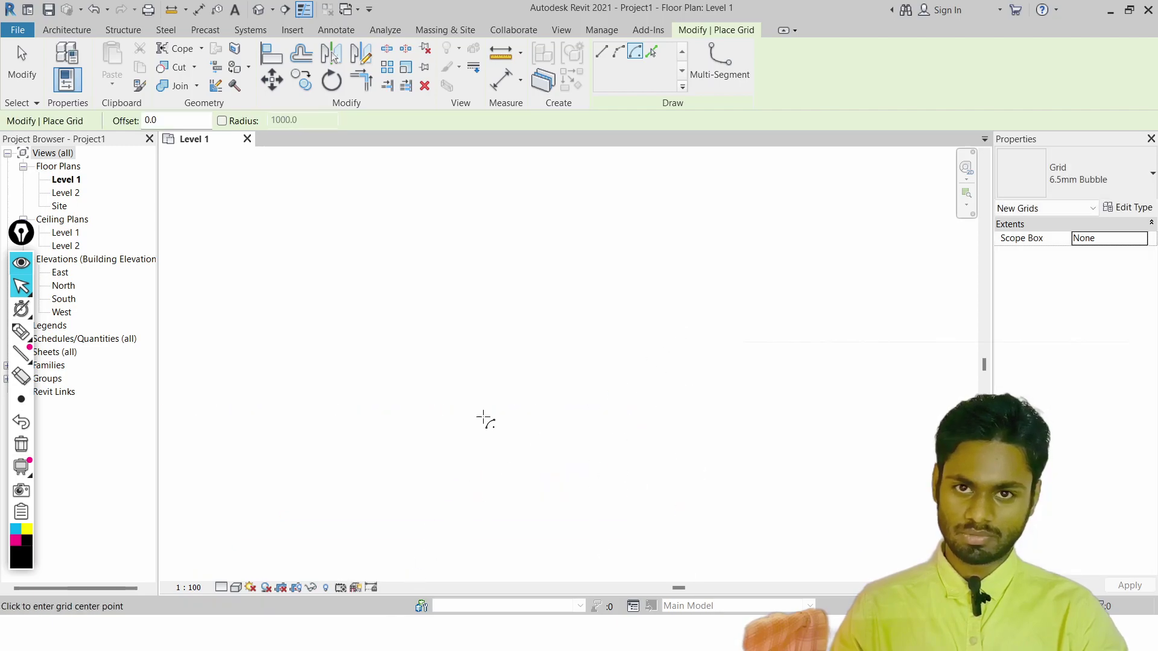
Try to draw a Center-Ends arc grid with a radius of about 24000 mm in the empty part of the plan
key(g)
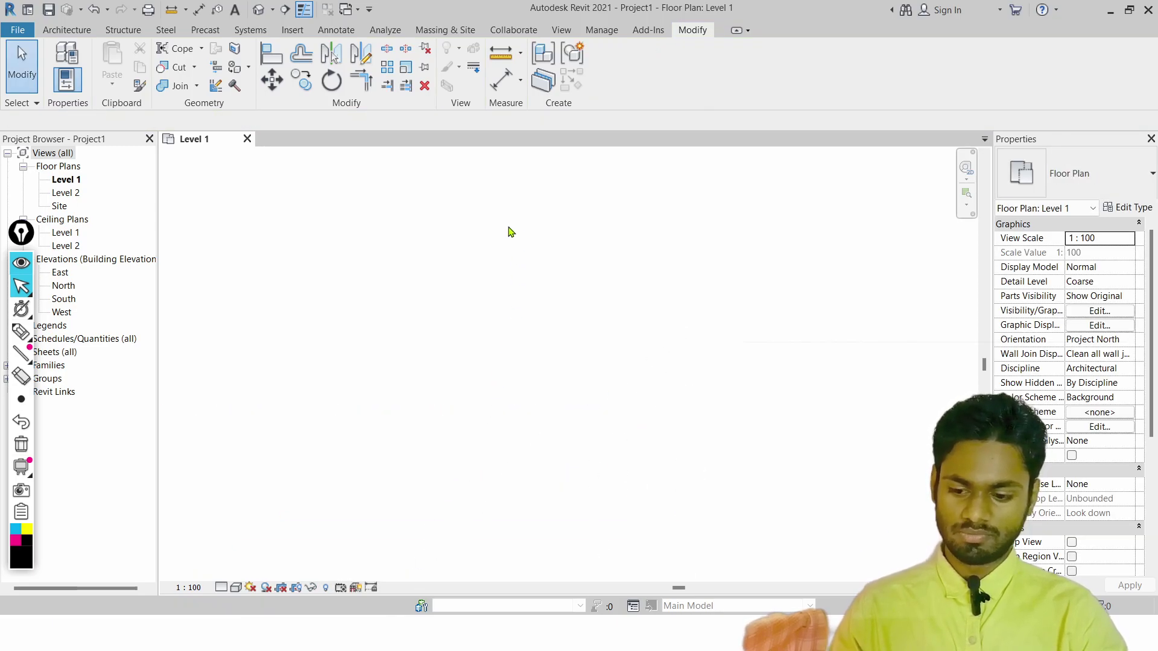
key(g)
key(r)
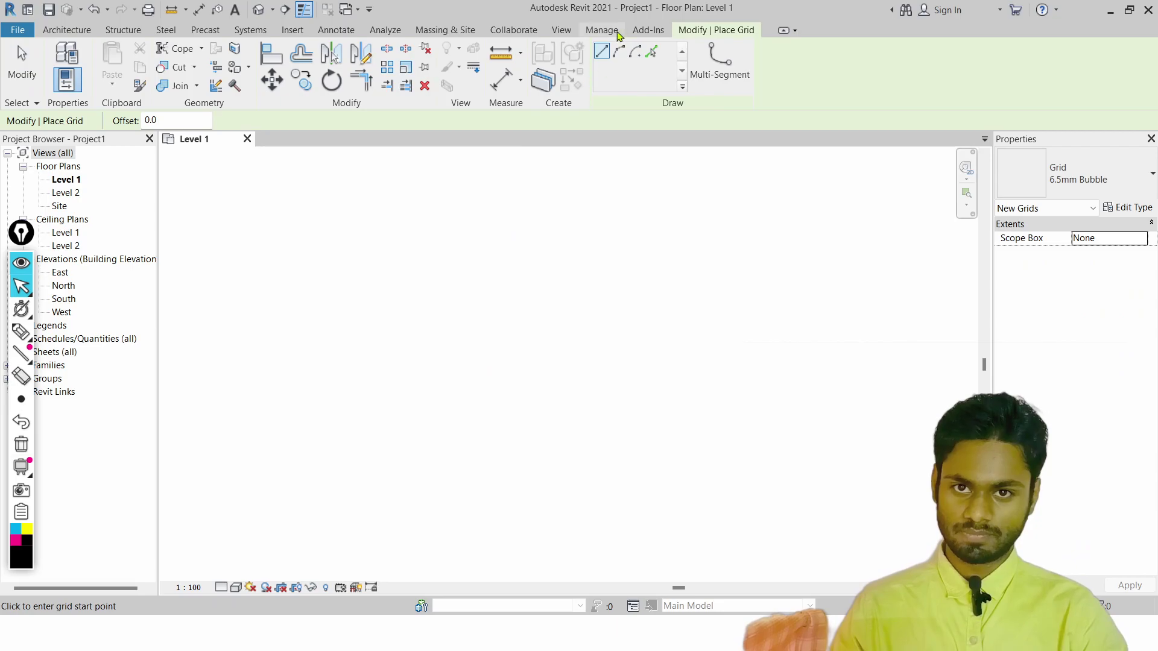
click(635, 52)
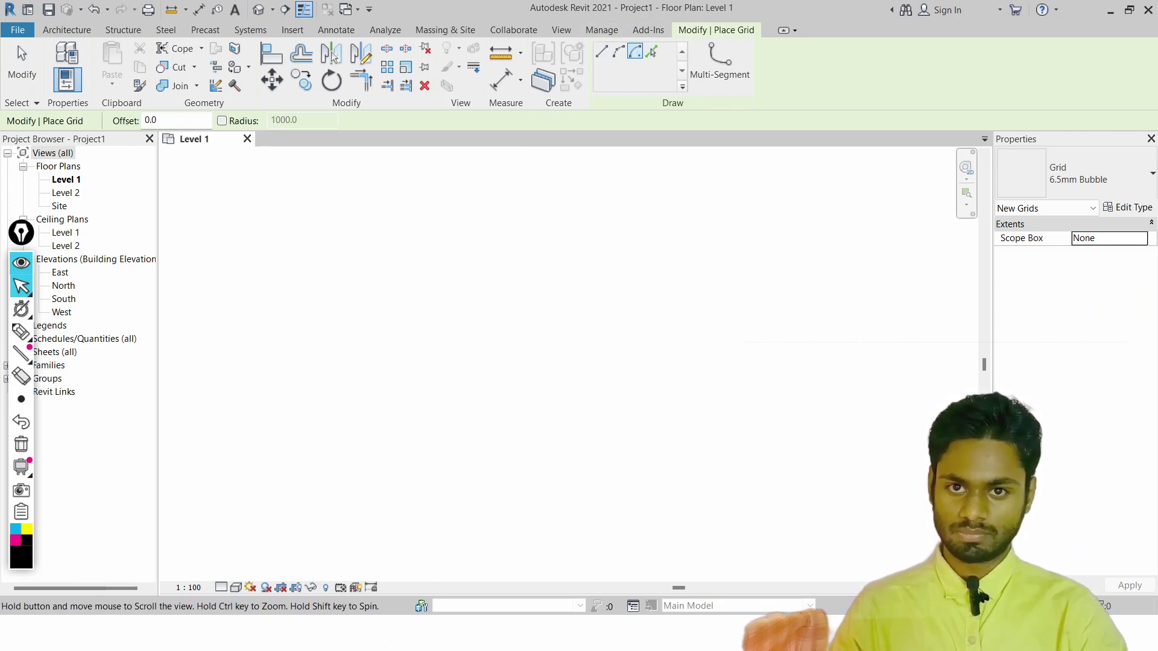
click(352, 369)
click(508, 367)
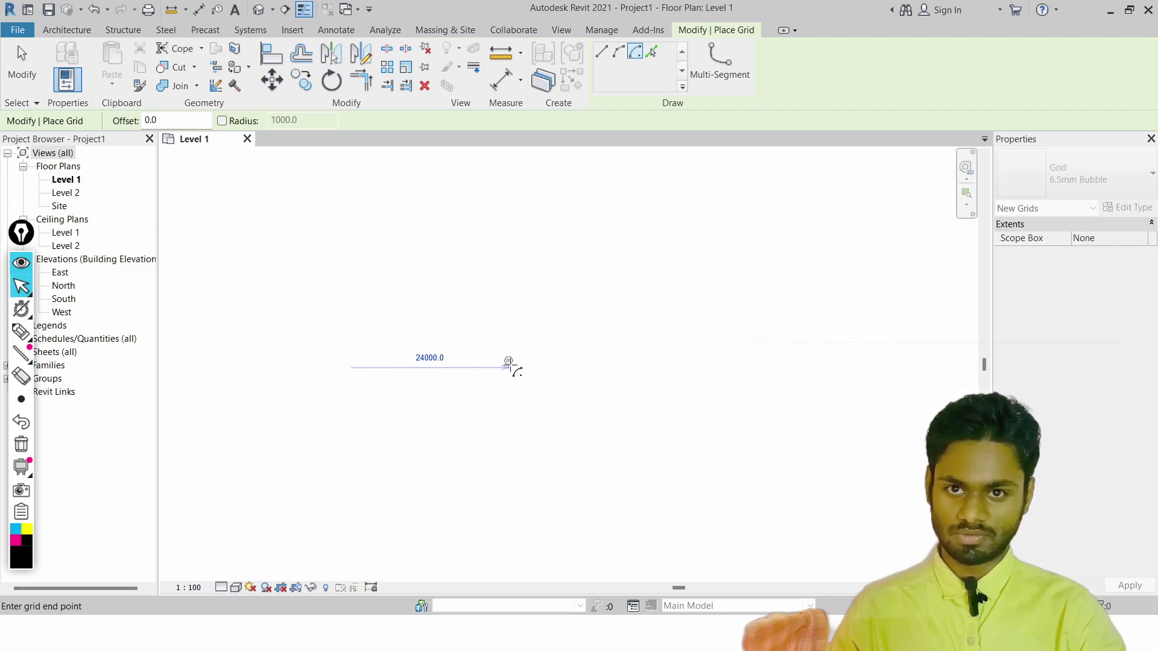
middle_drag(443, 255, 613, 434)
key(Escape)
key(Escape)
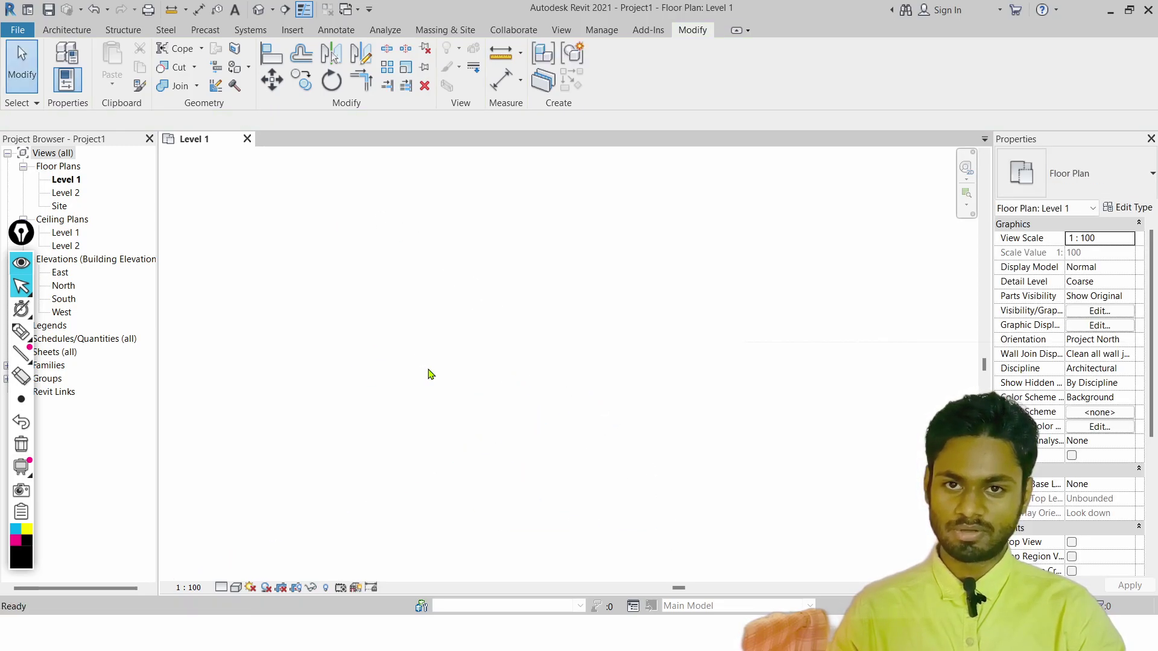
Switch to the Lecture 7 slide, tick off the Draw item, and return to Revit
key(alt+Tab)
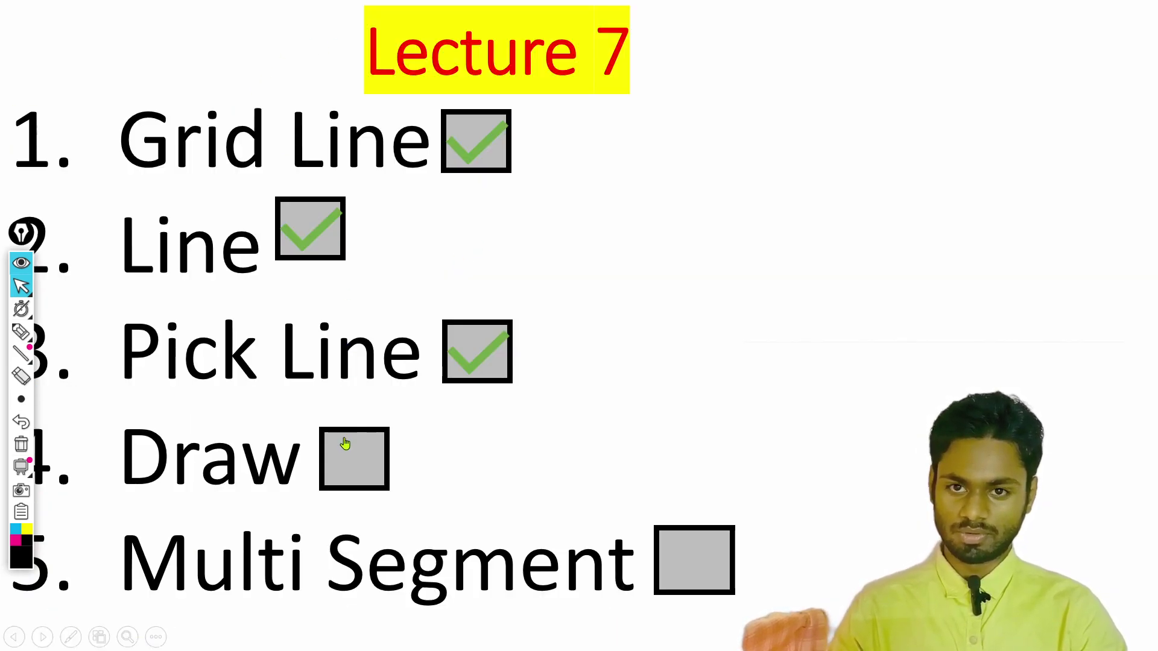
click(345, 440)
key(alt+Tab)
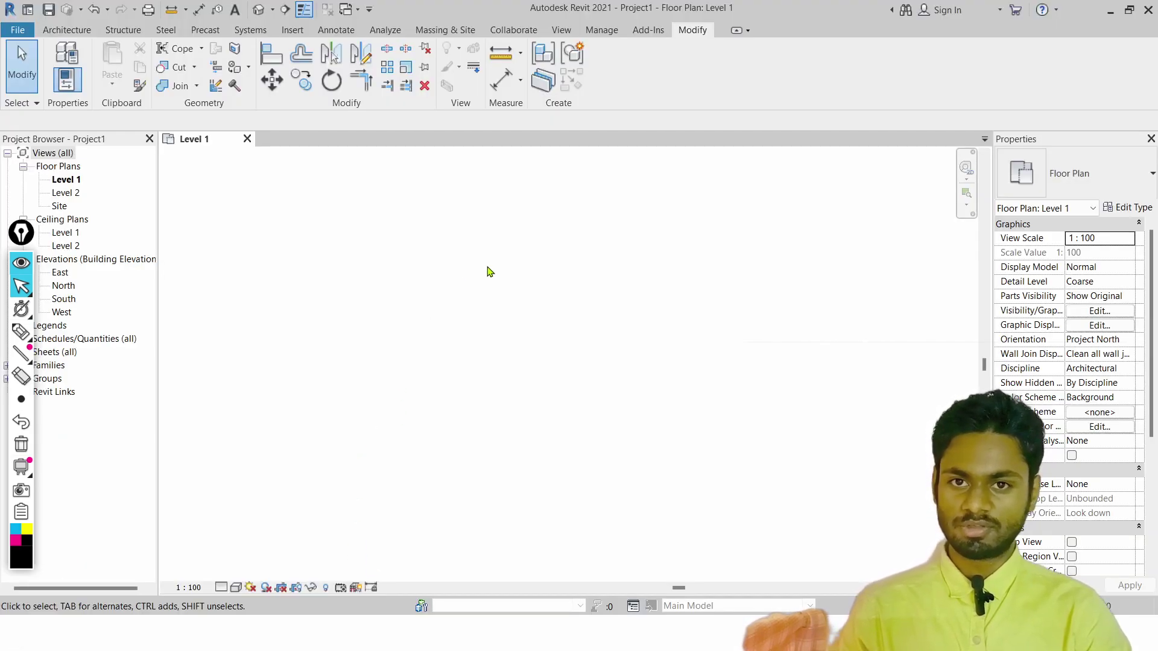
Try to sketch an L-shaped multi-segment grid with a vertical and a horizontal segment, and discard the sketch
key(g)
key(r)
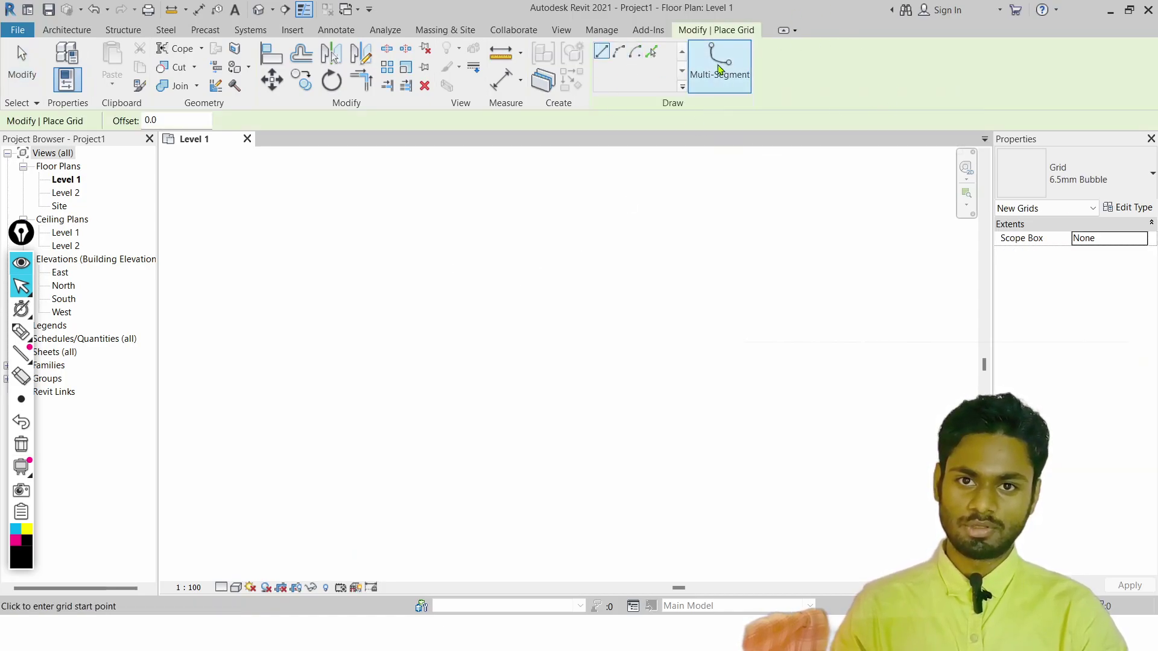
key(Escape)
key(g)
key(r)
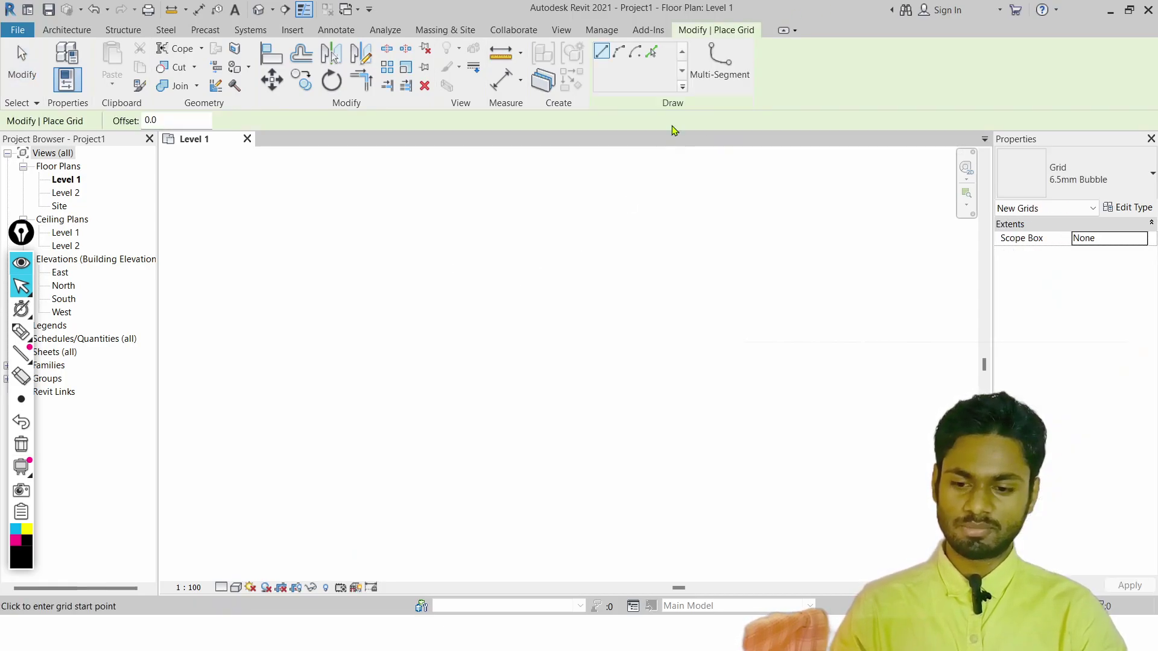
click(709, 73)
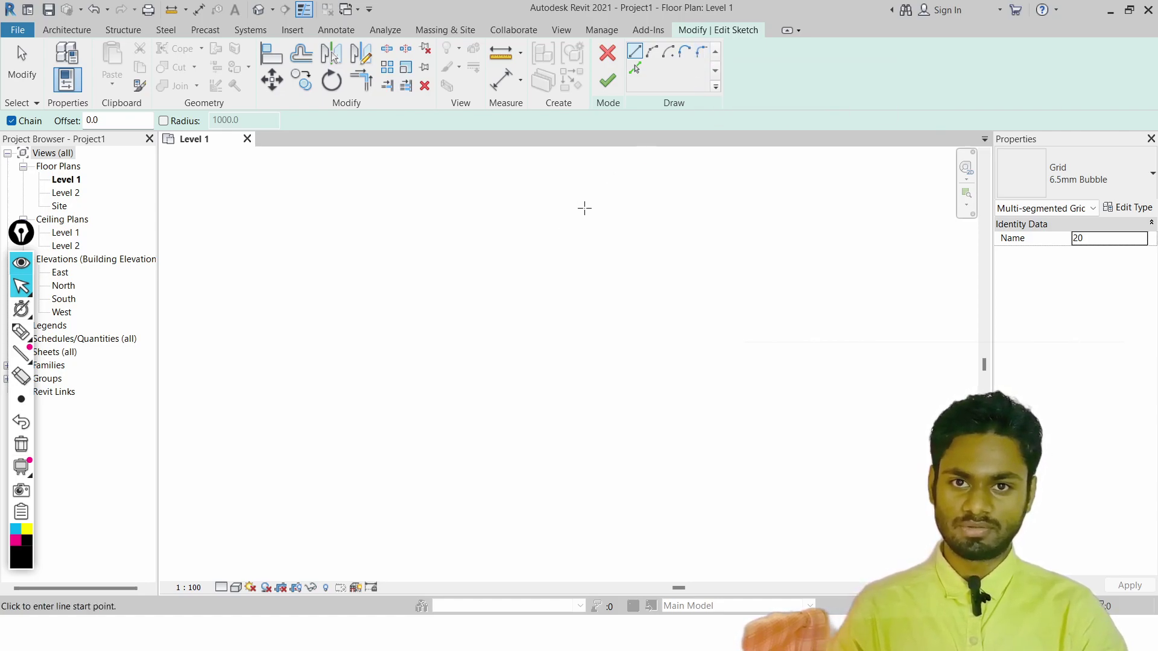
click(403, 472)
click(404, 322)
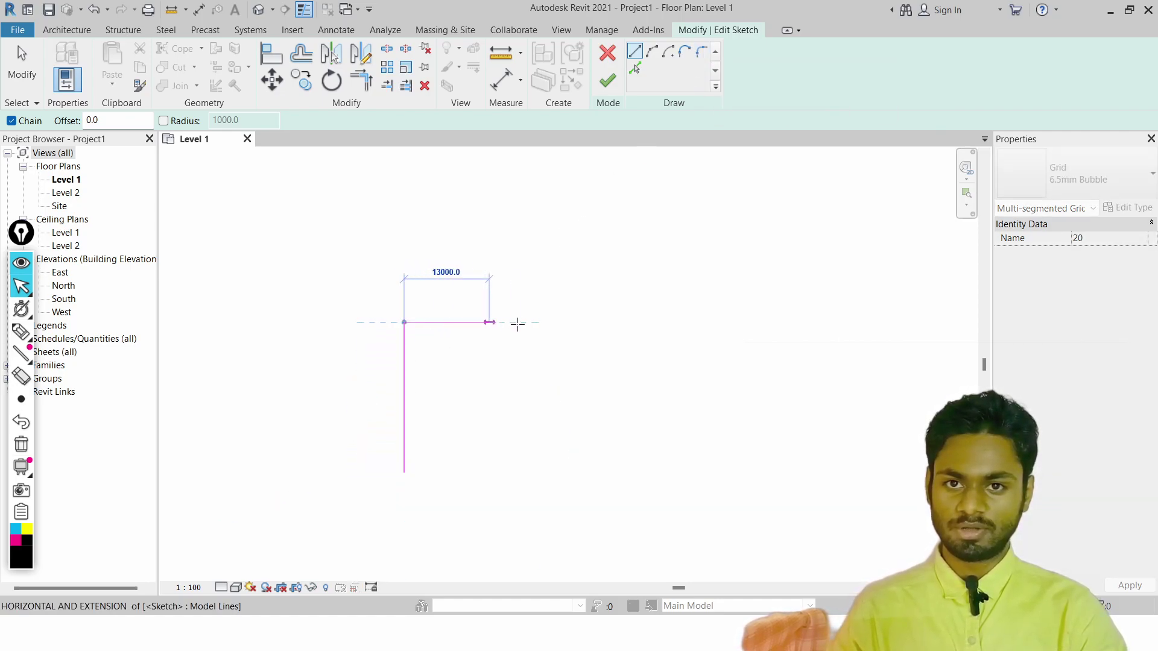
click(671, 322)
key(Escape)
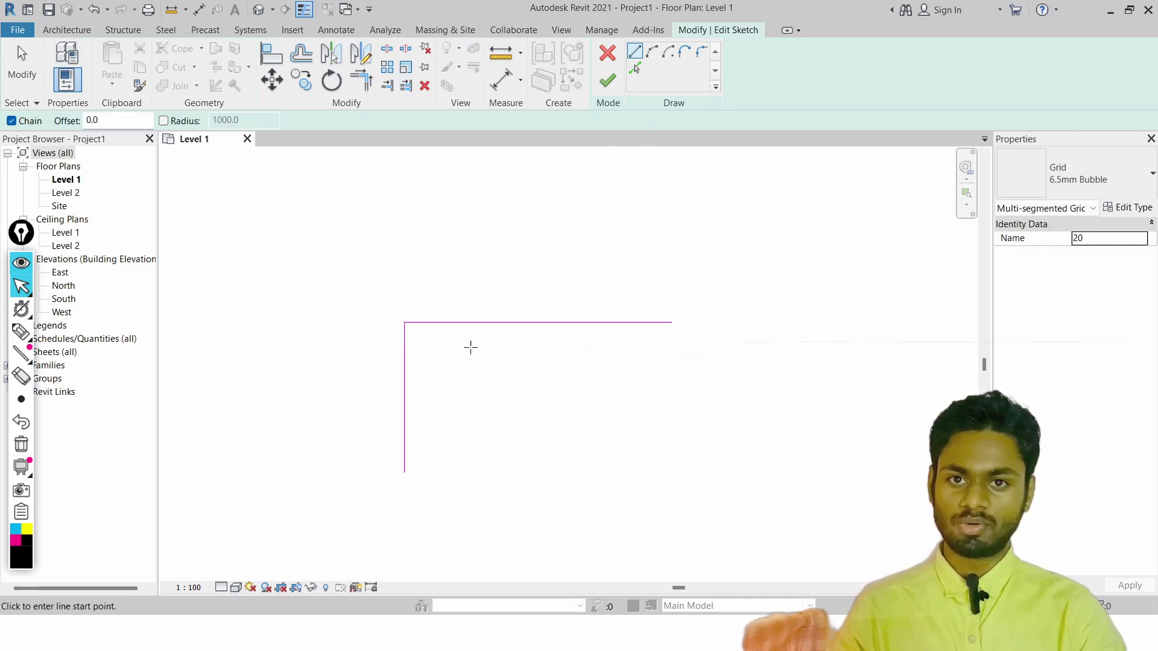
click(607, 54)
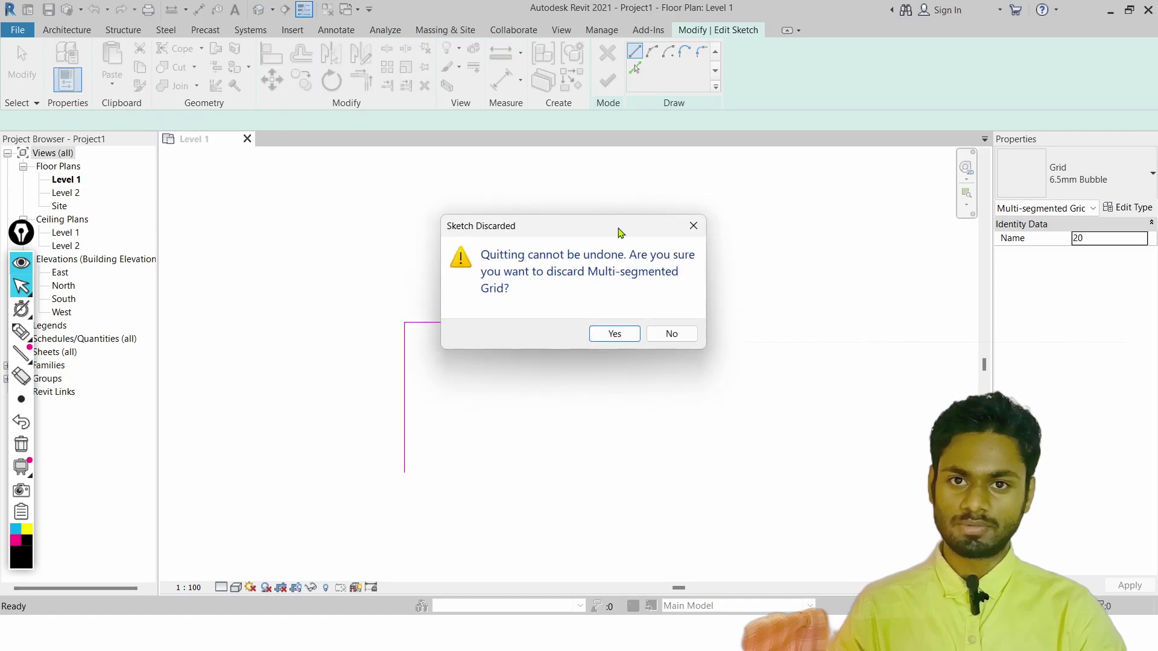
click(598, 333)
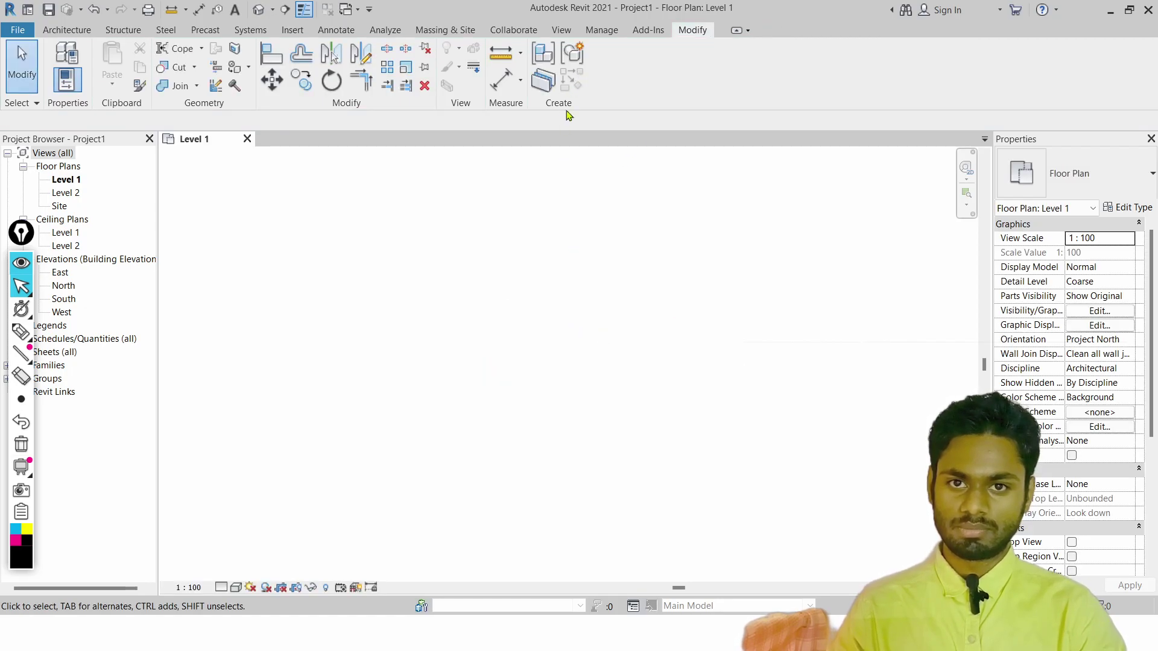
Draw a multi-segment grid with a horizontal segment and a vertical segment about 24000 mm long running down from its right end, and finish the sketch
key(g)
key(r)
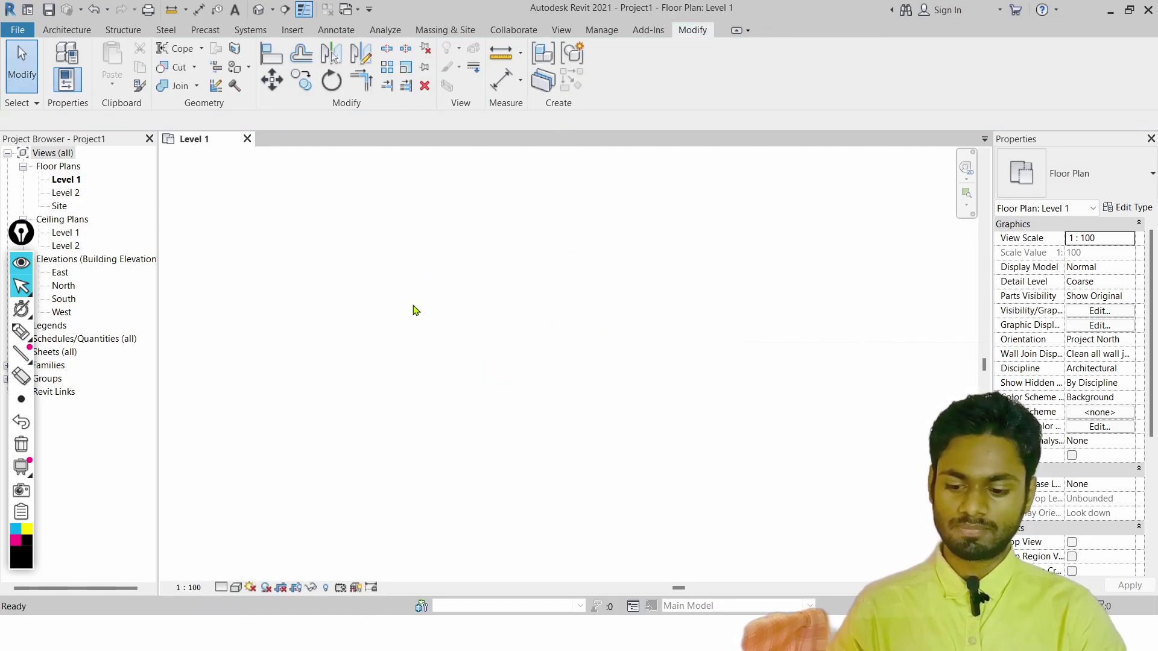
click(718, 63)
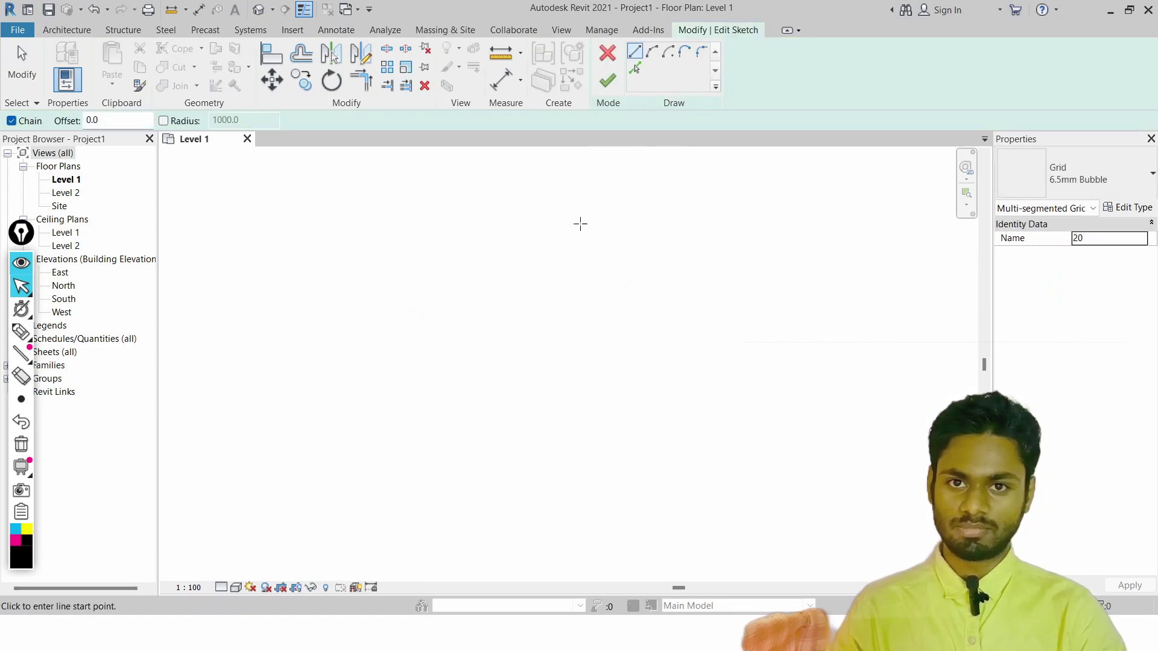
click(456, 374)
click(731, 374)
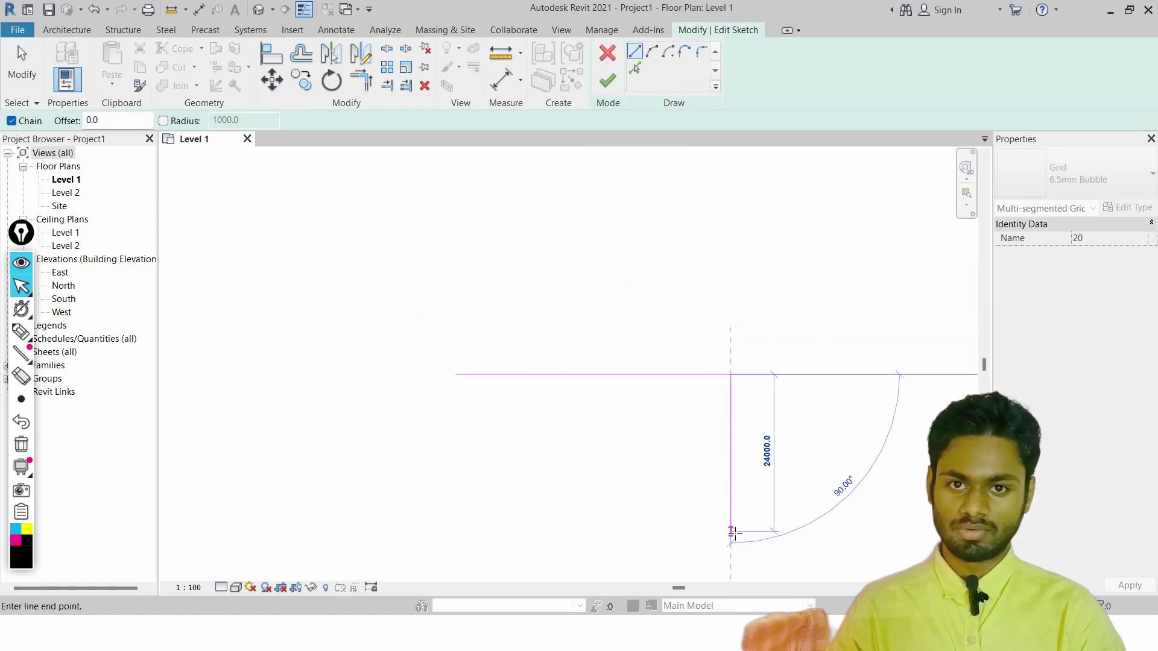
click(731, 532)
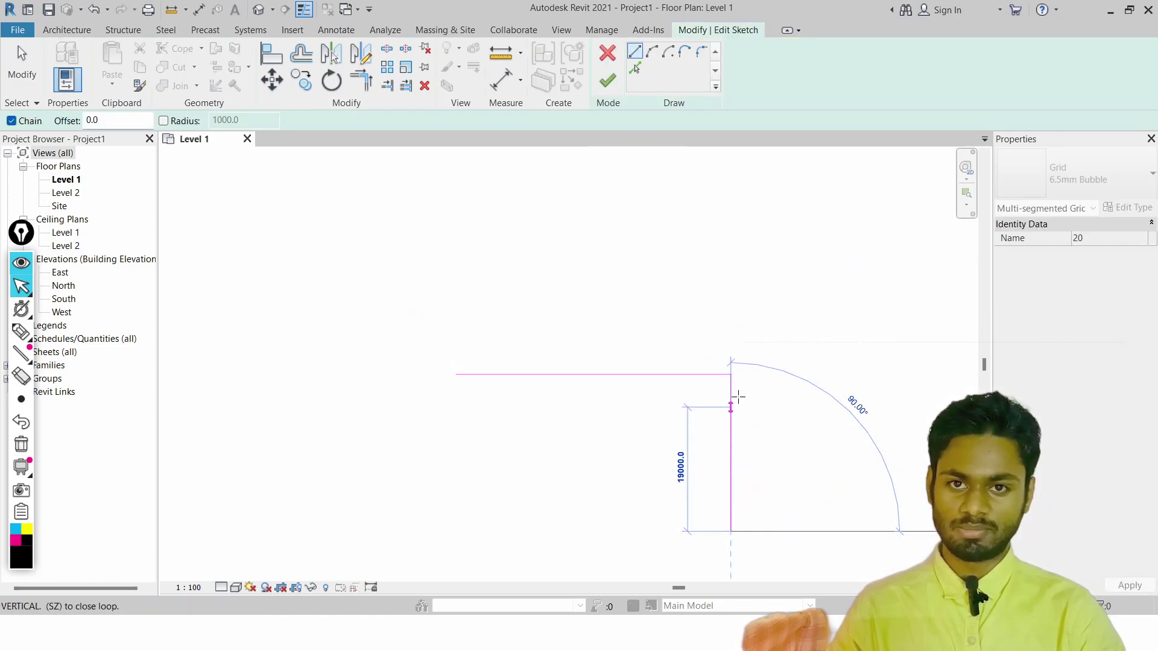
click(607, 80)
middle_drag(774, 518, 630, 455)
scroll(603, 487, up, 3)
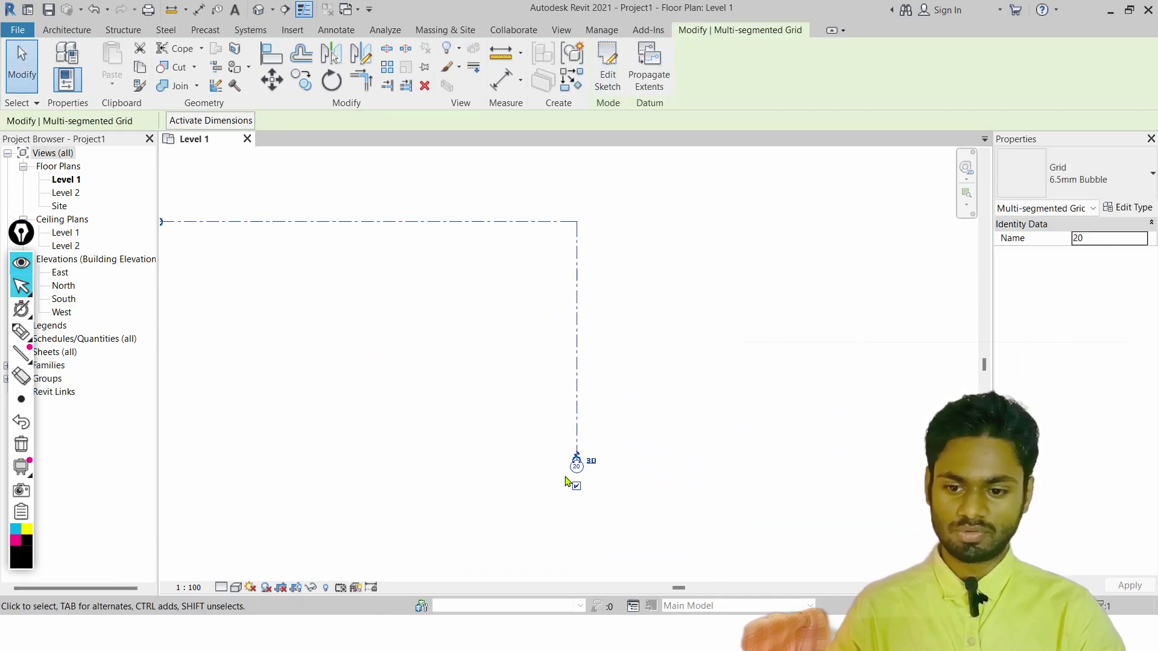
scroll(584, 469, down, 5)
scroll(240, 245, up, 5)
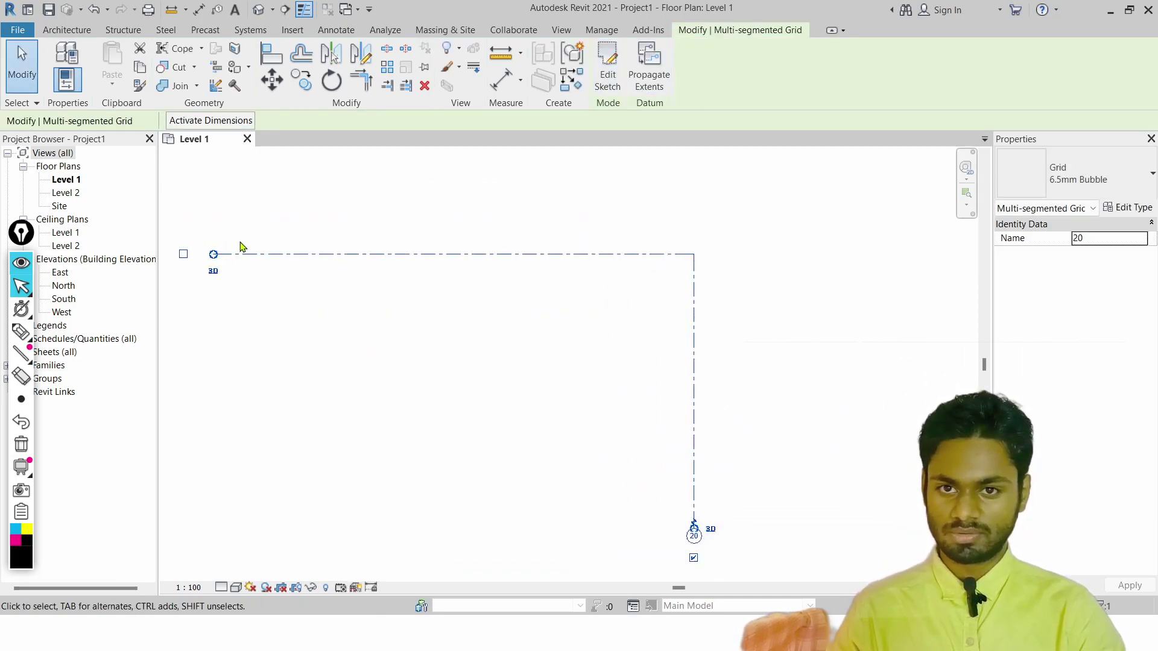
Start a multi-segment grid sketch in an empty area and draw a vertical line about 25000 mm long
key(Escape)
scroll(214, 304, down, 2)
scroll(583, 300, down, 3)
middle_drag(644, 293, 458, 277)
scroll(492, 317, up, 1)
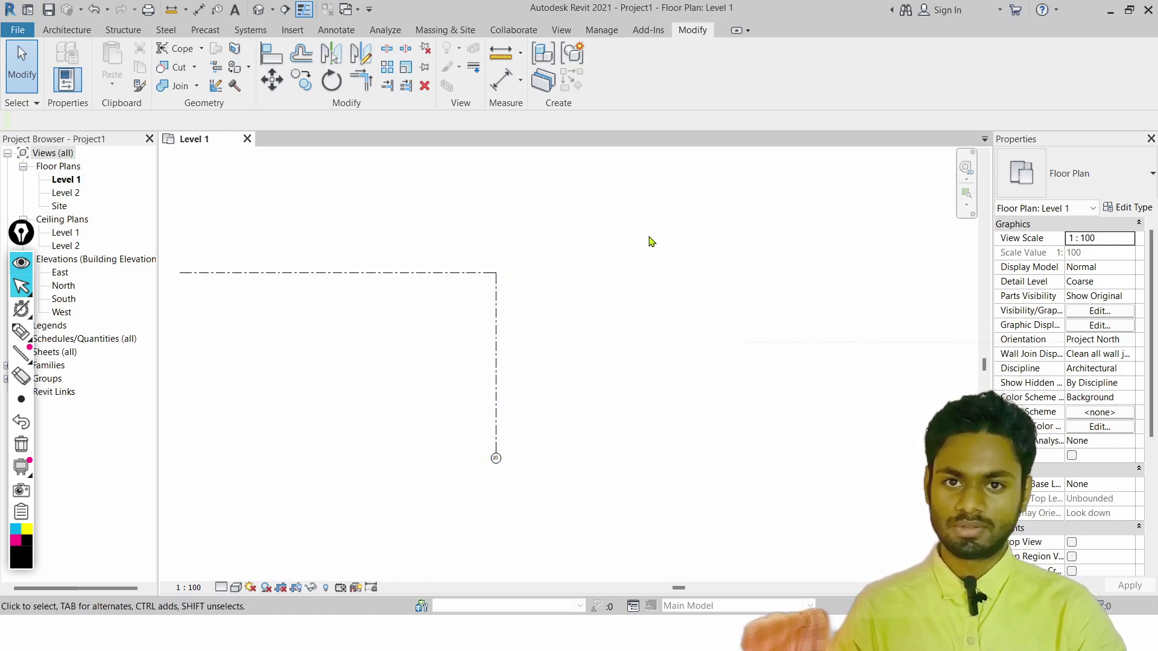
middle_drag(637, 197, 455, 419)
middle_drag(581, 246, 524, 282)
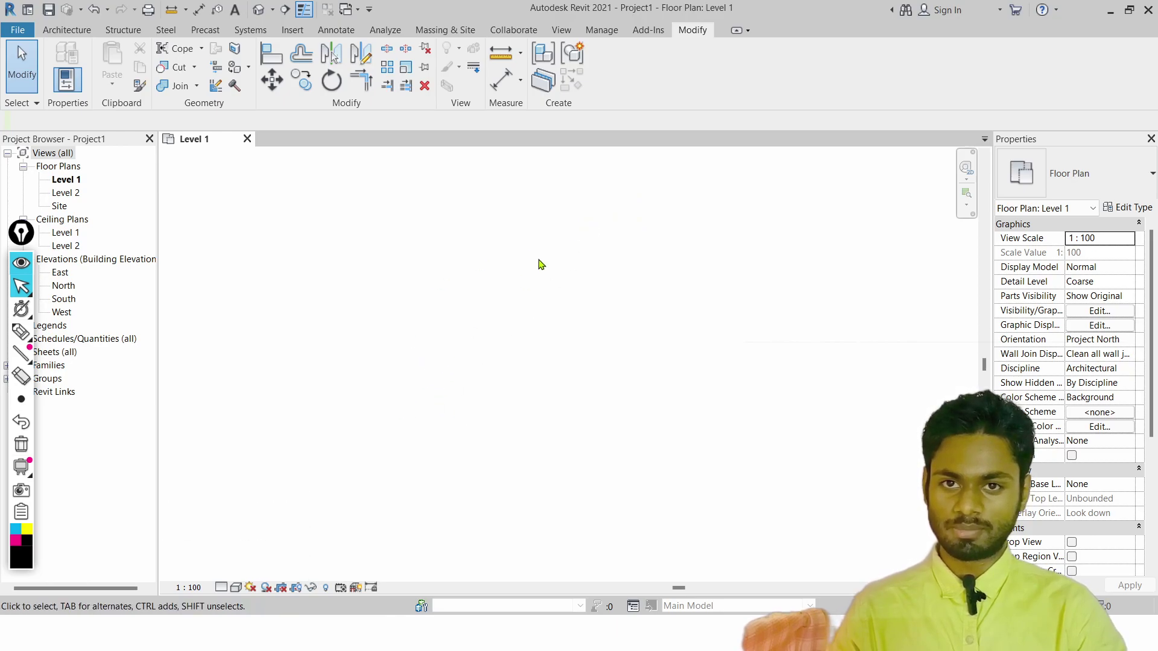
key(g)
key(r)
click(720, 66)
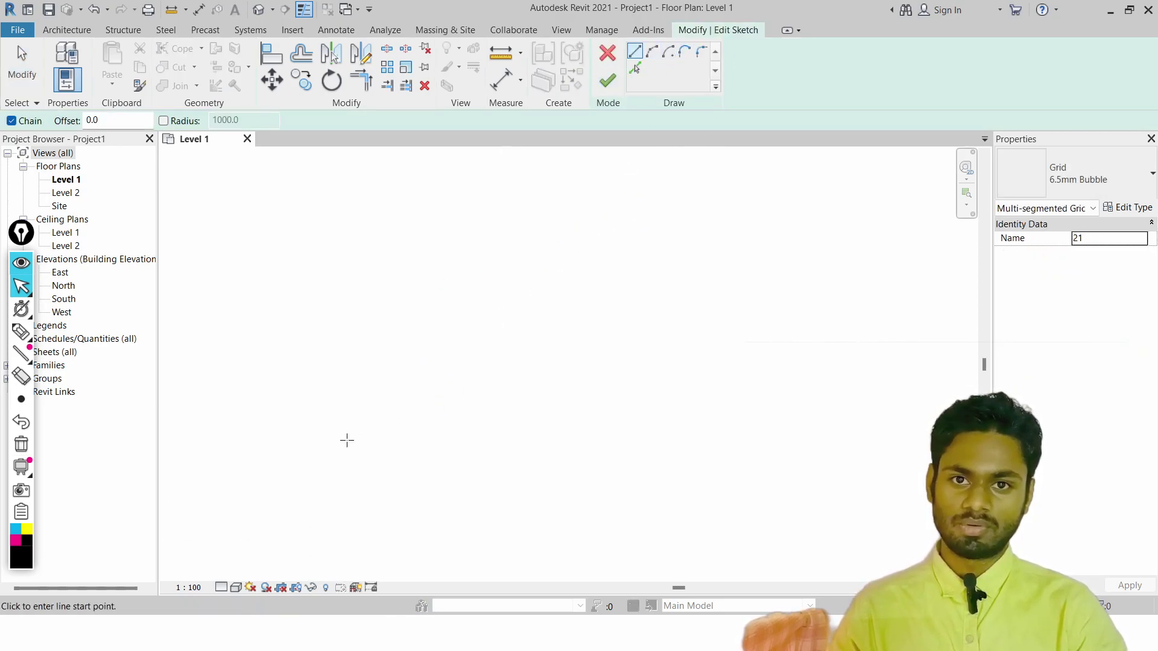
click(374, 427)
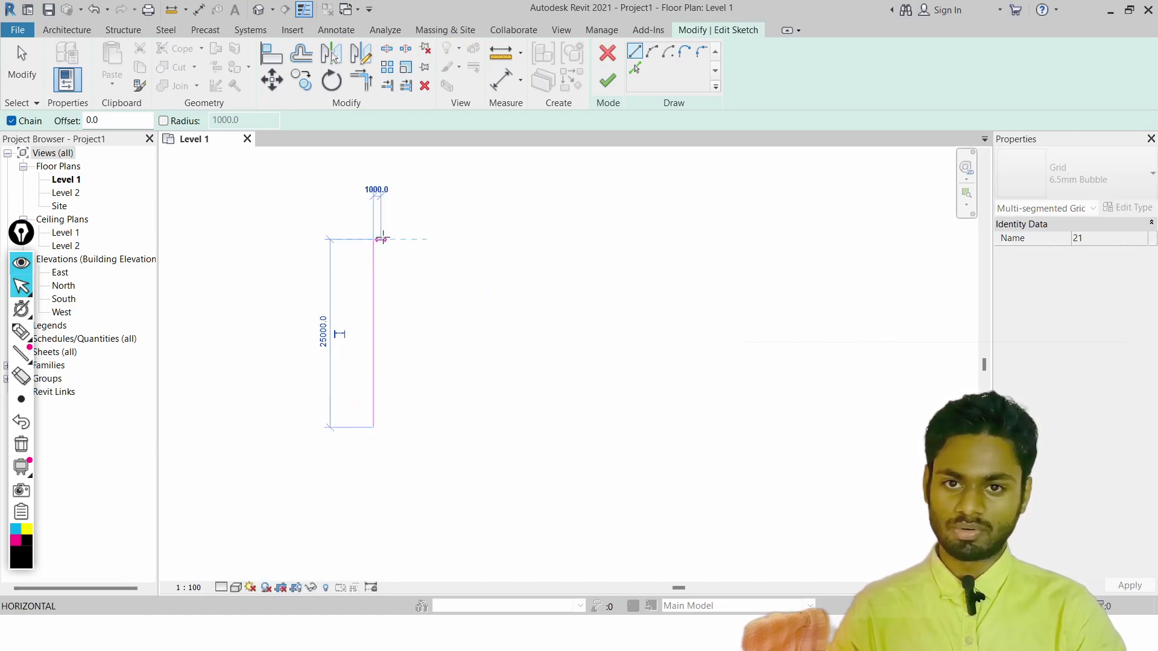
click(396, 240)
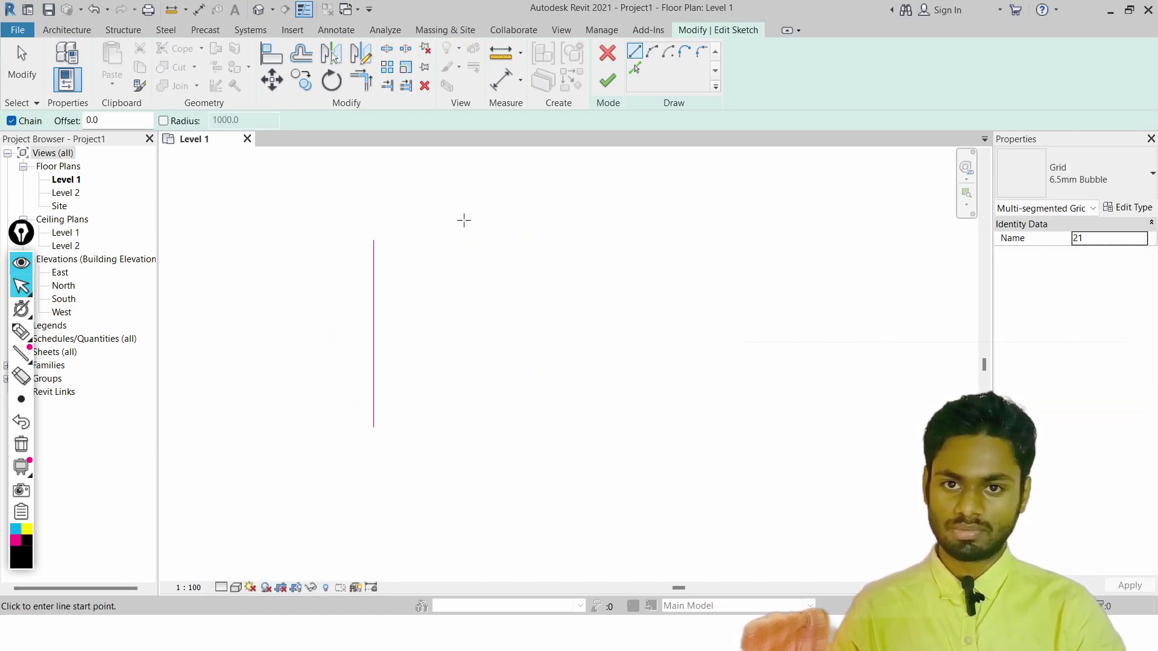
Draw a separate horizontal sketch line about 38000 mm long, above and to the right of the vertical line
middle_drag(460, 190, 455, 313)
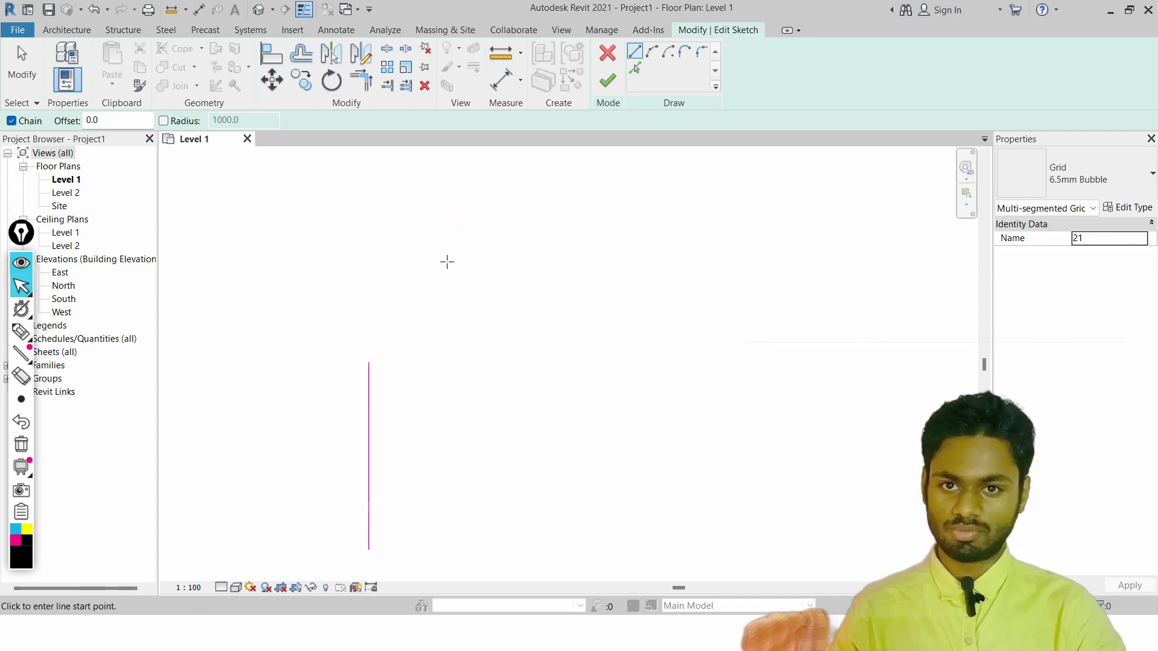
click(463, 235)
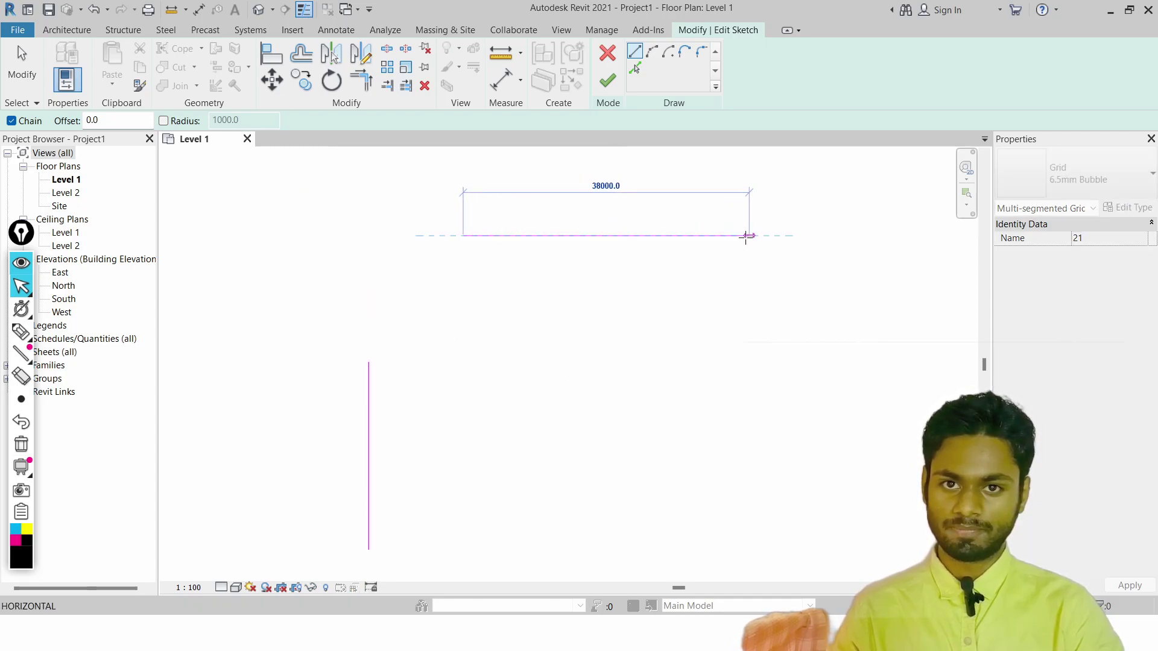
click(734, 234)
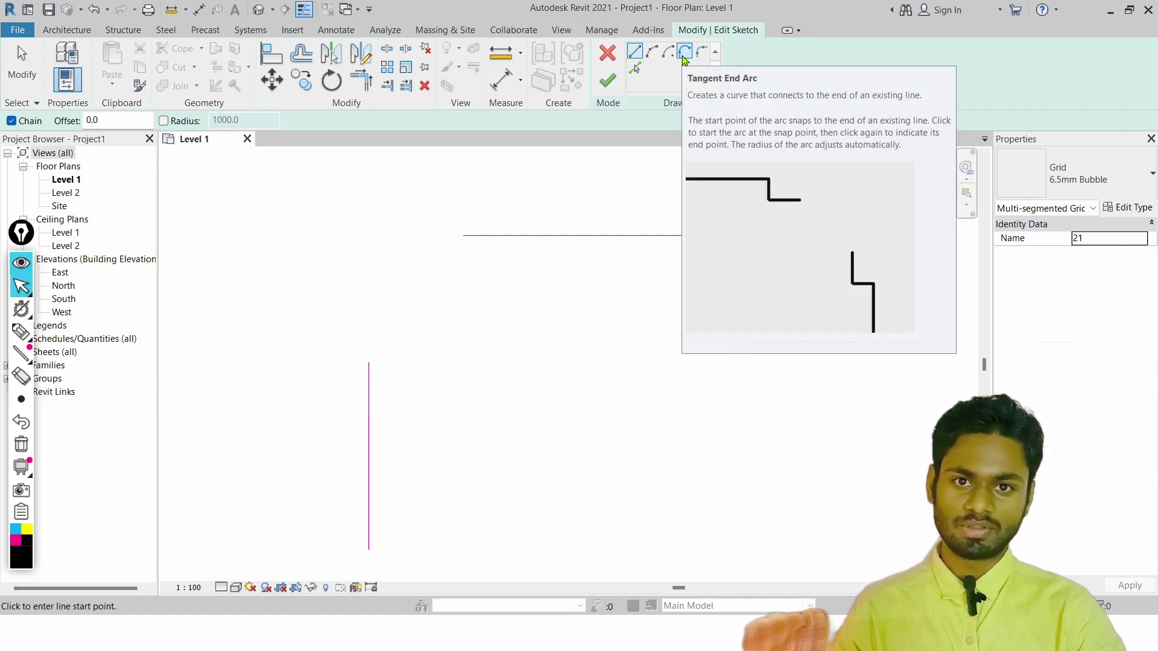
Try to join the two sketch lines with a Tangent End Arc from the vertical line's upper end to the horizontal line's left end
click(685, 55)
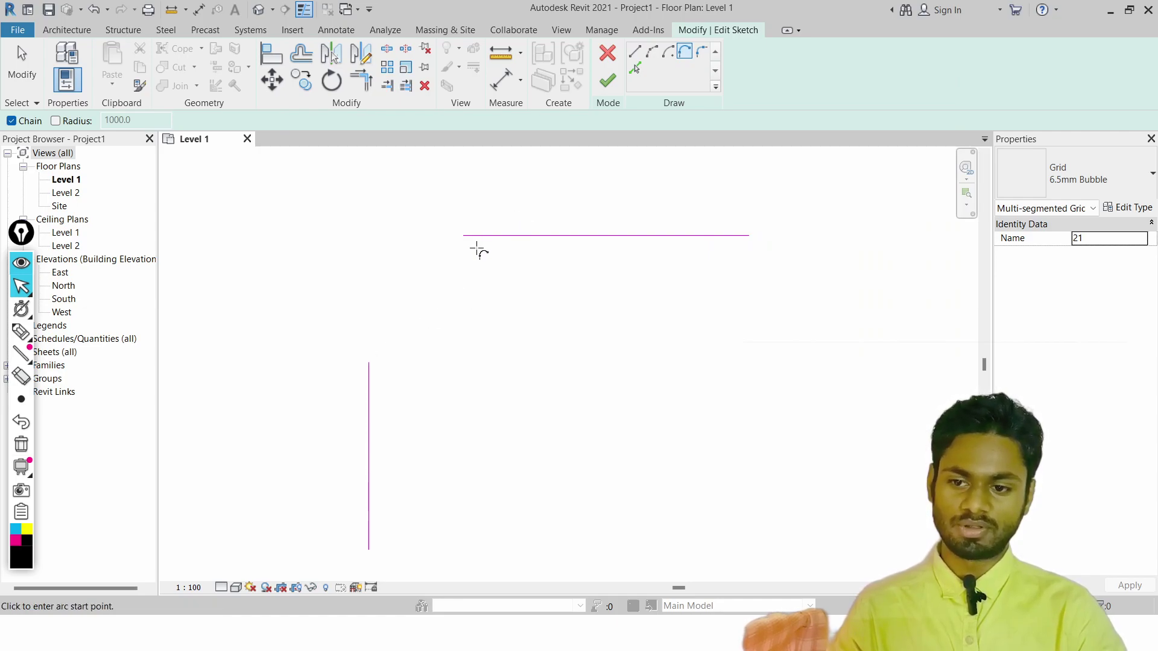
click(369, 362)
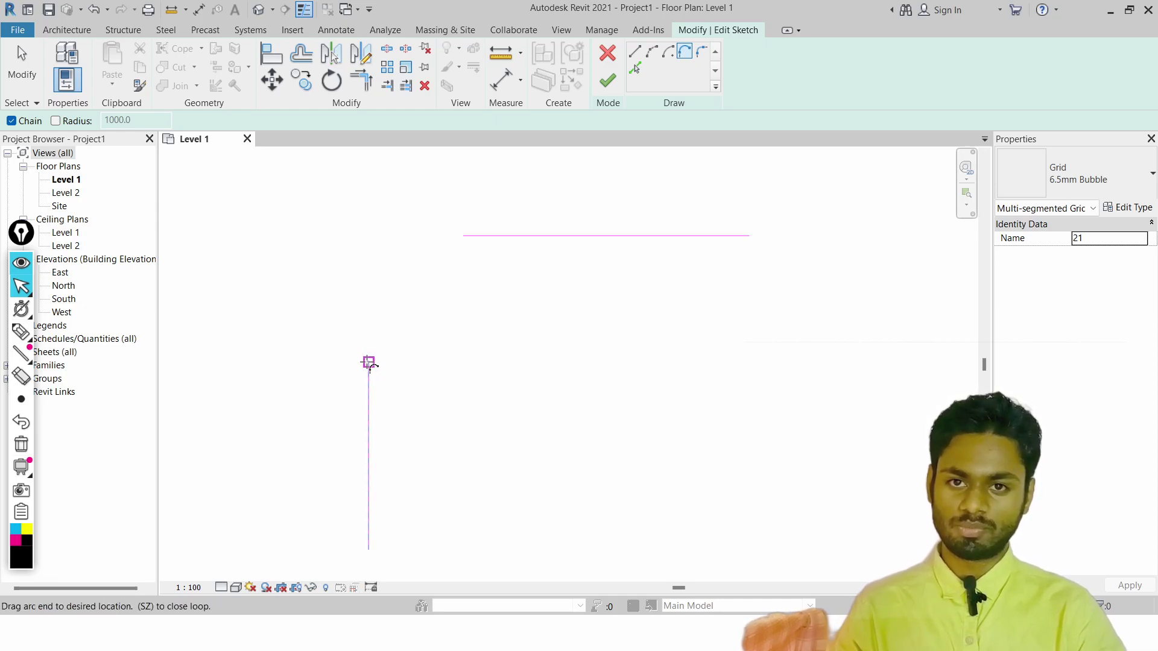
click(464, 235)
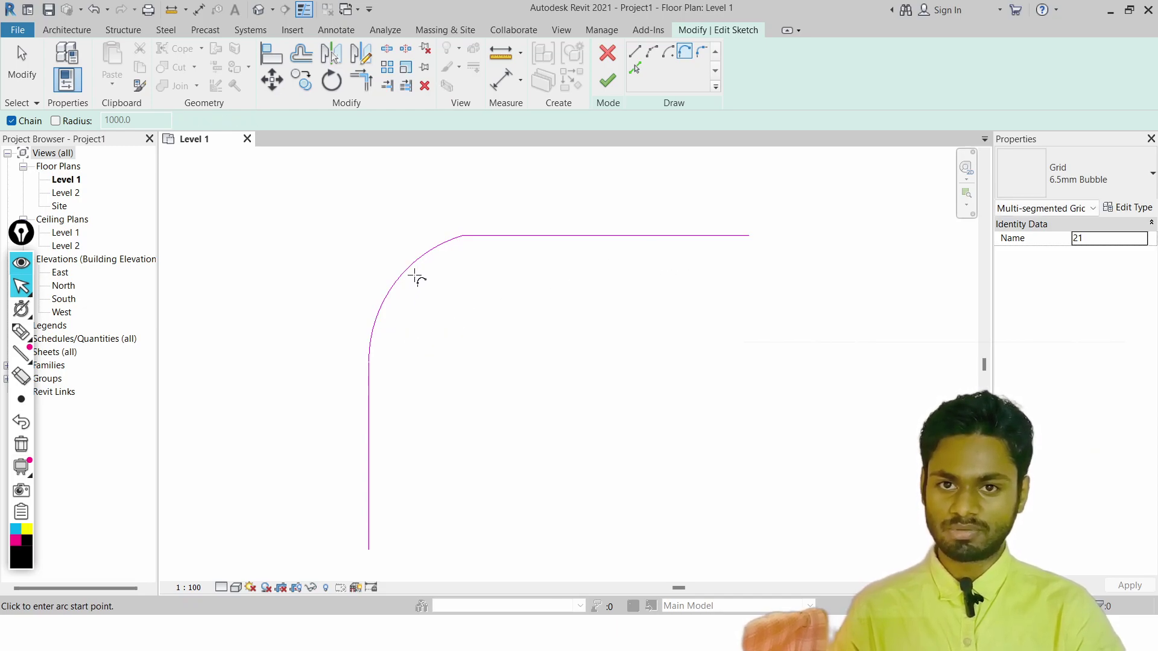
key(Escape)
Examine up close how the tangent arc meets the horizontal line at its left end
scroll(435, 239, up, 6)
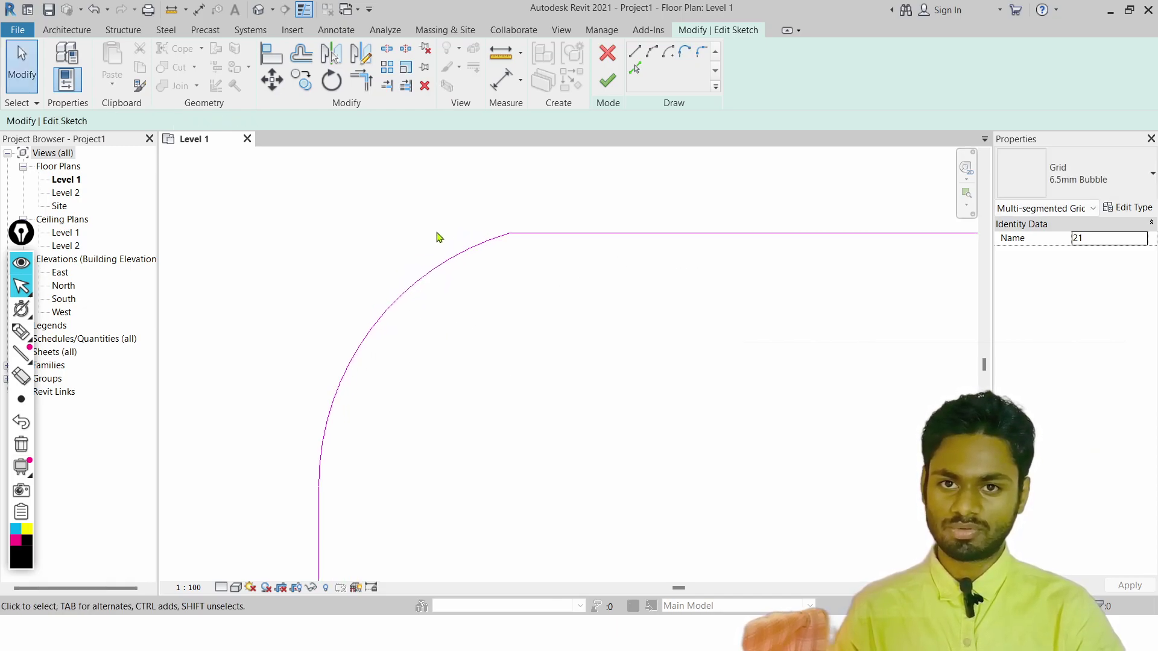
scroll(555, 217, up, 6)
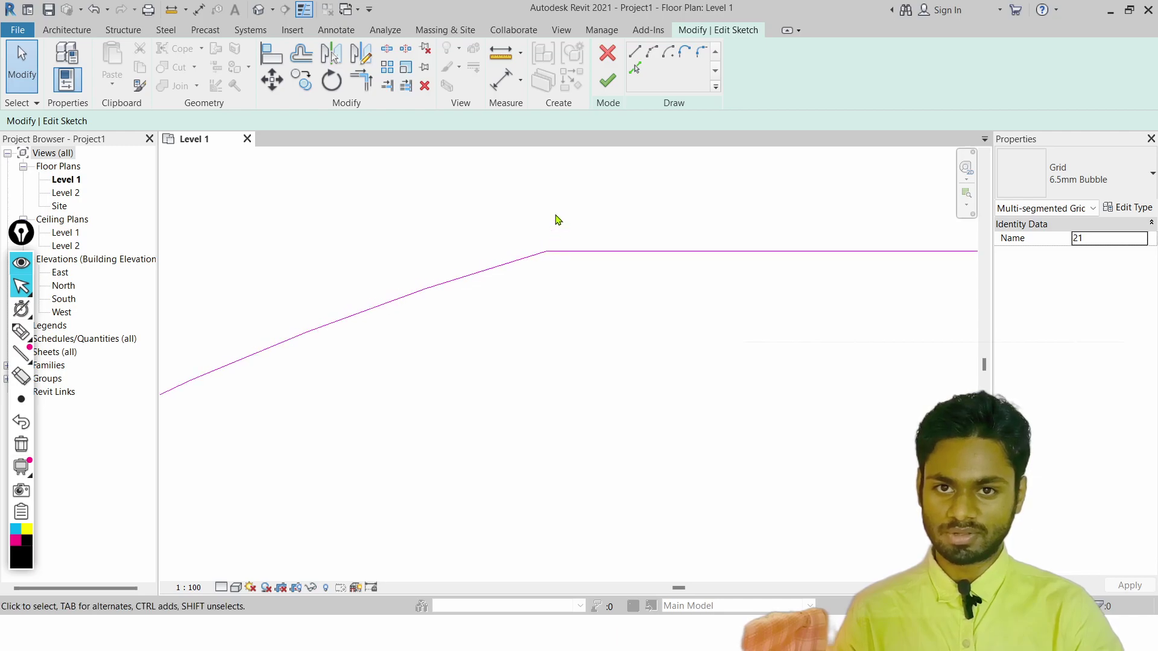
scroll(535, 403, up, 3)
scroll(505, 317, up, 3)
scroll(529, 249, up, 6)
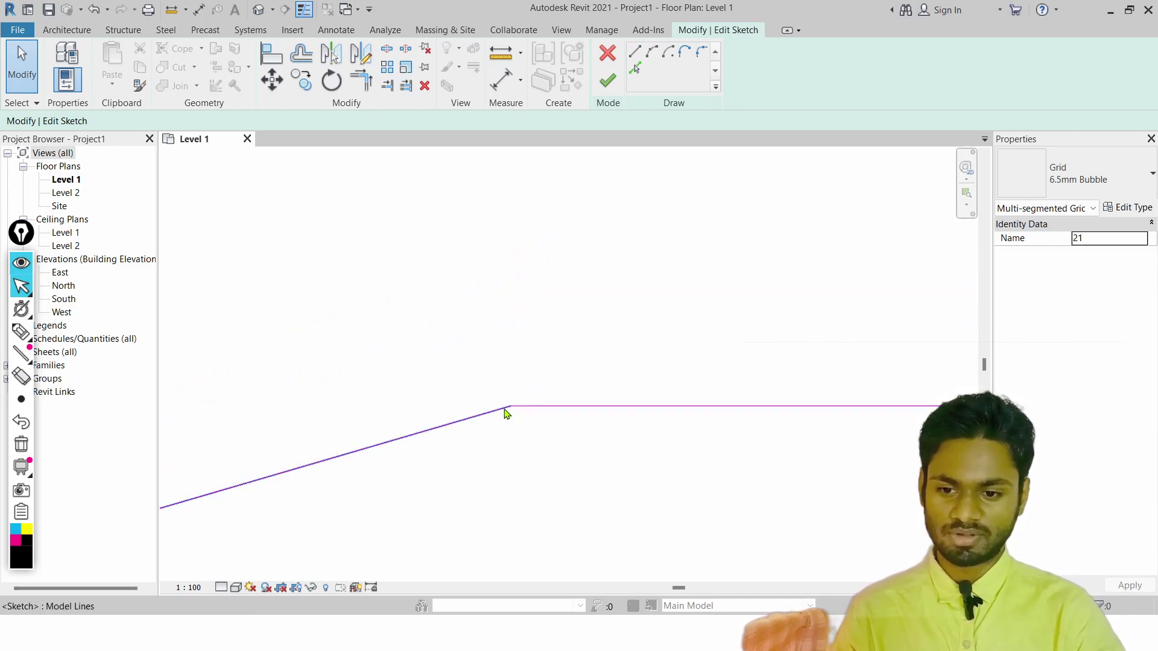
click(508, 407)
click(552, 407)
click(513, 443)
scroll(512, 410, up, 4)
scroll(507, 406, up, 3)
scroll(463, 357, up, 5)
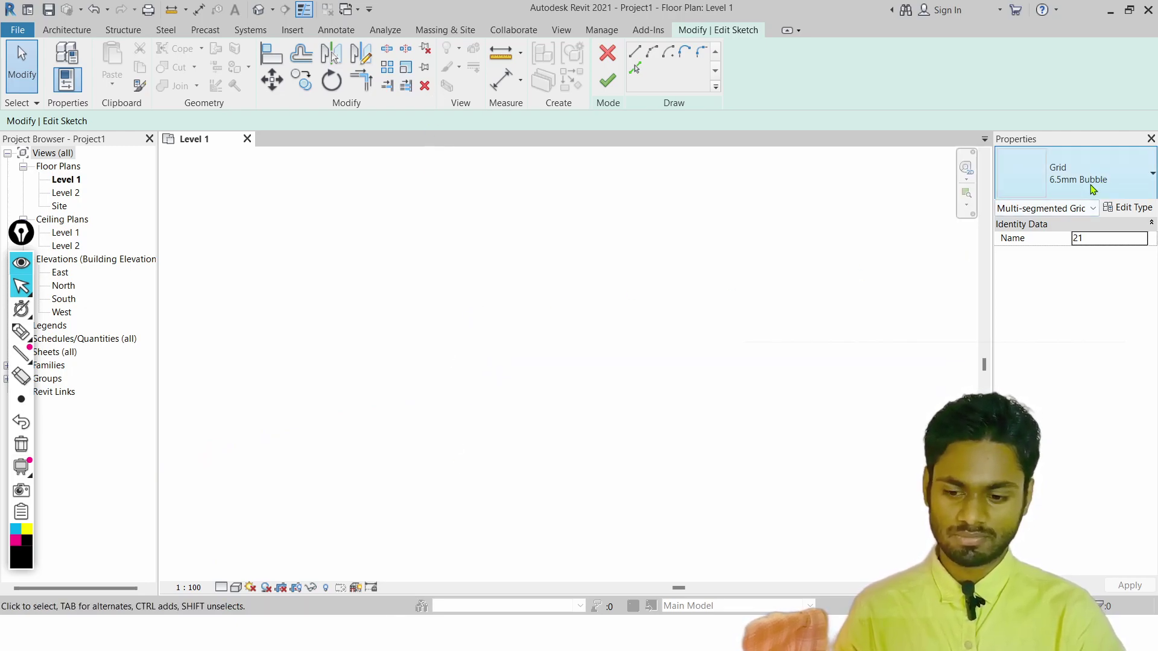
Undo and redo the last sketch edits, and compare the arc's junctions with the horizontal and vertical lines
key(ctrl+z)
key(ctrl+z)
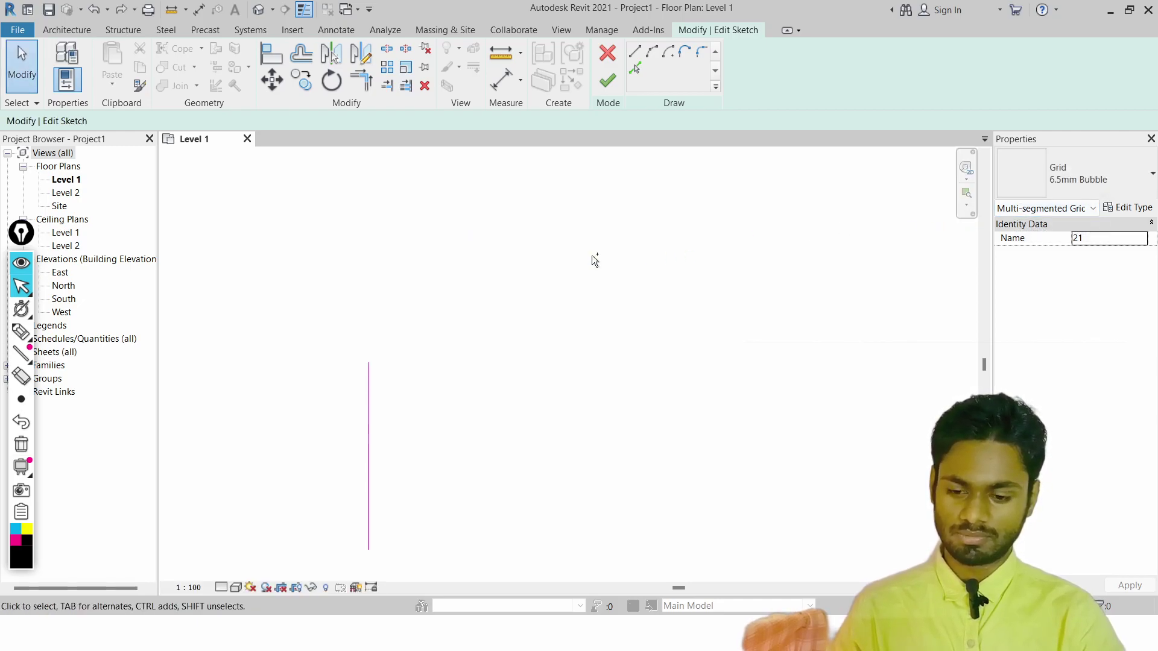
key(ctrl+y)
key(ctrl+y)
scroll(465, 237, up, 3)
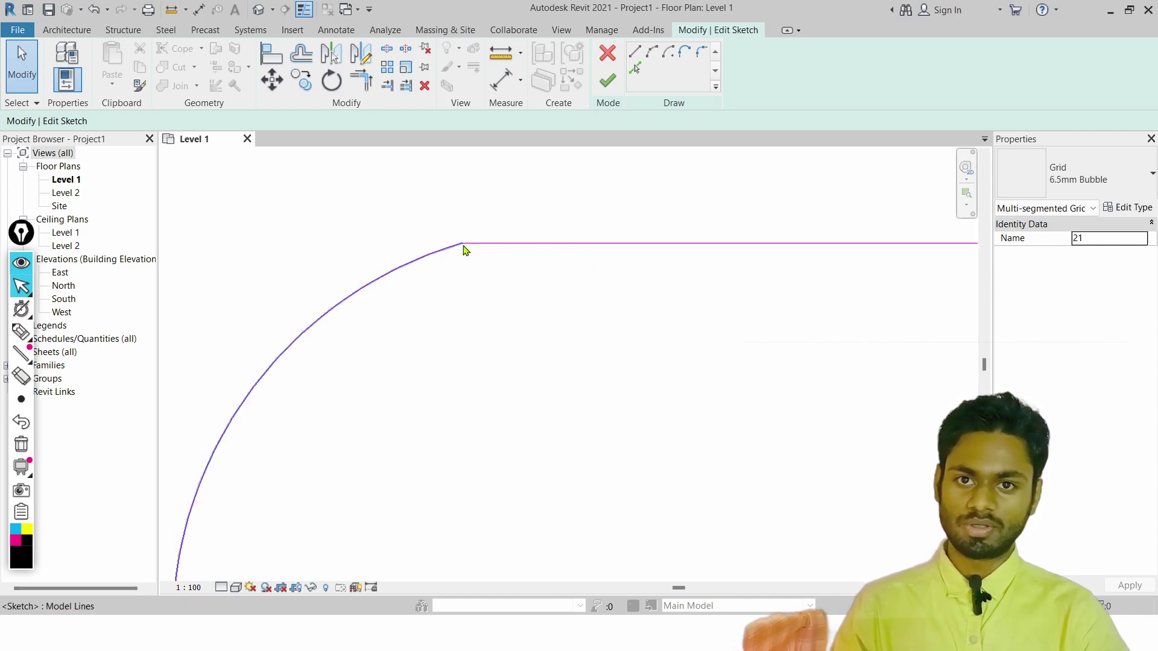
scroll(452, 299, down, 3)
scroll(416, 371, up, 5)
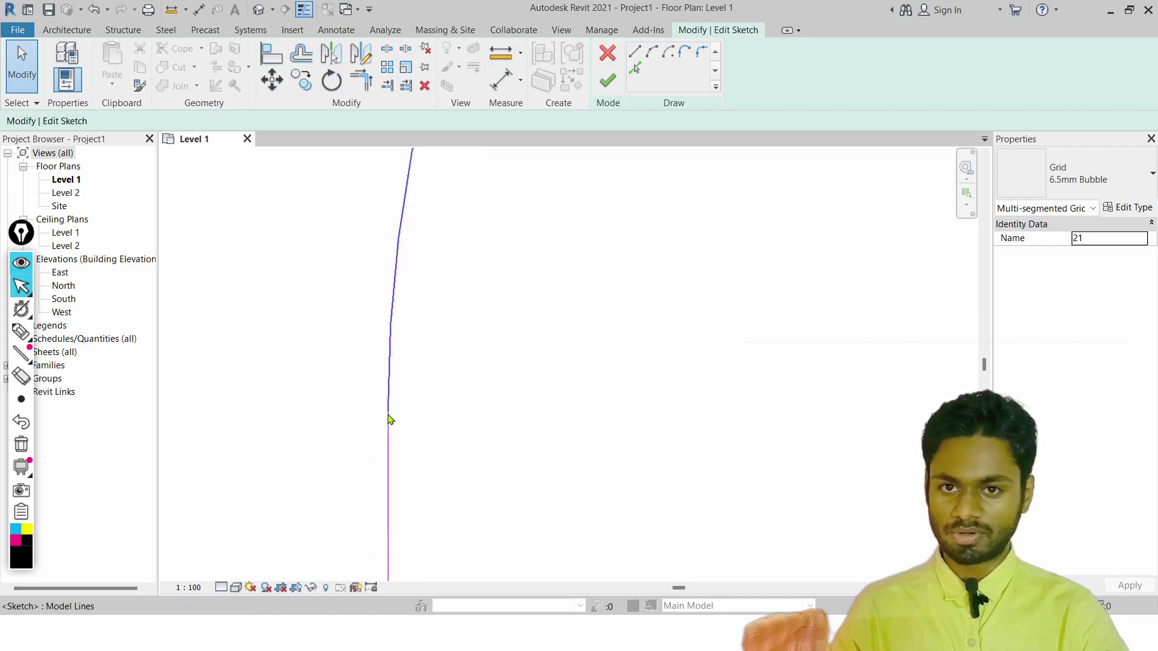
scroll(522, 399, down, 3)
scroll(673, 329, up, 1)
Delete the tangent arc that starts at the vertical line, keeping both straight sketch lines
middle_drag(666, 336, 529, 372)
drag(465, 316, 302, 325)
key(Delete)
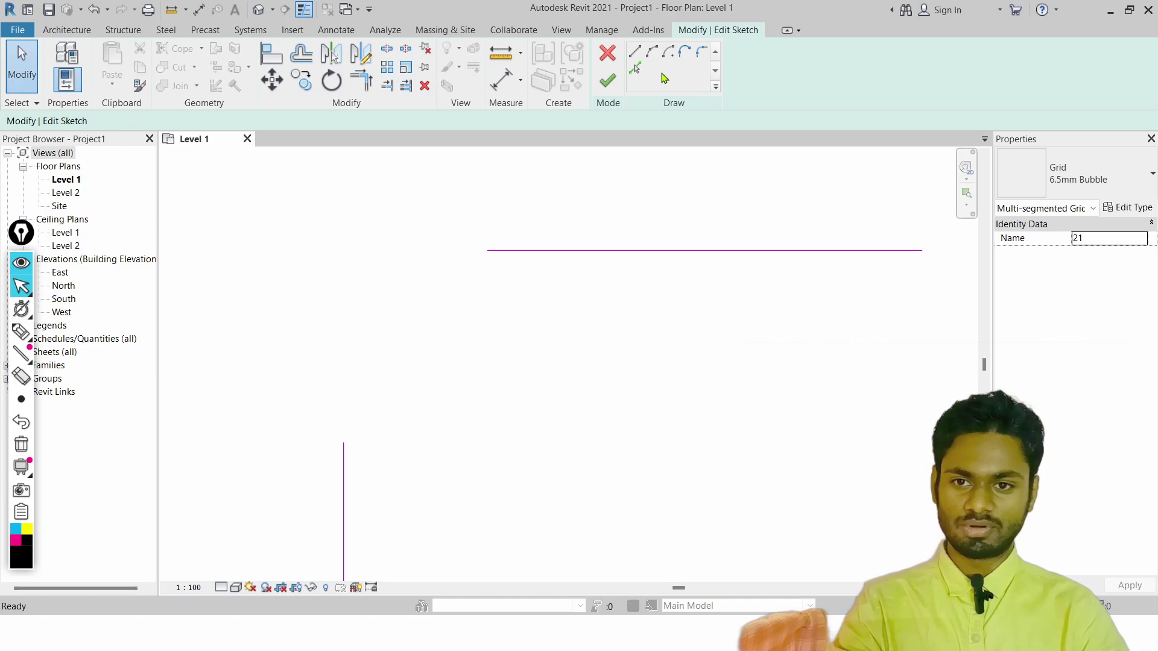
Try a Tangent End Arc in the opposite direction, from the horizontal line's left end to the vertical line's upper end
click(685, 53)
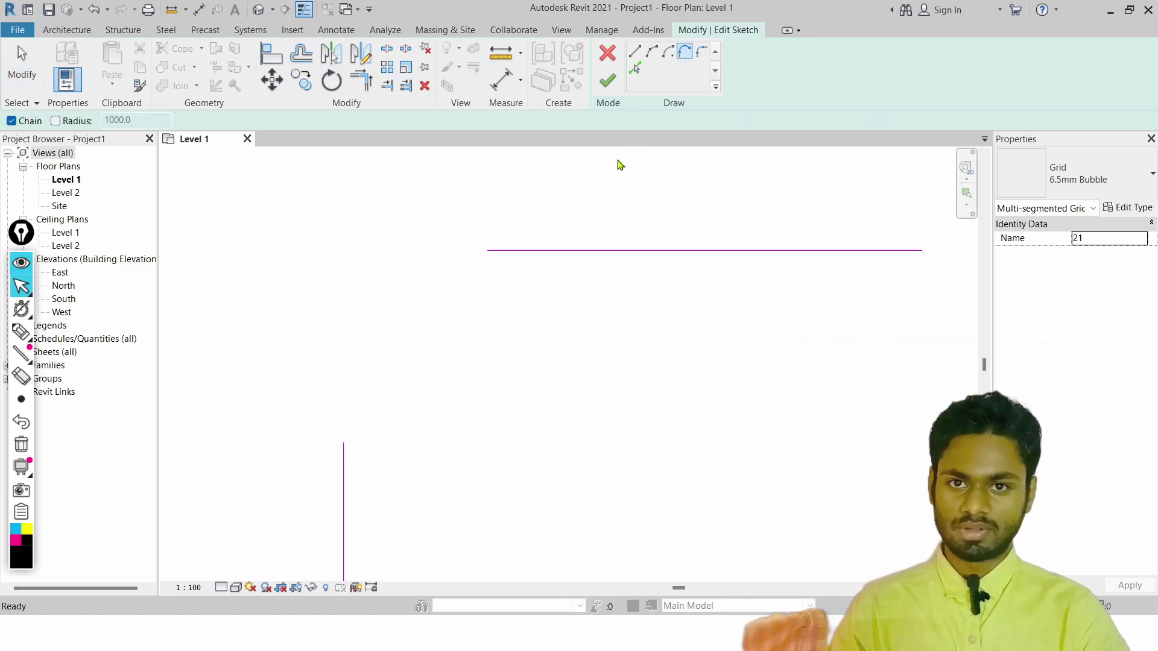
click(491, 250)
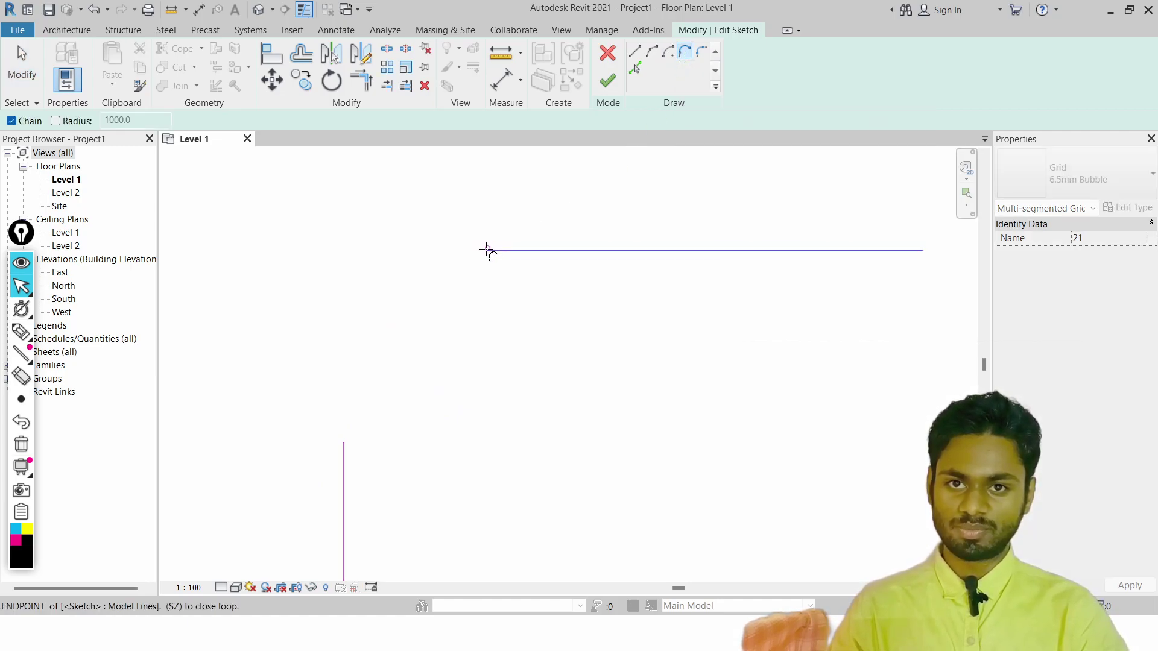
click(343, 443)
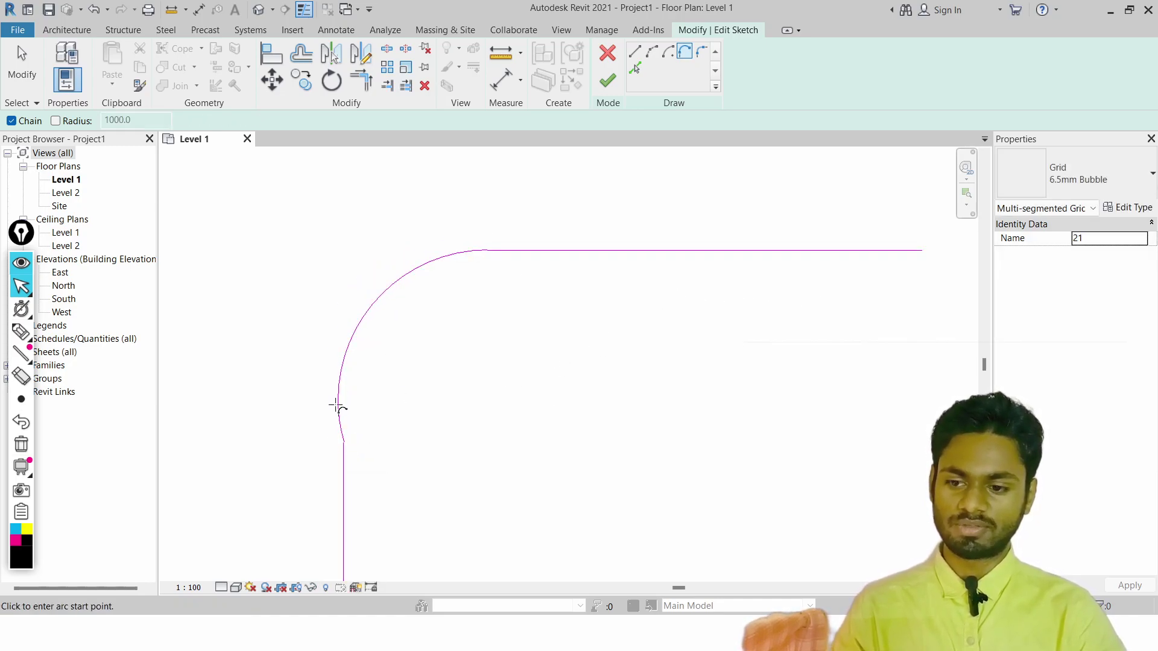
key(Escape)
Delete the tangent arc that starts at the horizontal line from the grid sketch
middle_drag(677, 266, 537, 296)
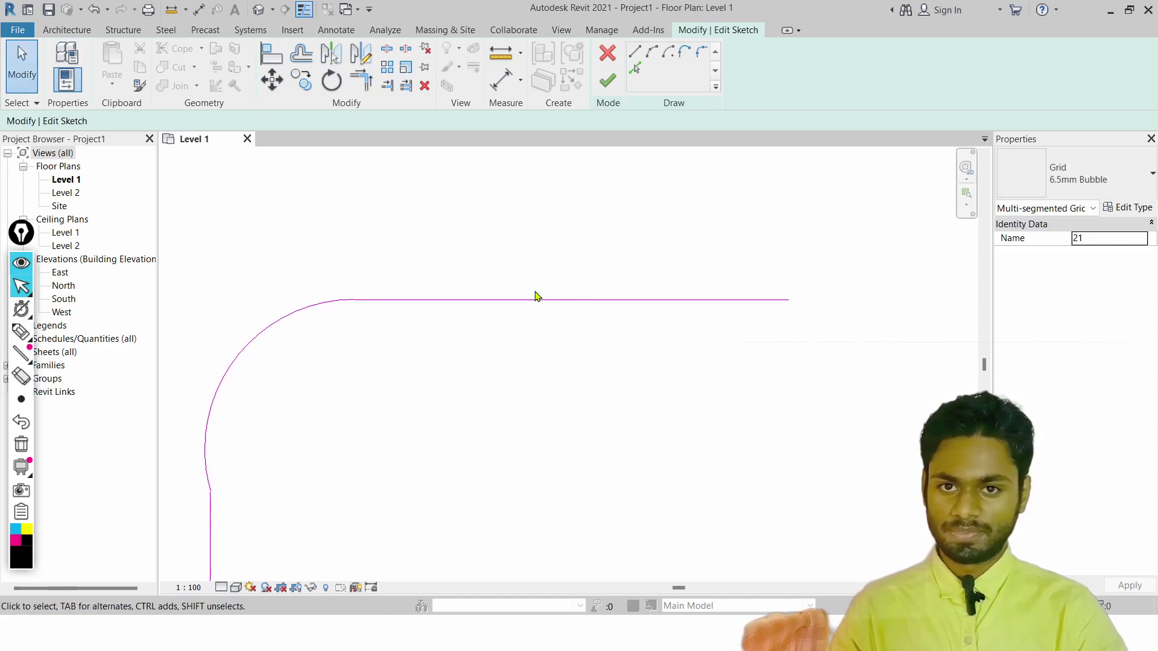
drag(295, 269, 257, 430)
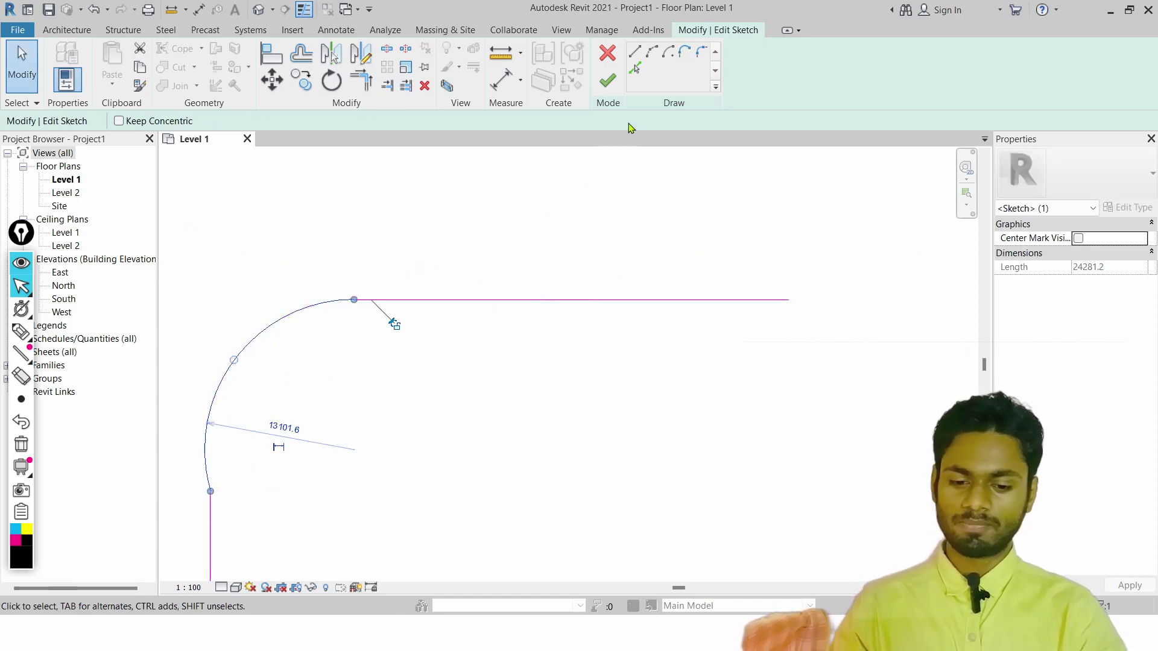
key(Delete)
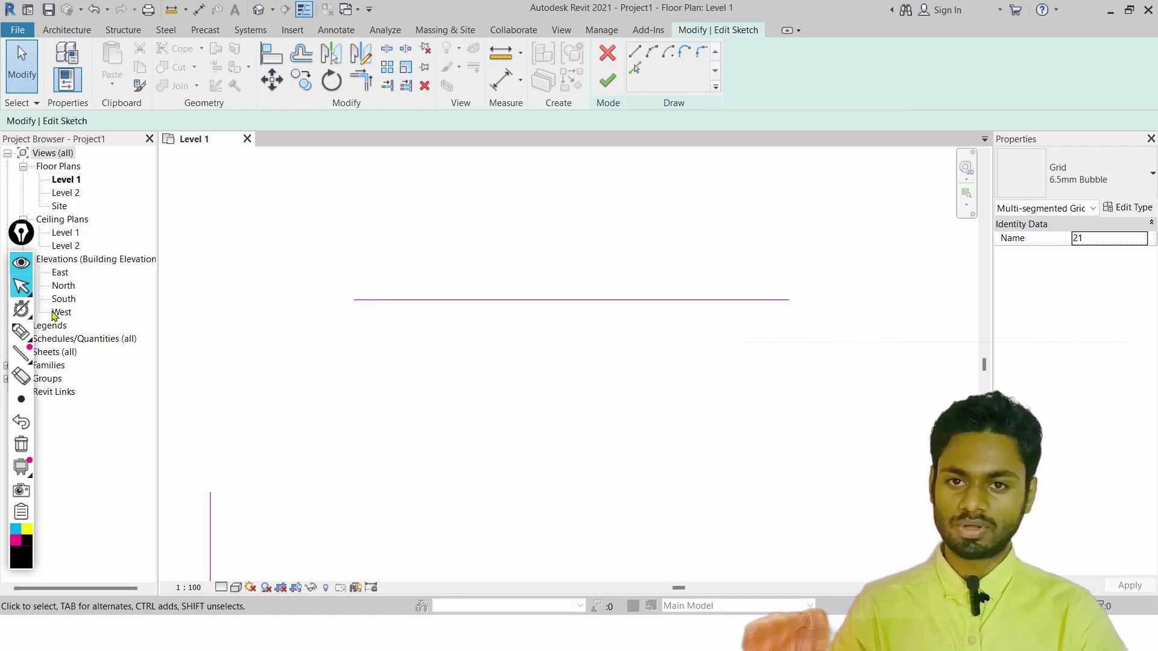
Draw freehand ink curves, arrows and a boxed check mark over the screen, and clear all the ink
click(20, 332)
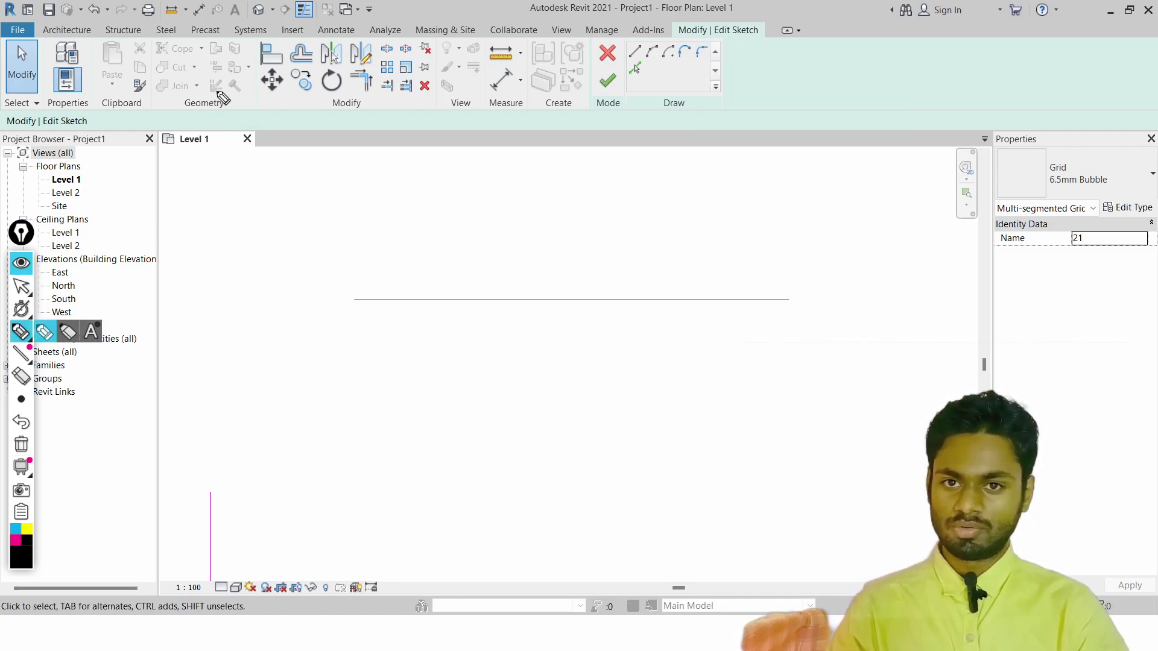
drag(208, 94, 221, 234)
mouse_move(216, 138)
mouse_down()
mouse_move(455, 148)
mouse_move(412, 199)
mouse_up()
mouse_move(558, 143)
mouse_down()
mouse_move(571, 109)
mouse_move(561, 113)
mouse_up()
mouse_move(584, 117)
mouse_down()
mouse_move(706, 120)
mouse_move(669, 160)
mouse_up()
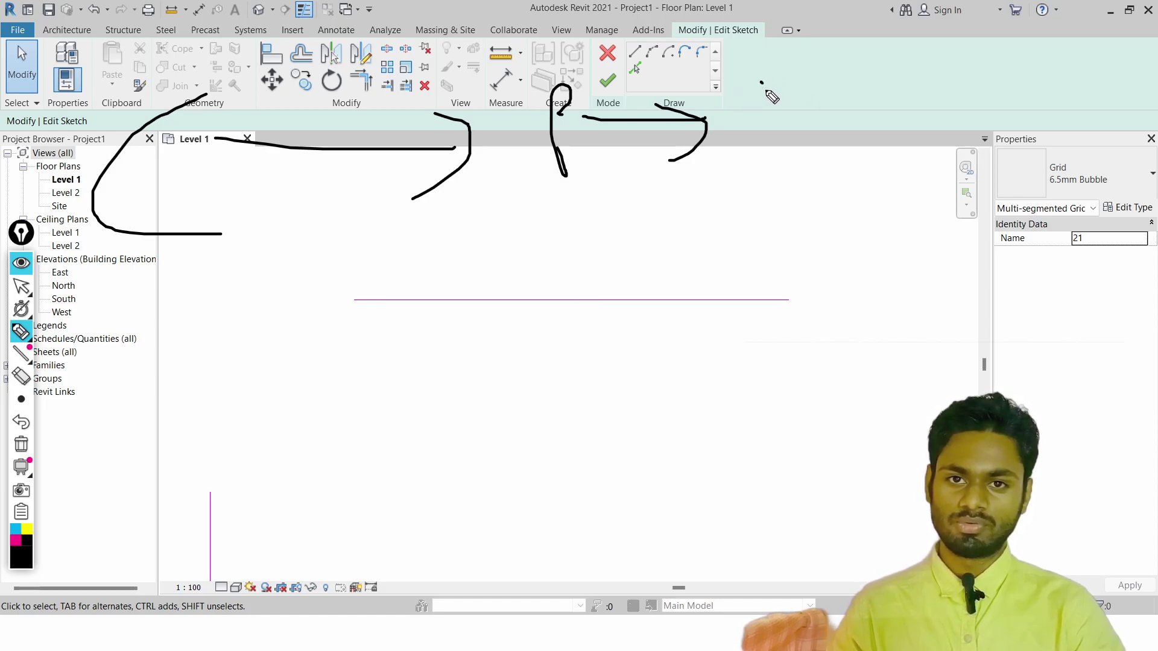
drag(761, 82, 991, 35)
mouse_move(735, 41)
mouse_down()
mouse_move(728, 176)
mouse_move(1014, 35)
mouse_move(968, 199)
mouse_move(727, 196)
mouse_up()
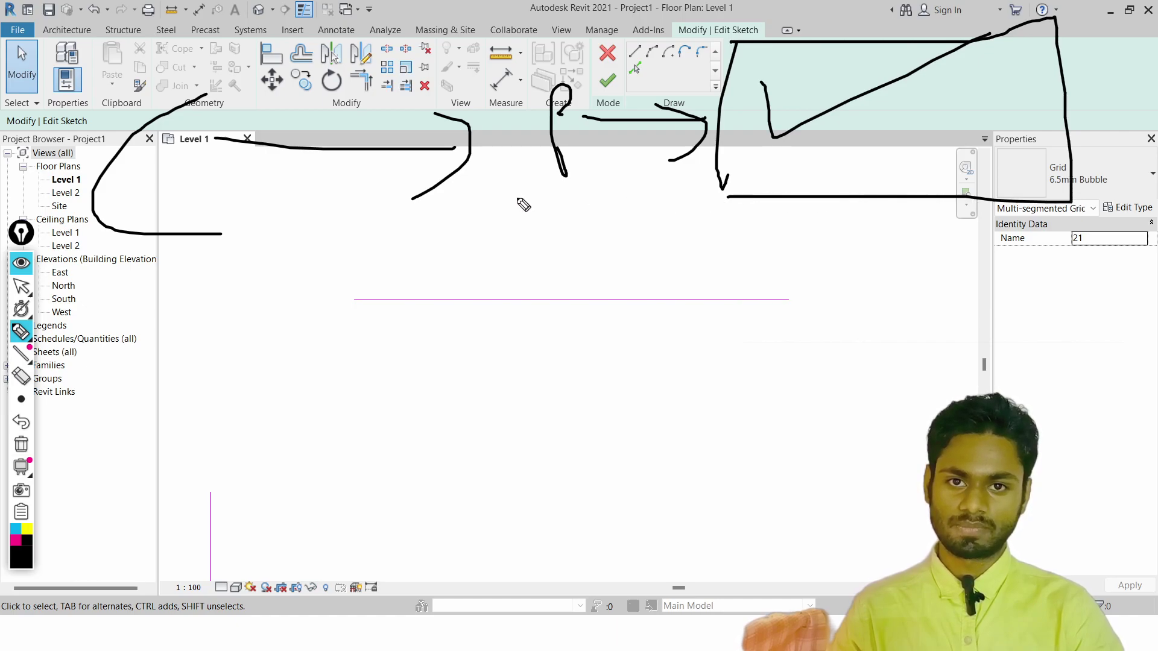
click(21, 444)
click(21, 287)
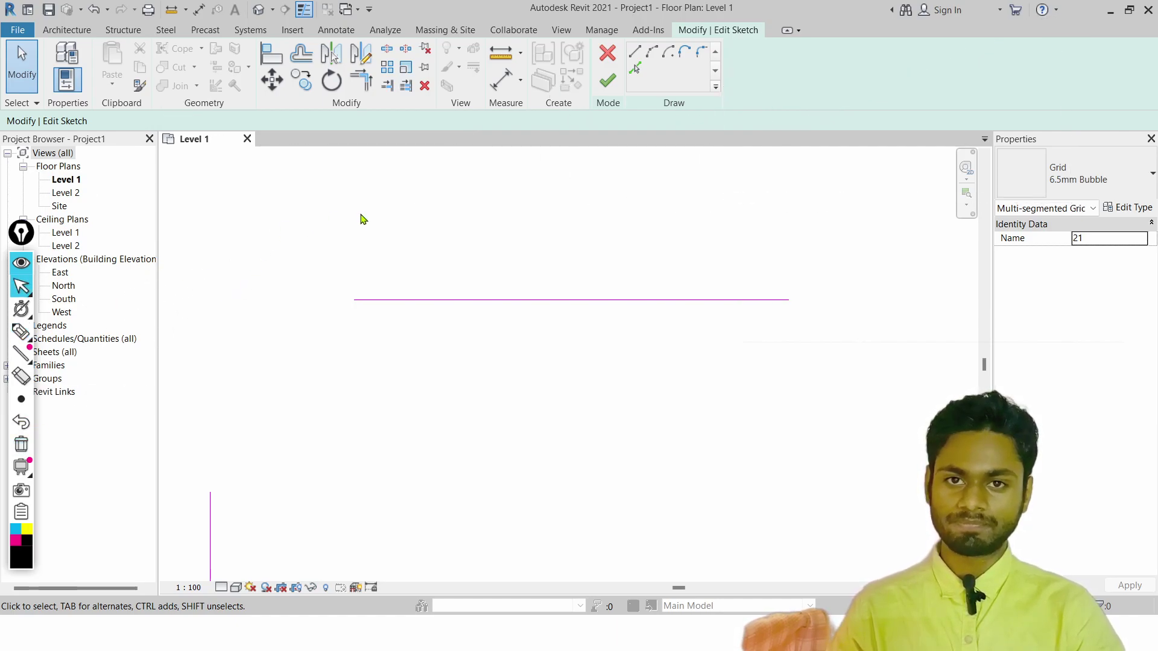
Draw a freehand letter N in ink over the empty area beside the sketch lines, clear it and leave pen mode
middle_drag(355, 314, 517, 232)
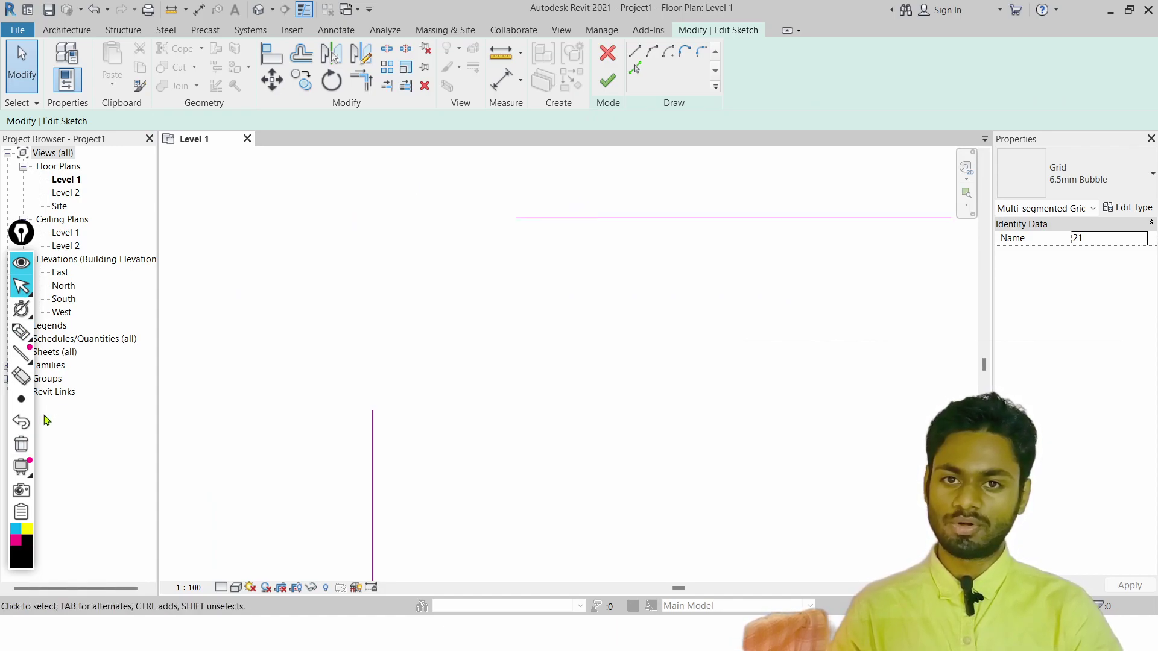
click(21, 331)
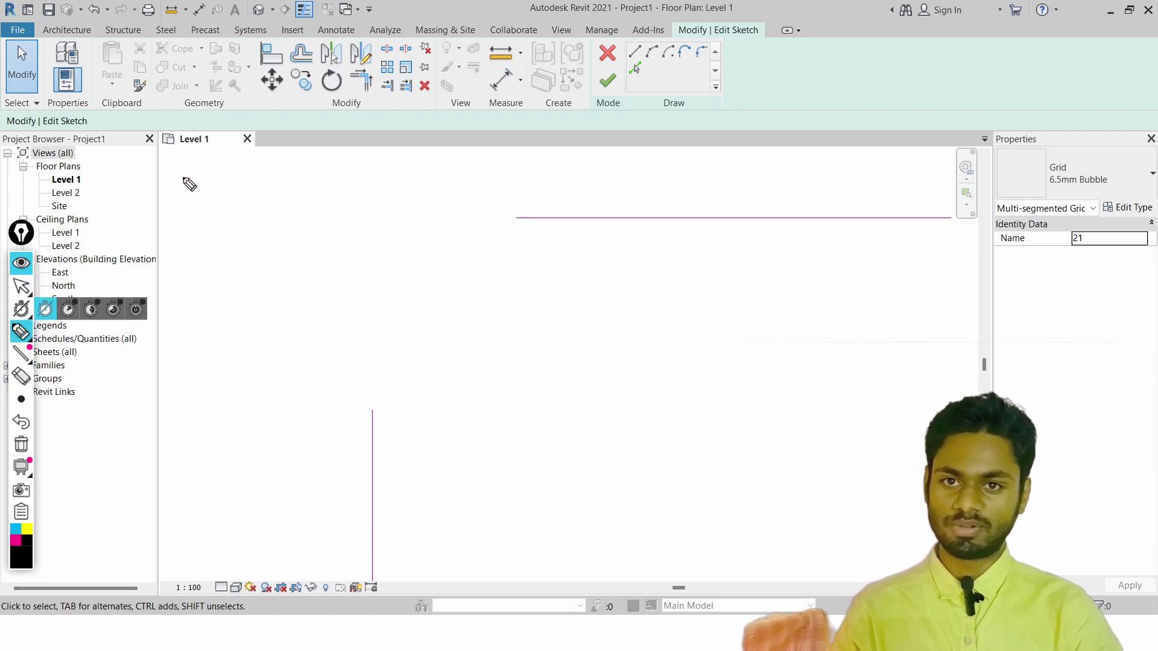
drag(182, 178, 203, 315)
mouse_move(174, 188)
mouse_down()
mouse_move(335, 308)
mouse_move(349, 149)
mouse_up()
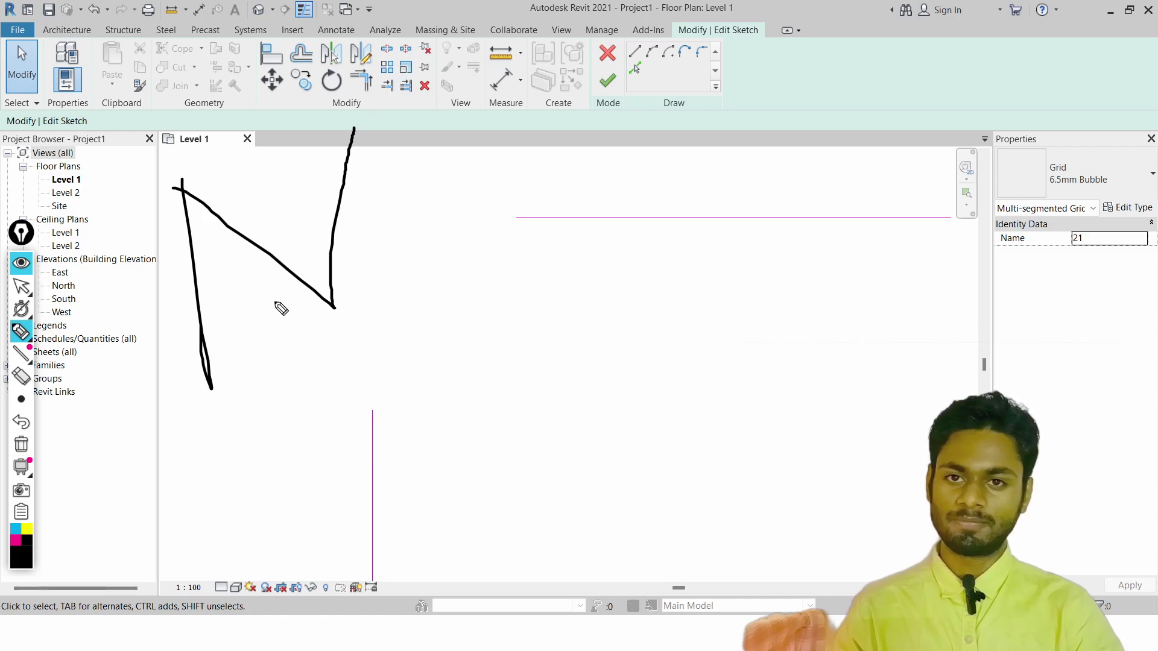
click(21, 446)
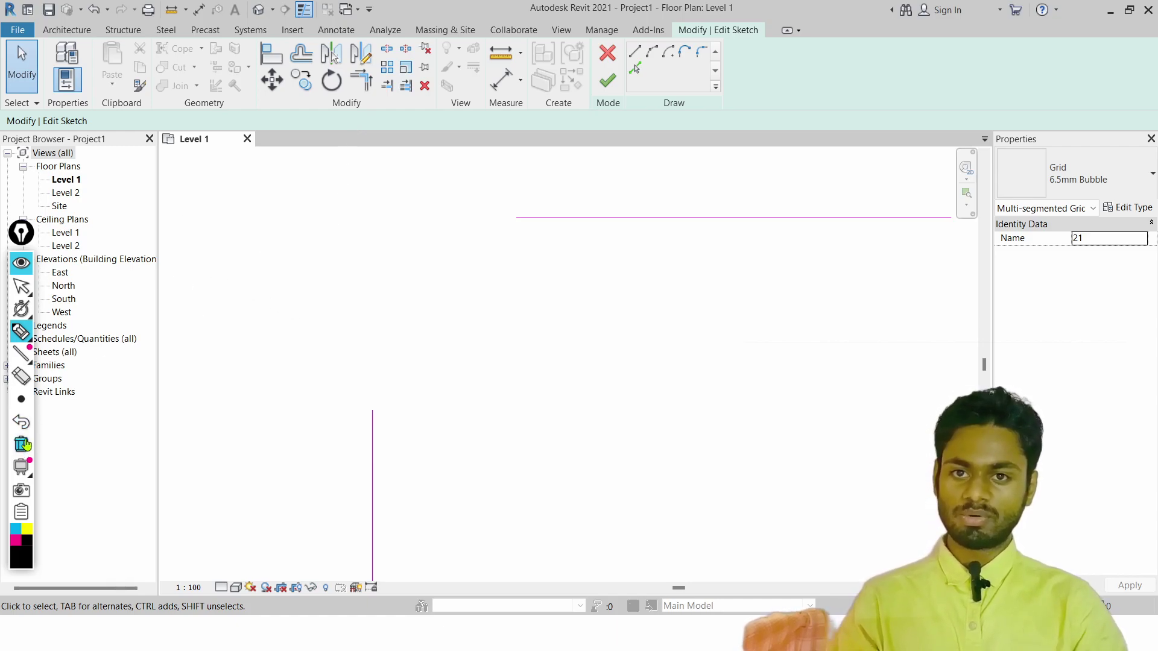
key(ctrl+shift+2)
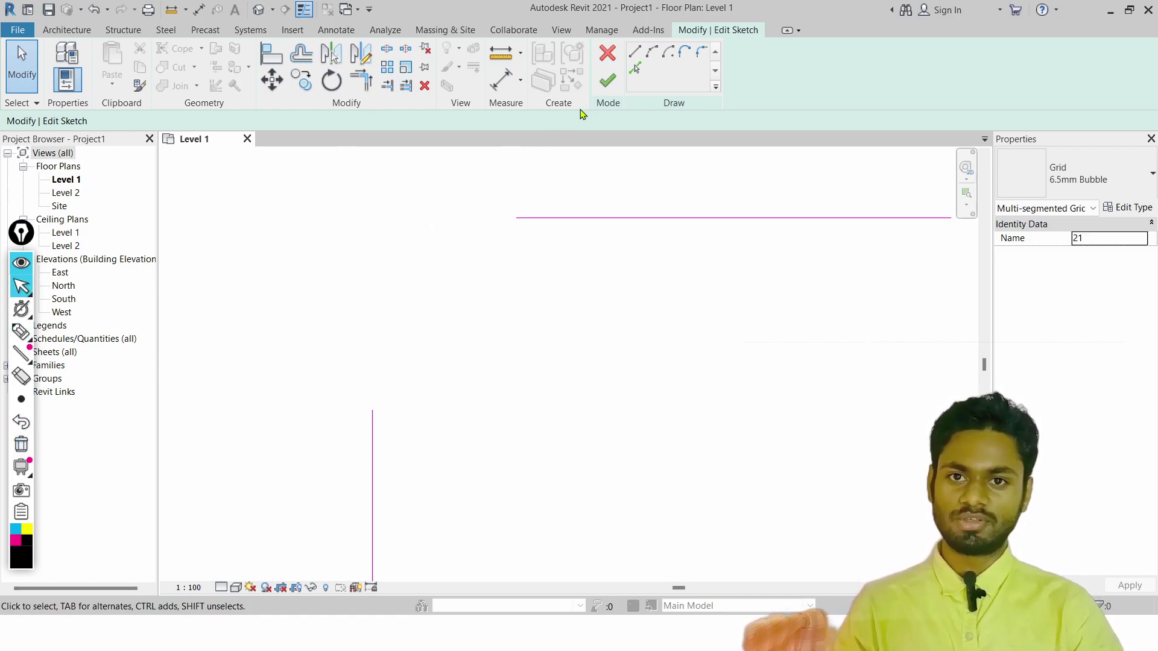
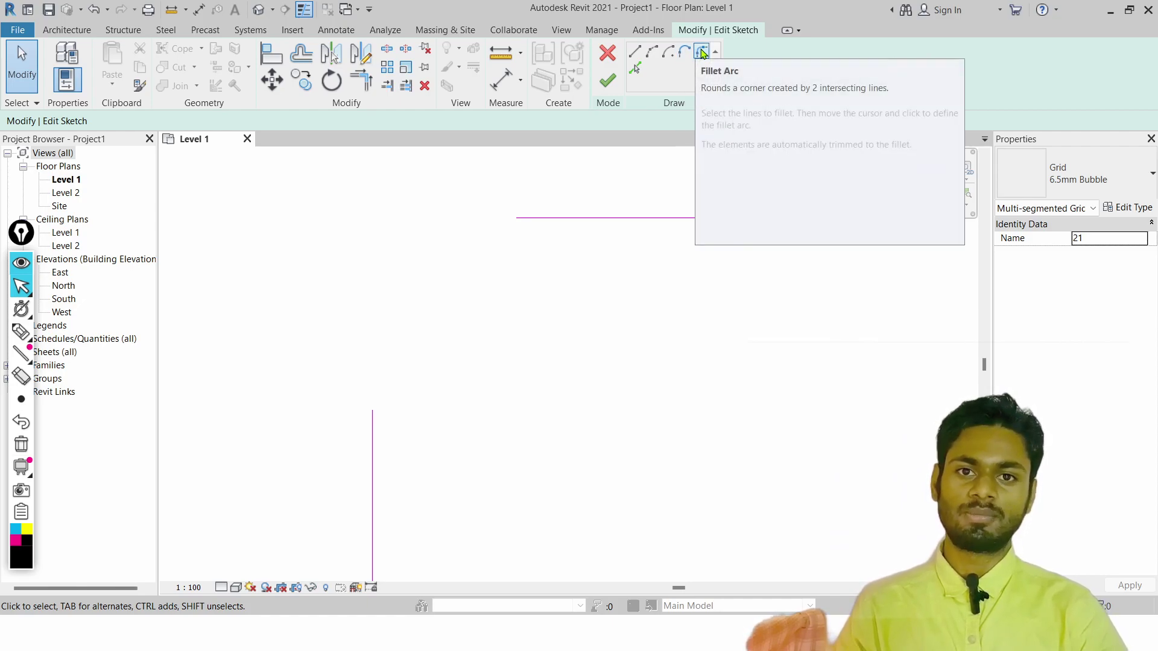
Start a Fillet Arc with a fixed radius in the grid sketch and try a radius of 0
click(702, 52)
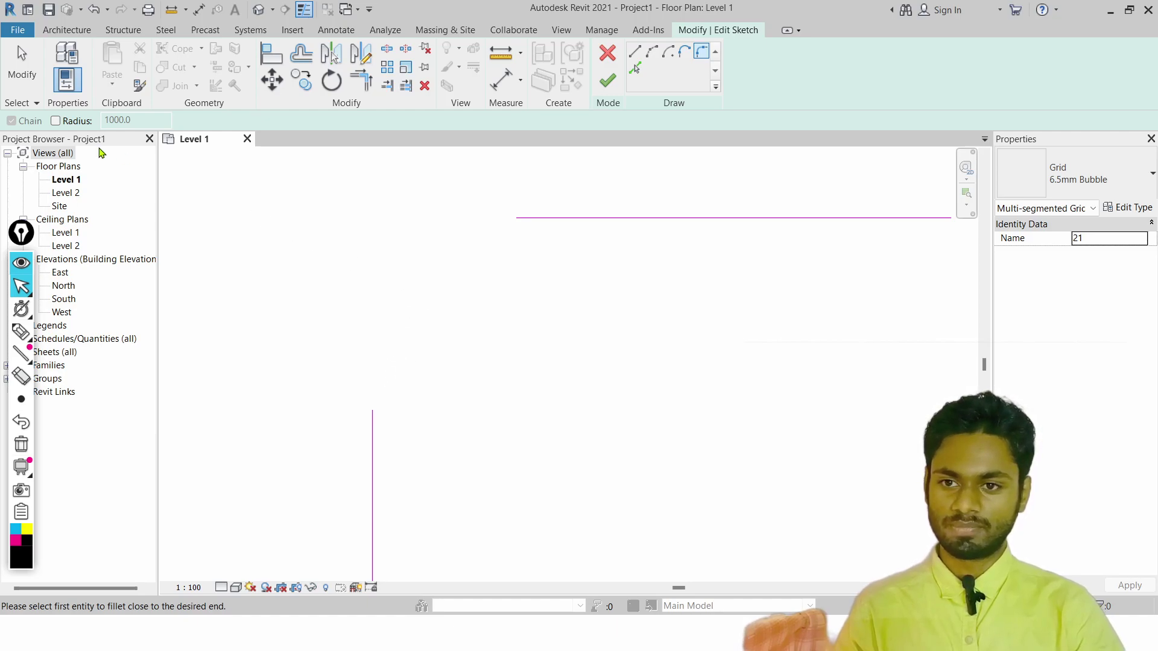
click(56, 121)
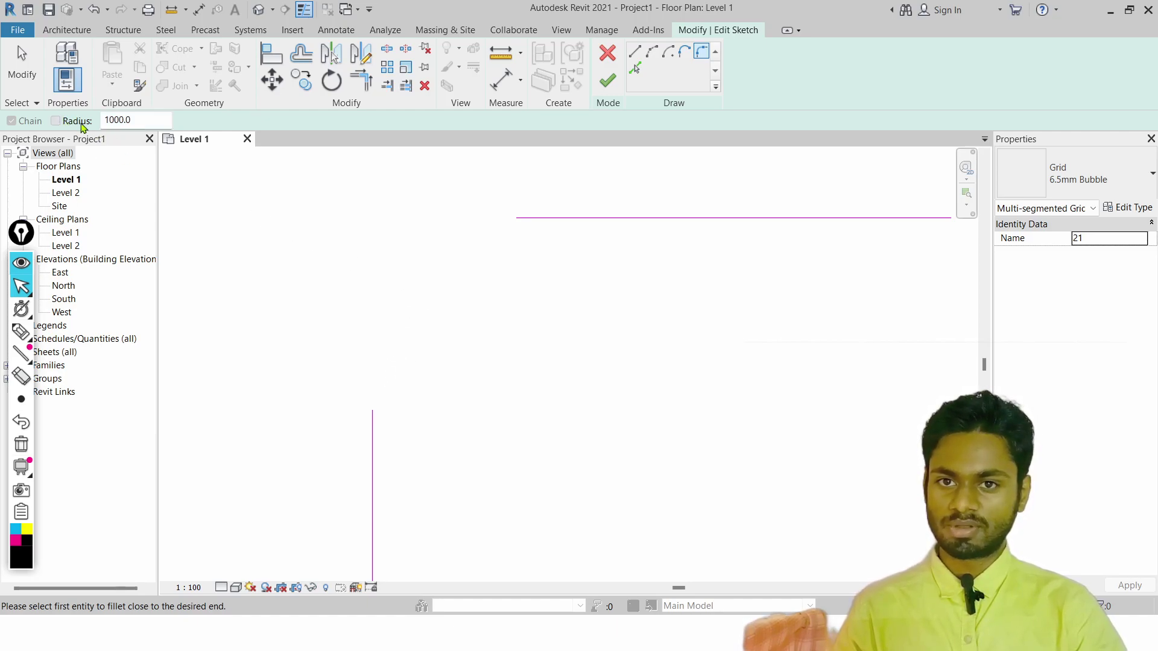
text(0)
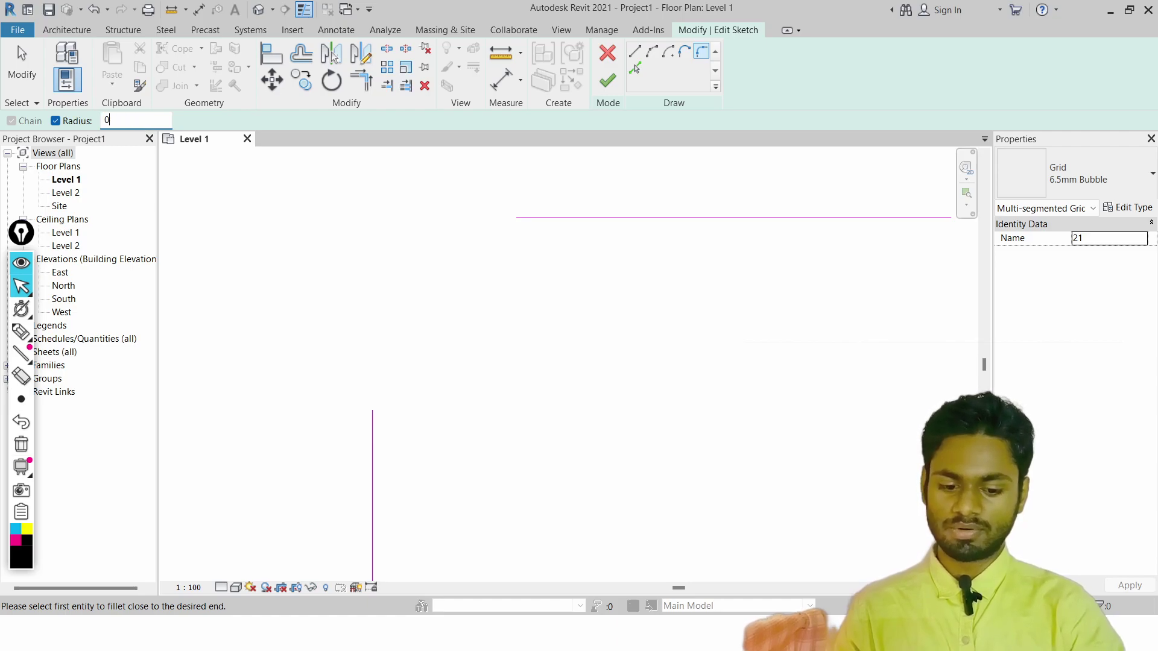
key(Return)
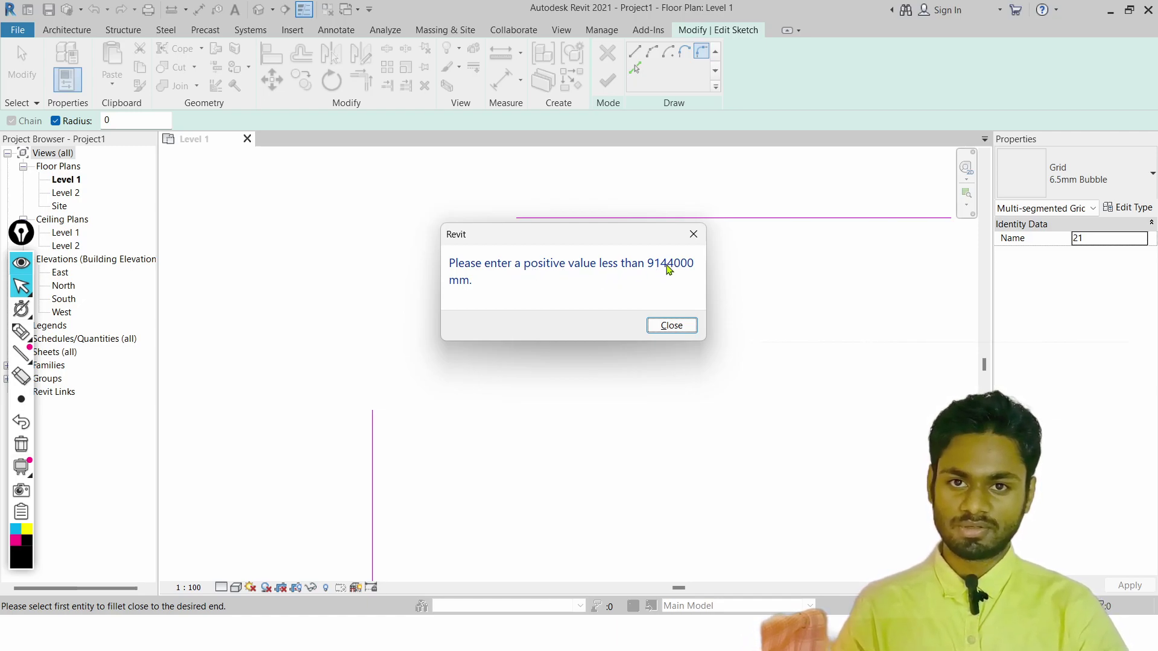
click(671, 325)
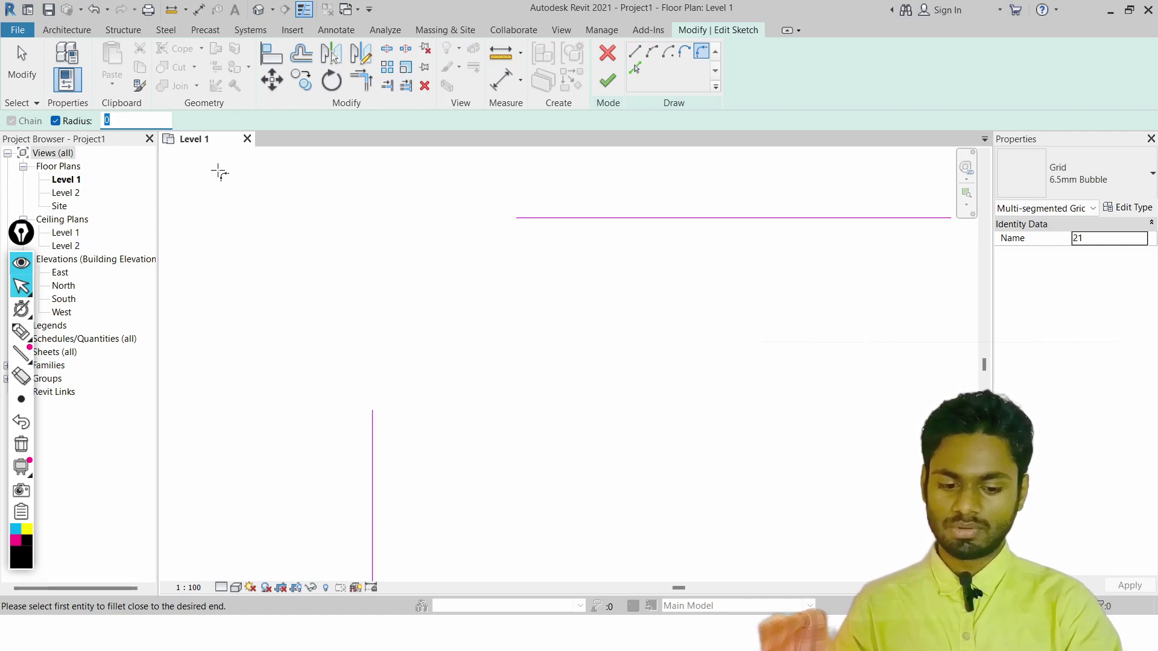
Join the vertical and horizontal grid sketch lines with a fillet arc of radius 5000, and leave the Fillet Arc command
key(Return)
click(373, 416)
click(595, 215)
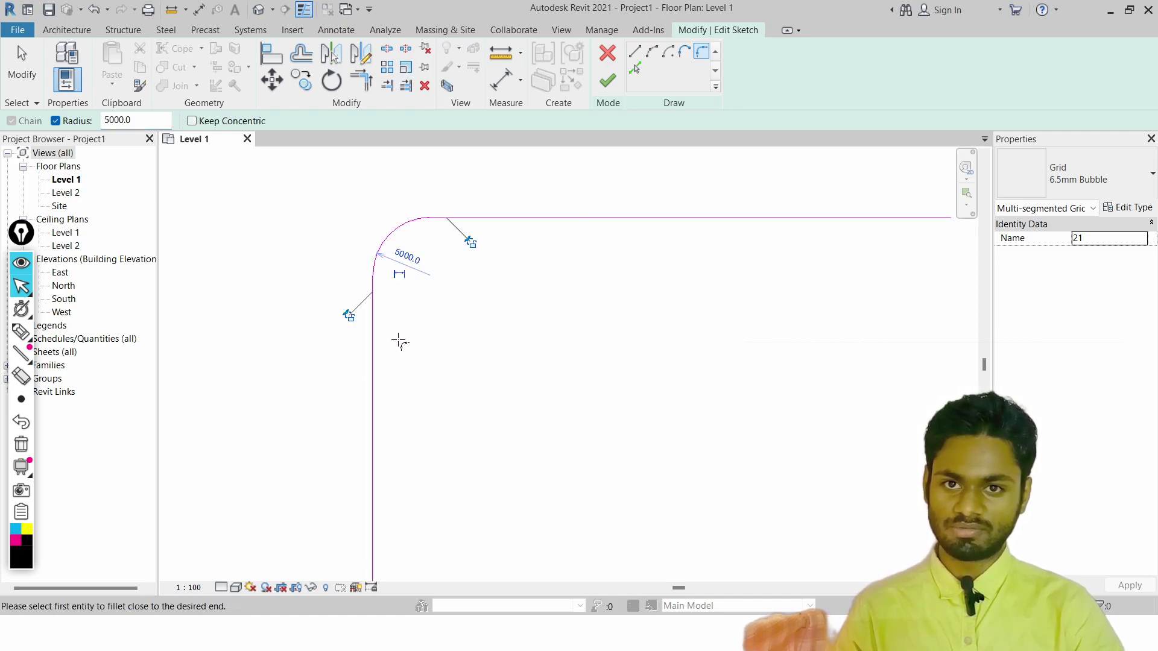
scroll(410, 249, up, 3)
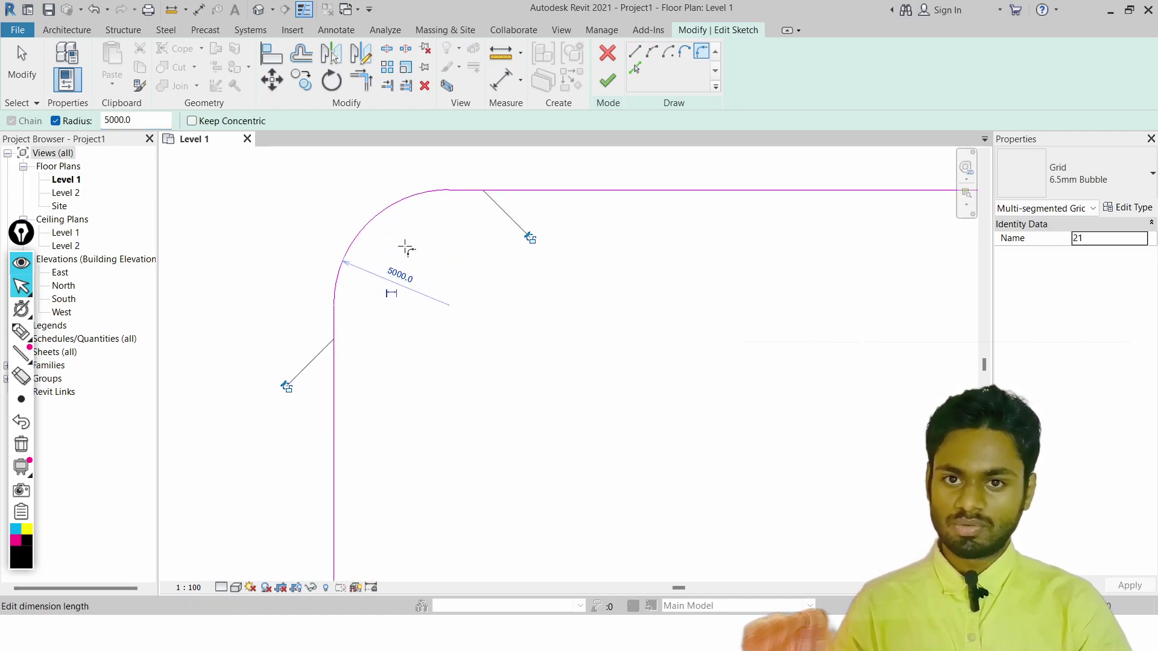
scroll(383, 273, up, 5)
scroll(431, 262, down, 5)
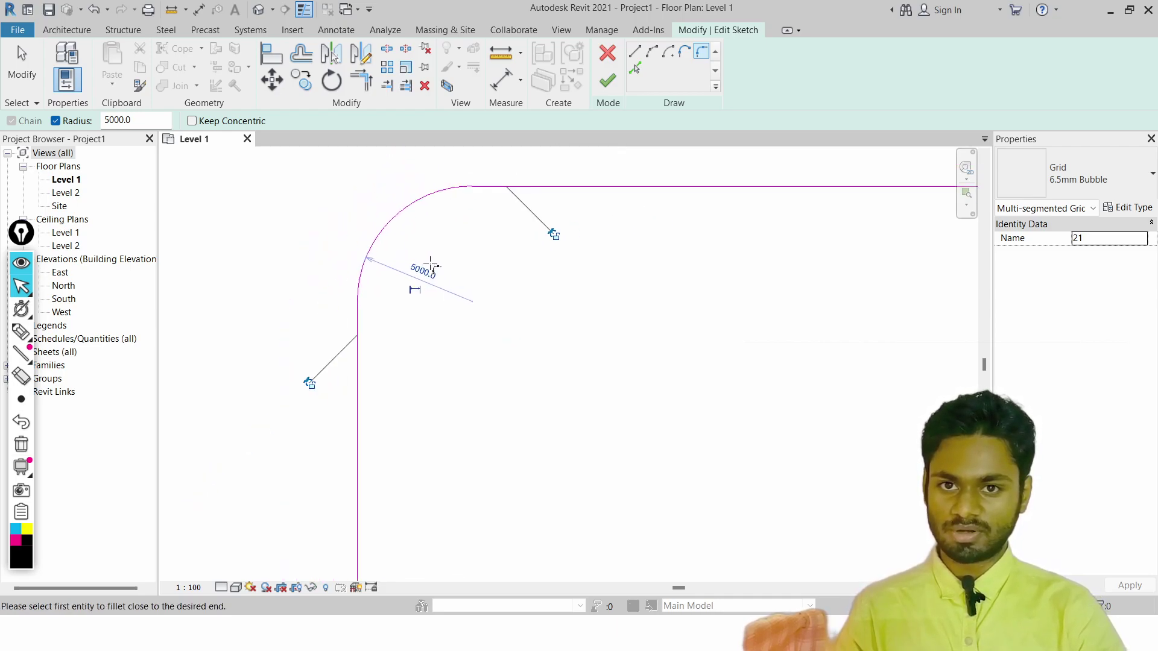
key(Escape)
scroll(473, 182, up, 3)
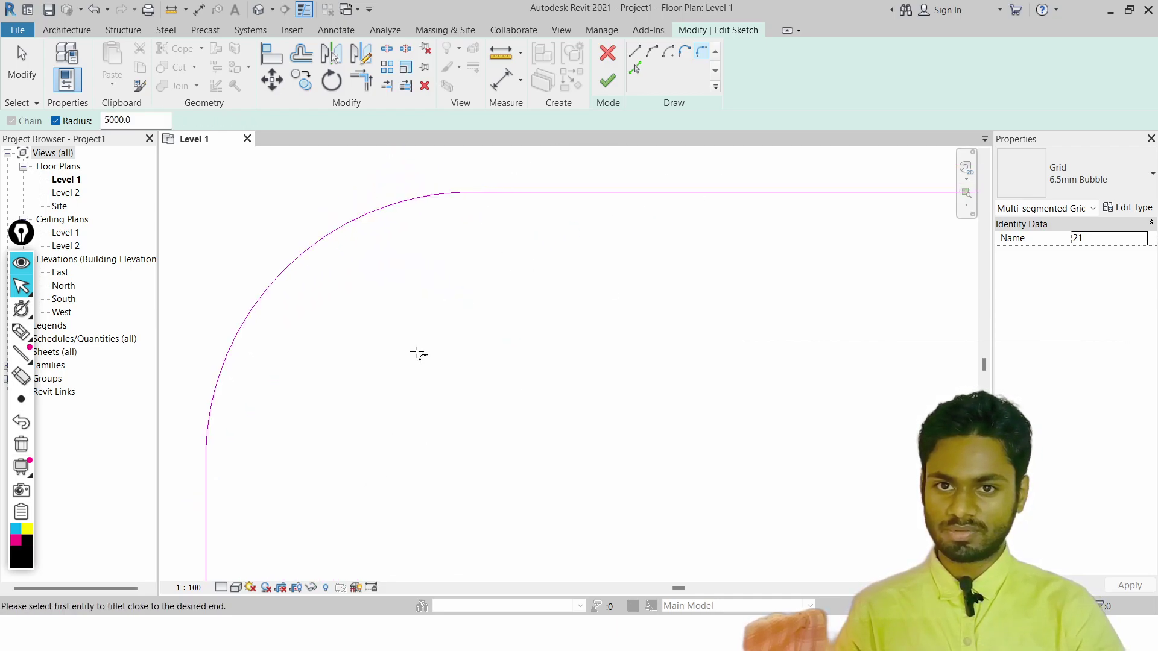
scroll(455, 185, up, 2)
scroll(479, 232, down, 4)
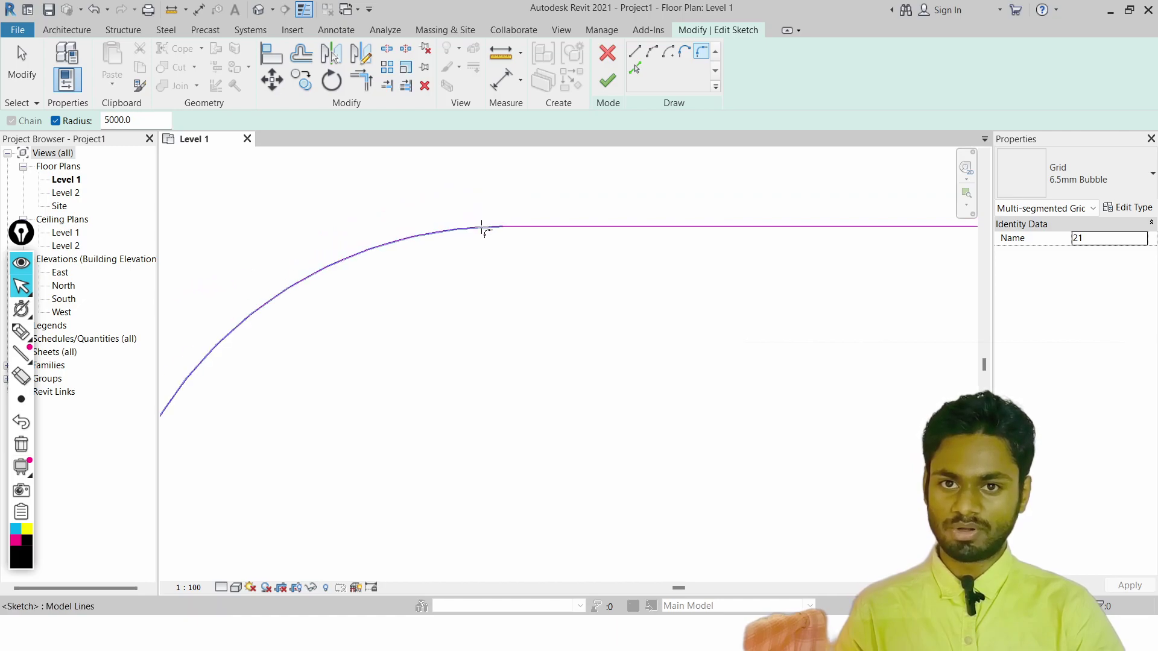
key(Escape)
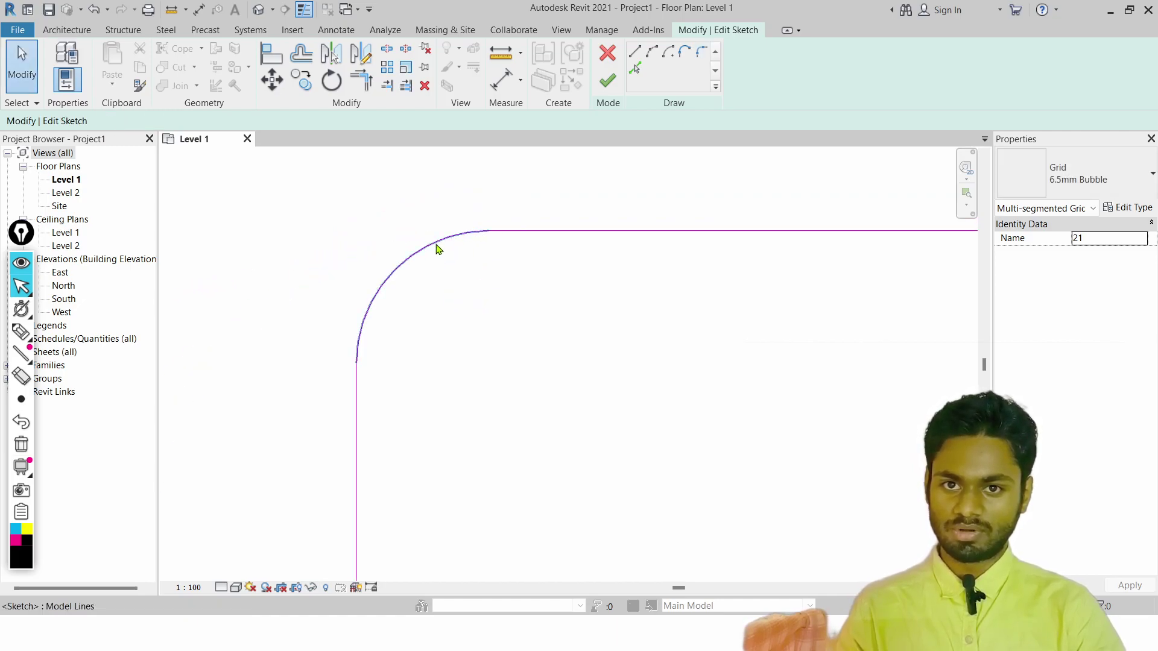
Examine the fillet arc and its tangent transitions into the vertical and horizontal sketch lines
click(359, 328)
click(485, 256)
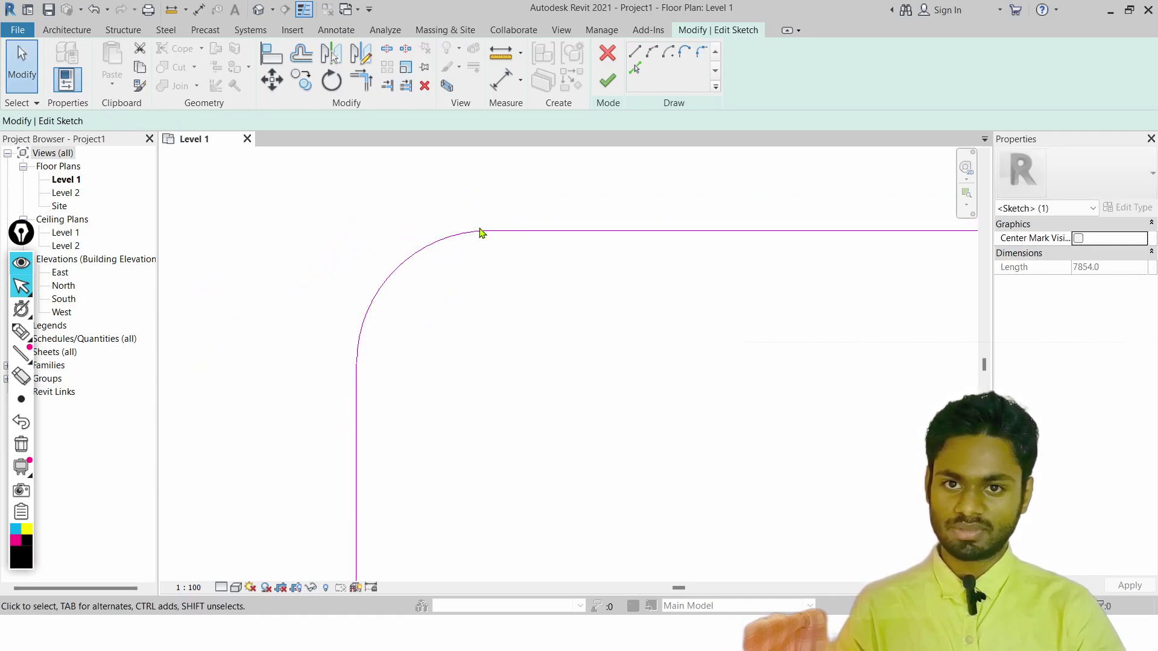
scroll(481, 230, up, 3)
middle_drag(283, 477, 436, 383)
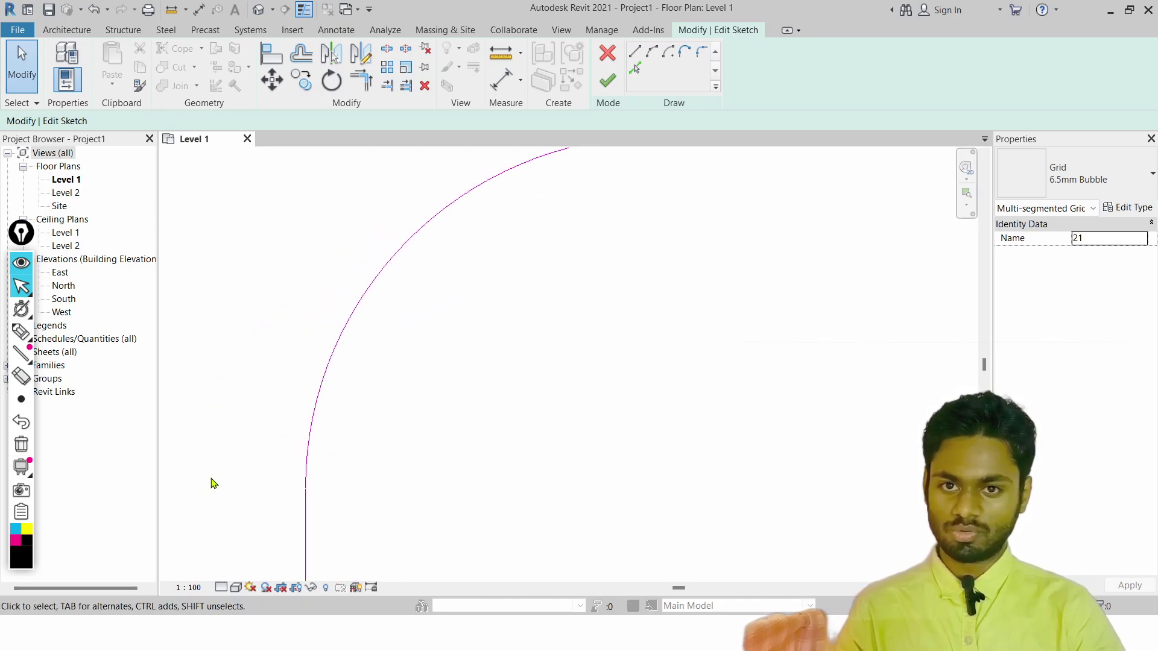
middle_drag(642, 263, 516, 340)
scroll(602, 303, up, 2)
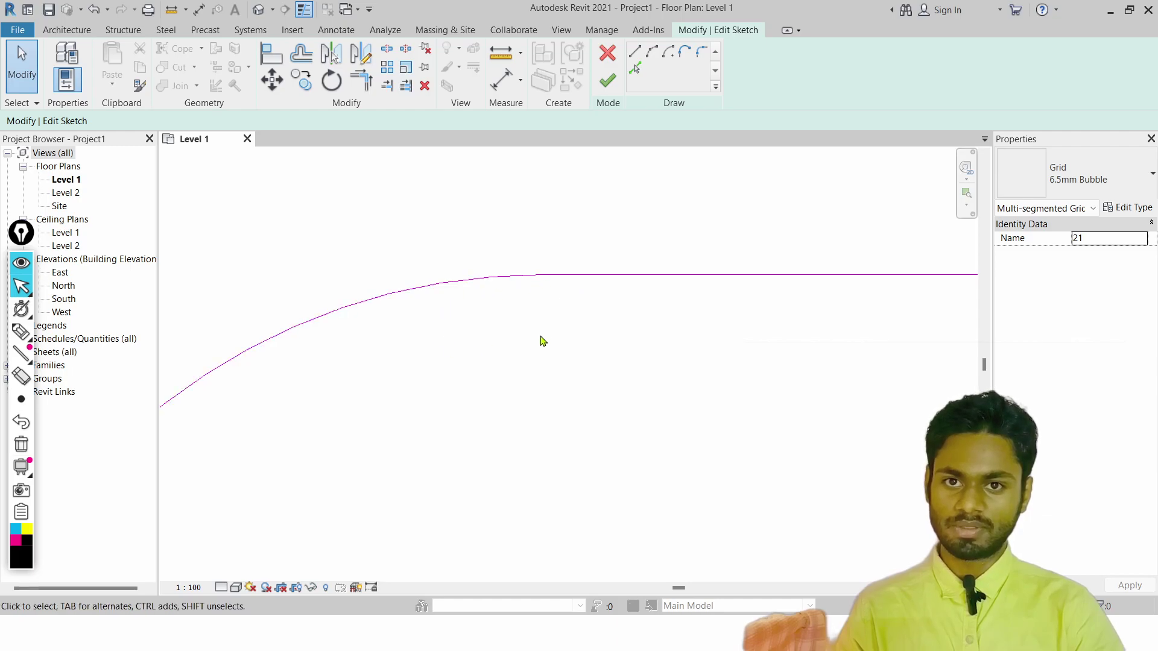
scroll(537, 294, down, 2)
middle_drag(548, 296, 462, 299)
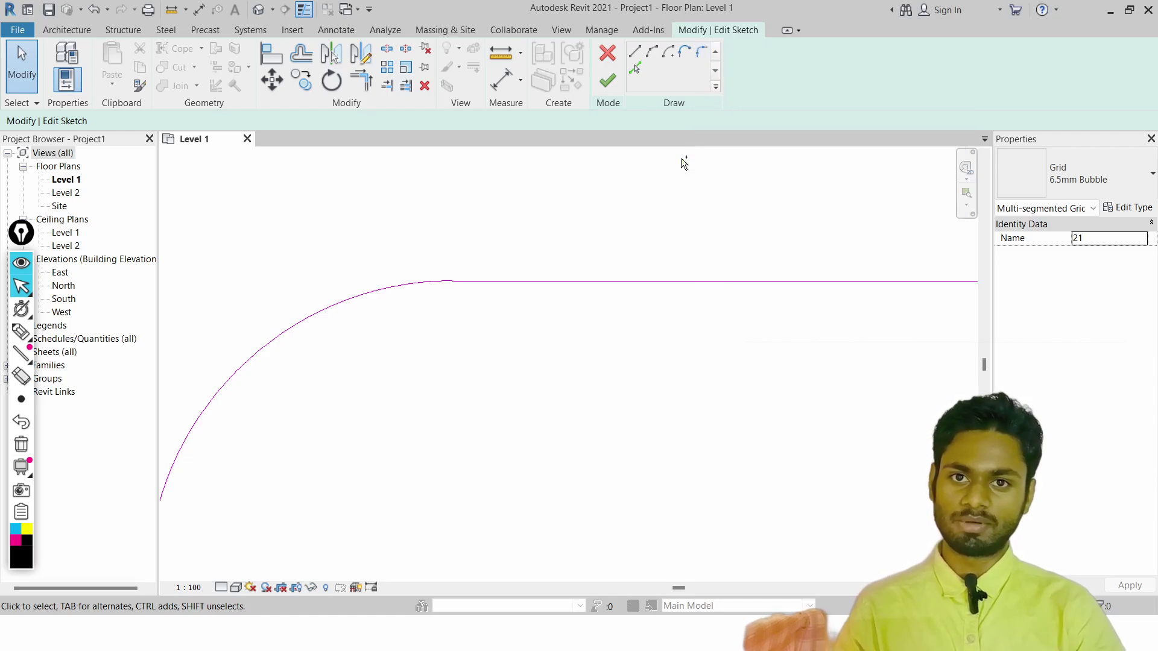
Hide the Properties palette and open the Level 2 floor plan
key(super)
key(super)
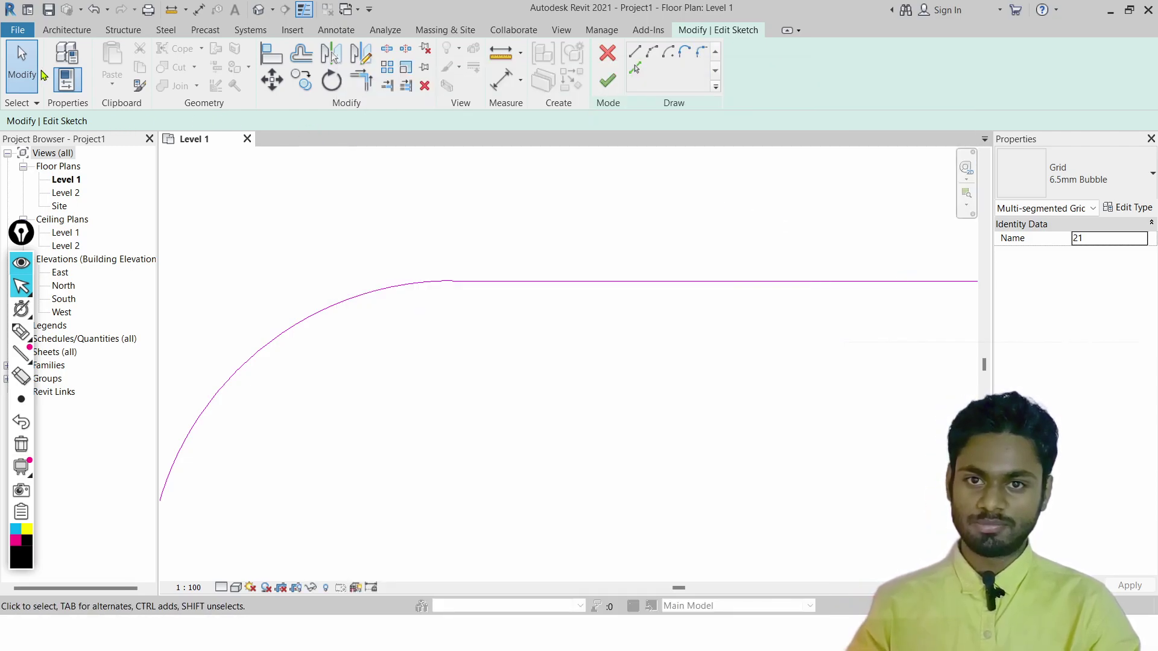
click(66, 29)
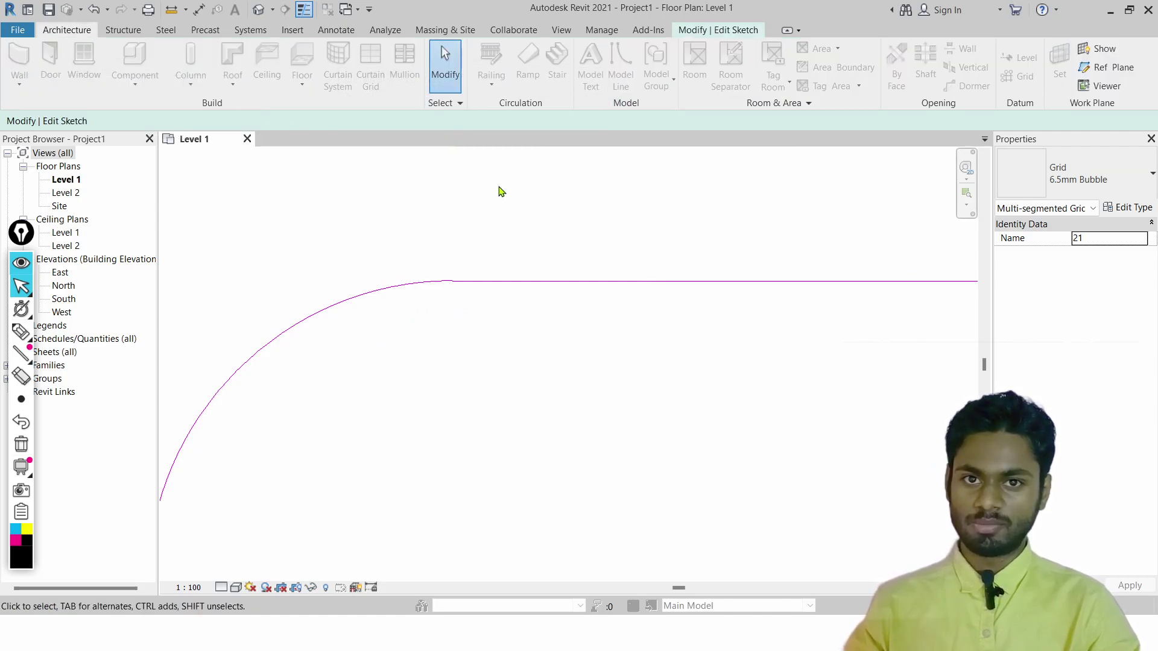
click(1151, 138)
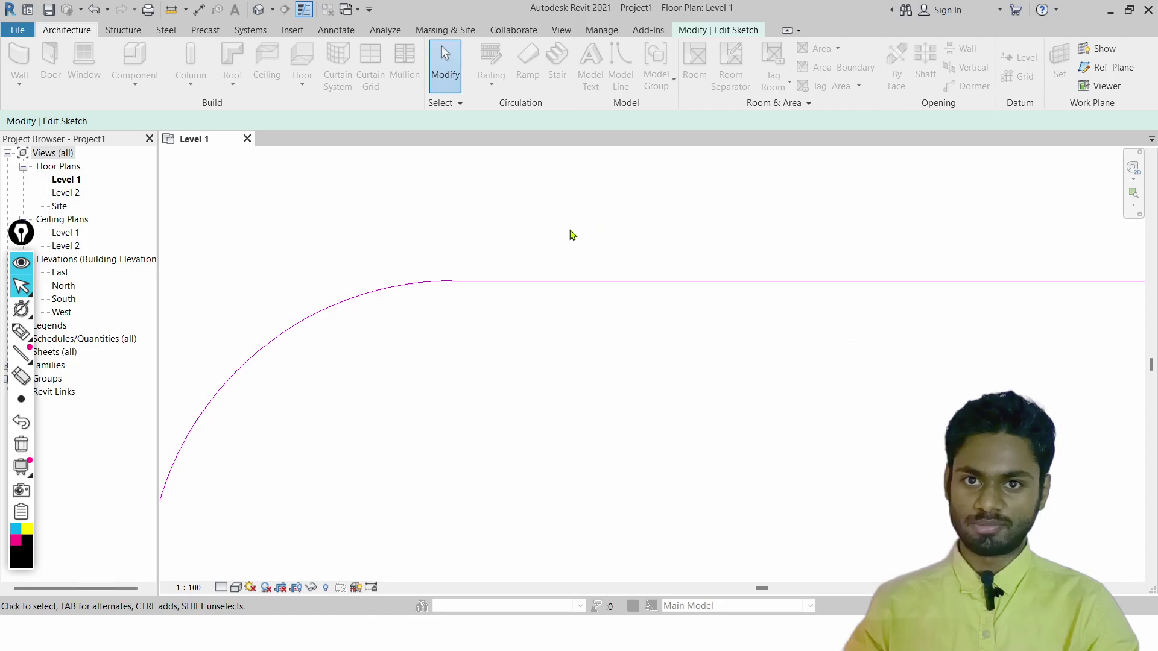
key(super)
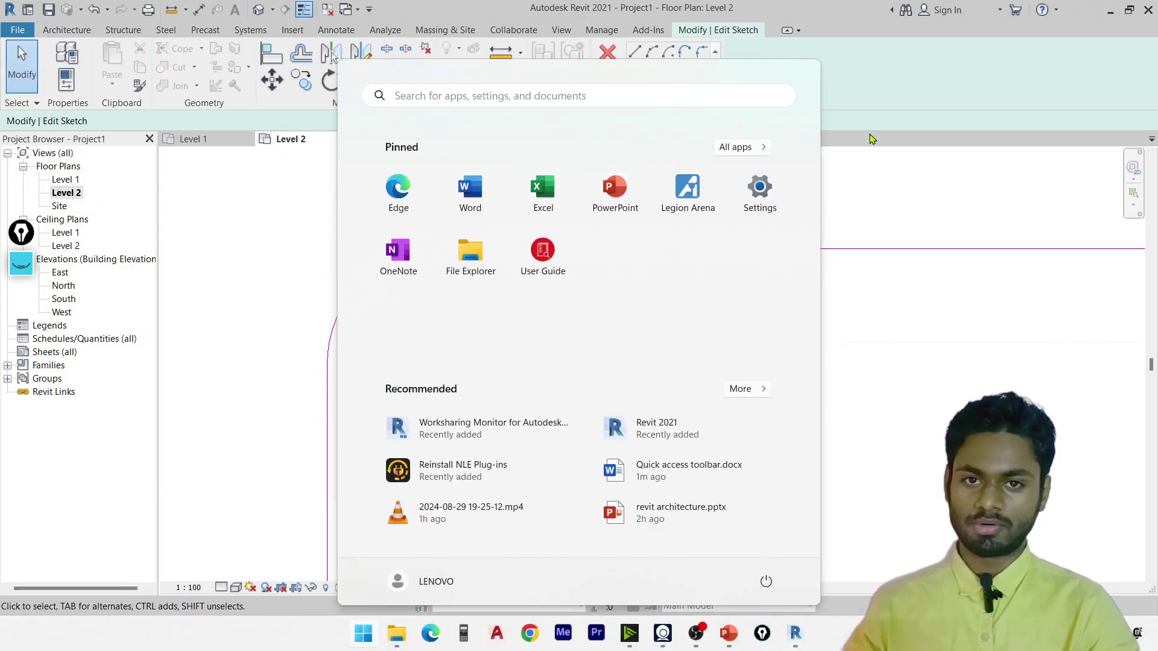
click(869, 134)
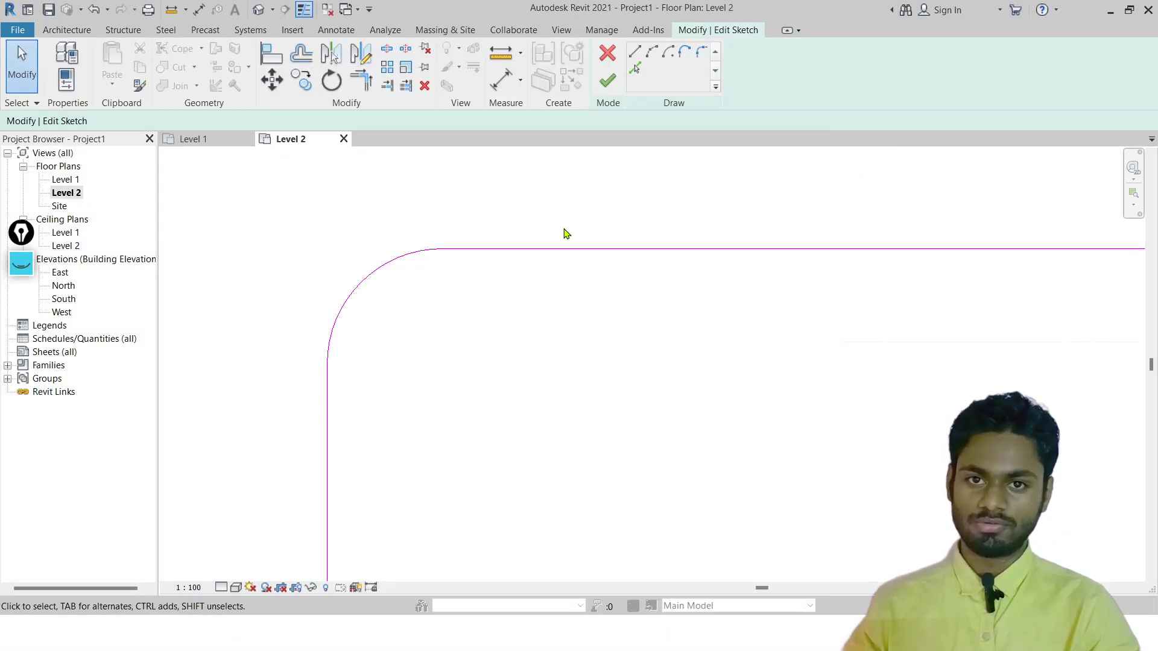
Finish the sketch of the multi-segmented grid and bring the whole grid into view
click(67, 29)
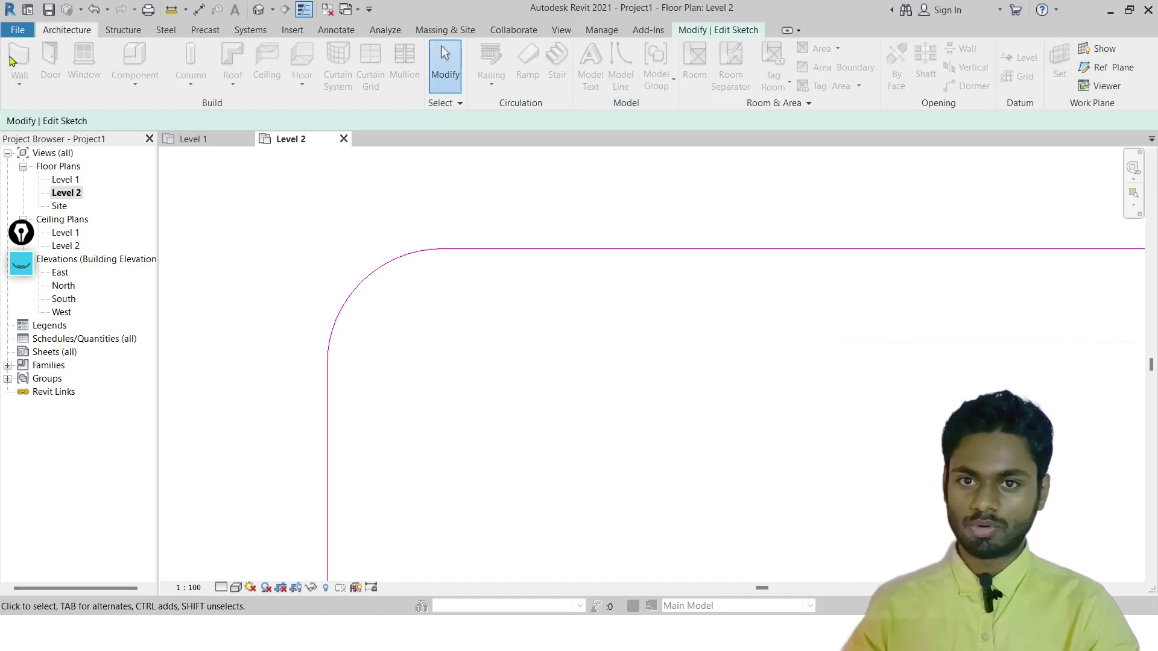
click(727, 33)
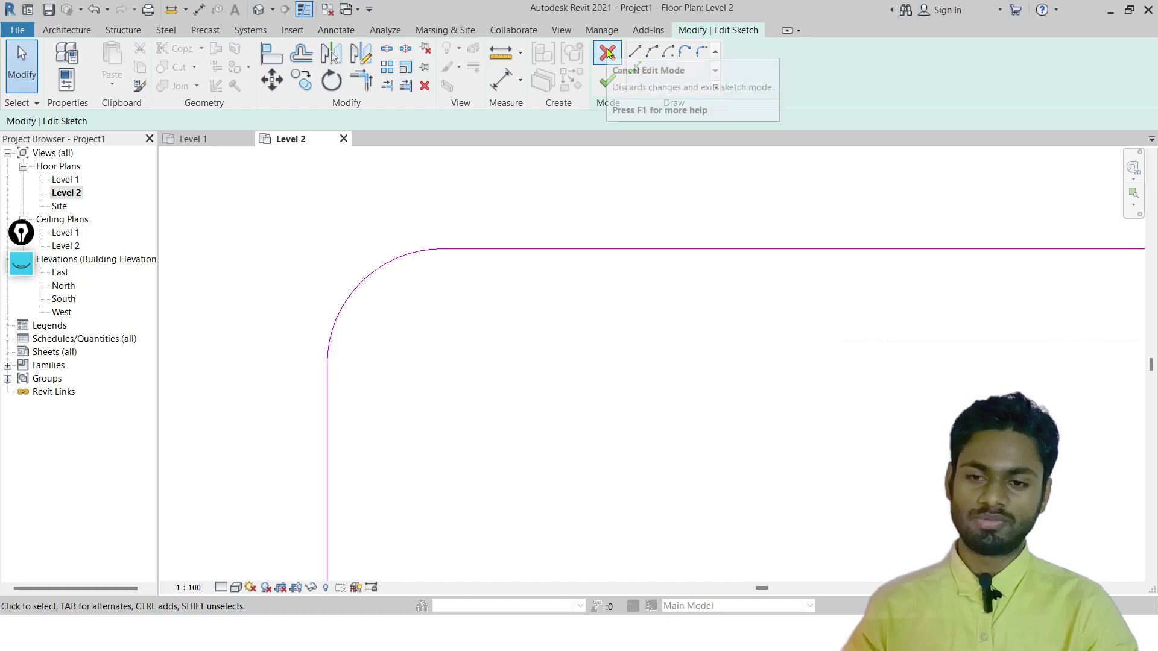
click(605, 81)
scroll(671, 247, down, 6)
scroll(844, 313, up, 1)
middle_drag(891, 336, 594, 277)
scroll(786, 172, up, 5)
scroll(751, 182, down, 5)
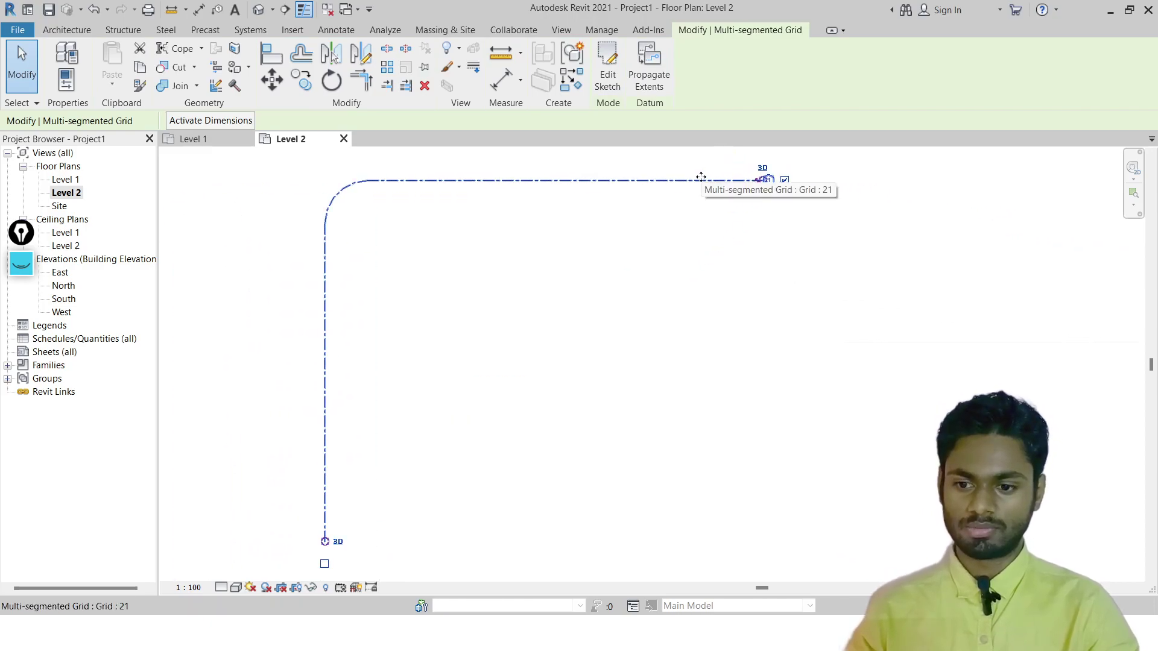
middle_drag(701, 176, 721, 326)
Start placing an architectural wall and review the available Location Line options
click(55, 30)
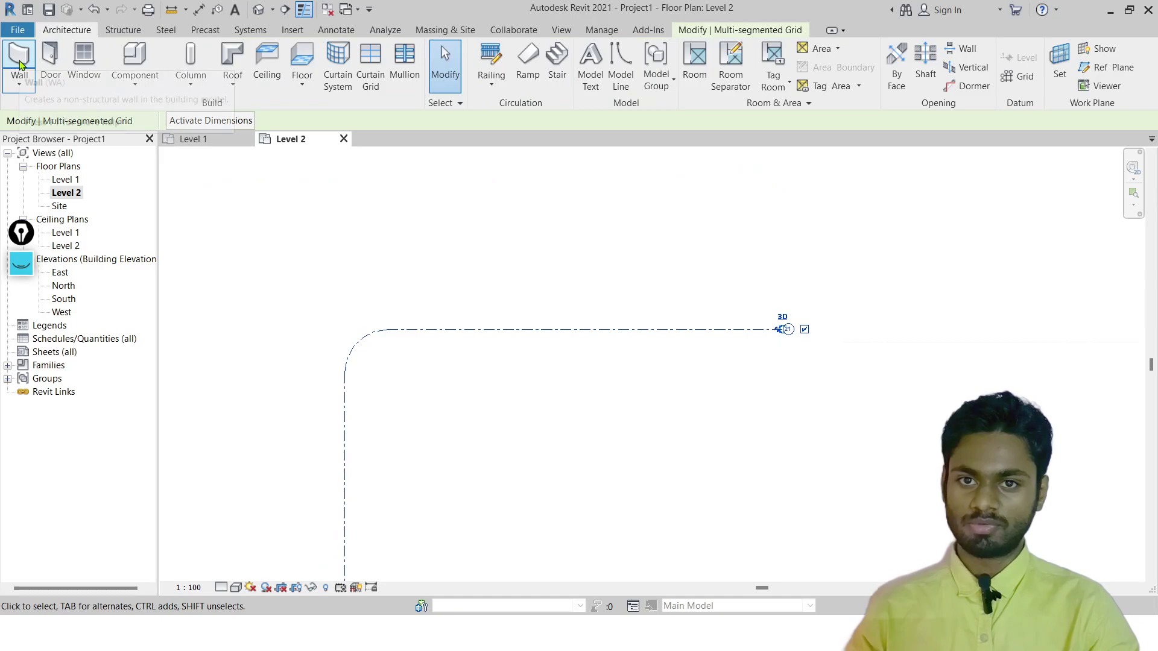
click(20, 57)
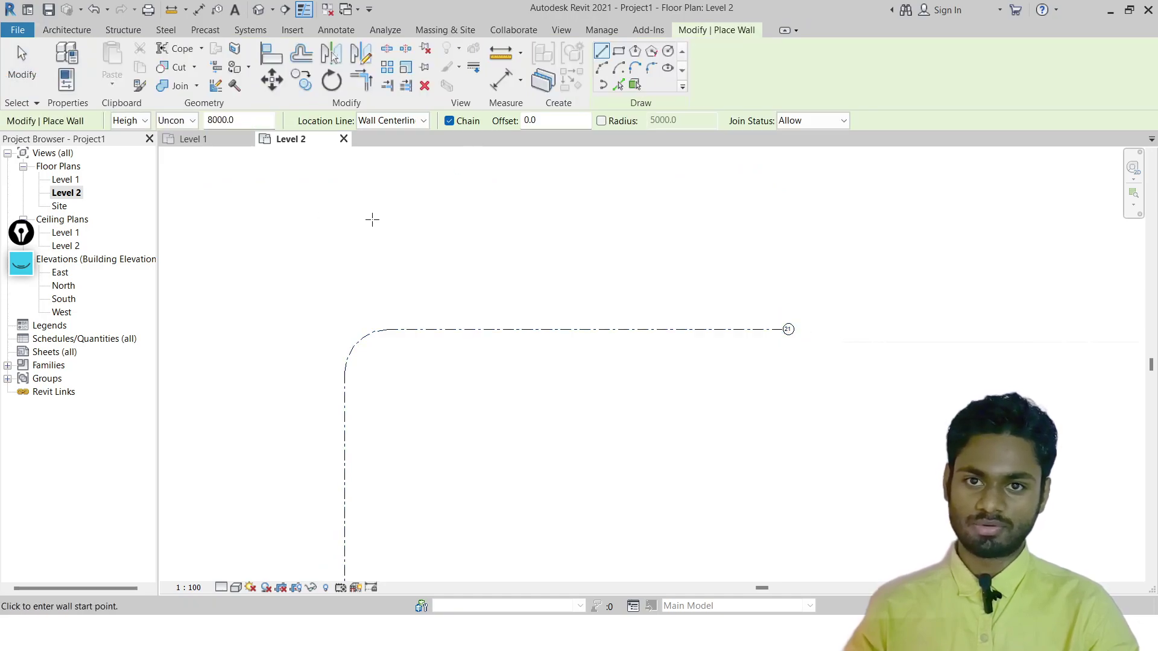
click(384, 120)
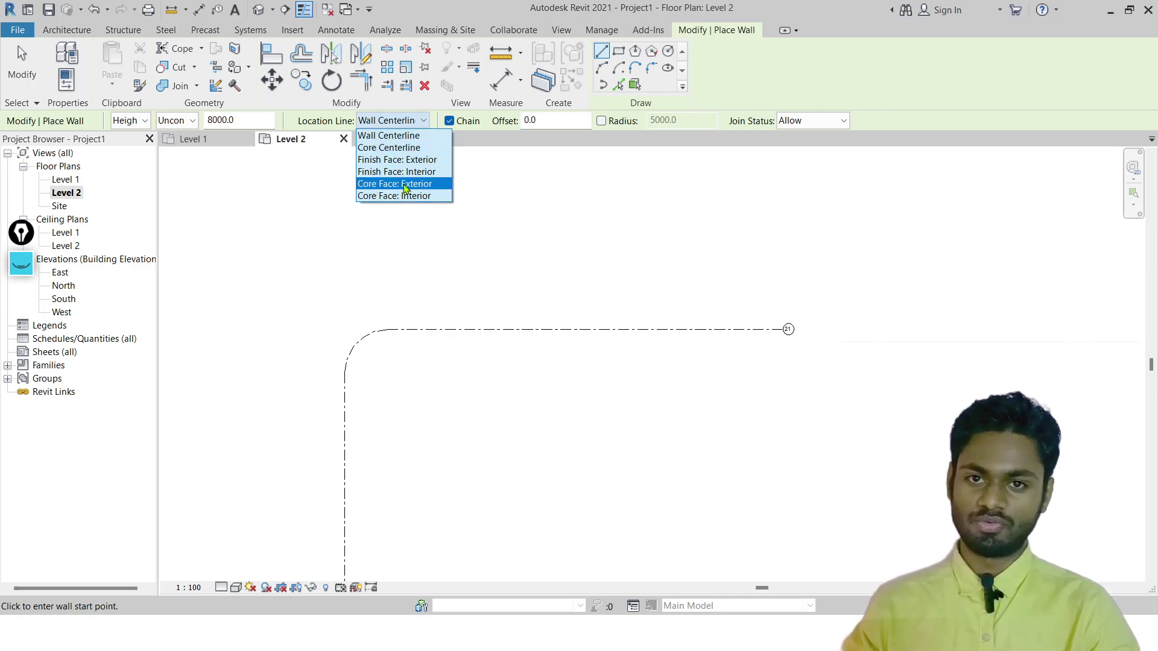
click(392, 121)
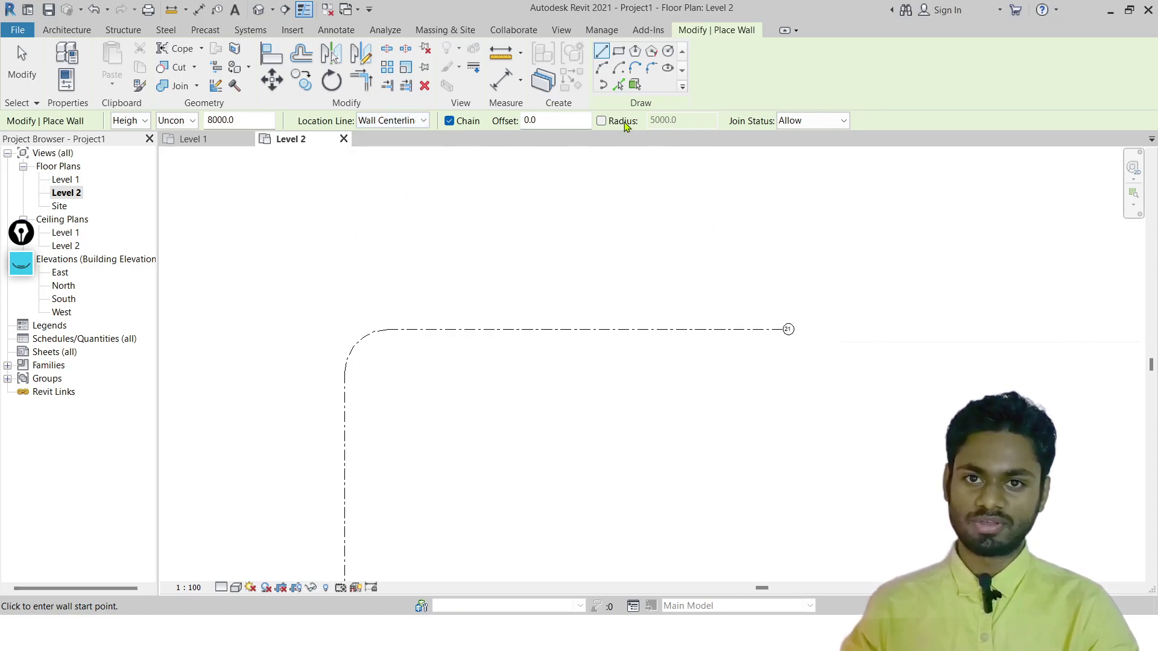
Draw two chained Generic - 200mm walls above the grid, one long and slightly sloped, one descending diagonally, and show the Properties palette
middle_drag(695, 176, 695, 176)
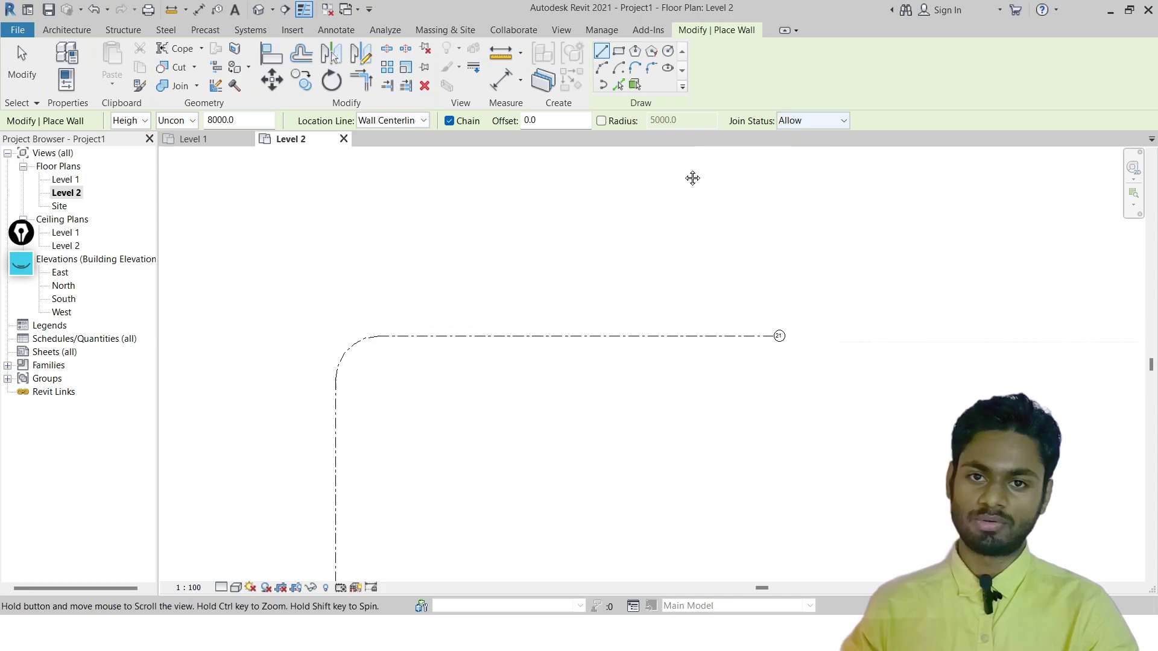
middle_drag(586, 334, 561, 344)
click(372, 284)
click(647, 252)
key(ctrl+1)
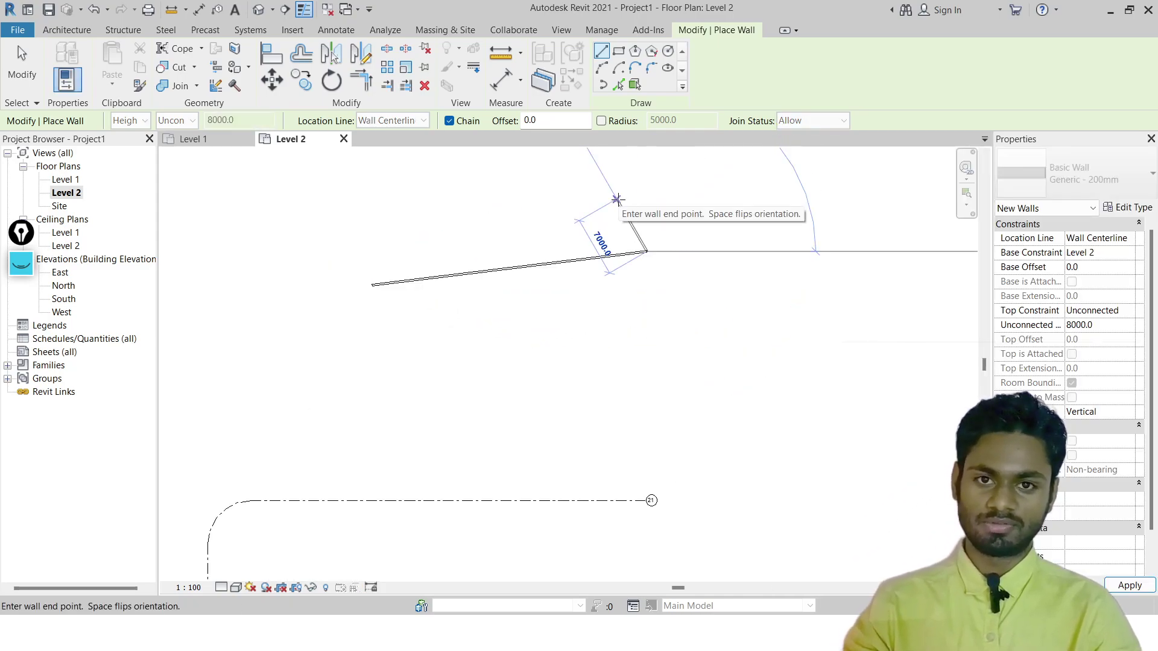
click(726, 331)
key(Escape)
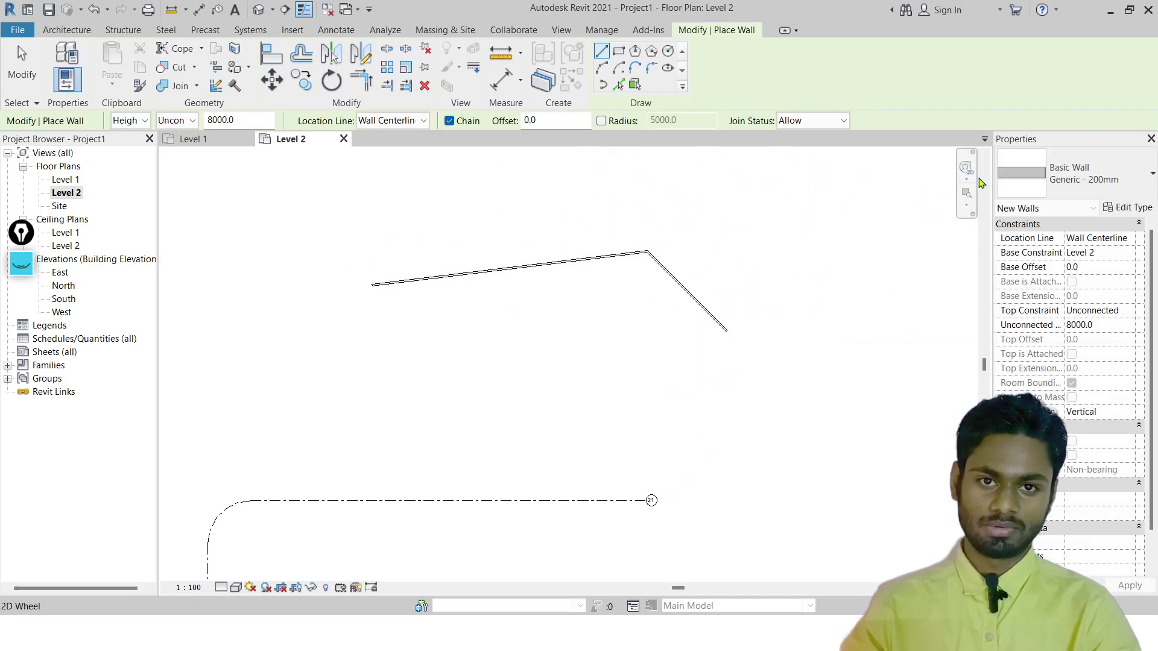
Look through the available wall types and leave the Wall command without choosing another type
click(1041, 179)
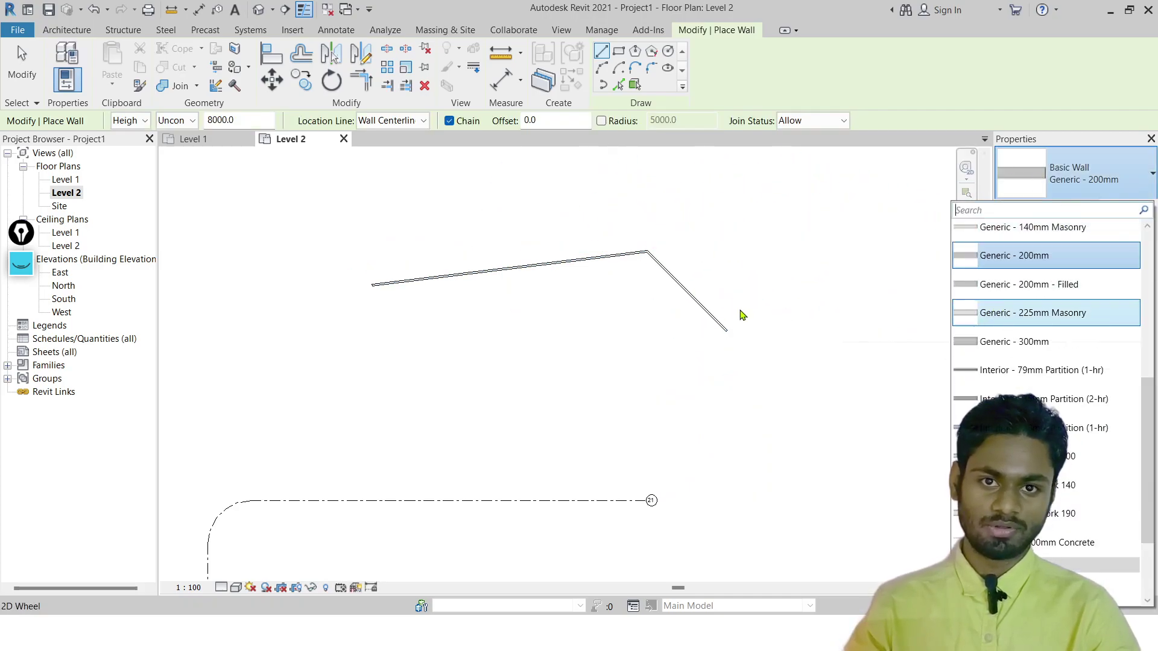
click(618, 295)
key(Escape)
key(Escape)
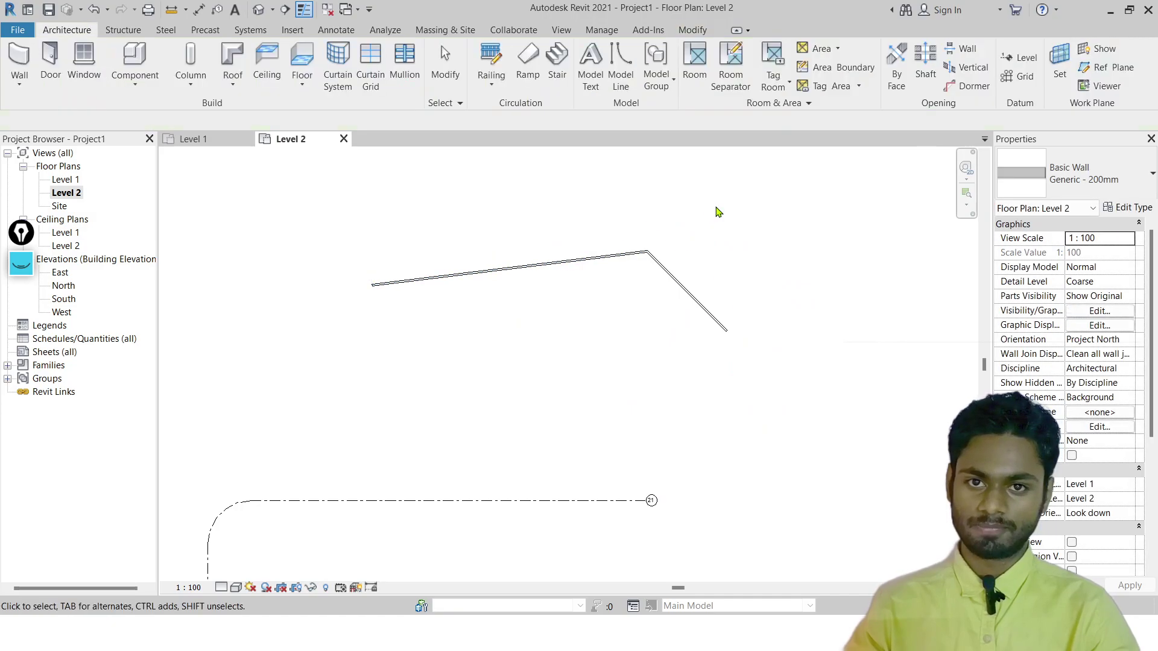
Open the default 3D view and display the two walls in the Realistic visual style
click(284, 10)
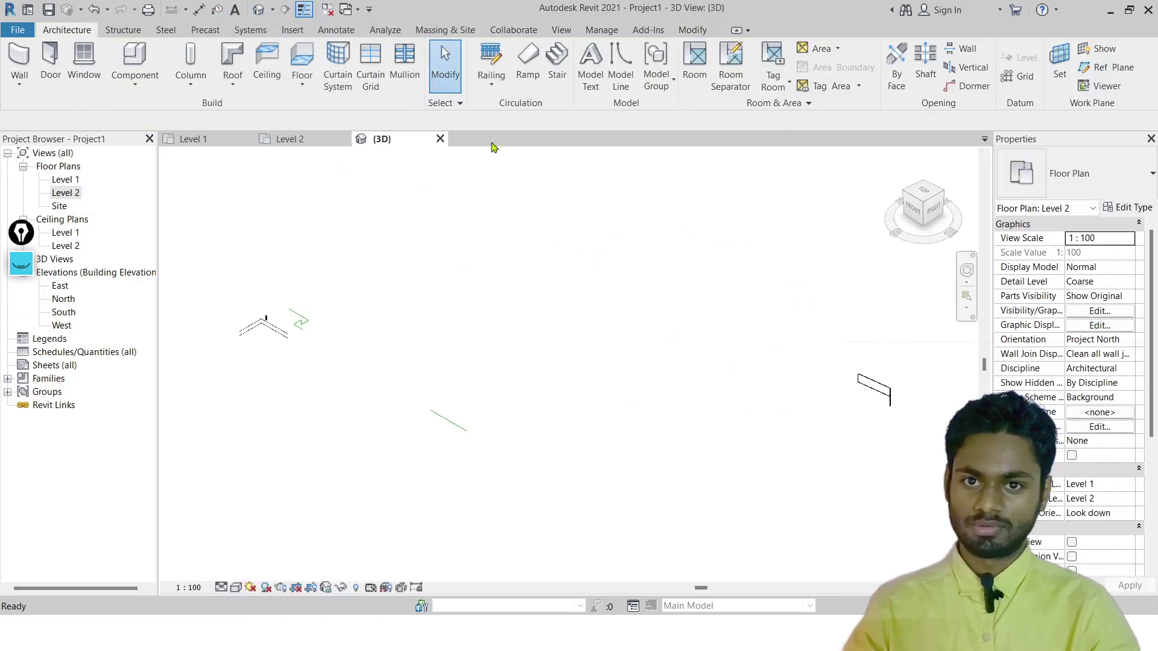
scroll(561, 217, down, 1)
scroll(320, 308, down, 3)
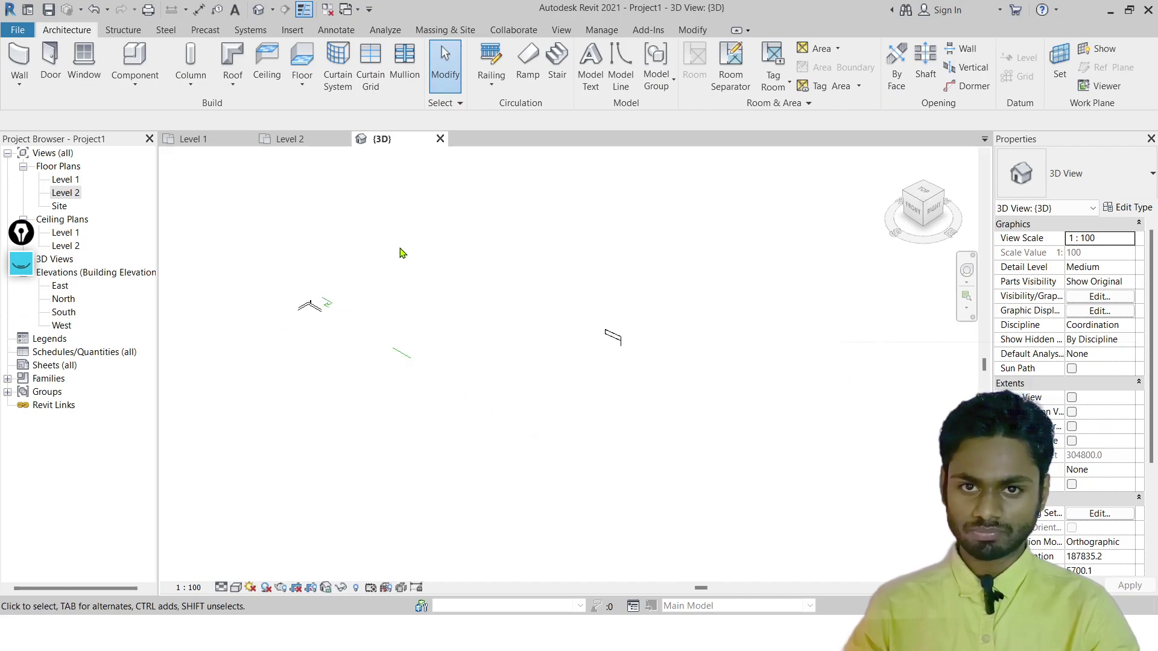
click(236, 588)
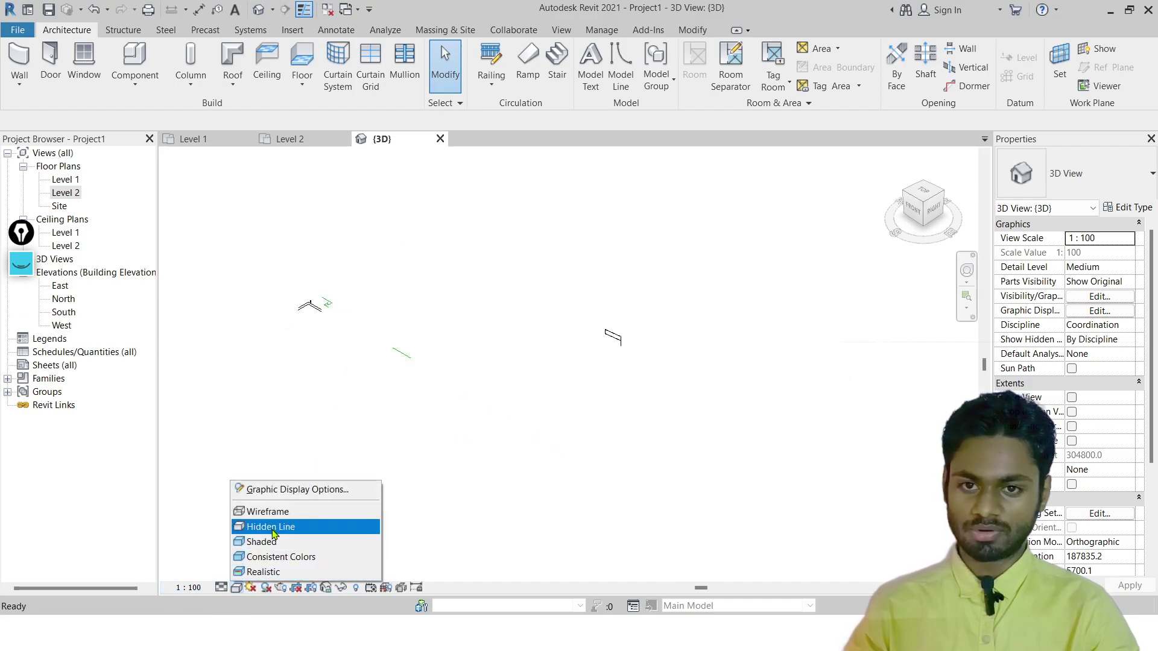
click(268, 571)
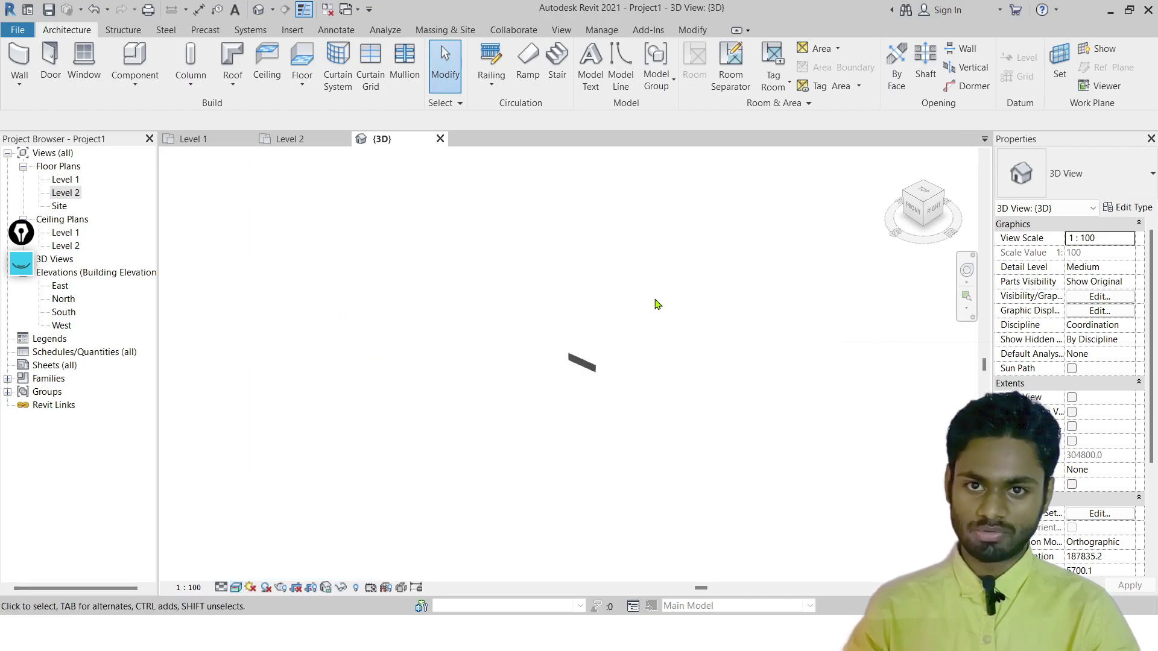
scroll(583, 364, up, 5)
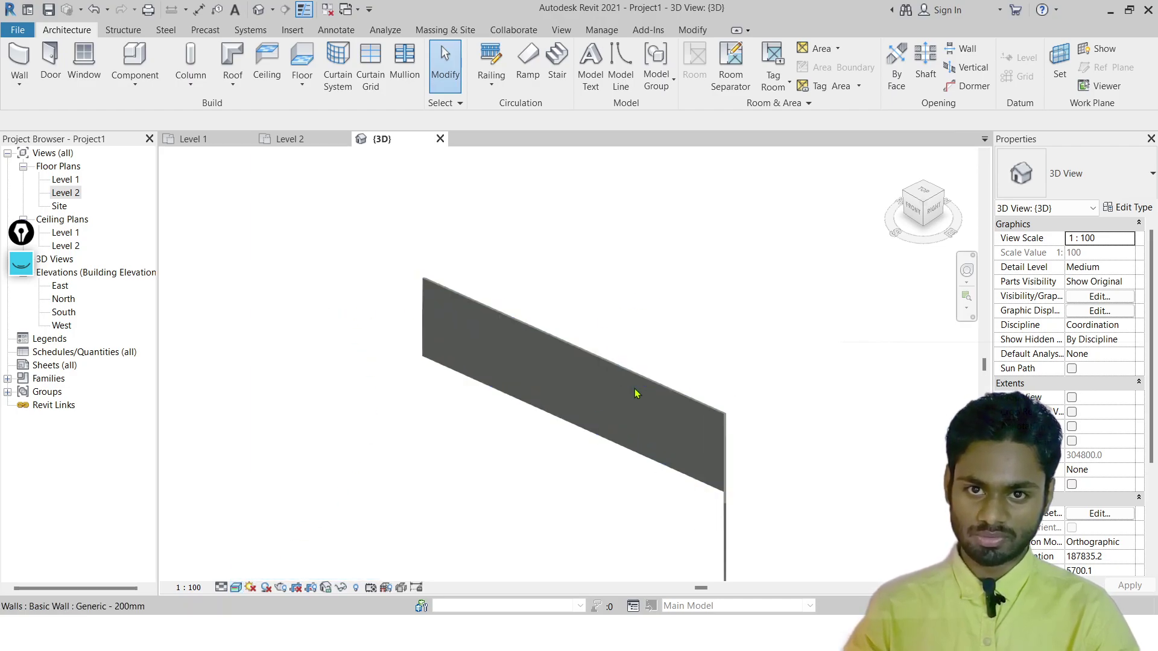
shift+middle_drag(706, 460, 573, 191)
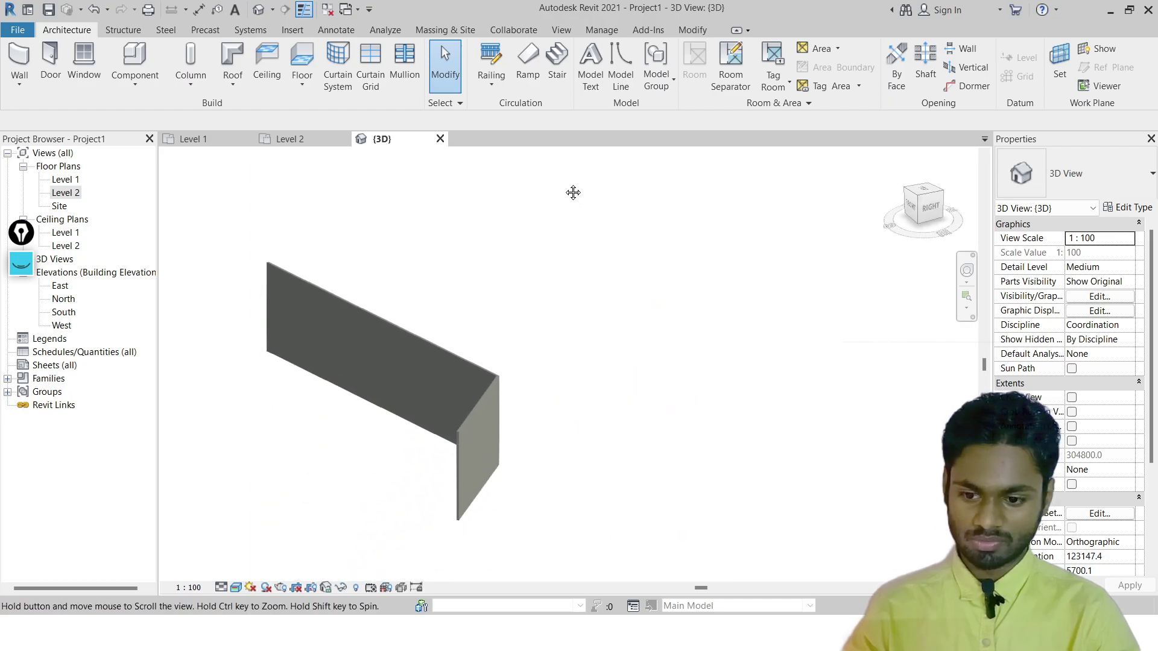
mouse_move(470, 378)
shift+middle_down()
mouse_move(440, 365)
mouse_move(478, 377)
shift+middle_up()
scroll(494, 277, up, 2)
scroll(493, 277, down, 2)
middle_drag(526, 225, 450, 376)
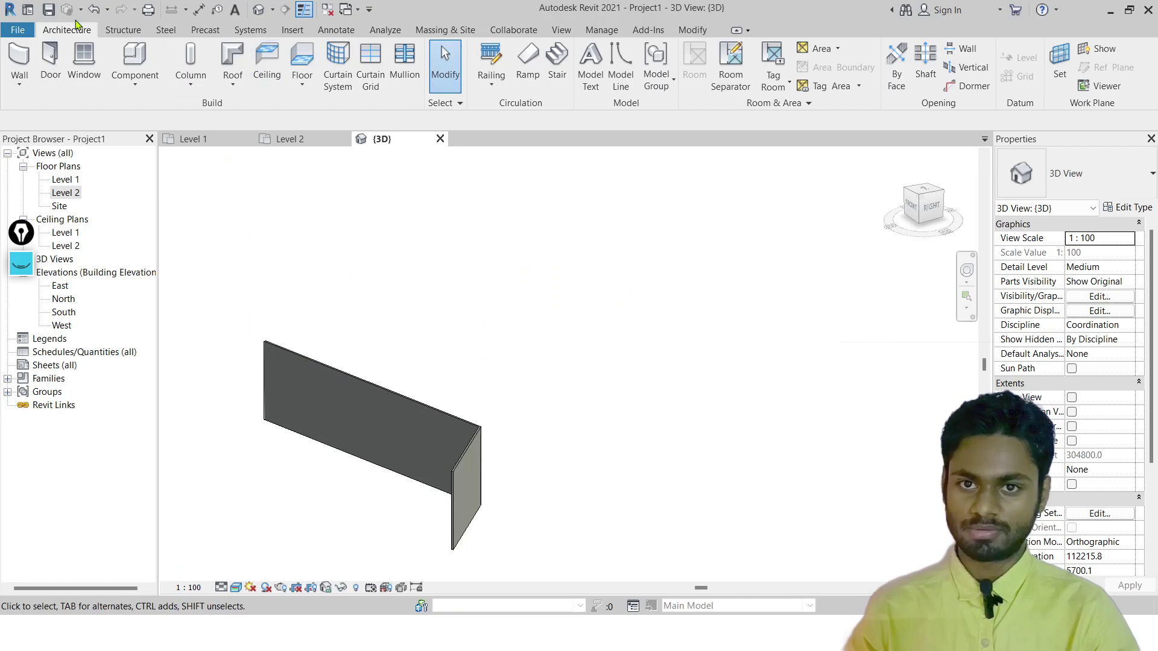
Start placing a new architectural wall and choose the Basic Wall type CW 102-50-100p
key(w)
key(a)
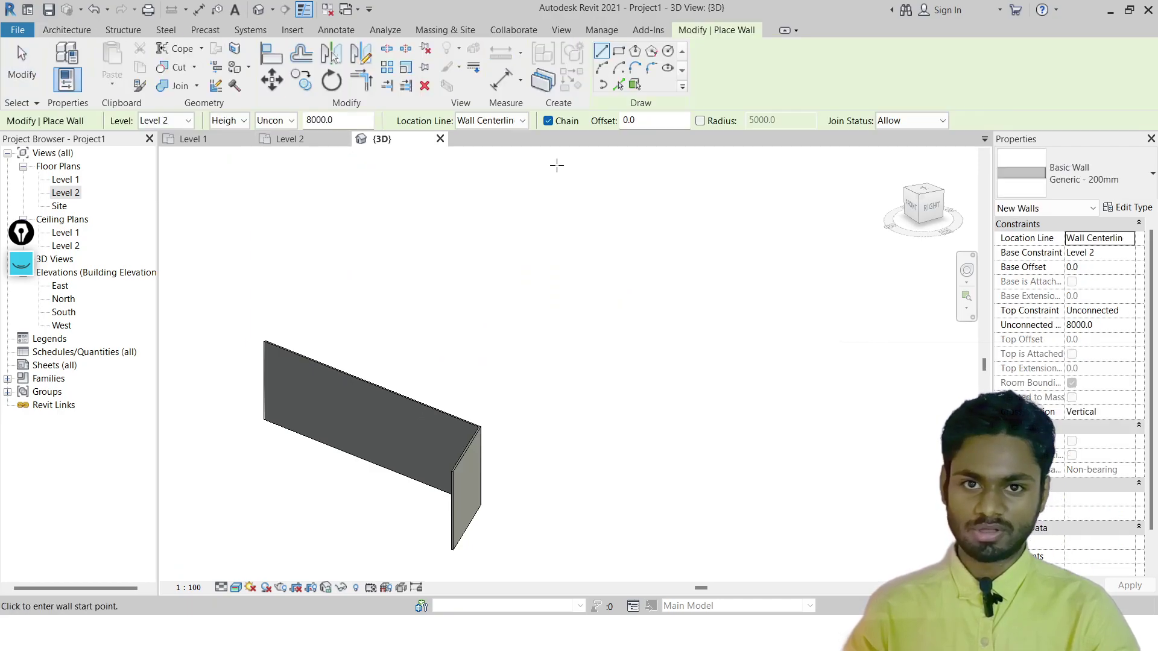
click(1076, 173)
scroll(1025, 338, down, 2)
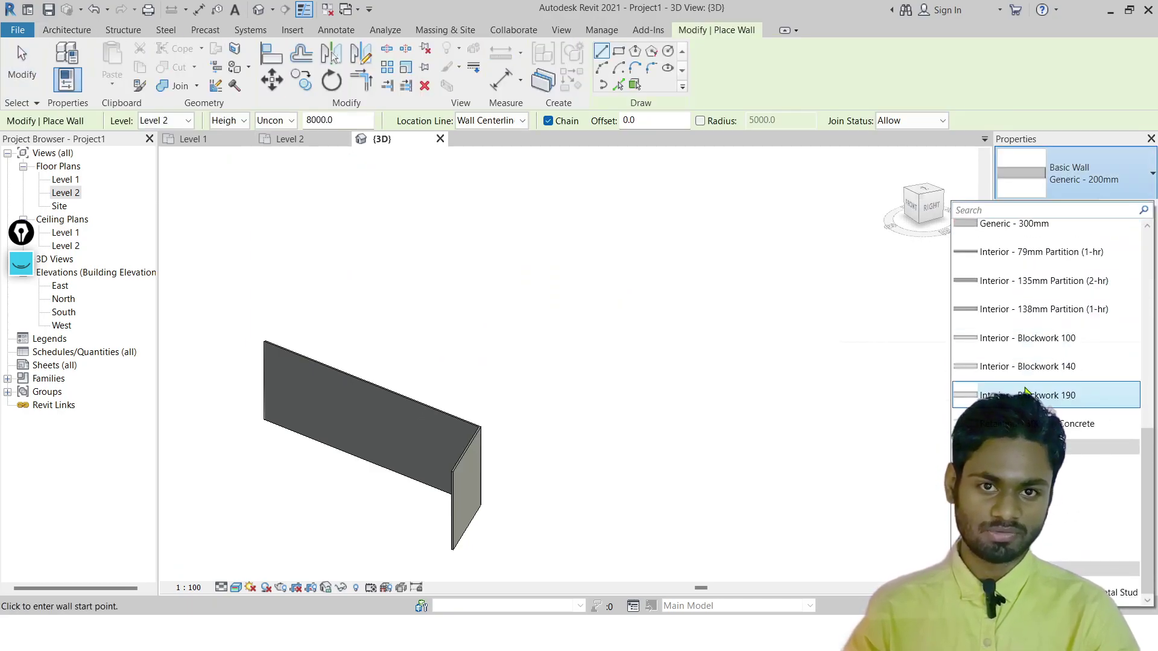
scroll(1007, 290, up, 4)
scroll(1000, 261, up, 2)
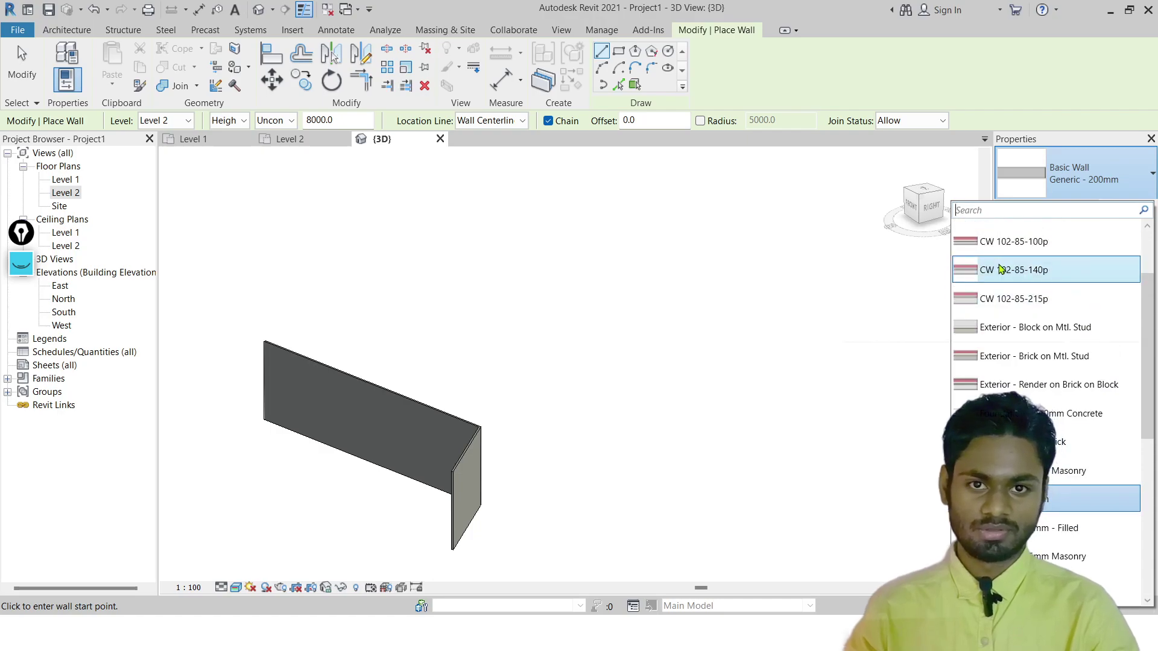
scroll(996, 263, up, 2)
click(998, 252)
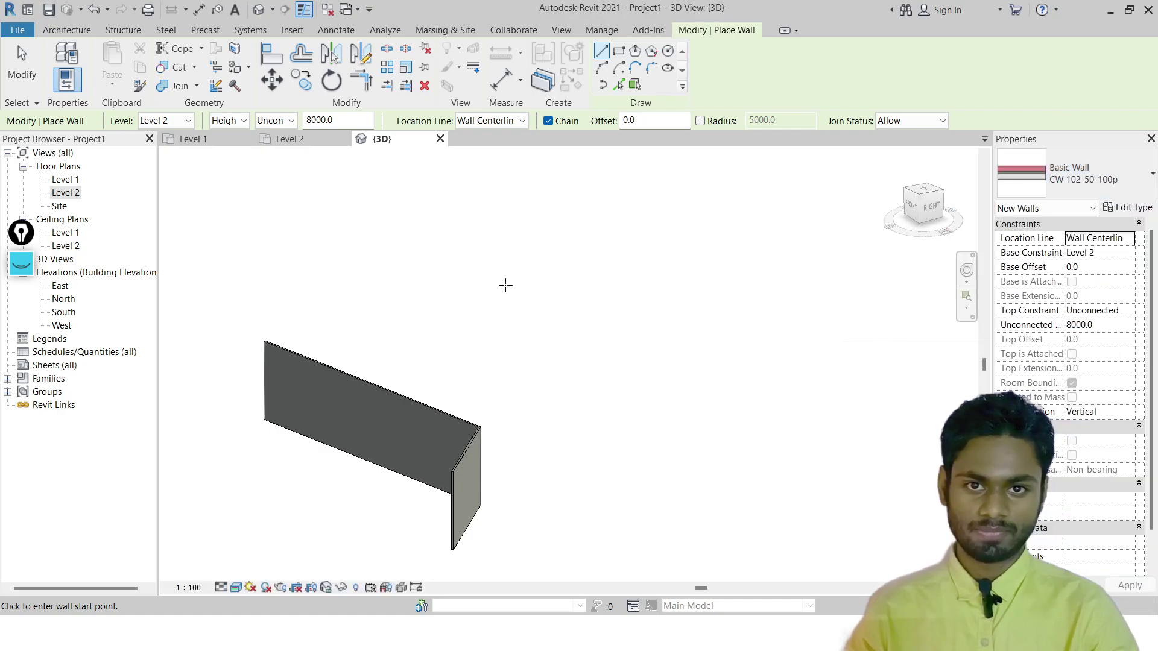
Draw three chained CW 102-50-100p walls in 3D beside the existing pair, leave the Wall command, and return to the Level 2 floor plan
click(443, 274)
click(667, 383)
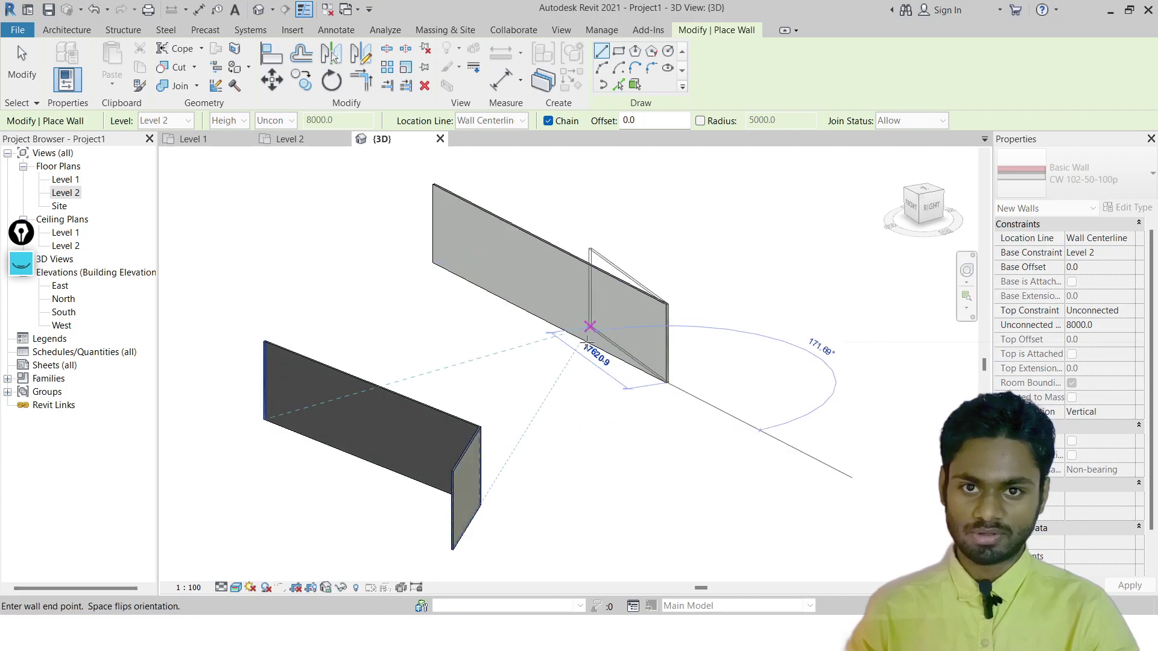
click(543, 456)
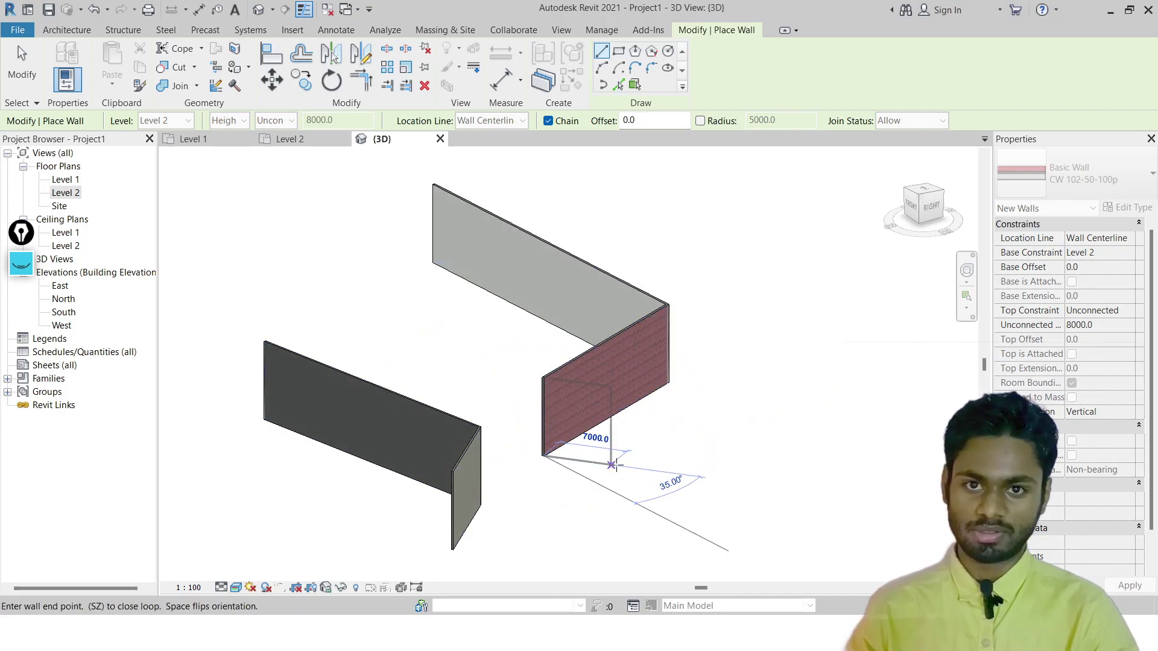
scroll(676, 422, up, 5)
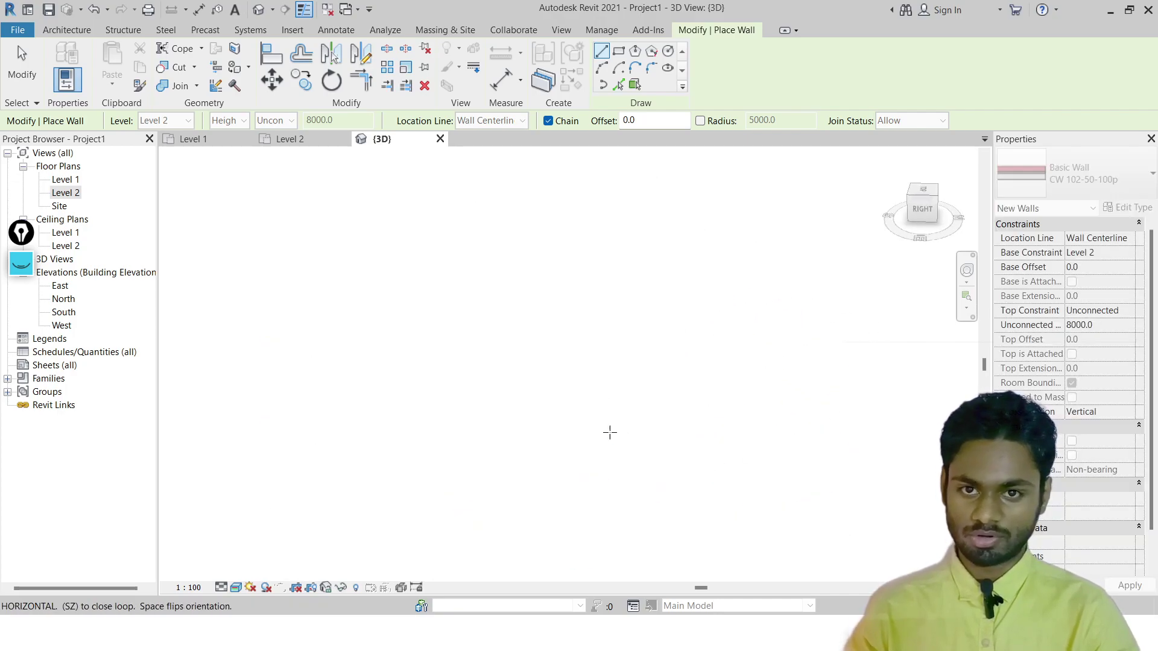
scroll(610, 426, down, 5)
scroll(453, 515, up, 4)
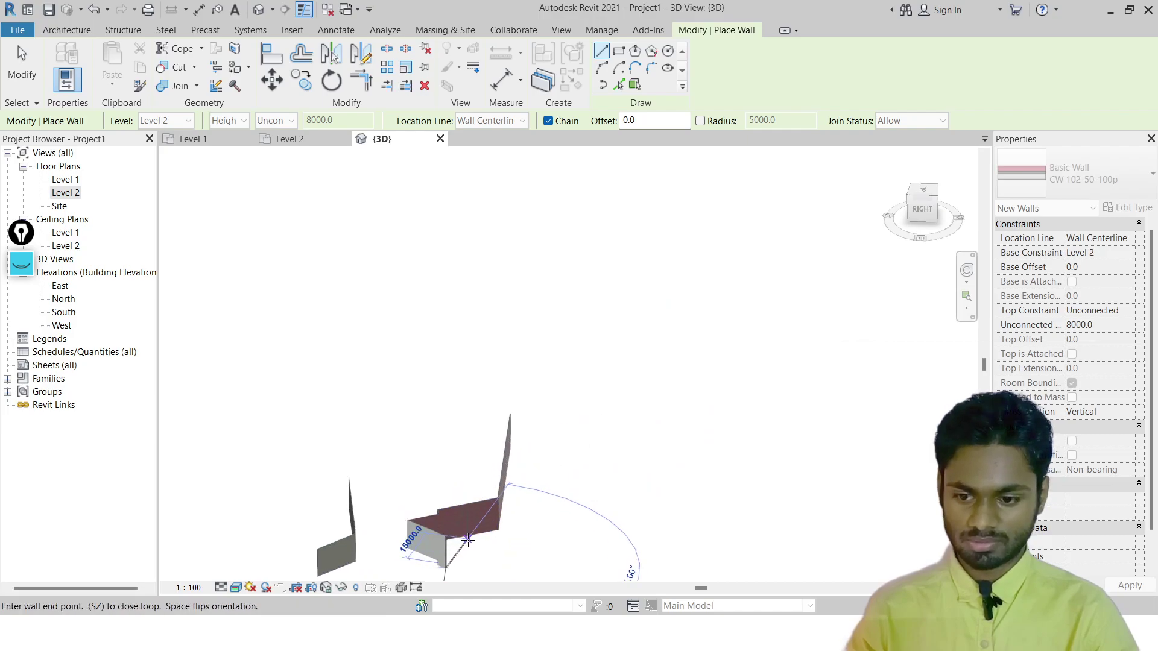
shift+middle_drag(454, 514, 654, 328)
middle_drag(718, 279, 508, 580)
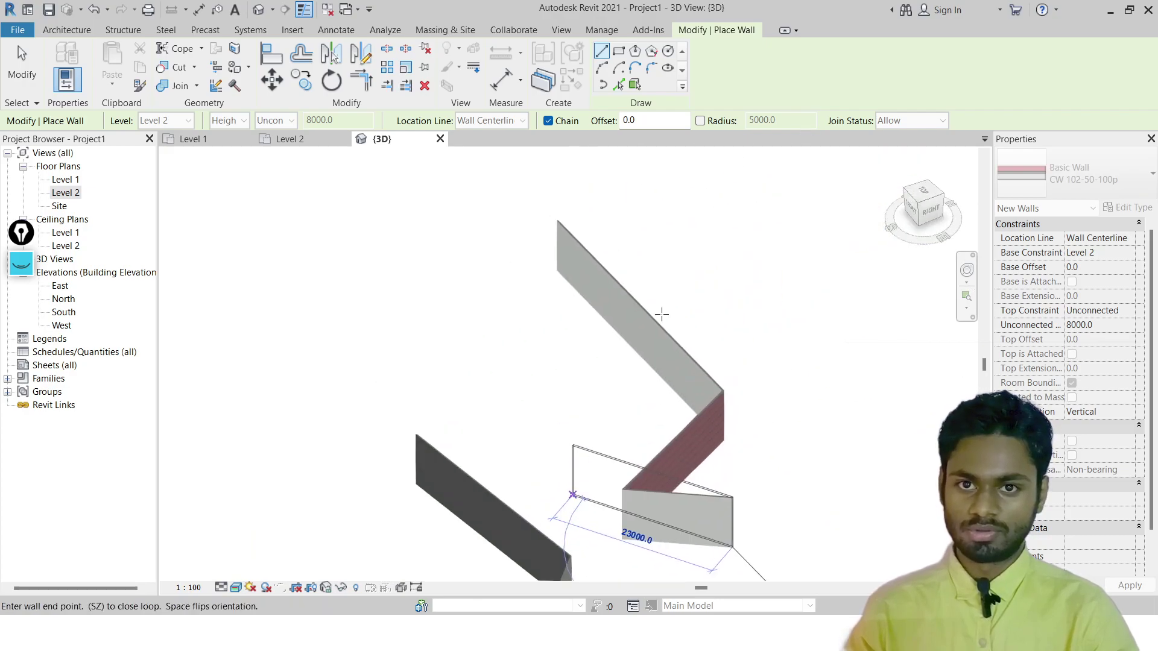
scroll(662, 303, up, 2)
scroll(662, 303, up, 2)
key(Escape)
middle_drag(664, 286, 466, 287)
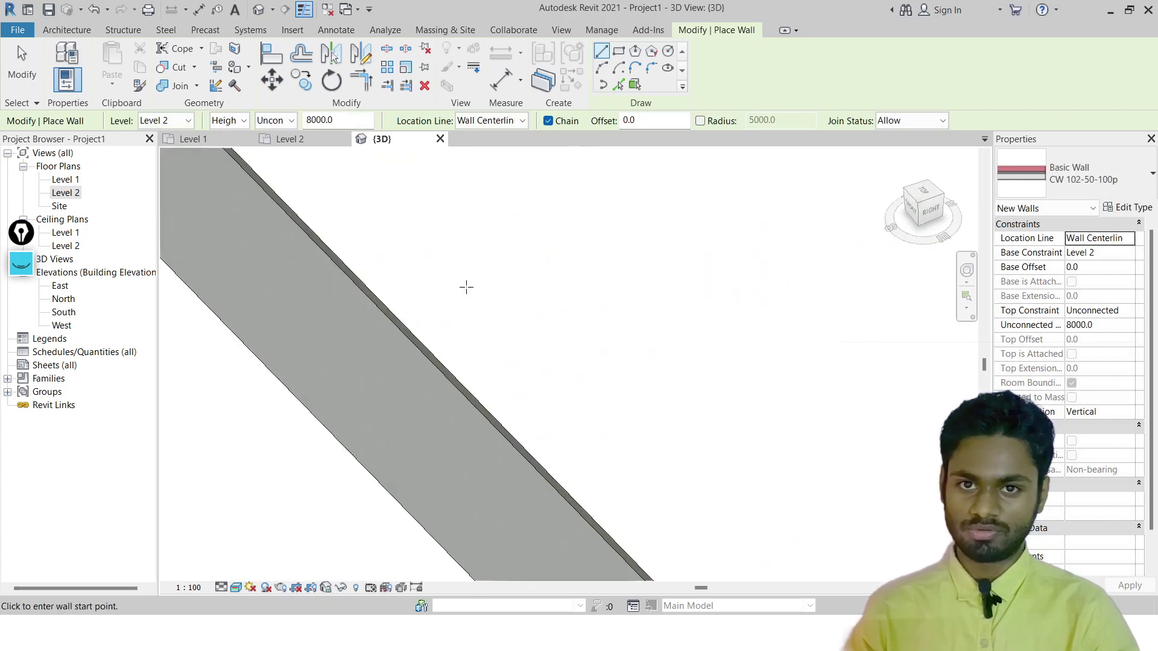
scroll(460, 253, down, 2)
key(Escape)
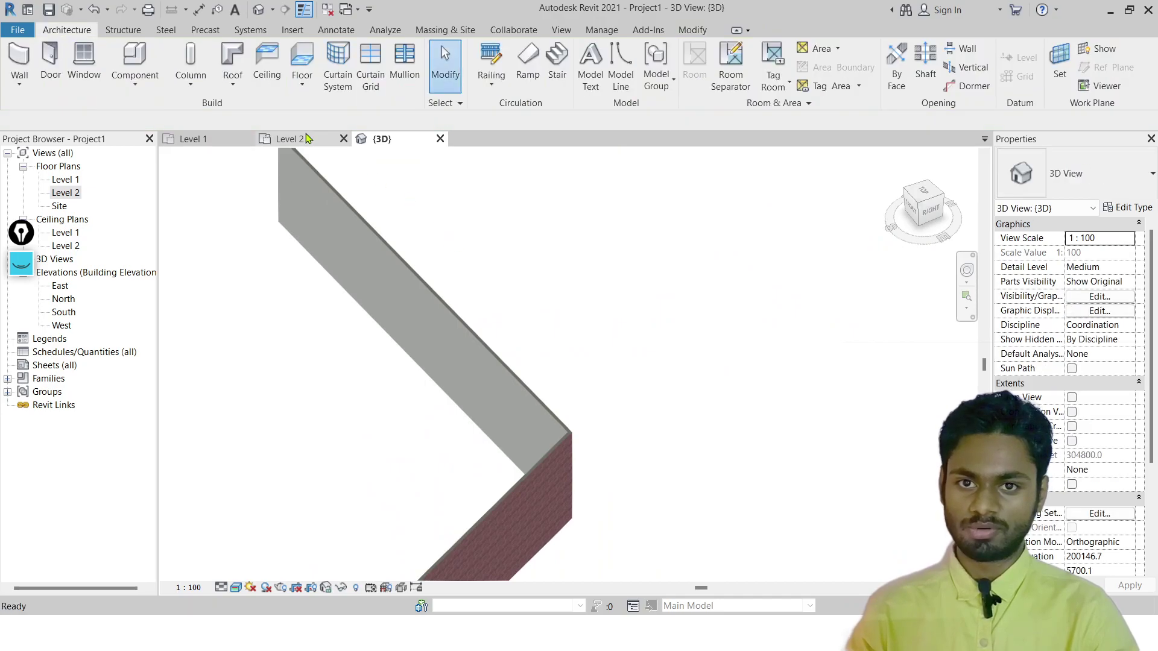
click(307, 139)
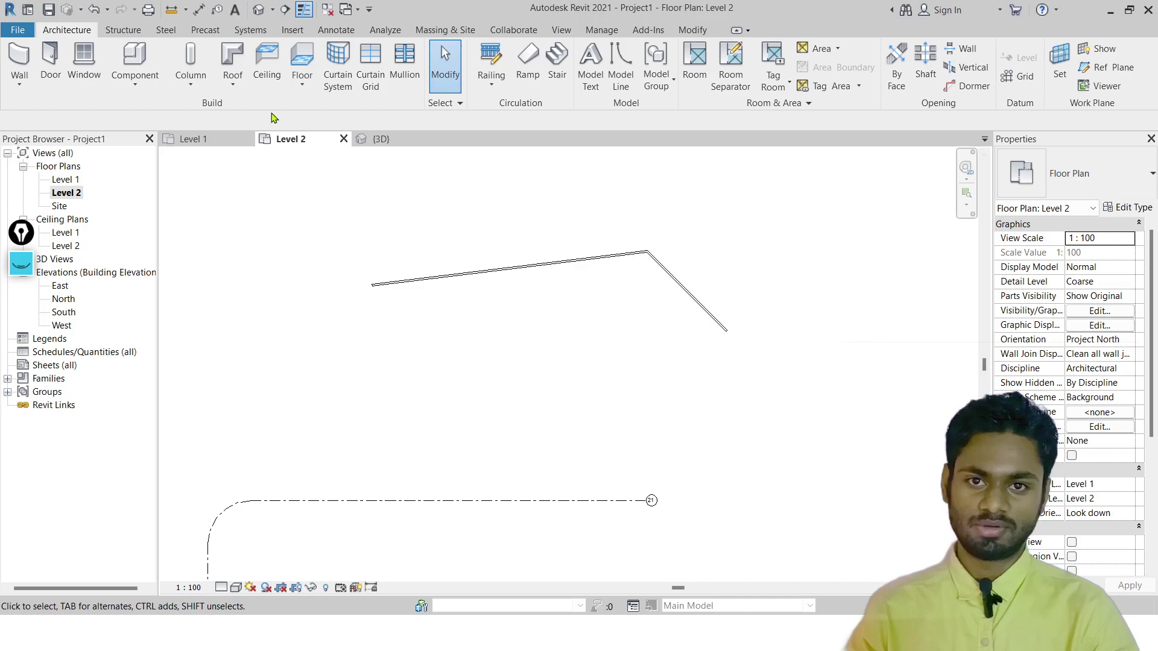
click(9, 59)
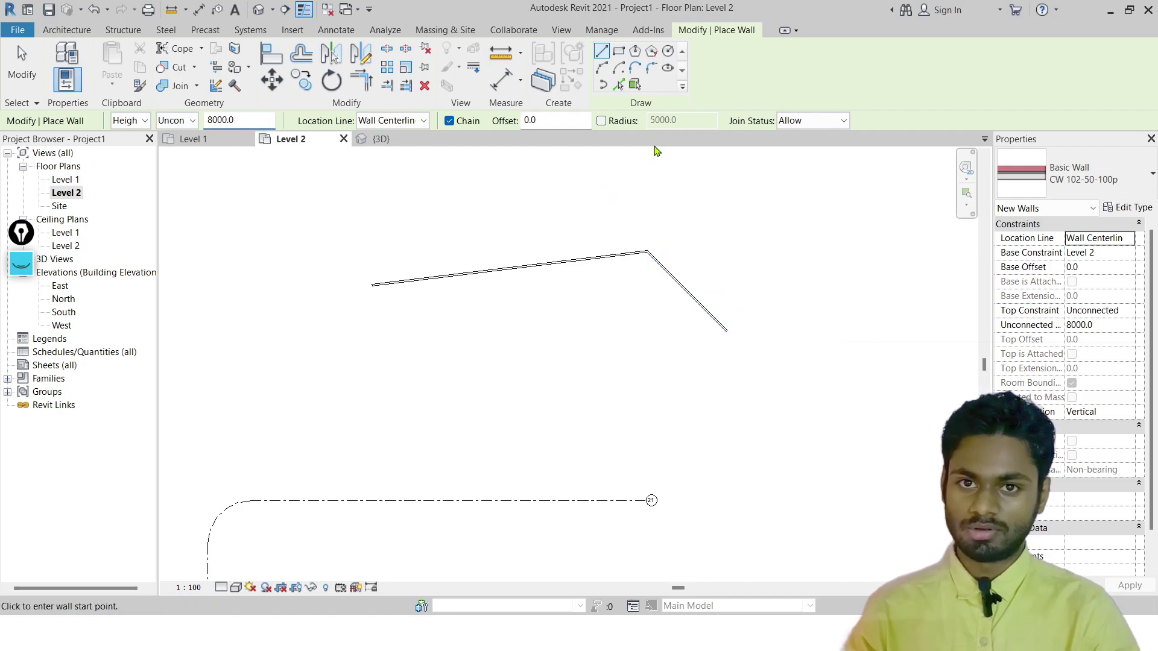
click(416, 326)
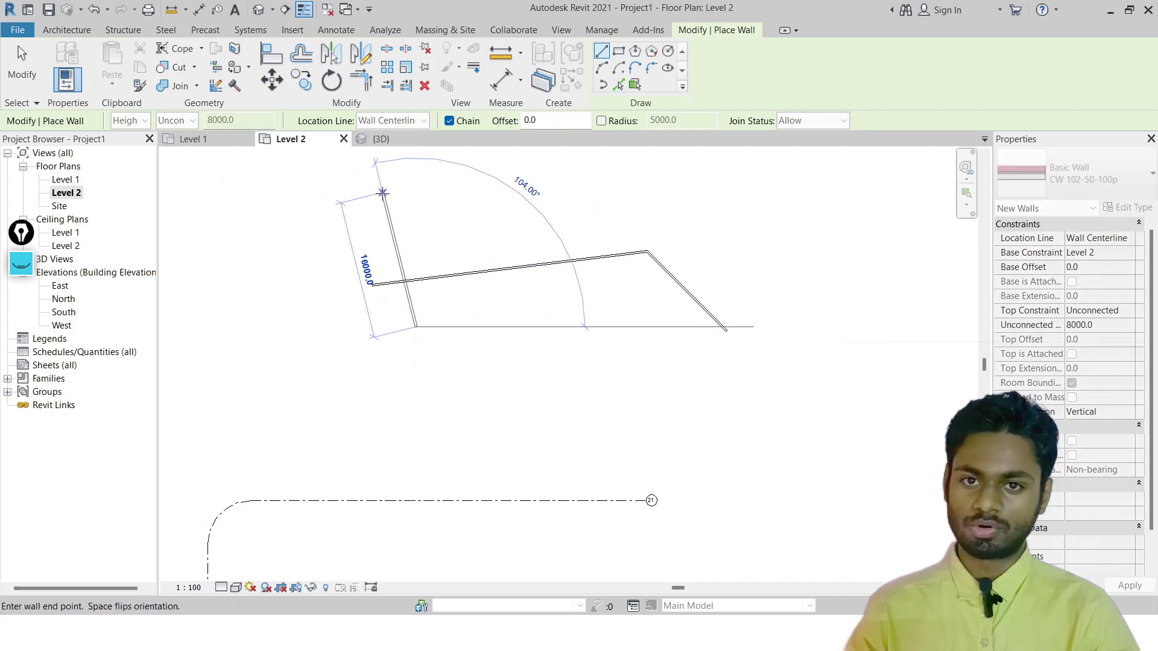
key(Escape)
key(Escape)
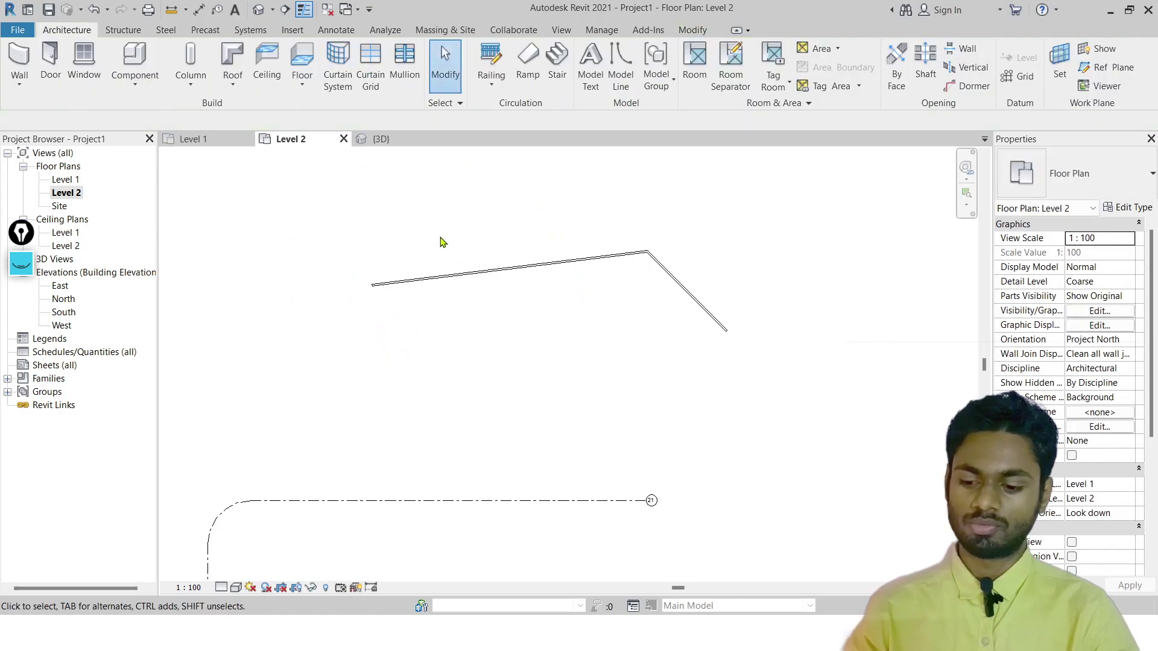
Switch to the PowerPoint slide show, advance to the closing slide, and tick the Subscribe, Like and Share boxes
key(alt+Tab)
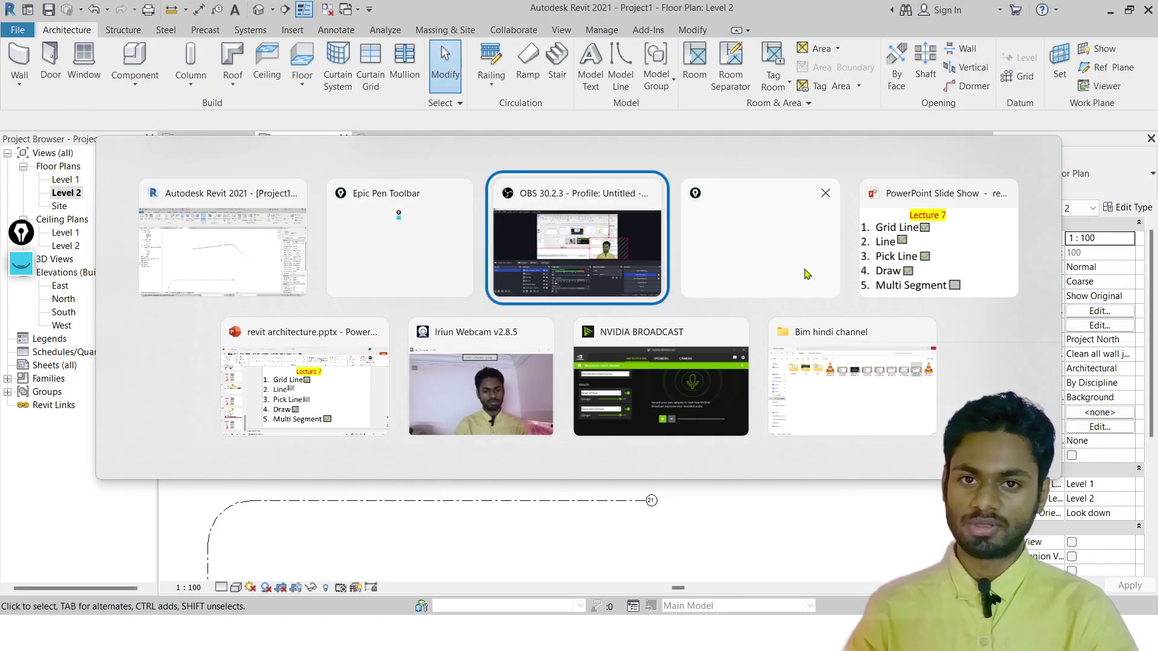
click(932, 247)
key(Right)
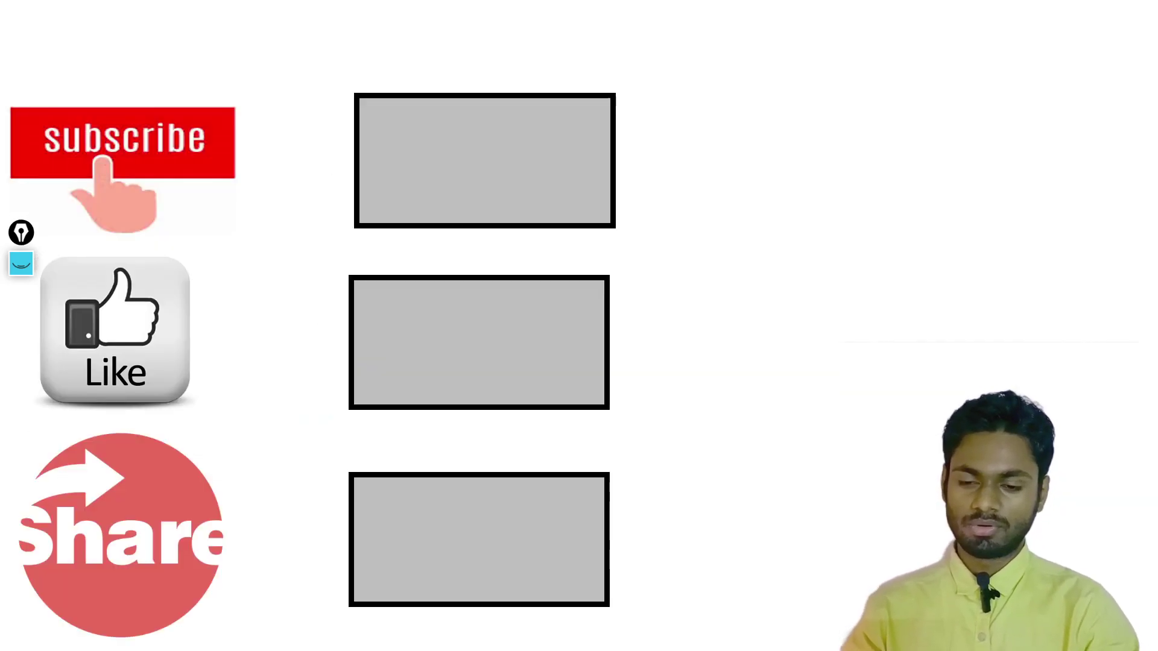
click(523, 165)
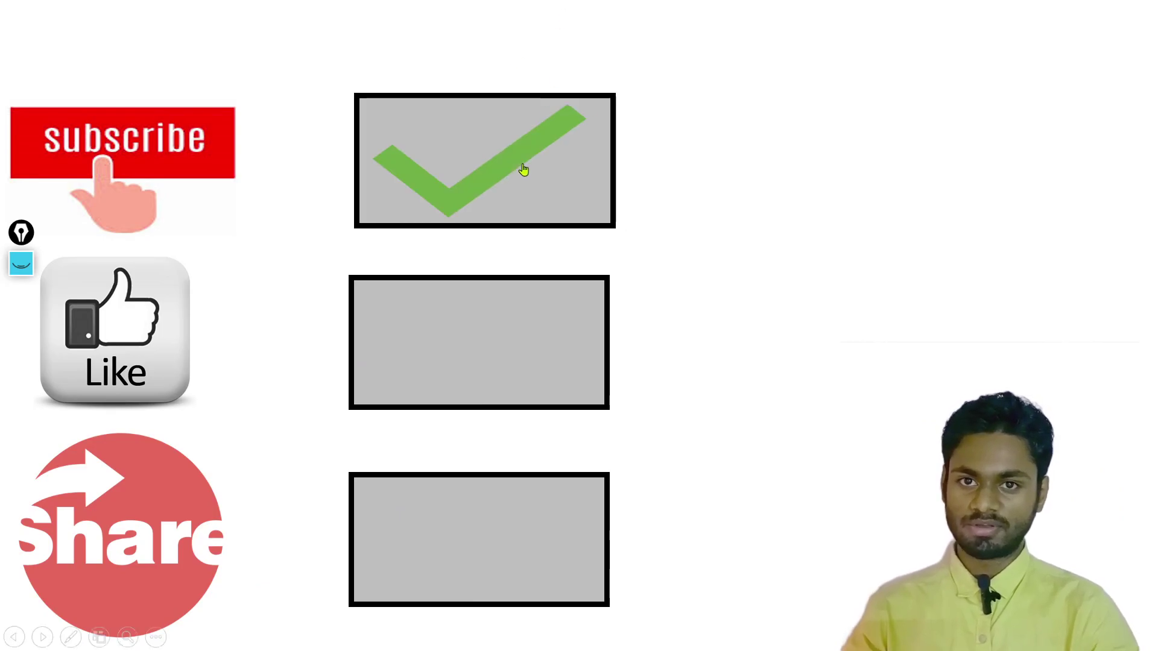
click(472, 369)
click(437, 525)
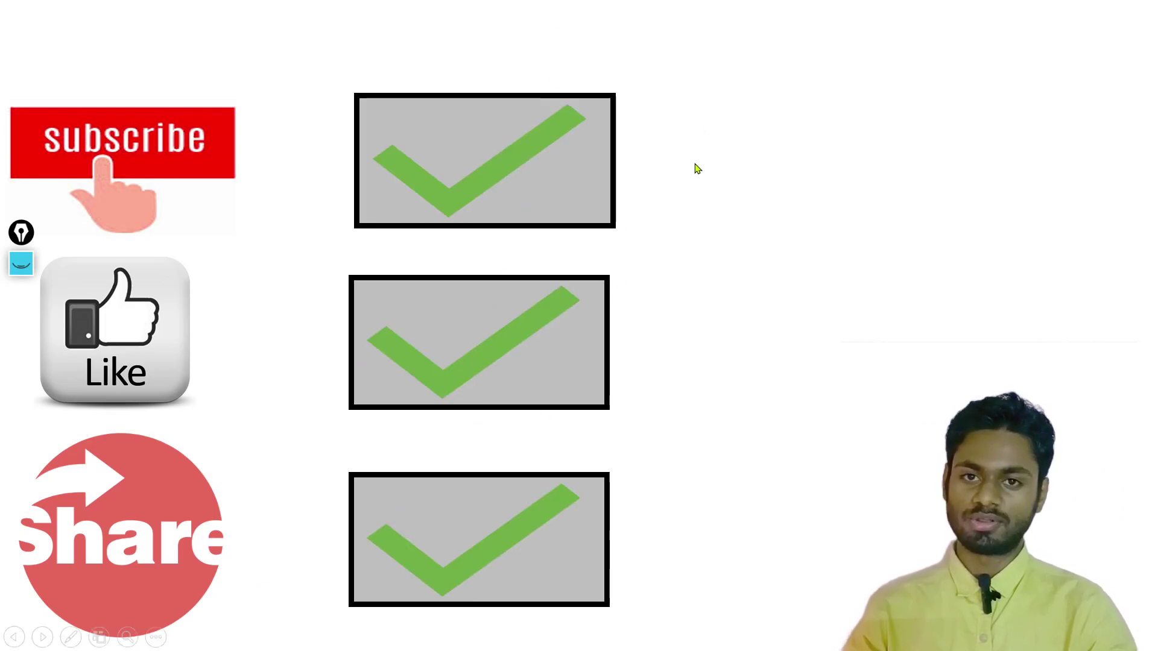
Switch to the OBS Studio window
key(alt+Tab)
key(alt+Tab)
key(alt+Tab)
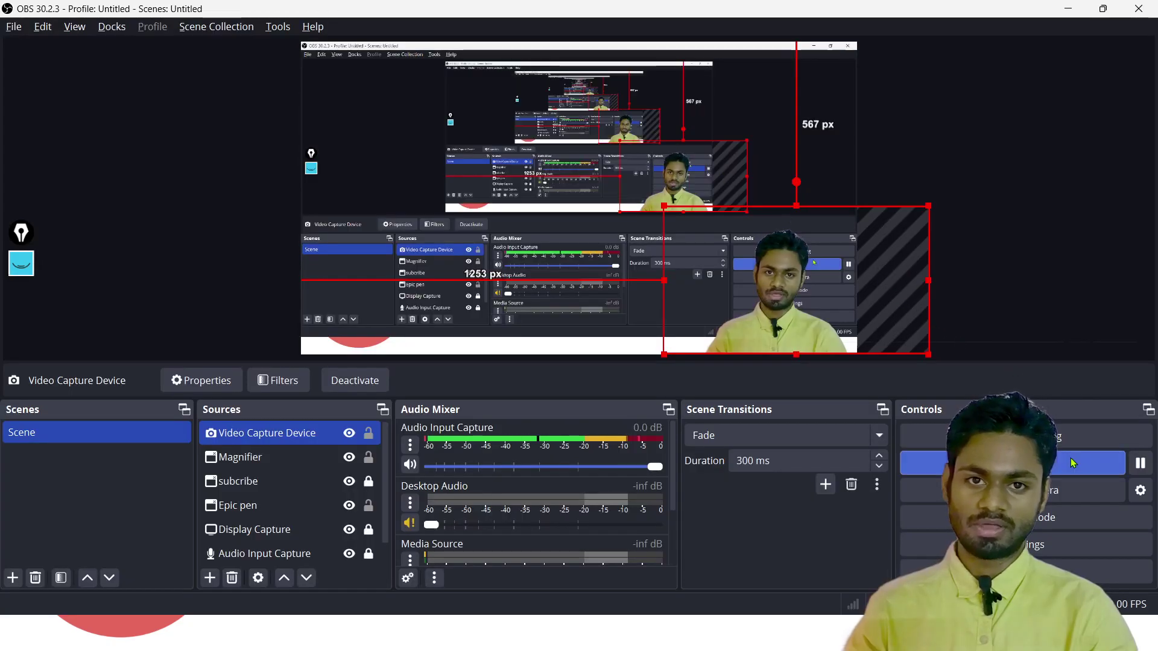